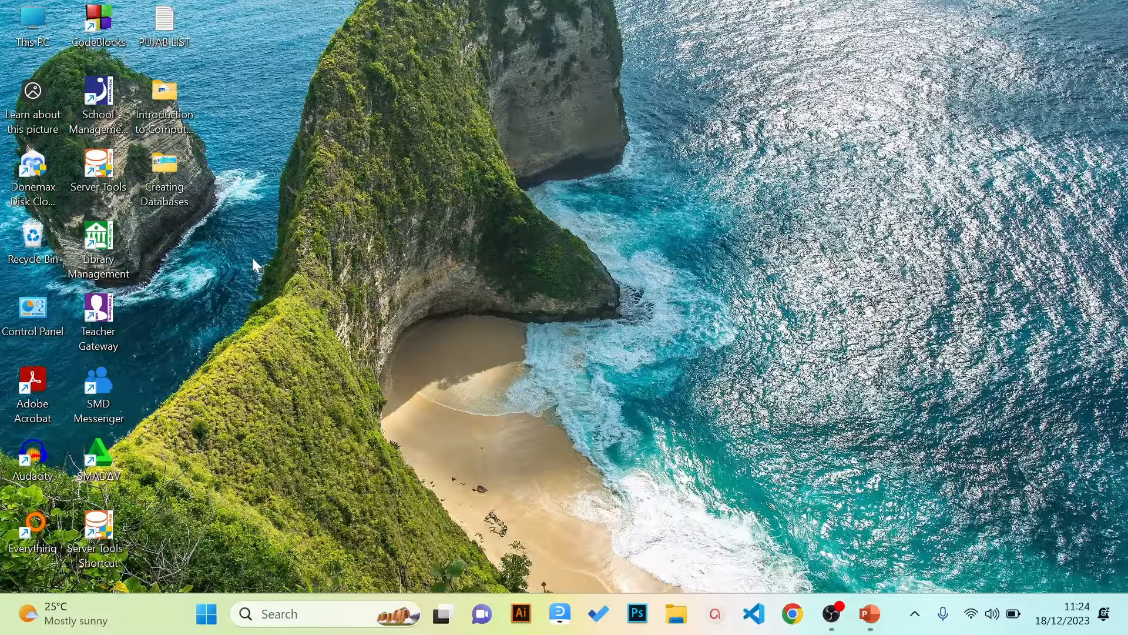
Create a new desktop folder named SCHOOL_DATABASE, fixing a typo in the name
right_click(254, 263)
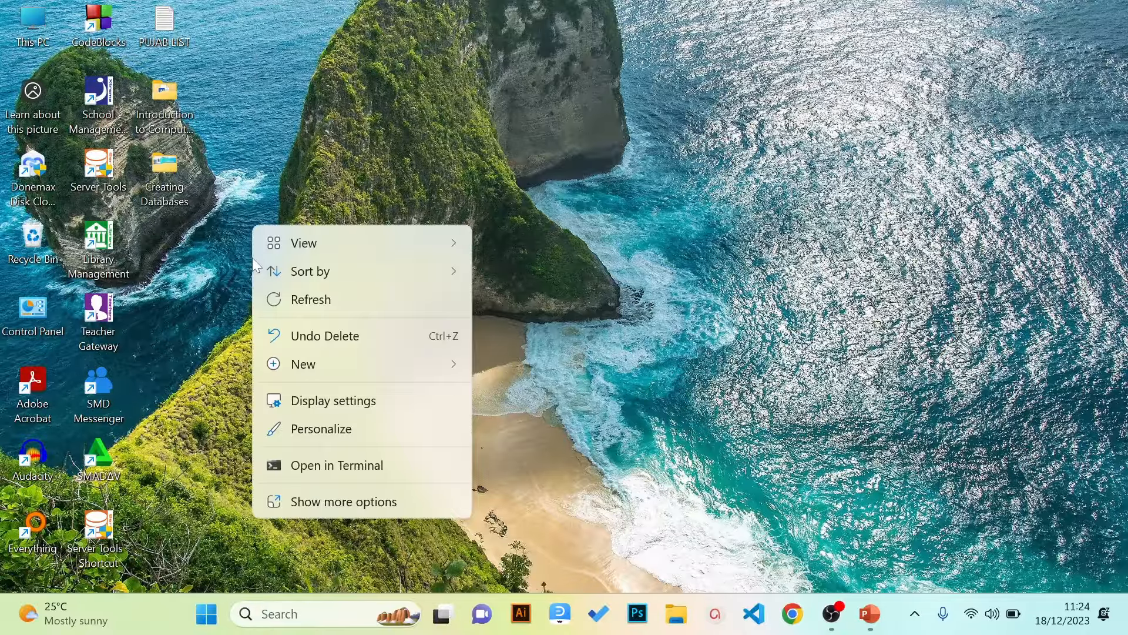
mouse_move(367, 370)
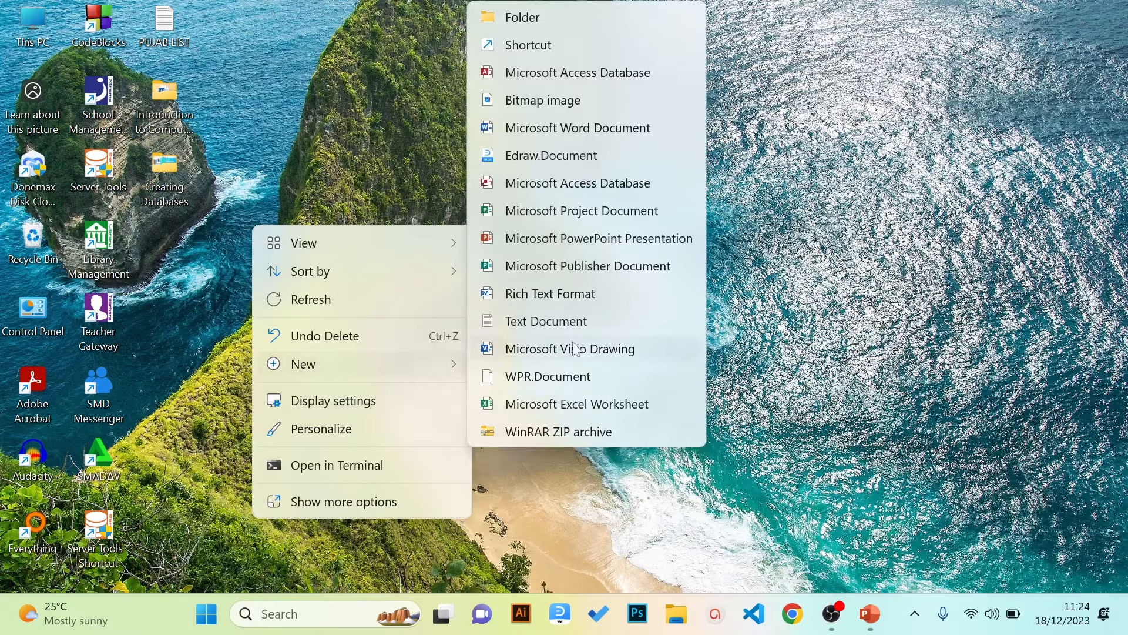
click(562, 18)
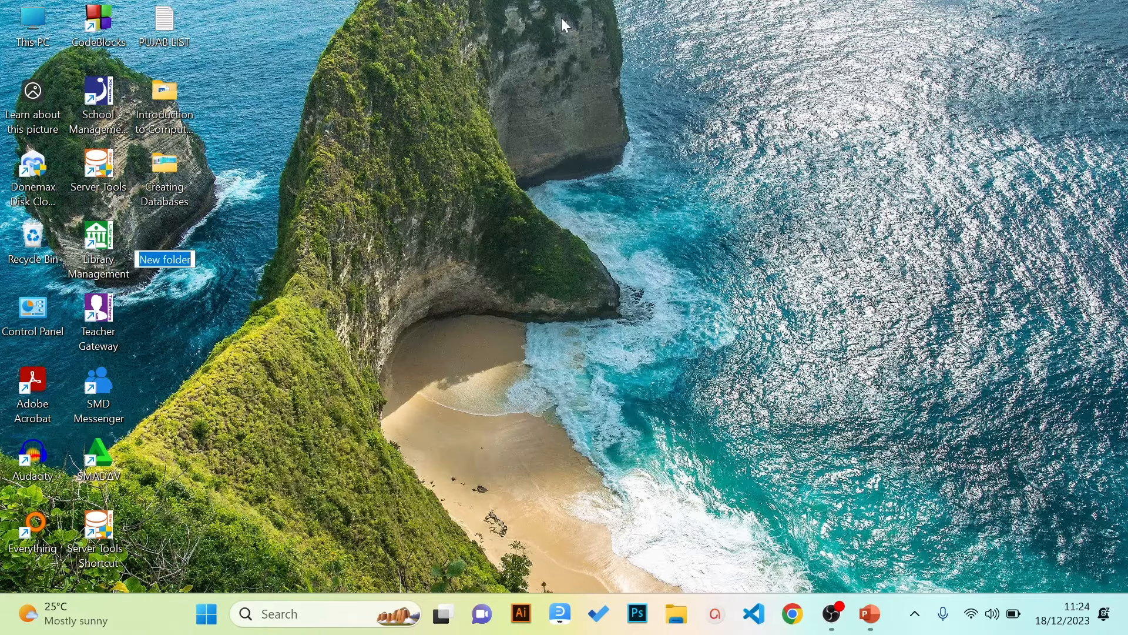
text(SC)
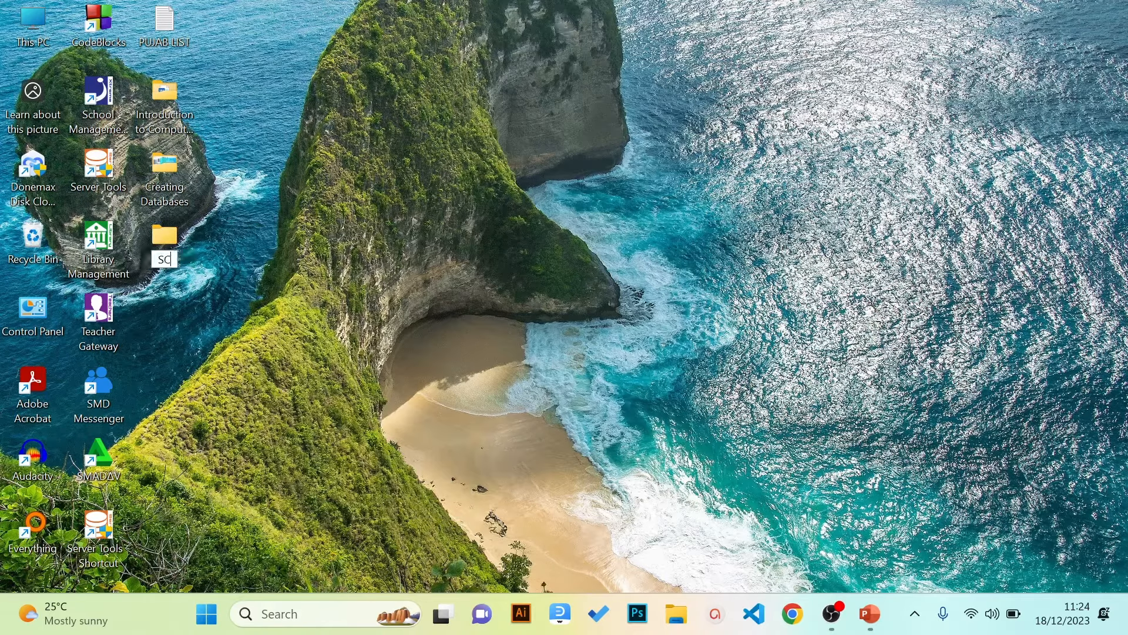
text(HOOLdATA)
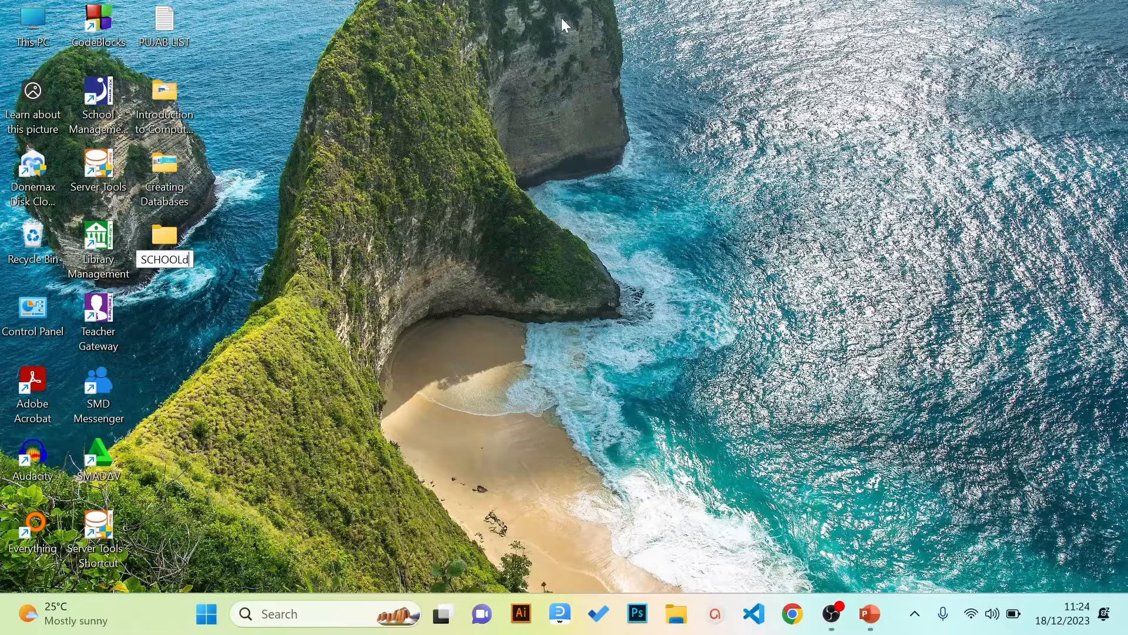
key(BackSpace)
key(BackSpace)
key(BackSpace)
key(BackSpace)
text(_DATA)
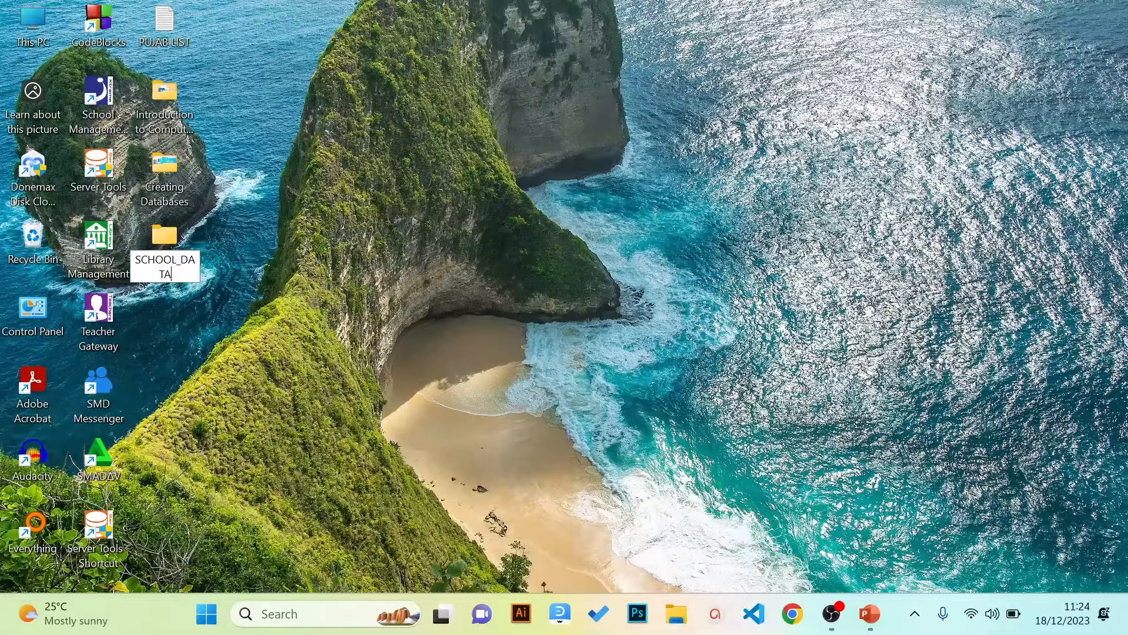
text(BASE)
key(Return)
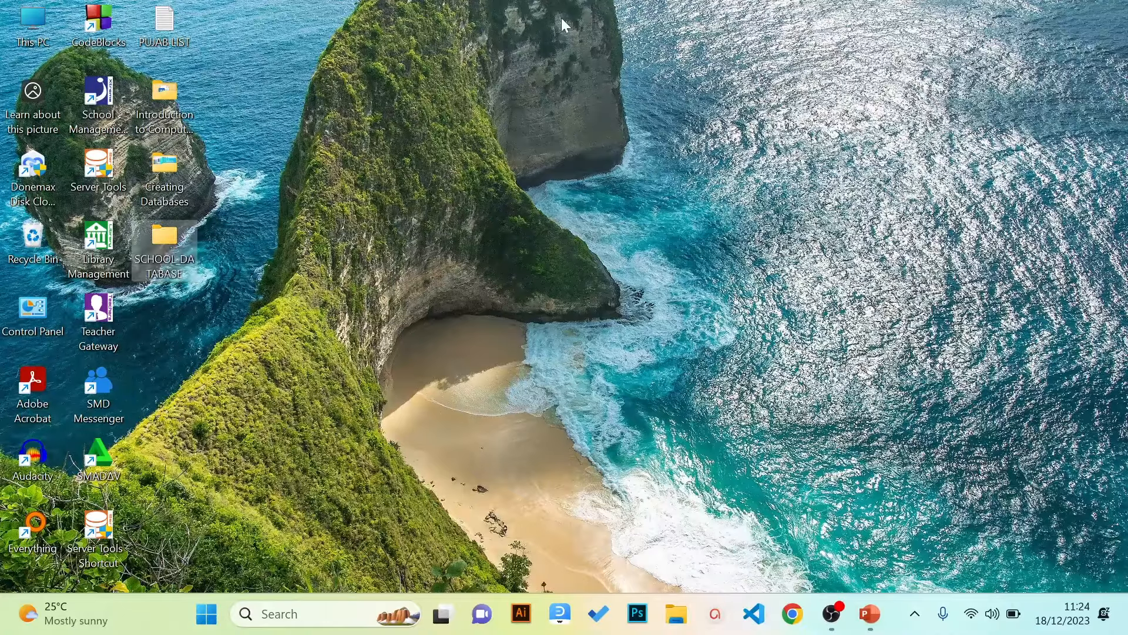
click(451, 3)
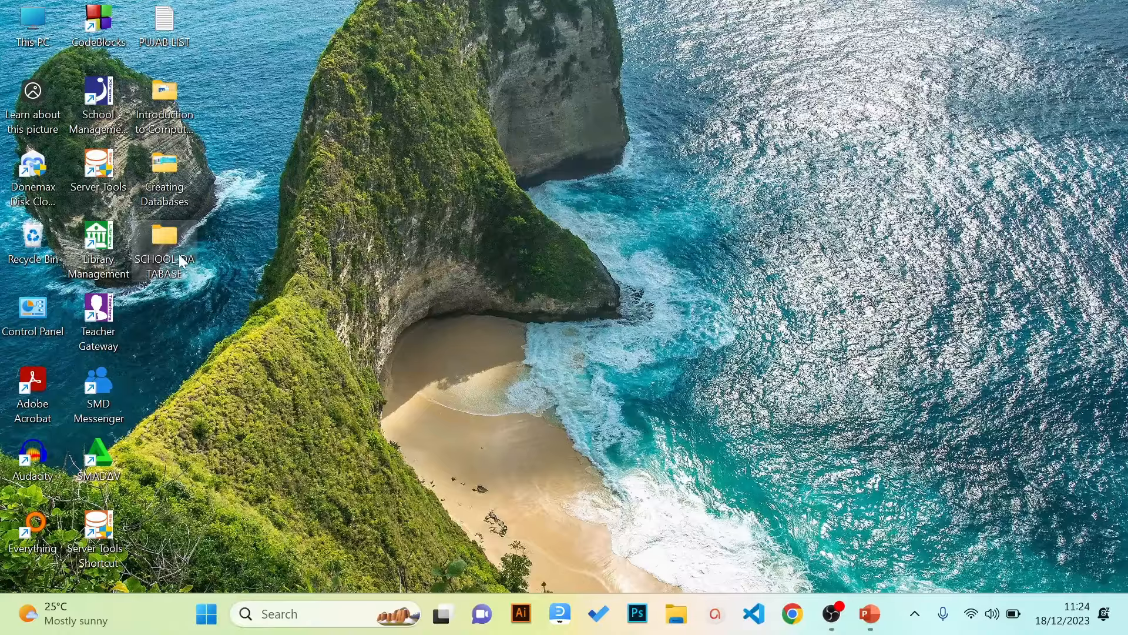
Open the empty SCHOOL_DATABASE folder in File Explorer and bring up the Start menu
double_click(180, 256)
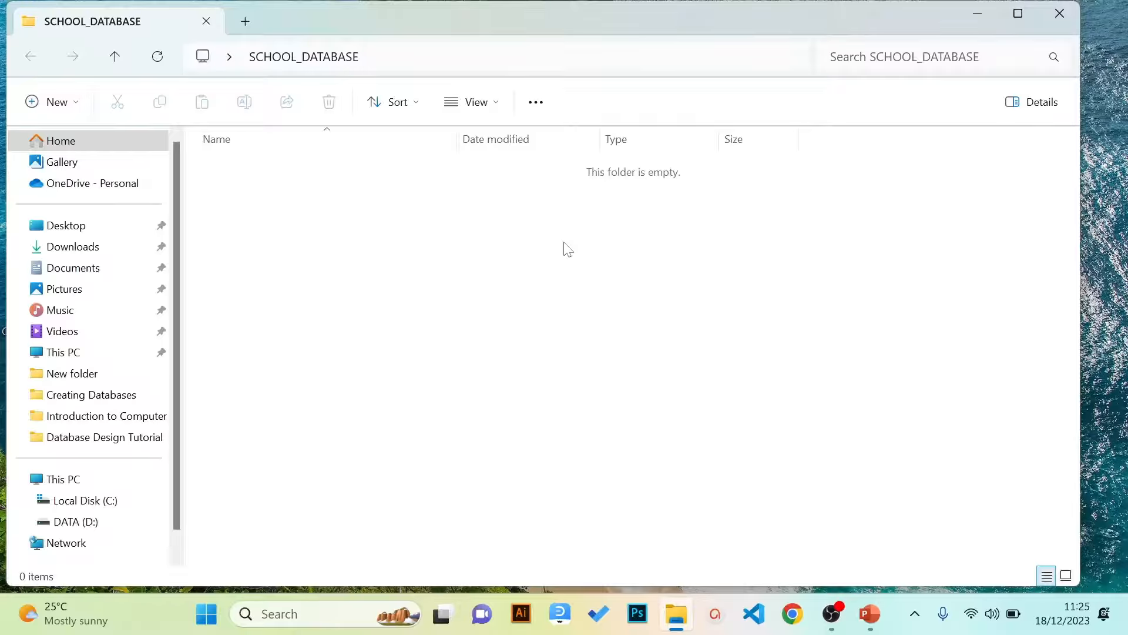
key(super)
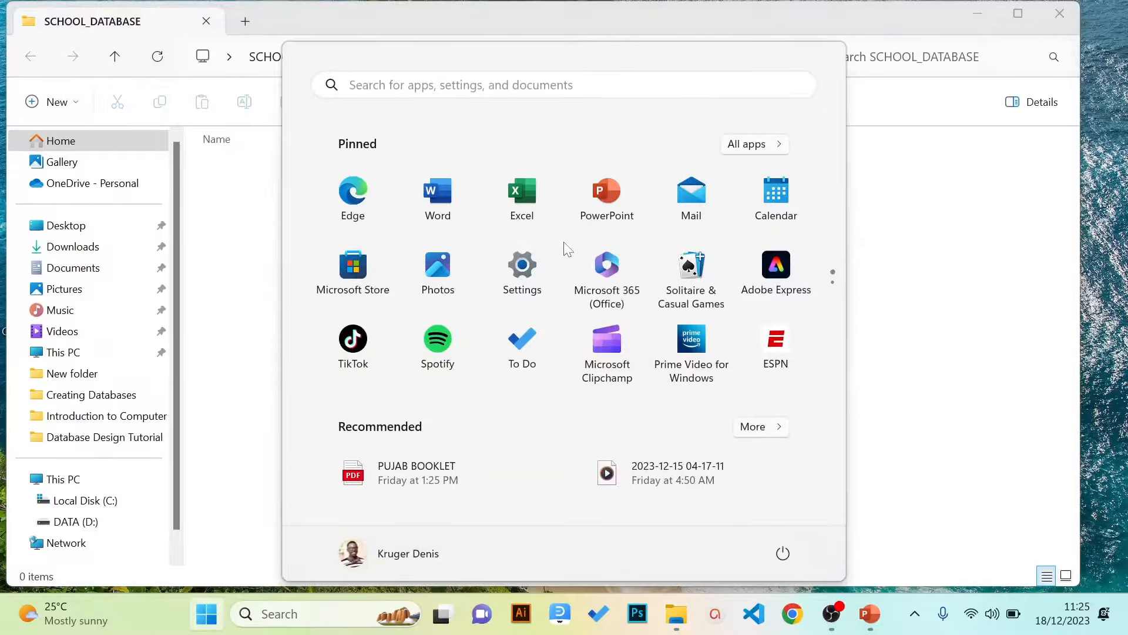
Search the Start menu for 'ACESS' and launch Microsoft Access from the results
text(ACESS)
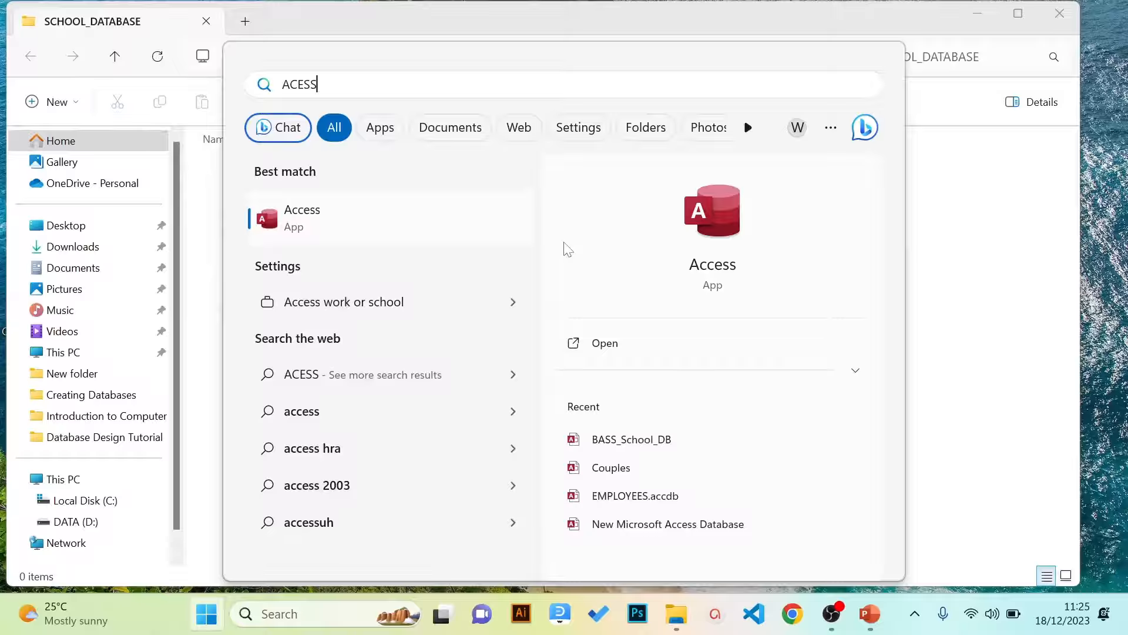
click(305, 222)
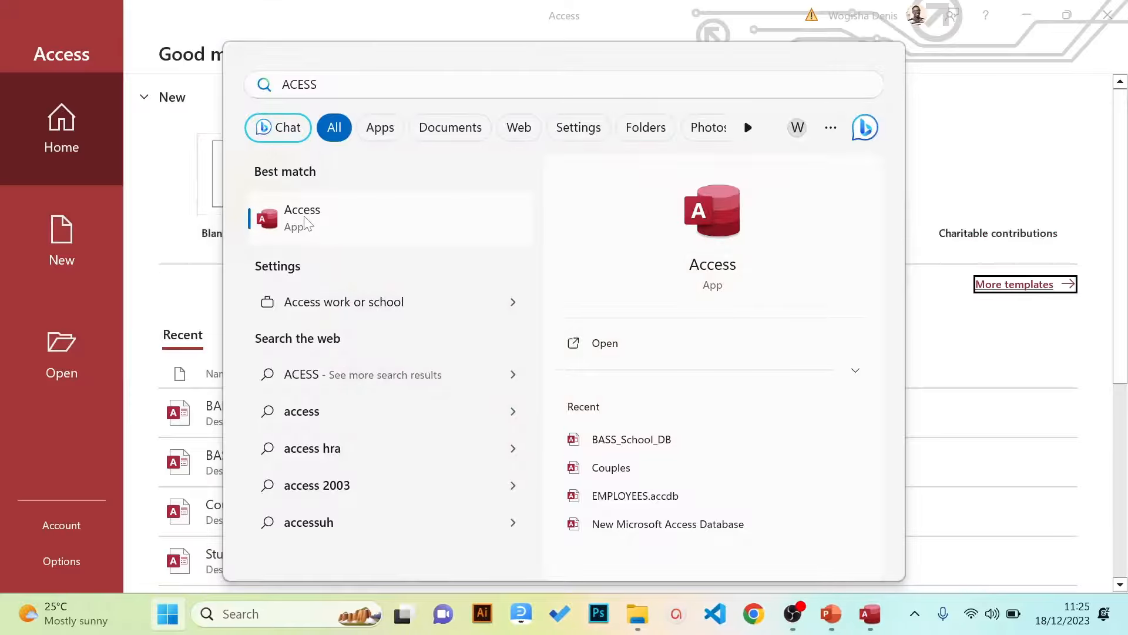
Browse the Business database templates, then show the Open page's list of recent databases
click(980, 103)
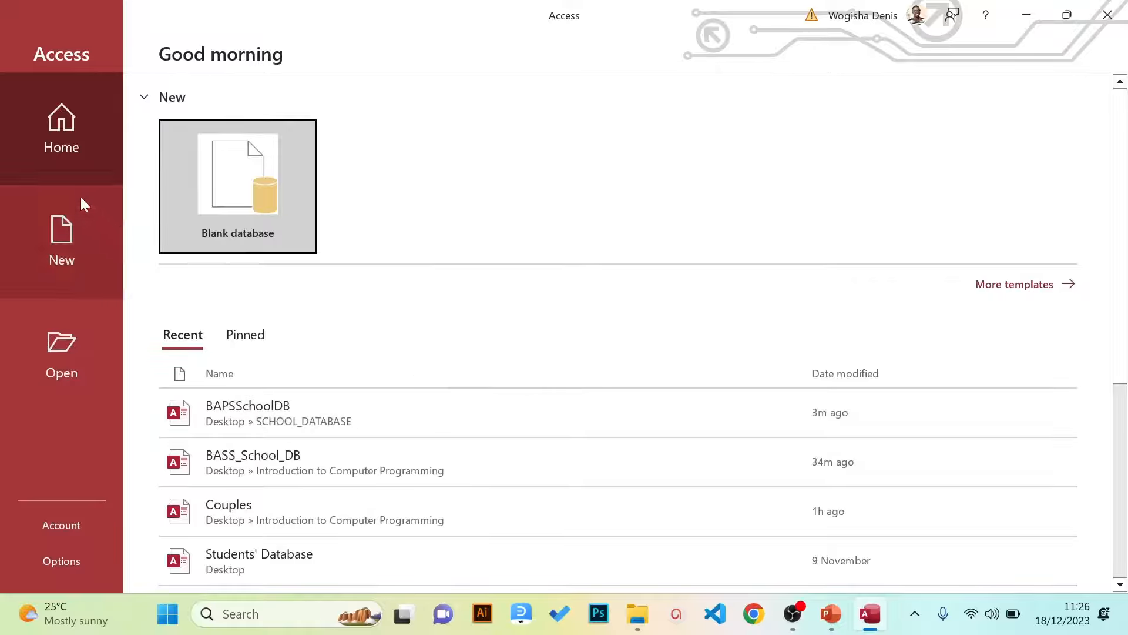
click(1008, 284)
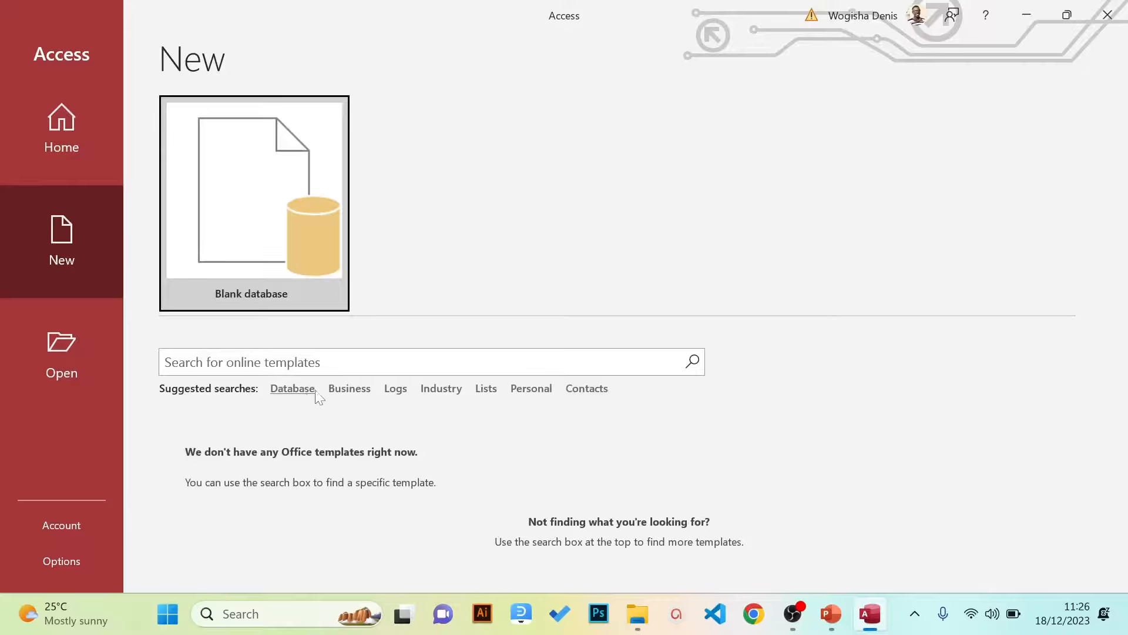
click(355, 388)
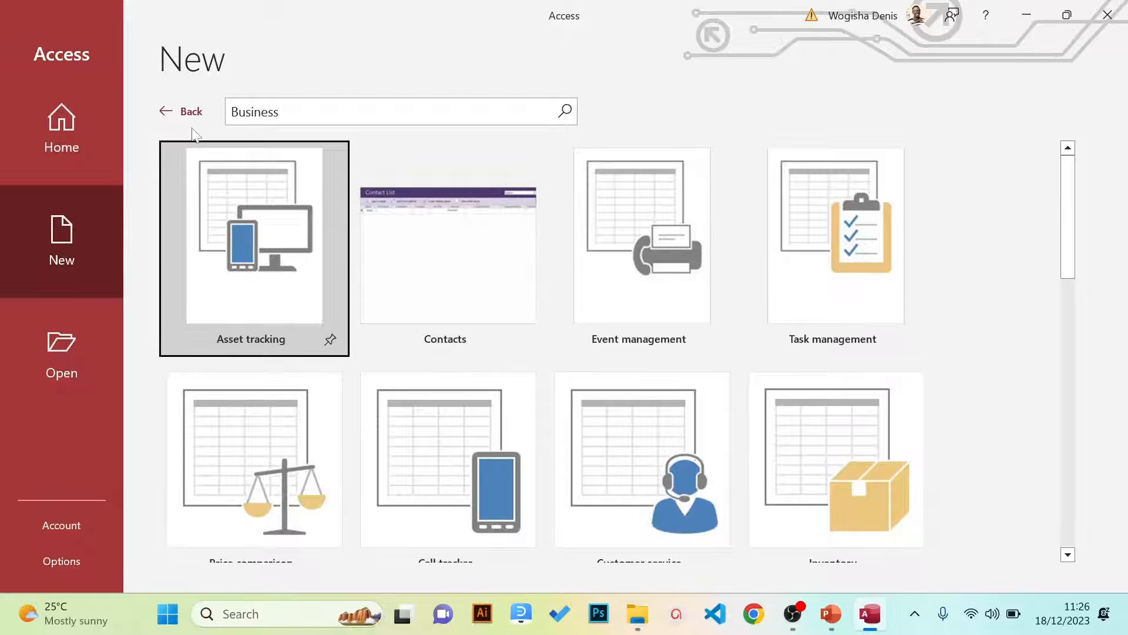
click(167, 115)
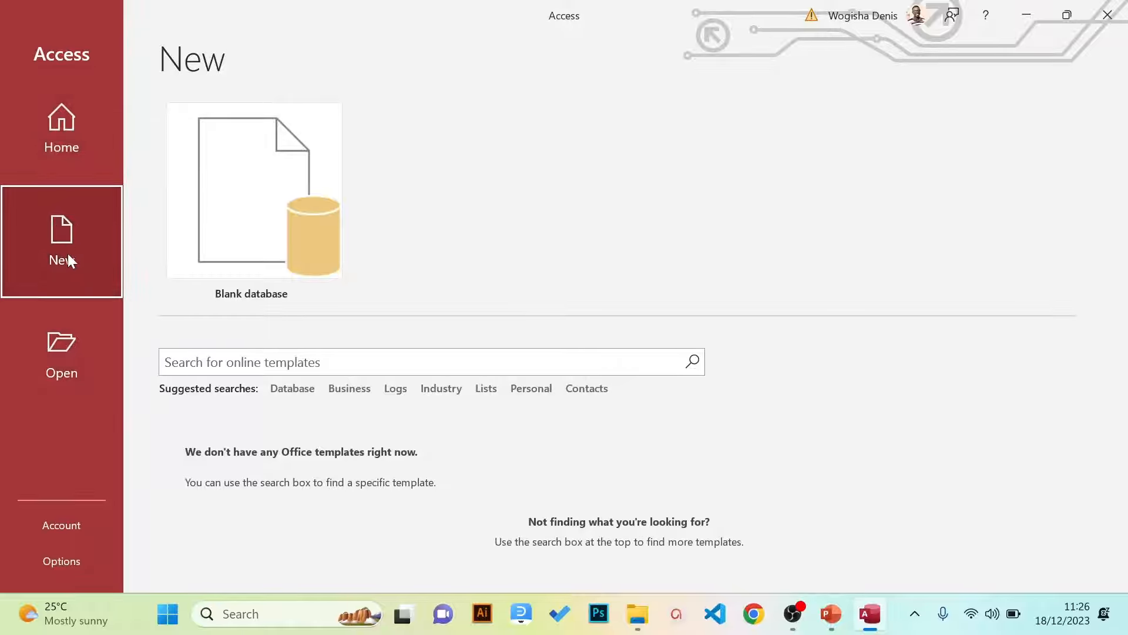
click(66, 347)
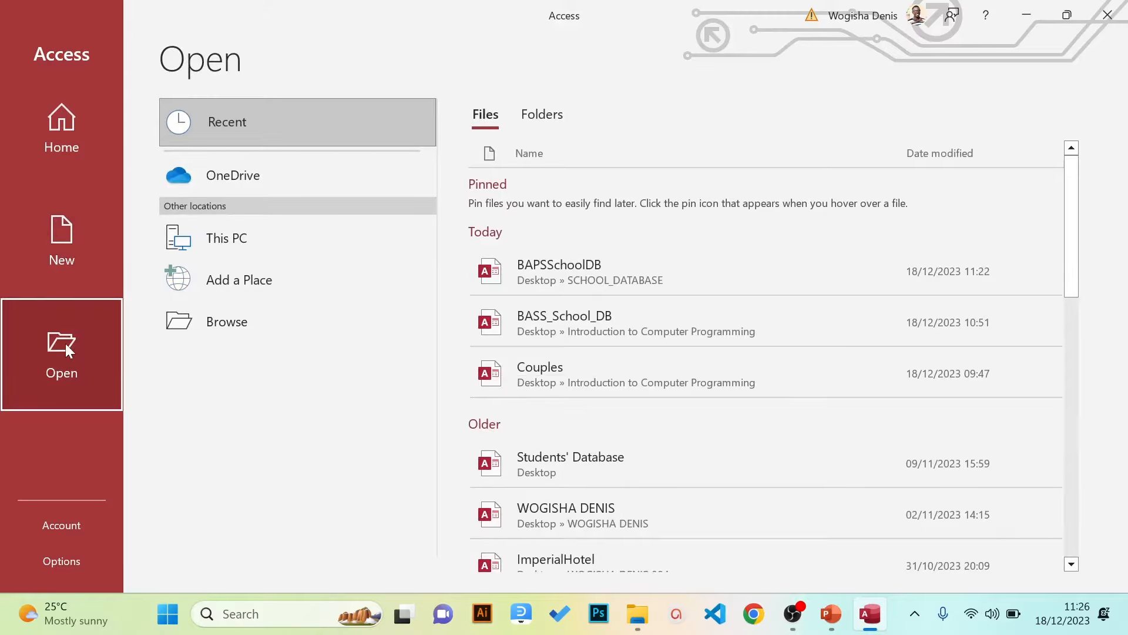
Look over the start screen's recent and pinned databases, then begin a new Blank database
click(56, 167)
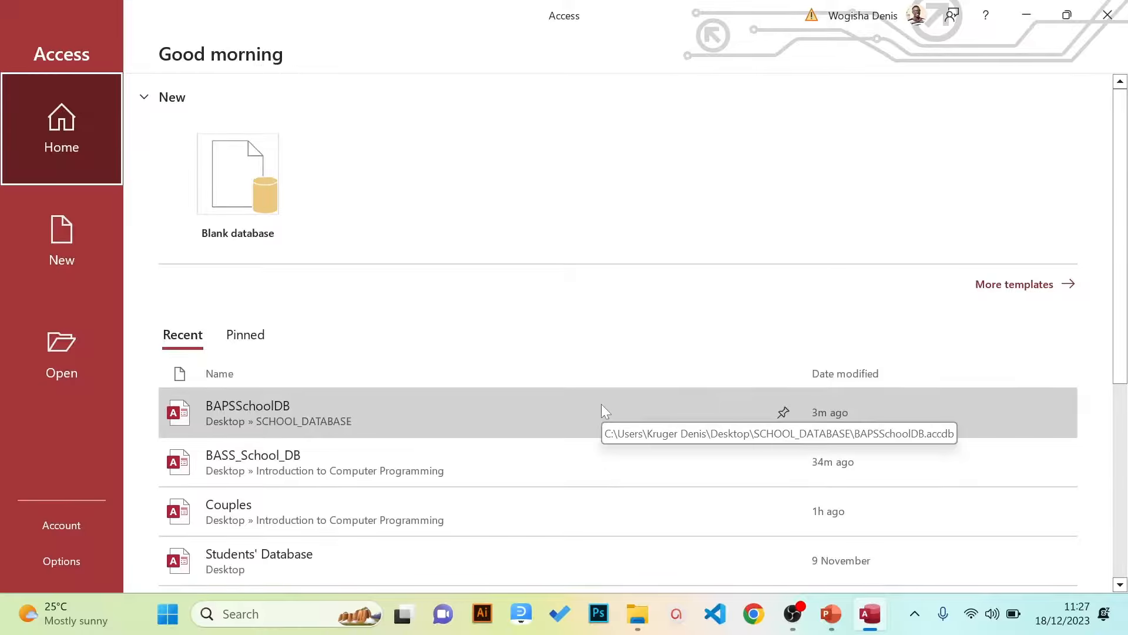
click(783, 412)
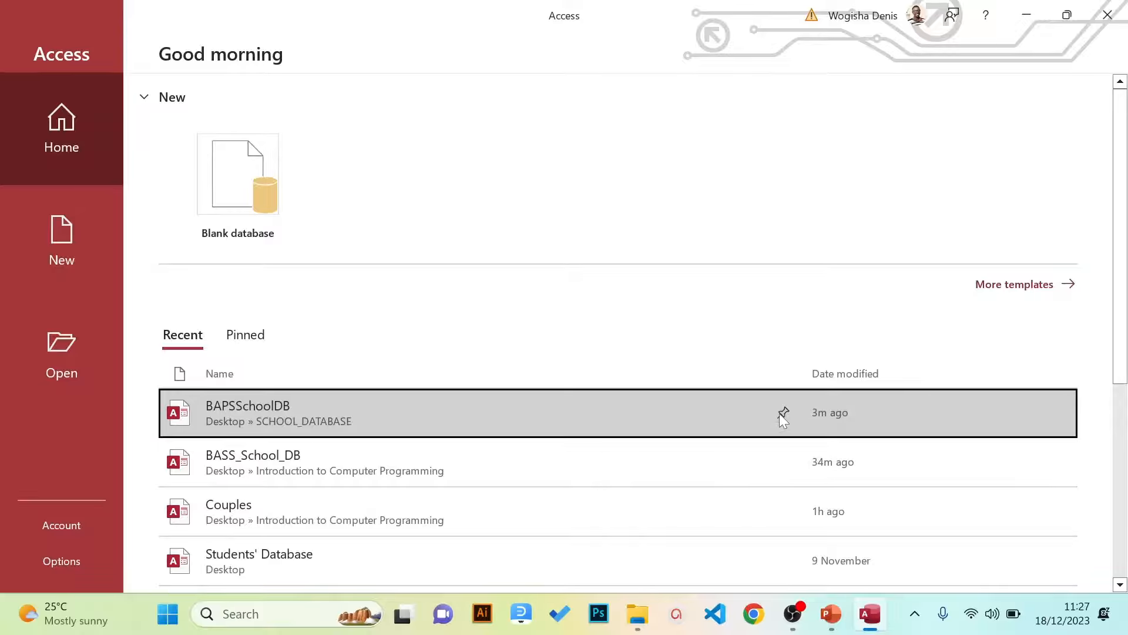
scroll(779, 414, down, 5)
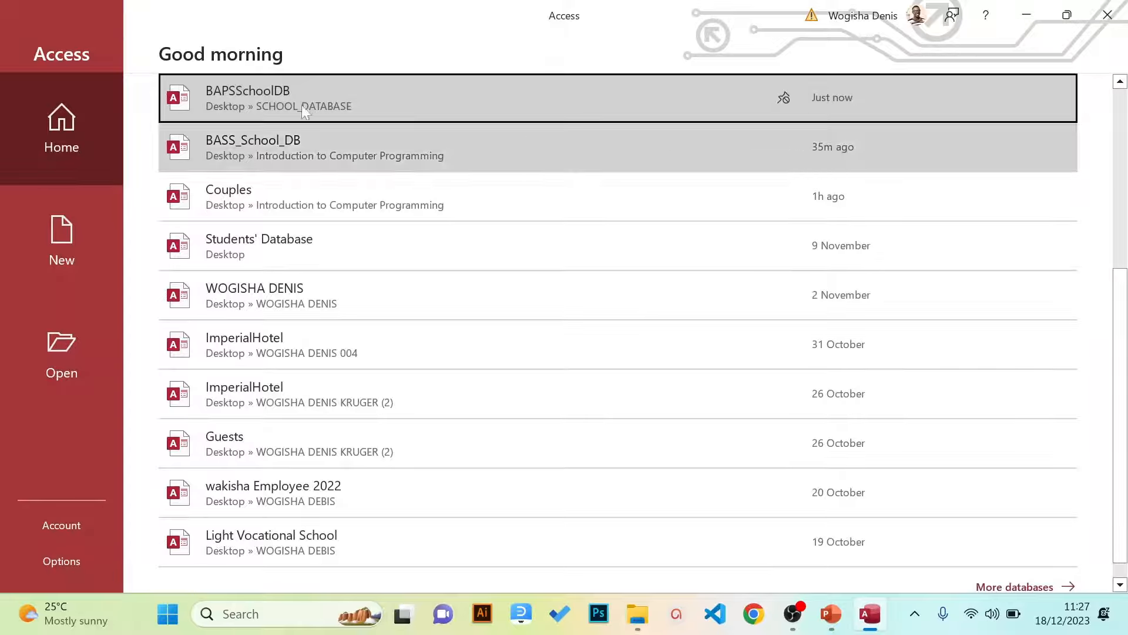
click(73, 125)
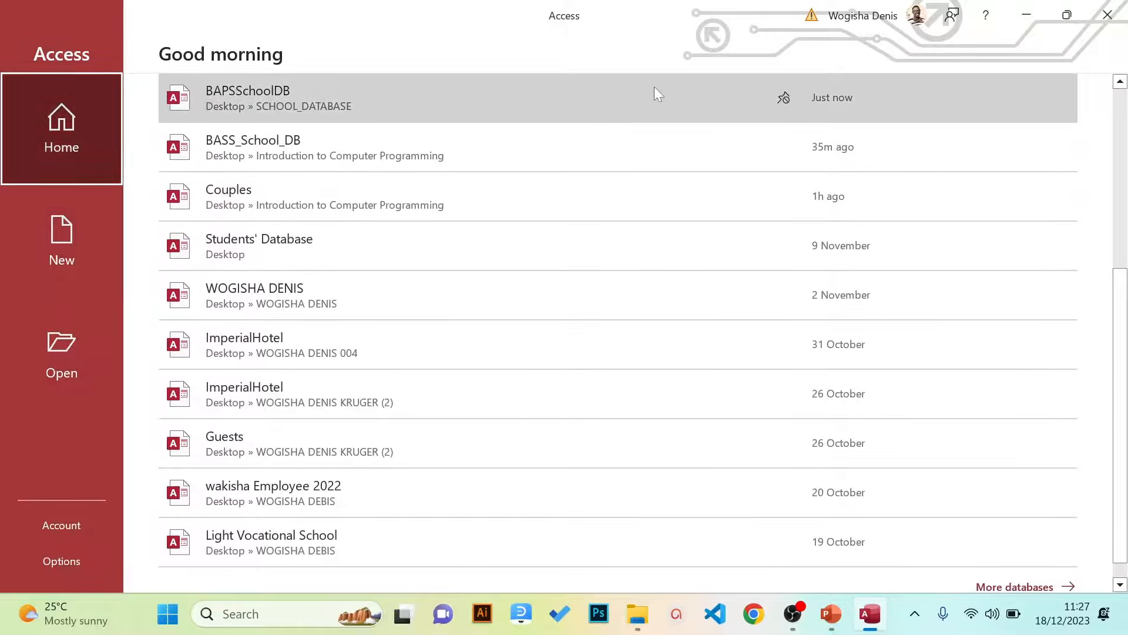
click(70, 207)
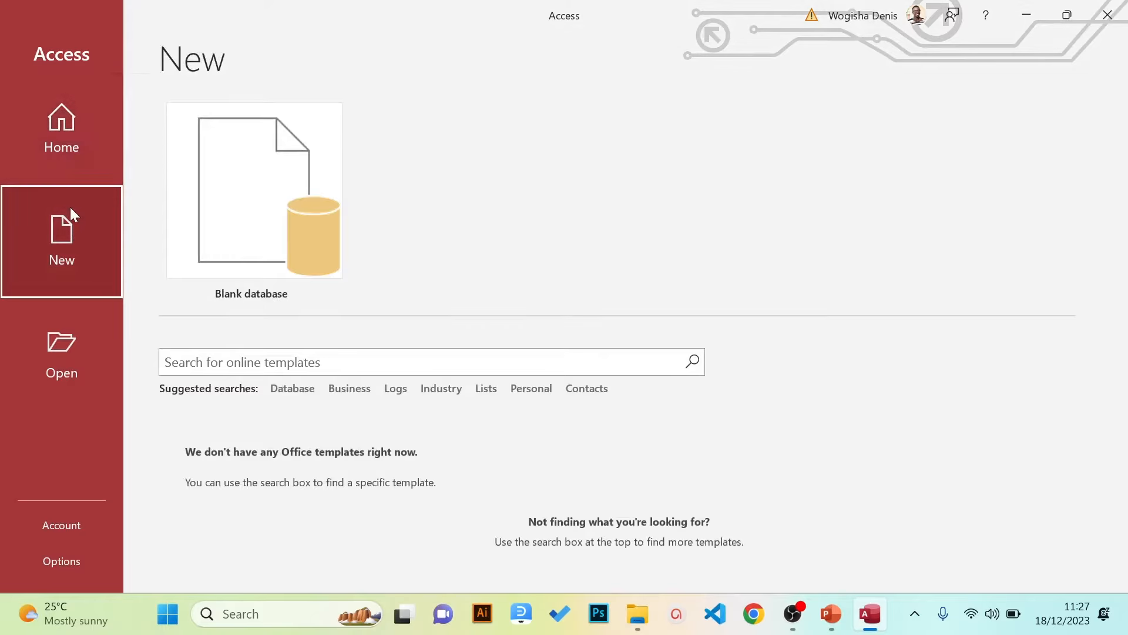
click(69, 146)
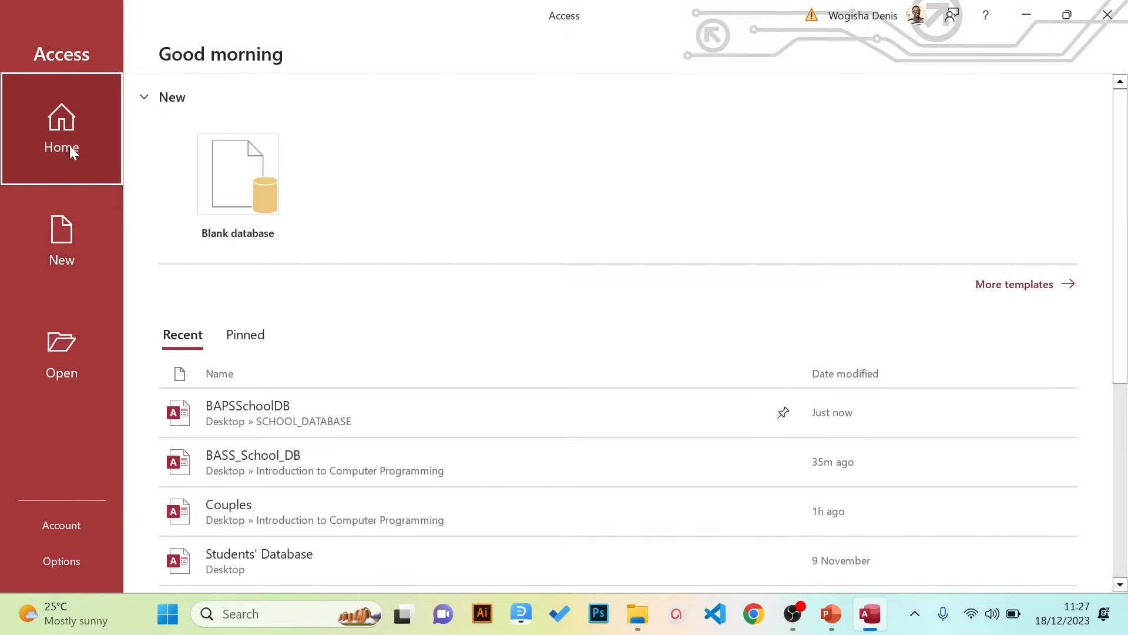
click(238, 333)
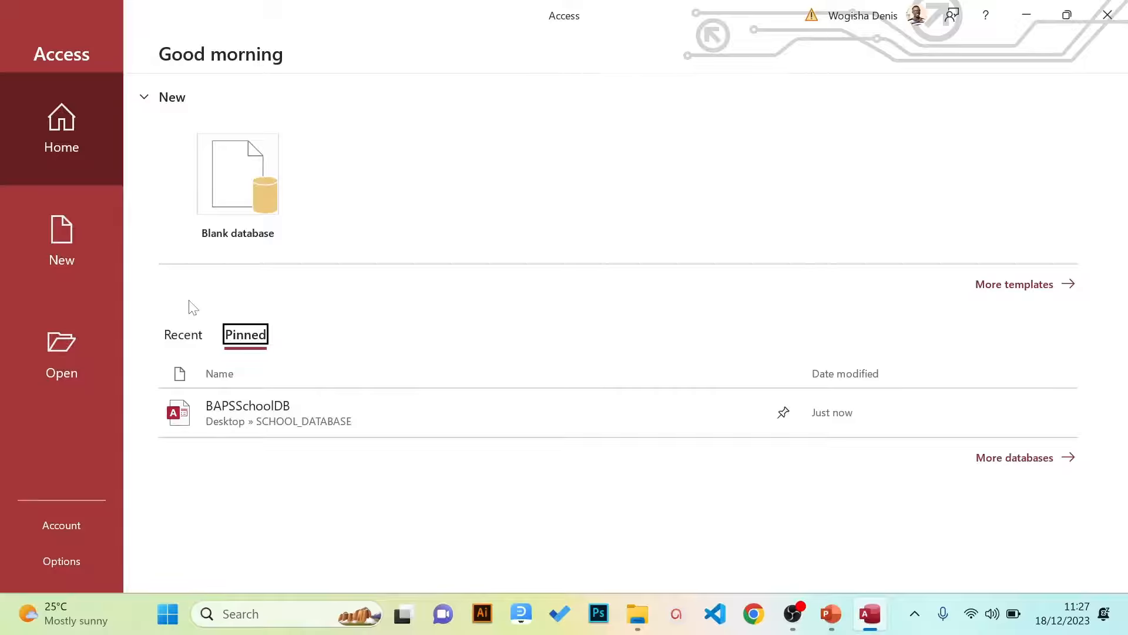
click(229, 194)
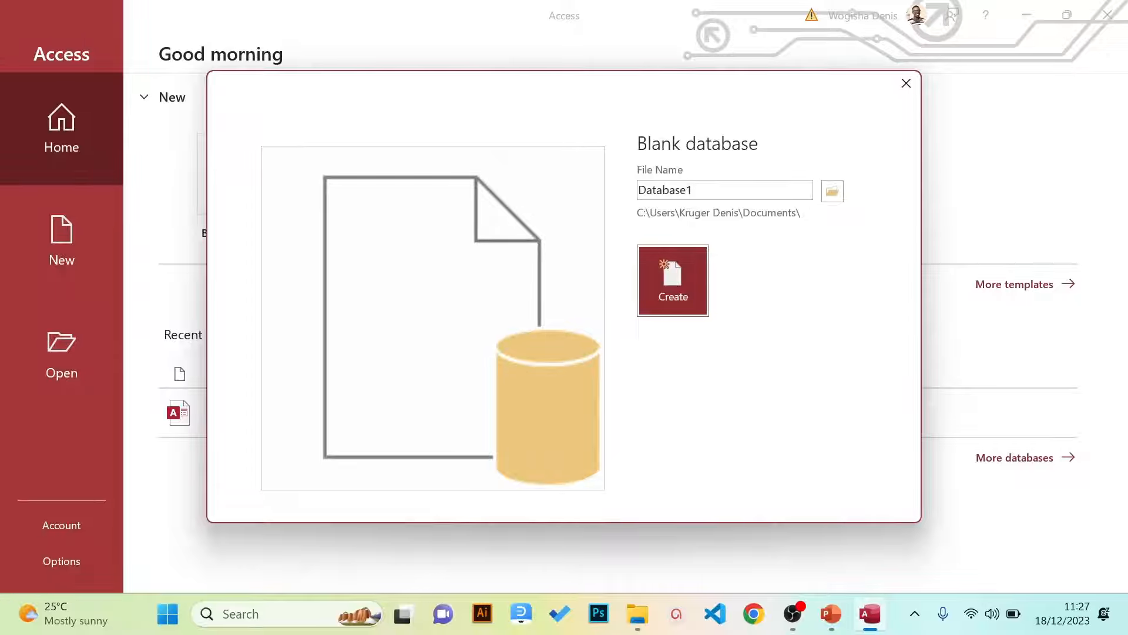
Replace the default file name Database1 with BAPSSchoolDB, correcting a typo along the way
click(705, 190)
key(BackSpace)
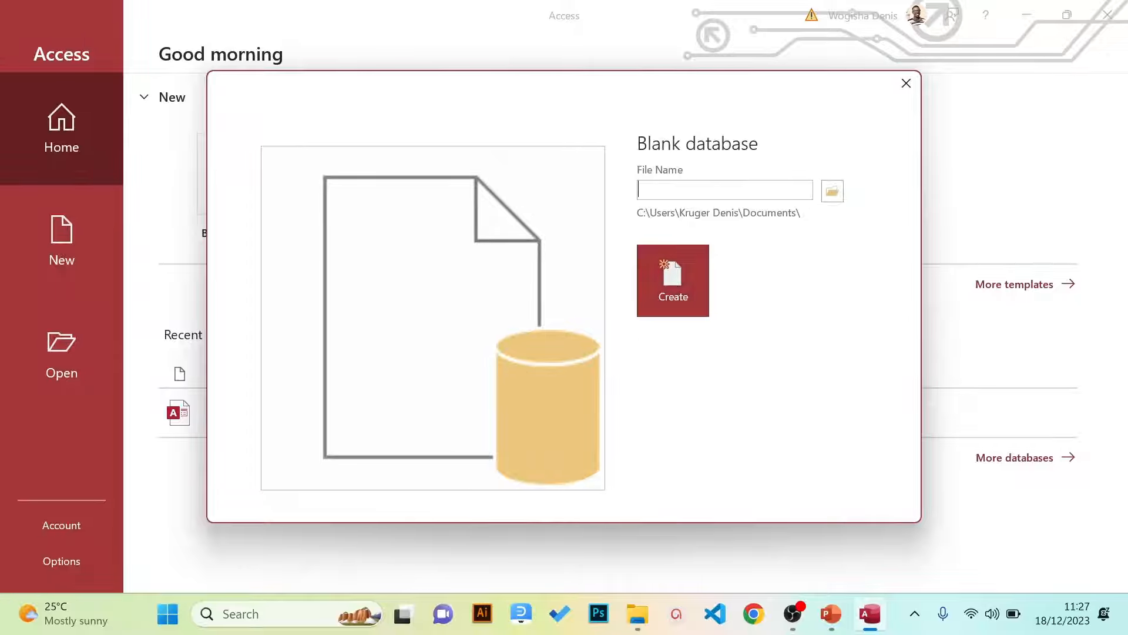
text(BAPSSchoolDB)
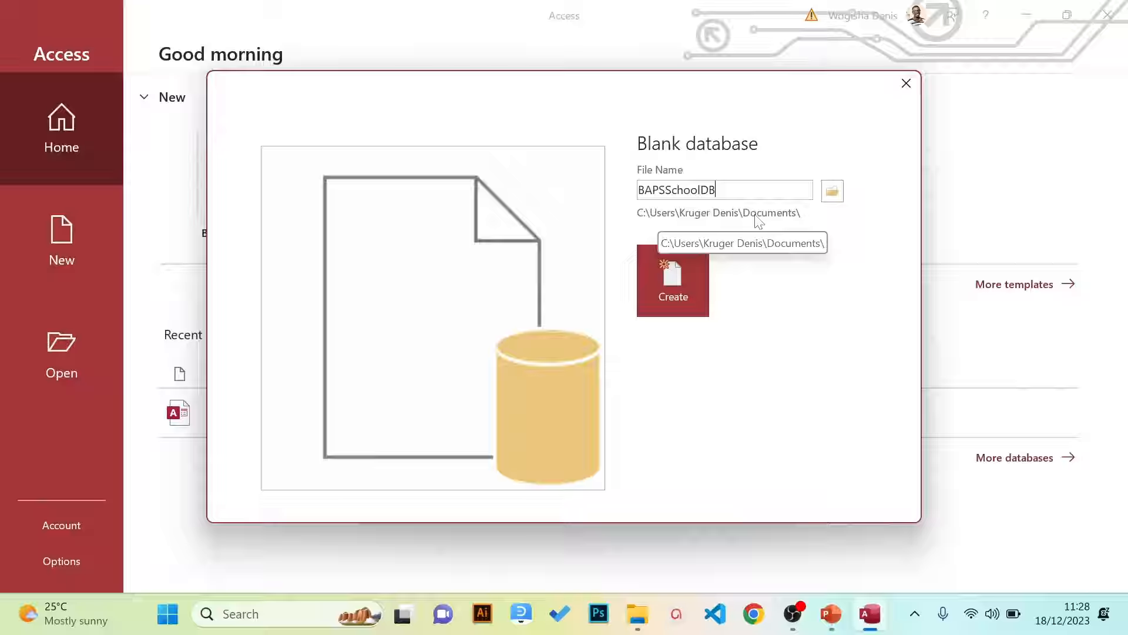
Set the Desktop's SCHOOL_DATABASE folder as the save location for BAPSSchoolDB.accdb
click(829, 195)
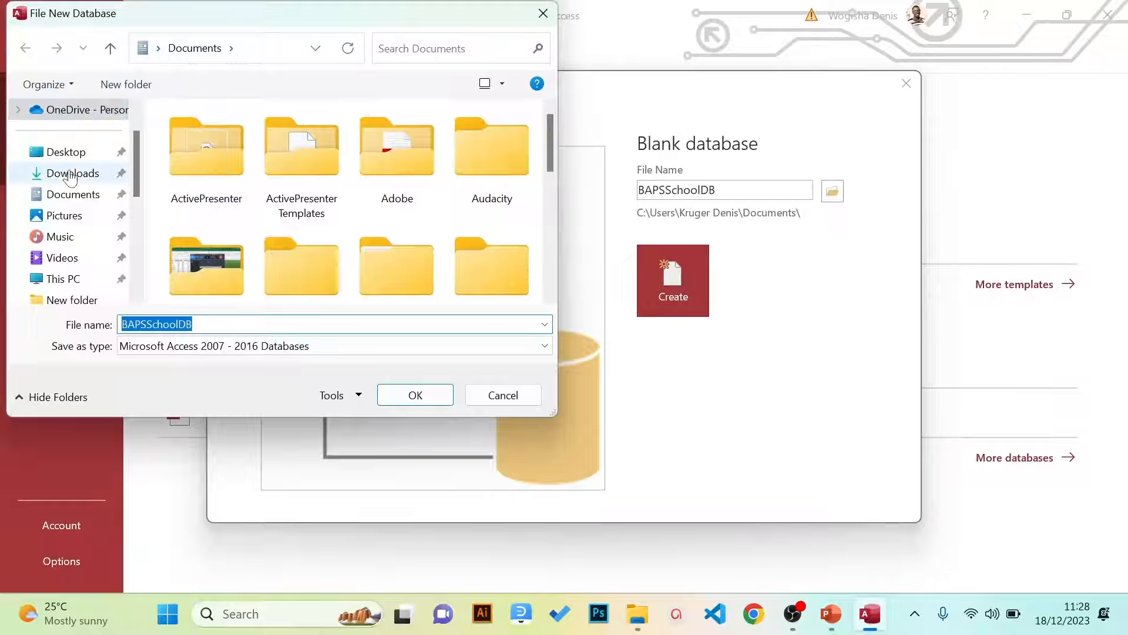
click(70, 158)
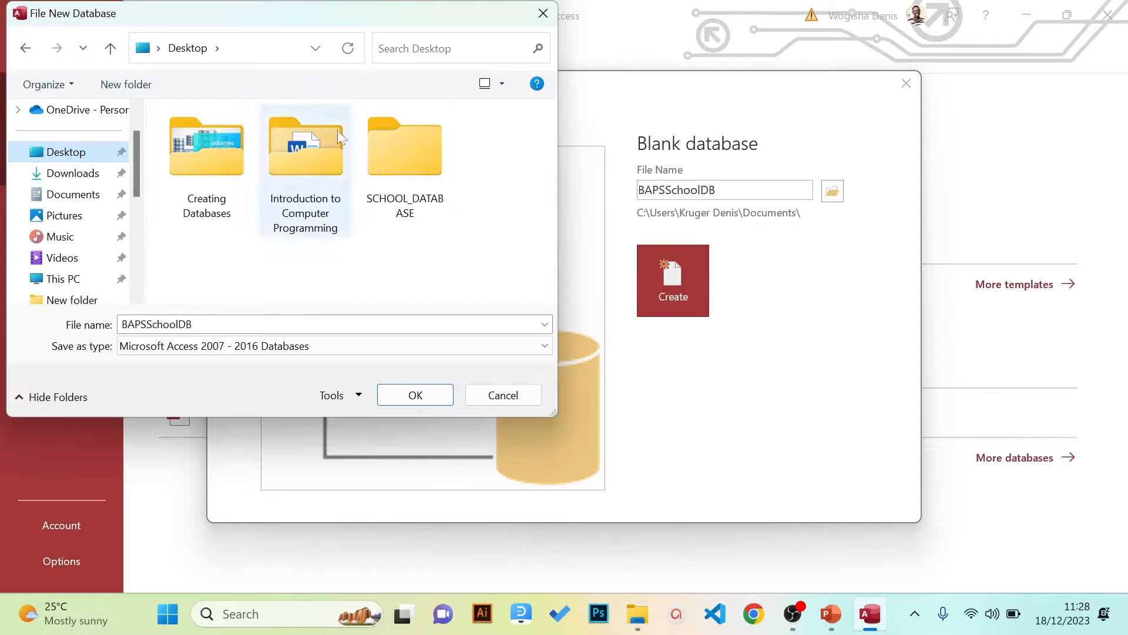
double_click(427, 153)
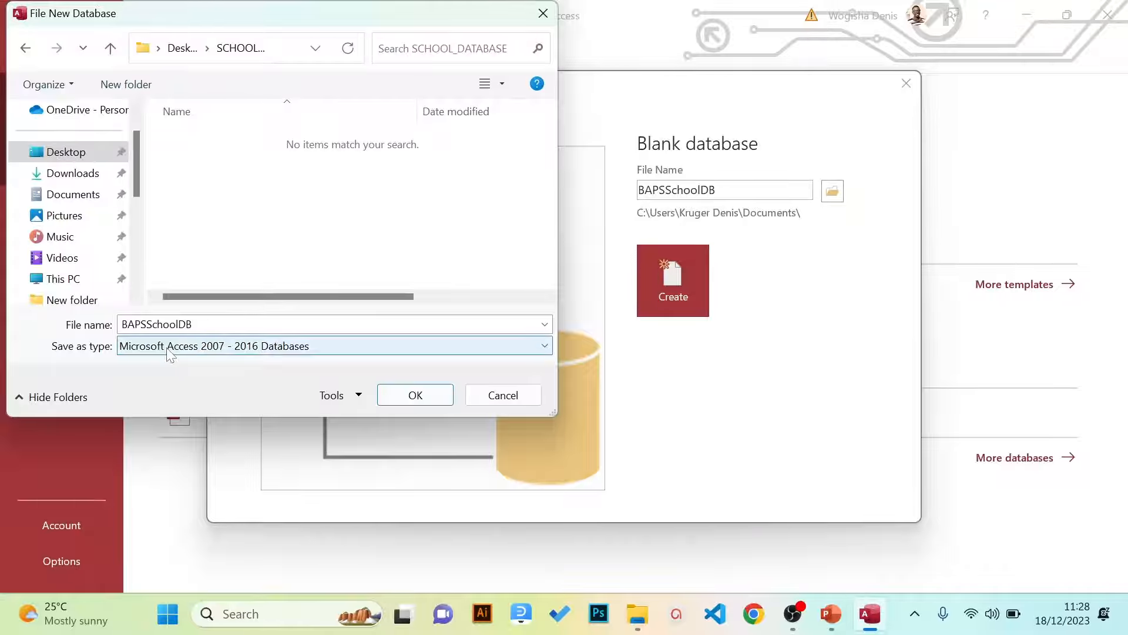
click(405, 401)
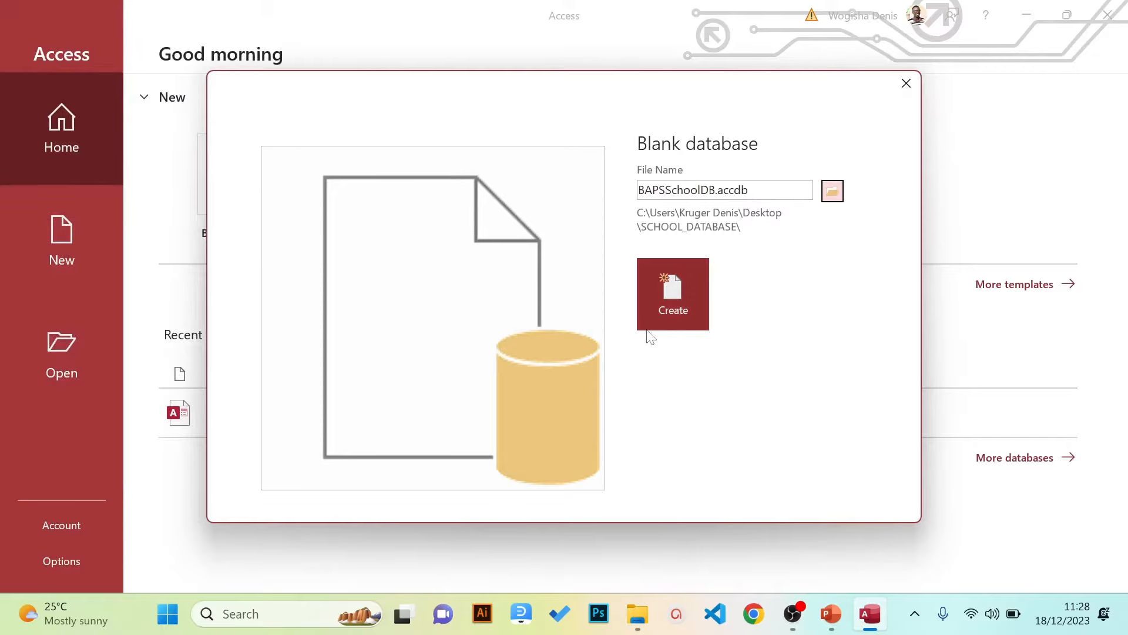
Create BAPSSchoolDB.accdb and close the default Table1 without saving it
click(671, 311)
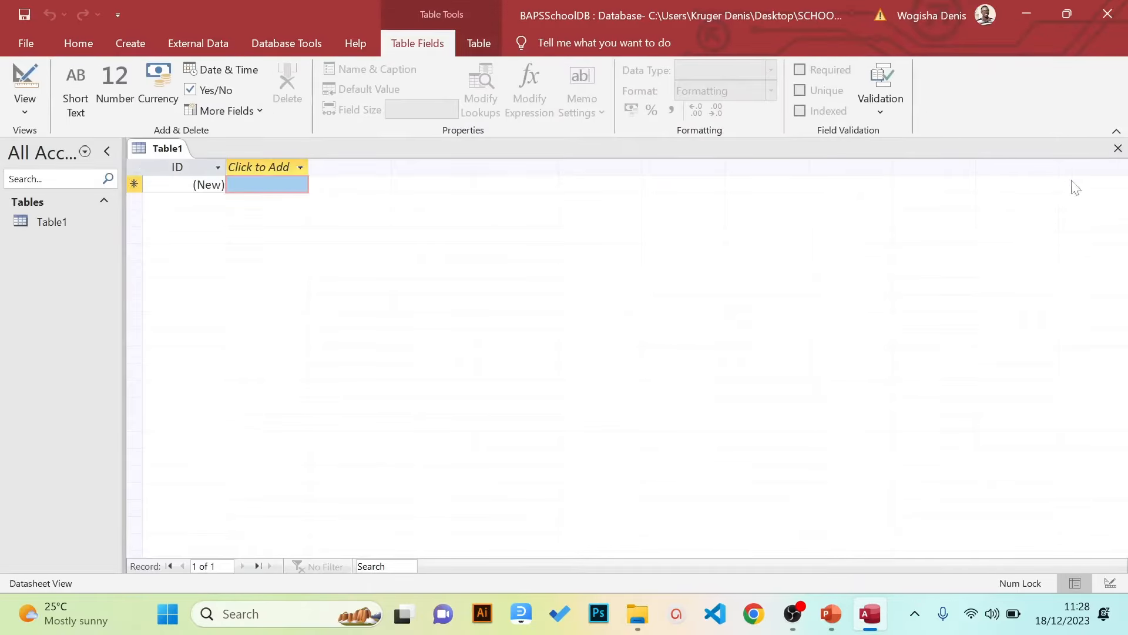
click(1117, 149)
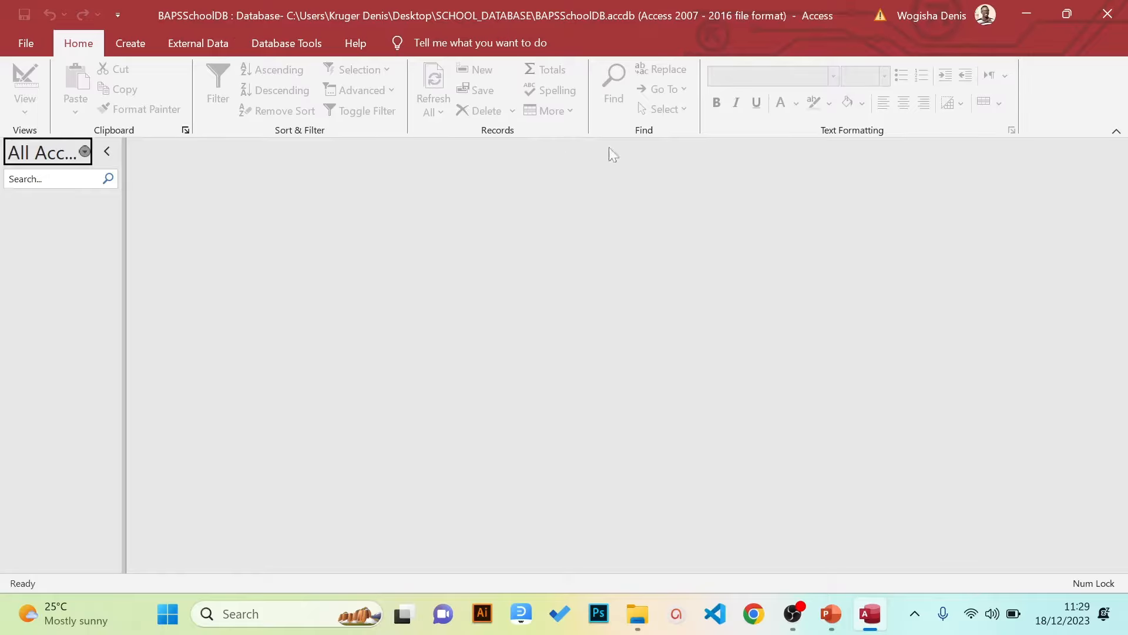
Look through the Home, Create, External Data and Help ribbon tabs, then widen the navigation pane
click(172, 52)
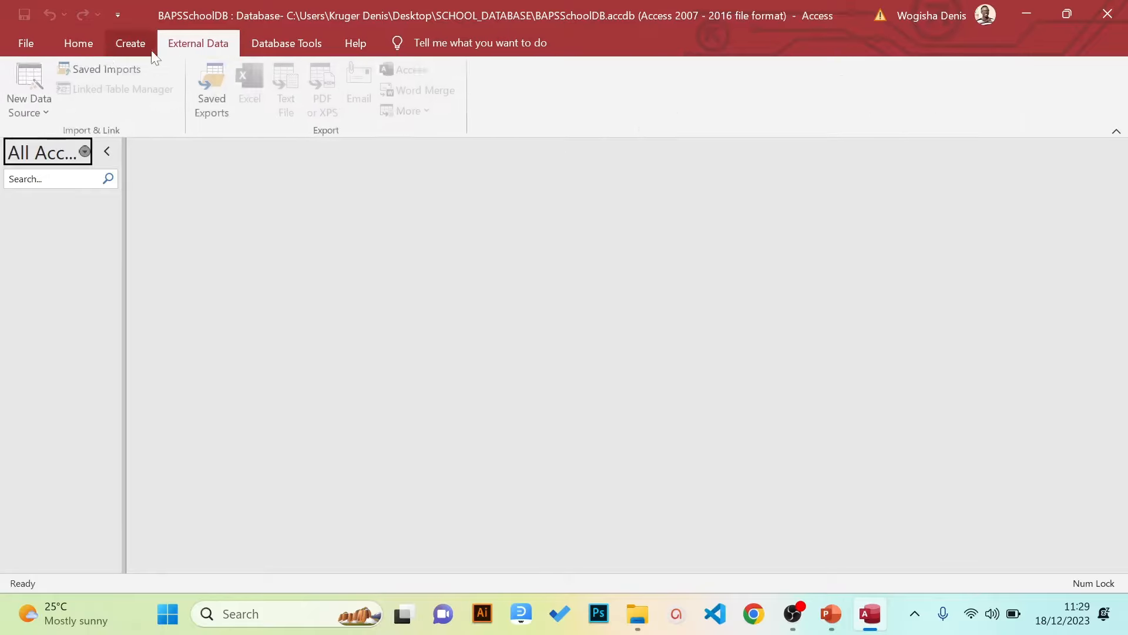
click(85, 50)
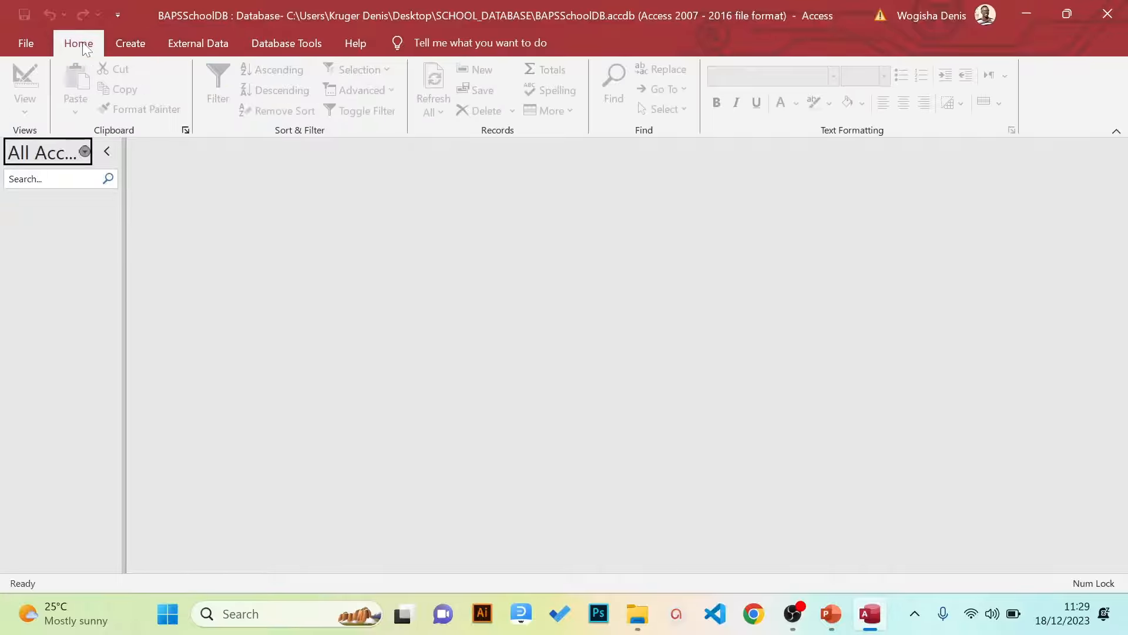
click(134, 53)
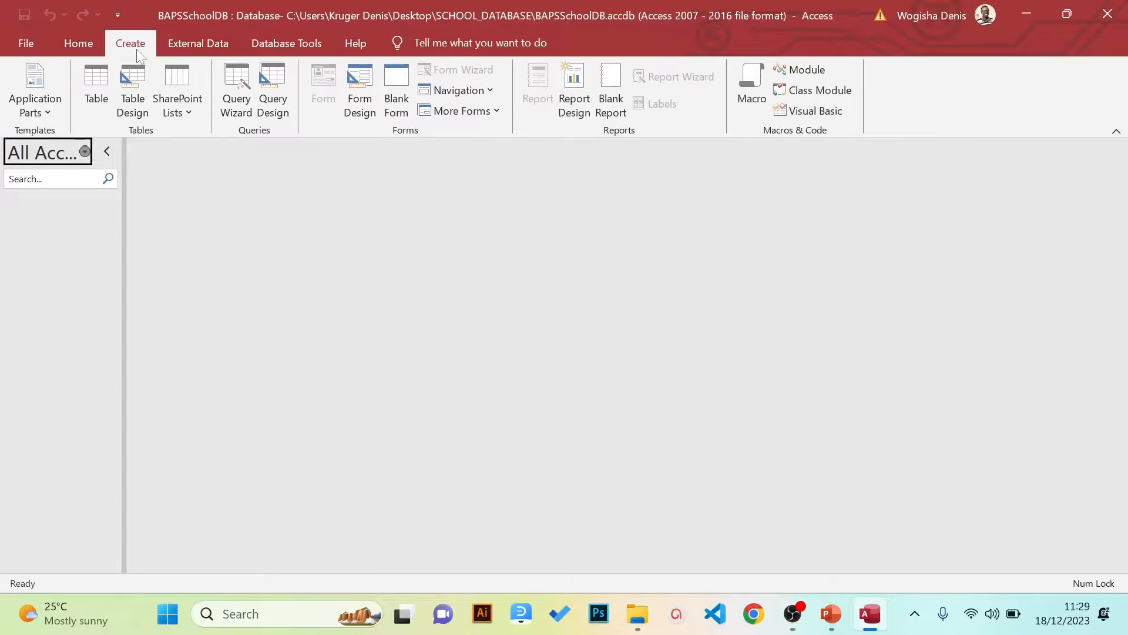
click(194, 50)
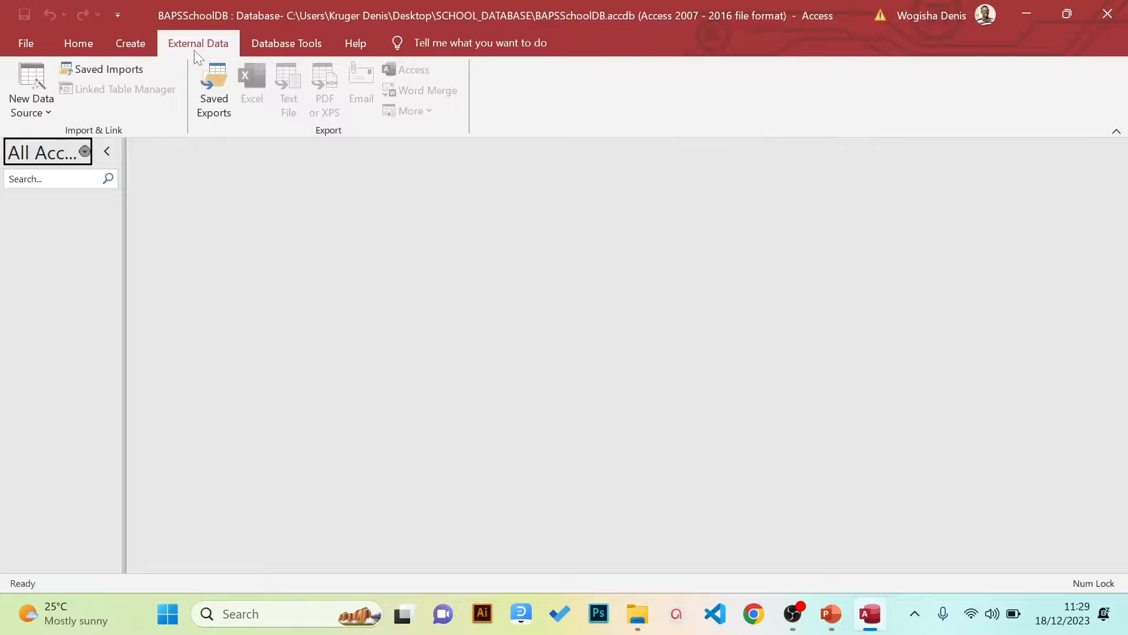
click(363, 39)
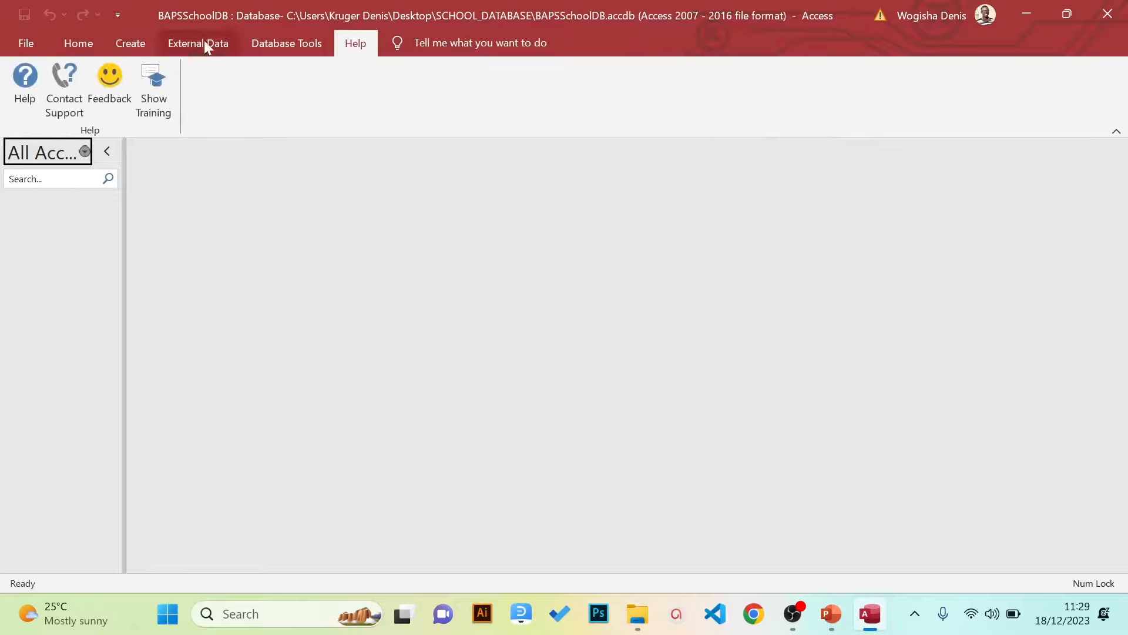
click(102, 42)
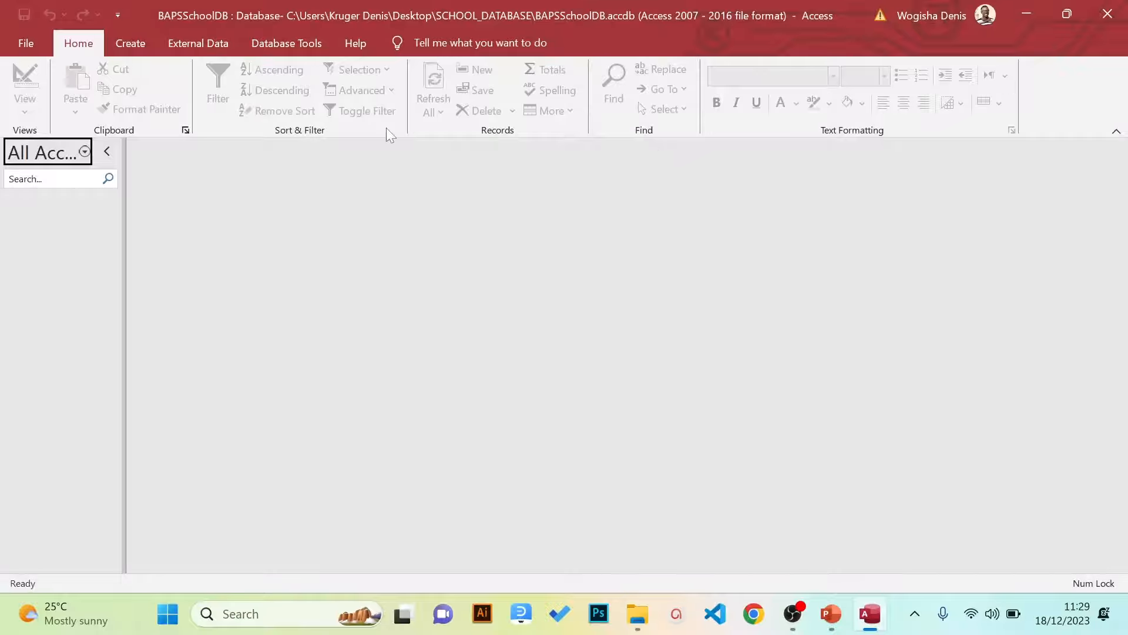
click(131, 44)
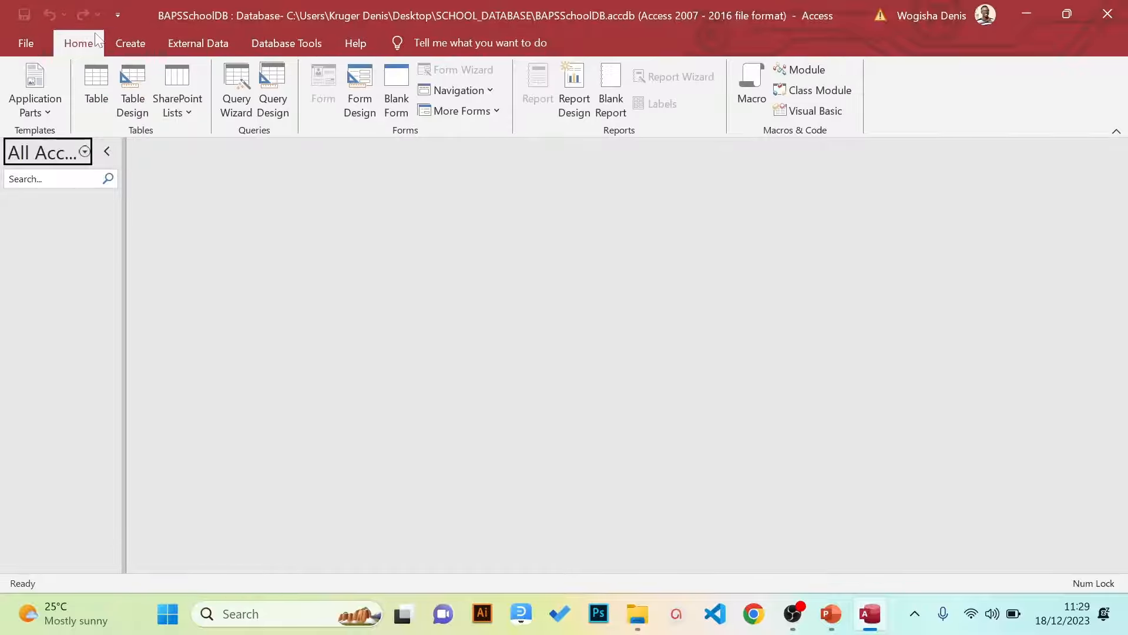
click(79, 44)
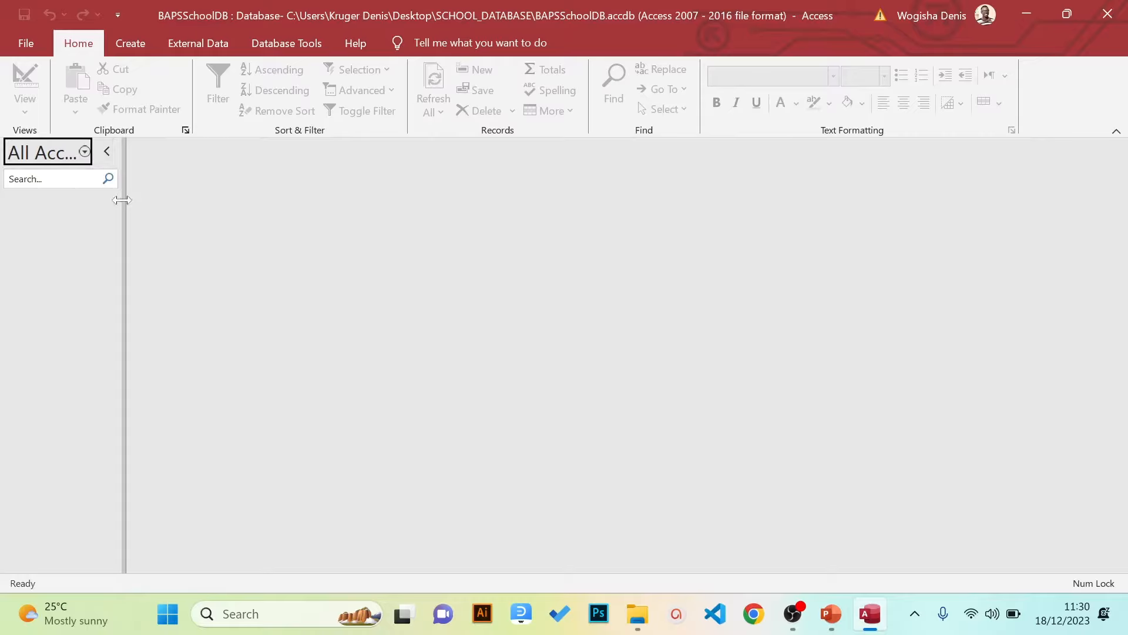
drag(122, 200, 158, 223)
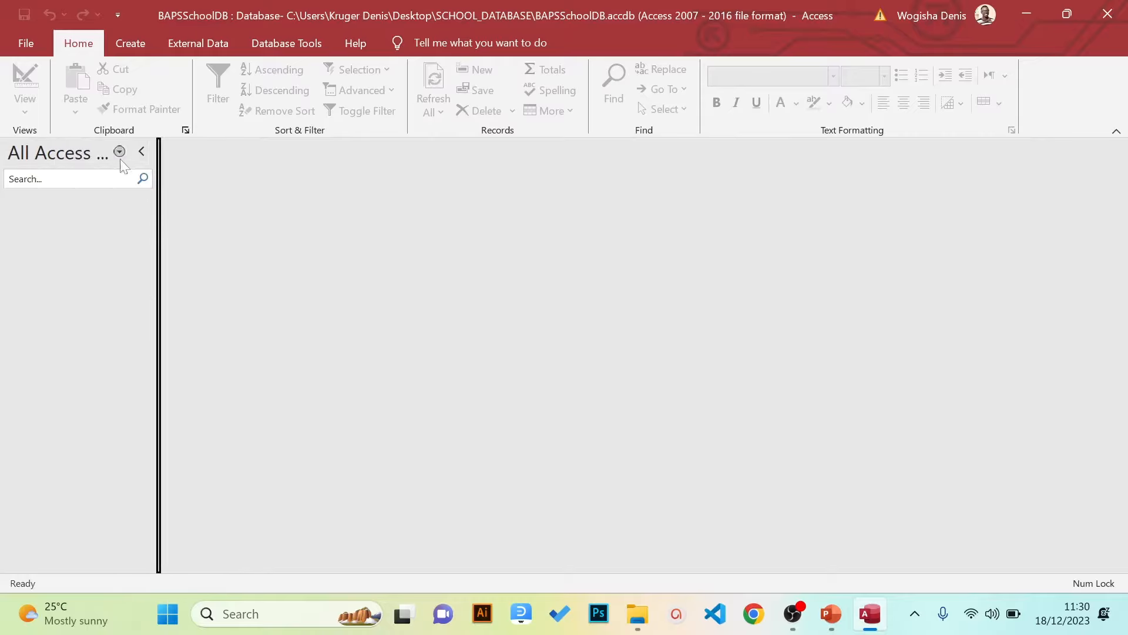
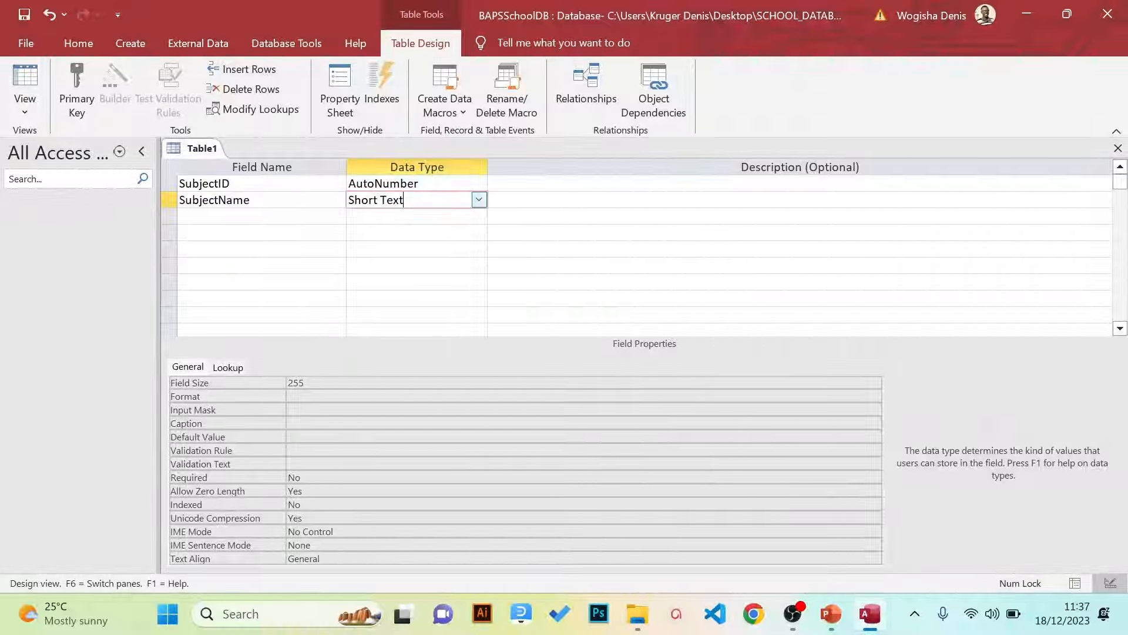
Confirm SubjectName's 255 field size, then go back to SubjectID and its AutoNumber data type
key(F6)
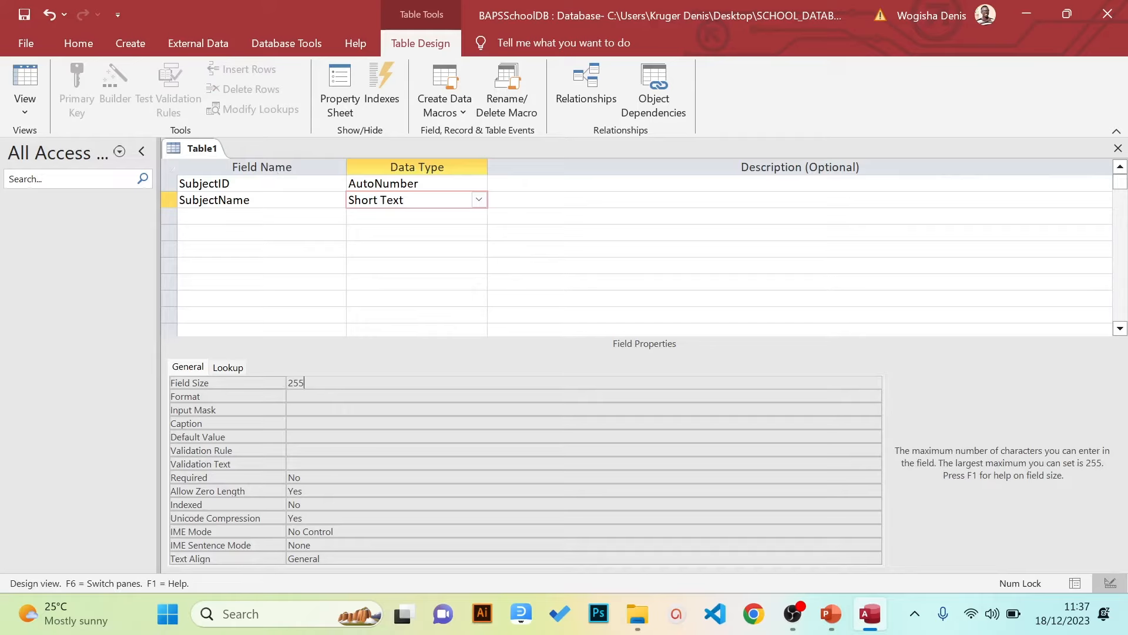
click(268, 183)
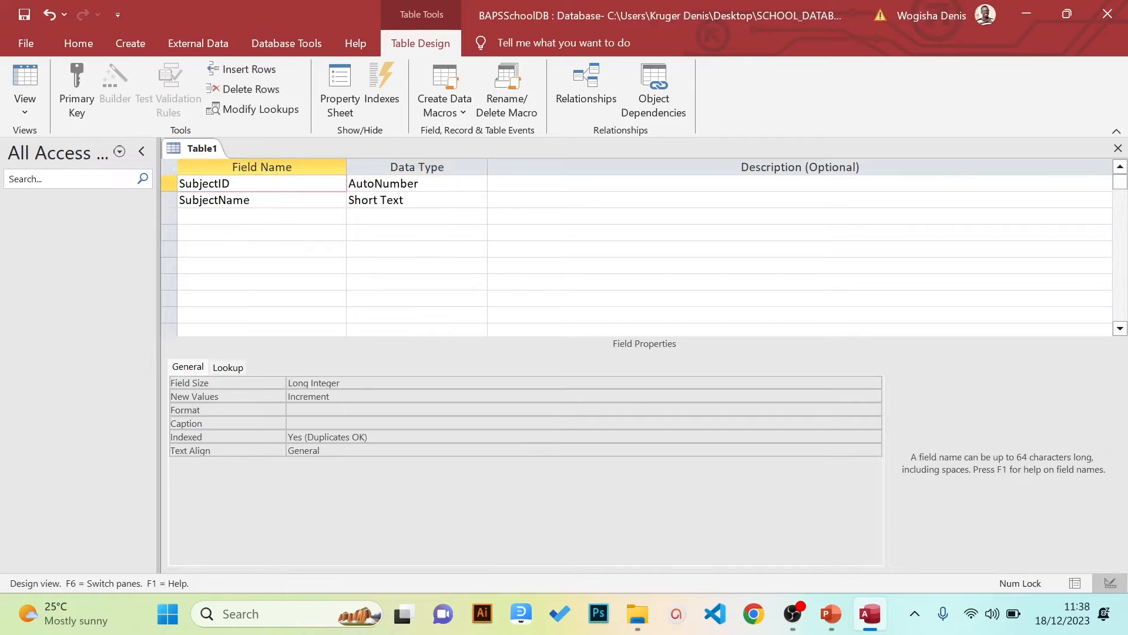
click(389, 183)
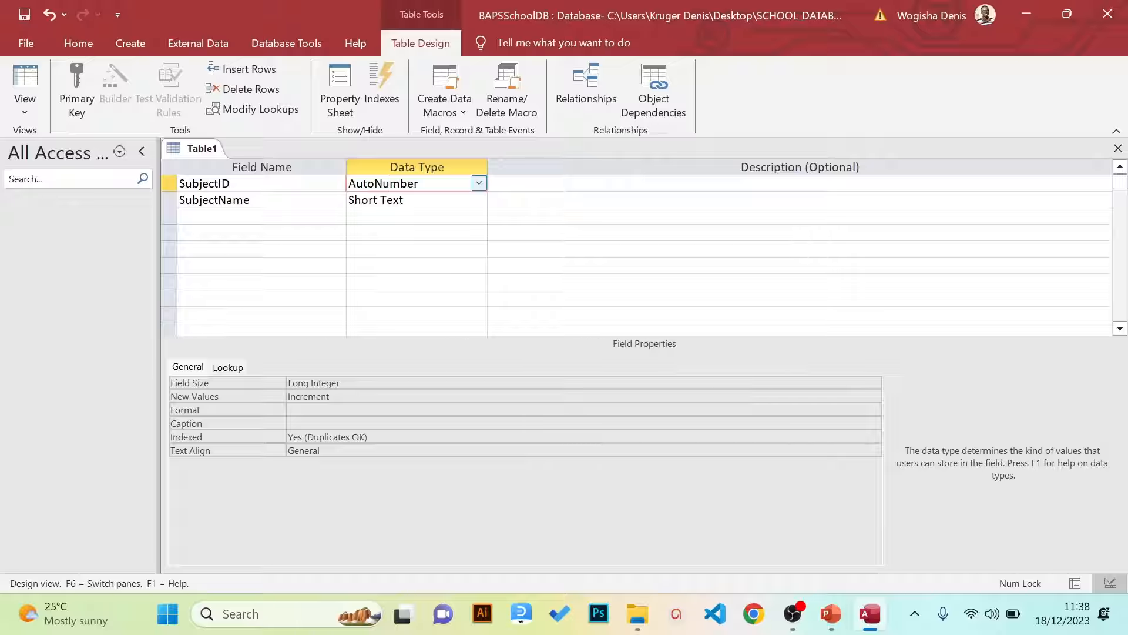
click(253, 183)
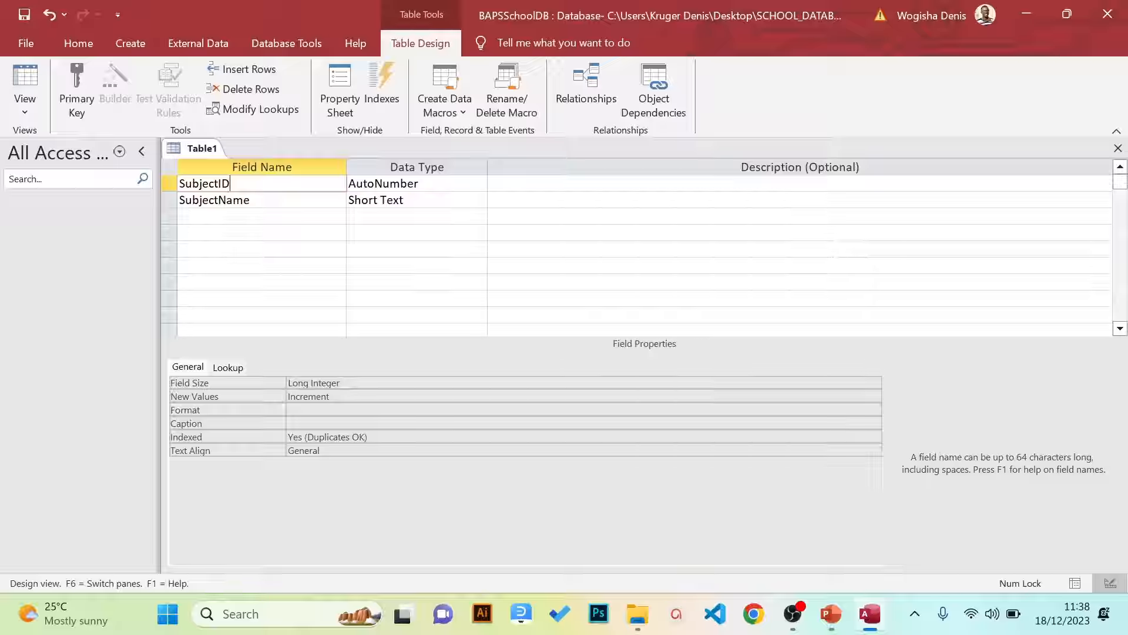
Make SubjectID the table's primary key
click(73, 79)
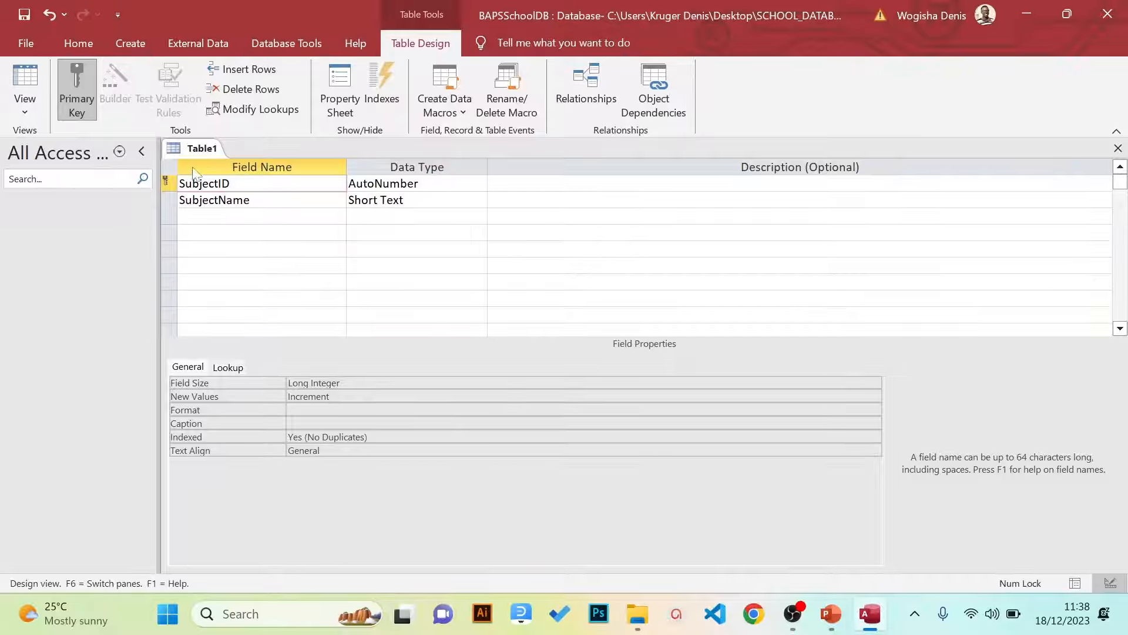
right_click(191, 186)
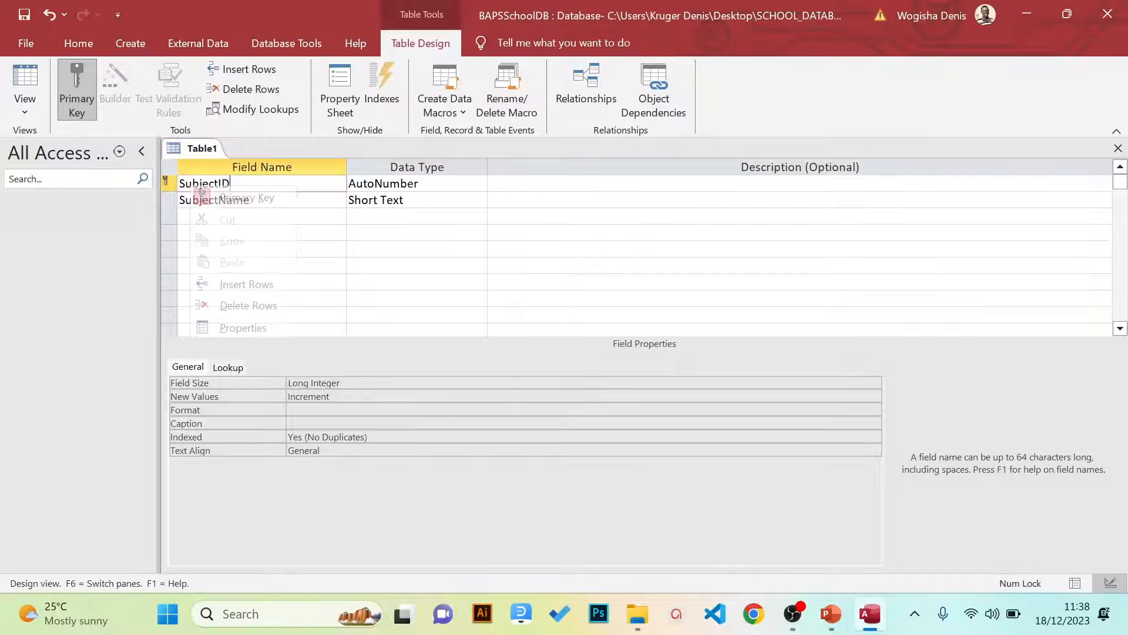
click(225, 200)
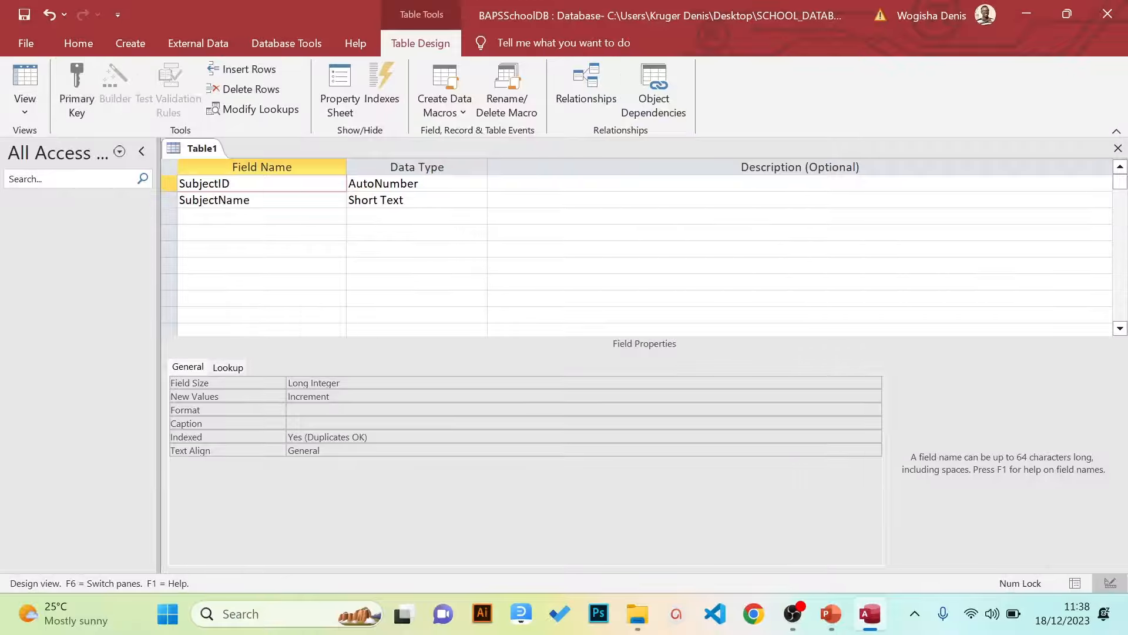
right_click(218, 183)
click(247, 193)
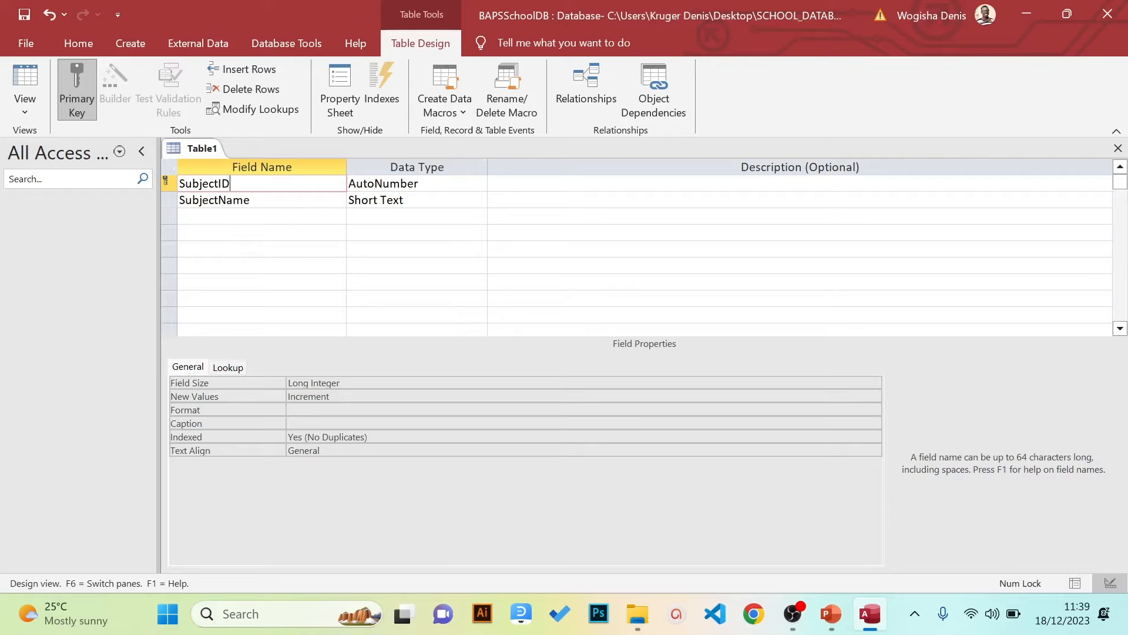
Save the table as 'Subjects Table' and close its design view
click(26, 44)
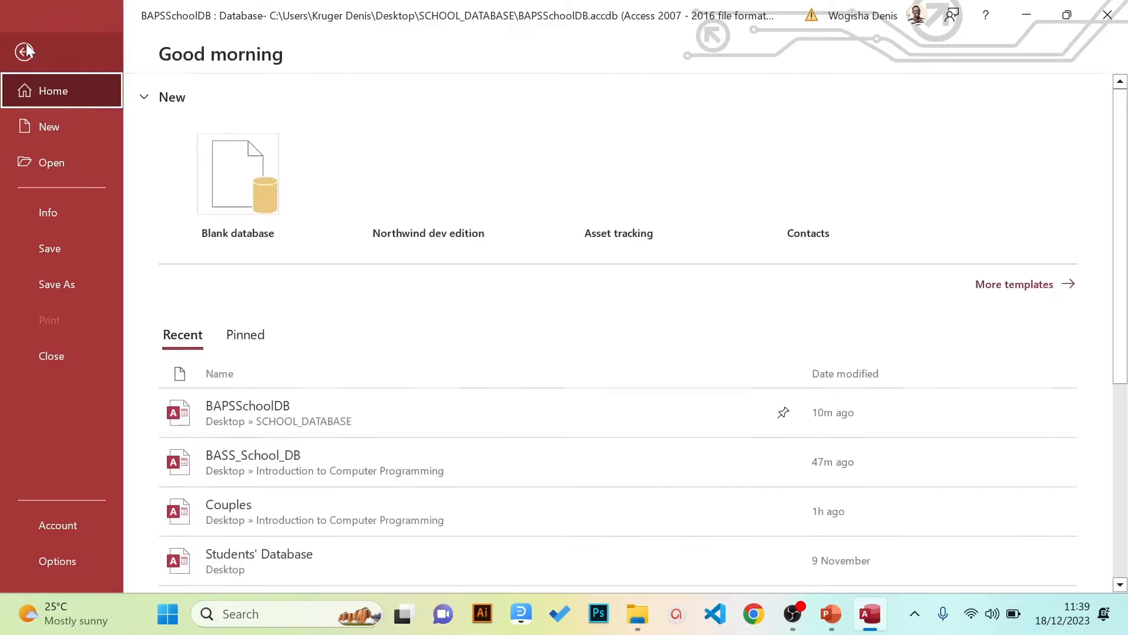
click(55, 245)
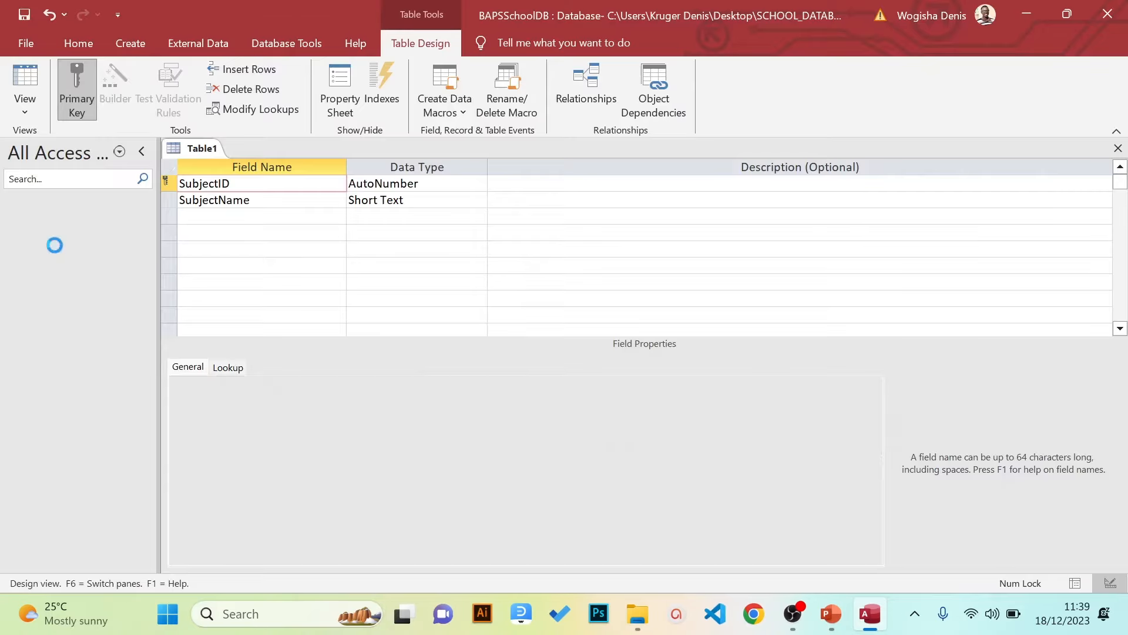
key(BackSpace)
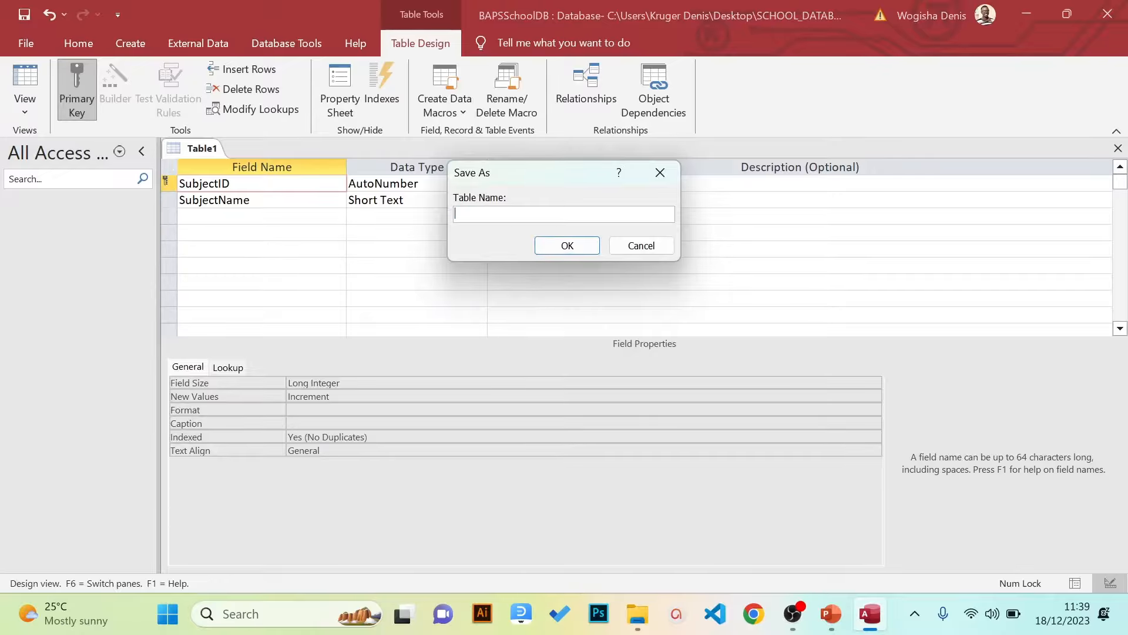
text(Subjects Table)
key(Return)
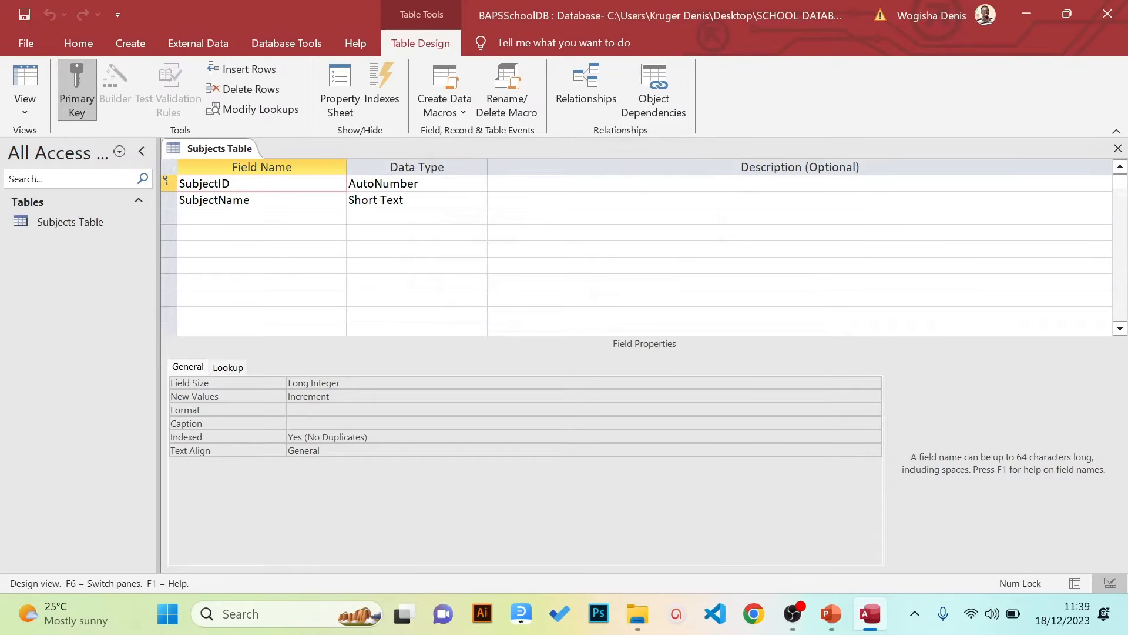
click(1119, 148)
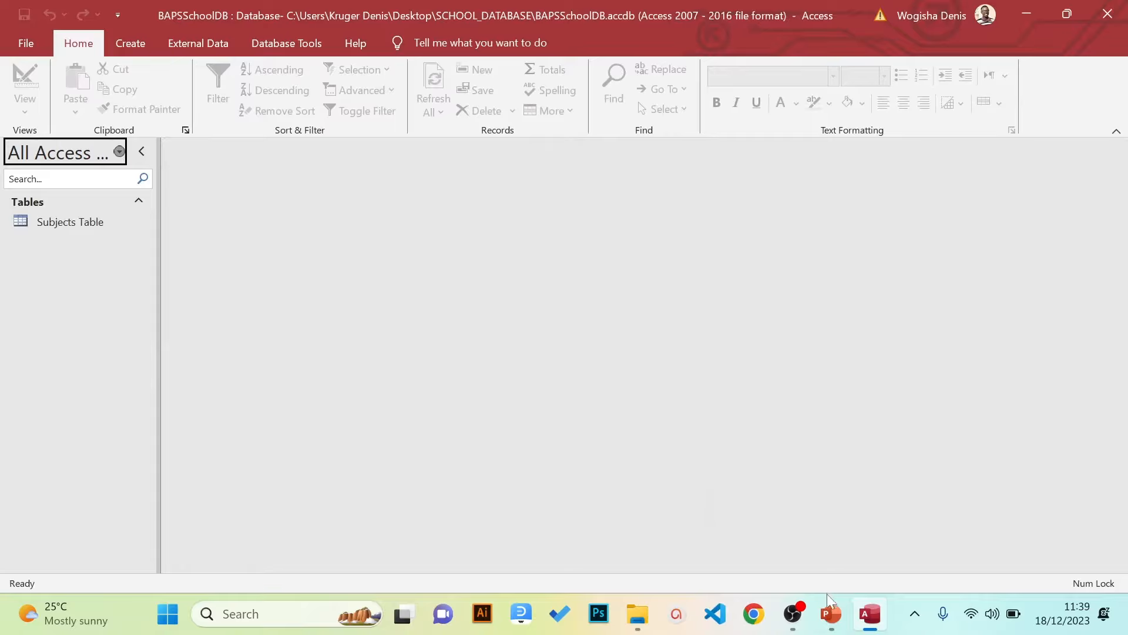
Switch to the Creating Databases deck and find the Classes Table slide with classes P.1–P.7
mouse_move(829, 606)
click(816, 531)
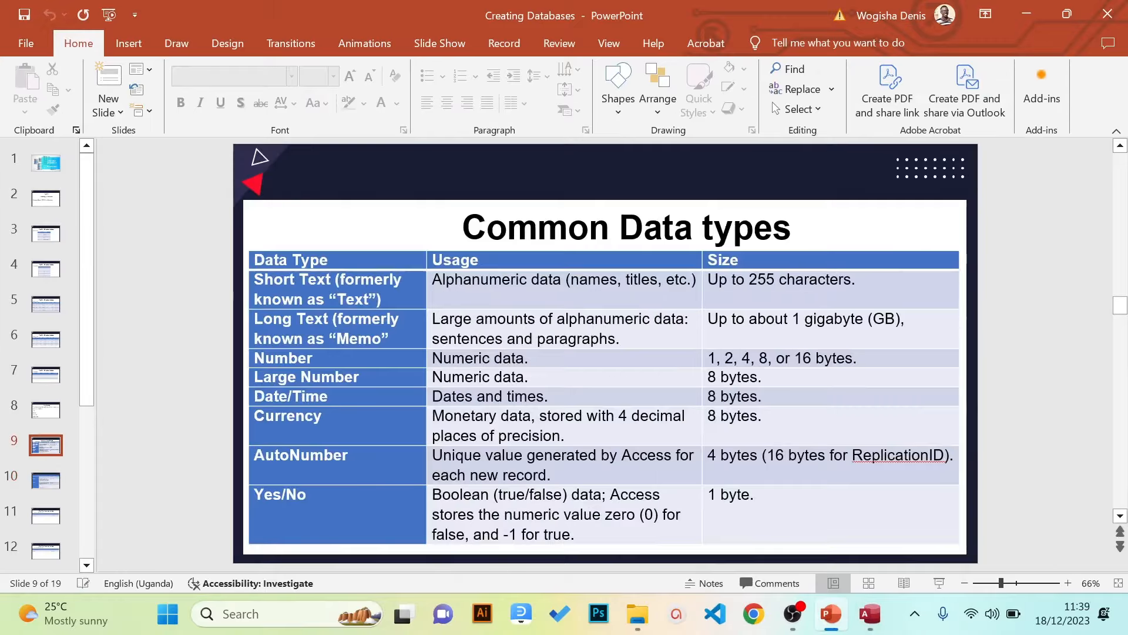
scroll(820, 538, up, 6)
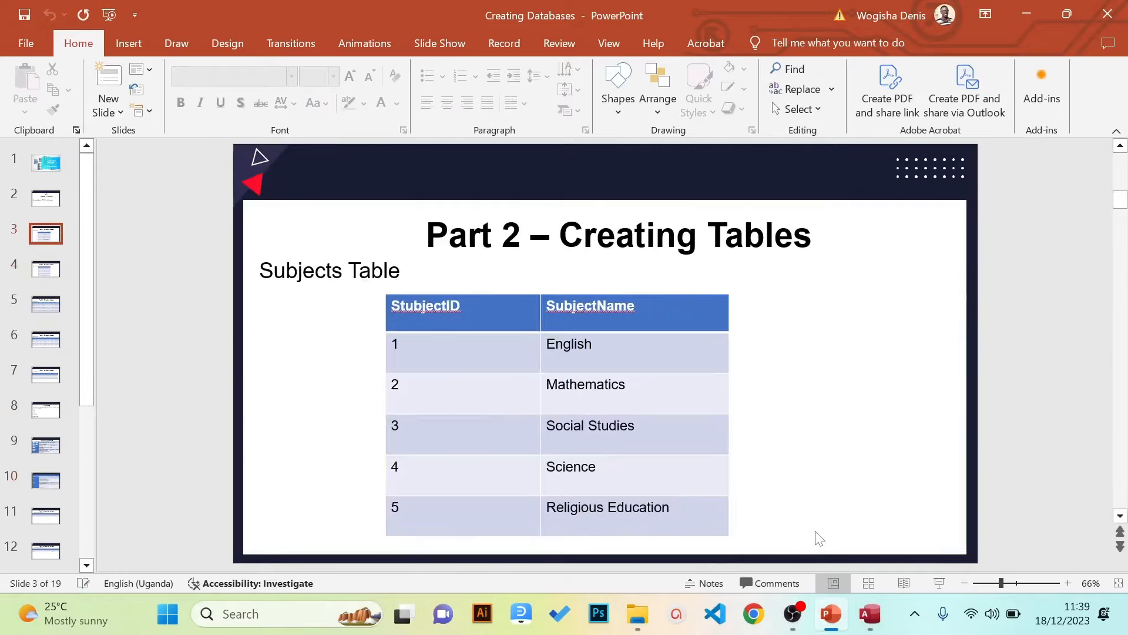
scroll(820, 538, up, 1)
scroll(820, 538, down, 2)
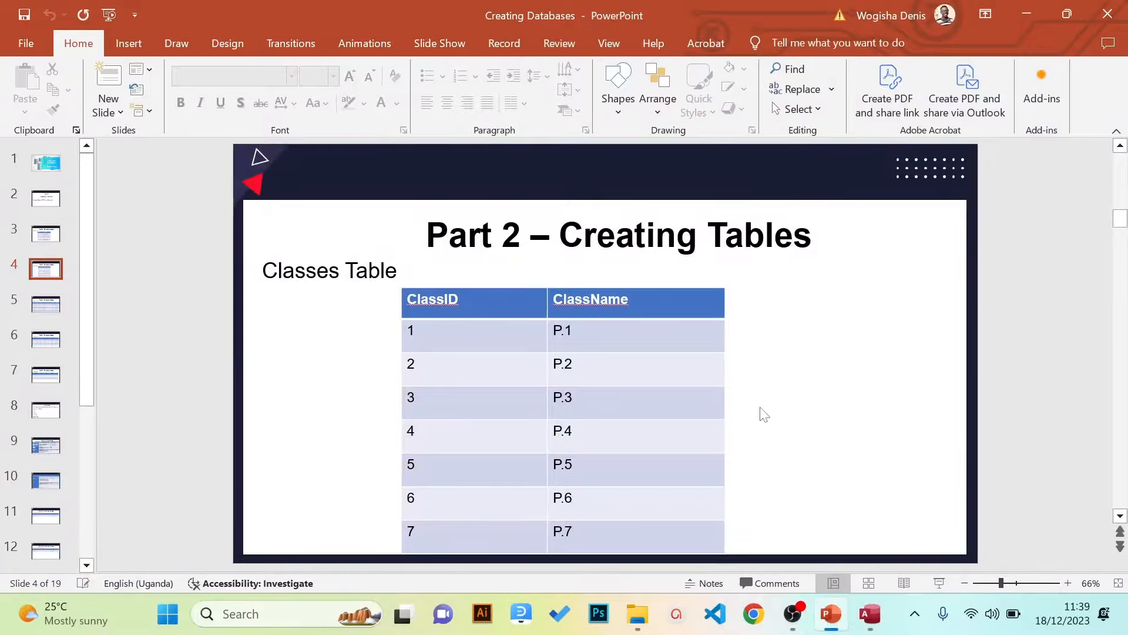
Return to Access and start a new blank table in Table Design
click(870, 614)
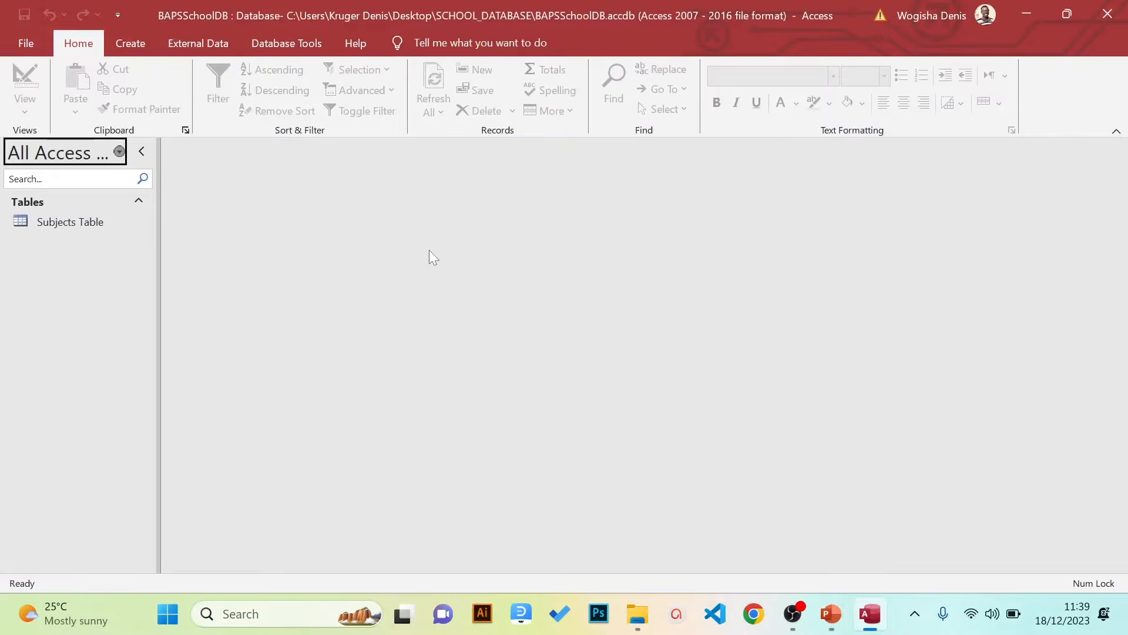
click(142, 43)
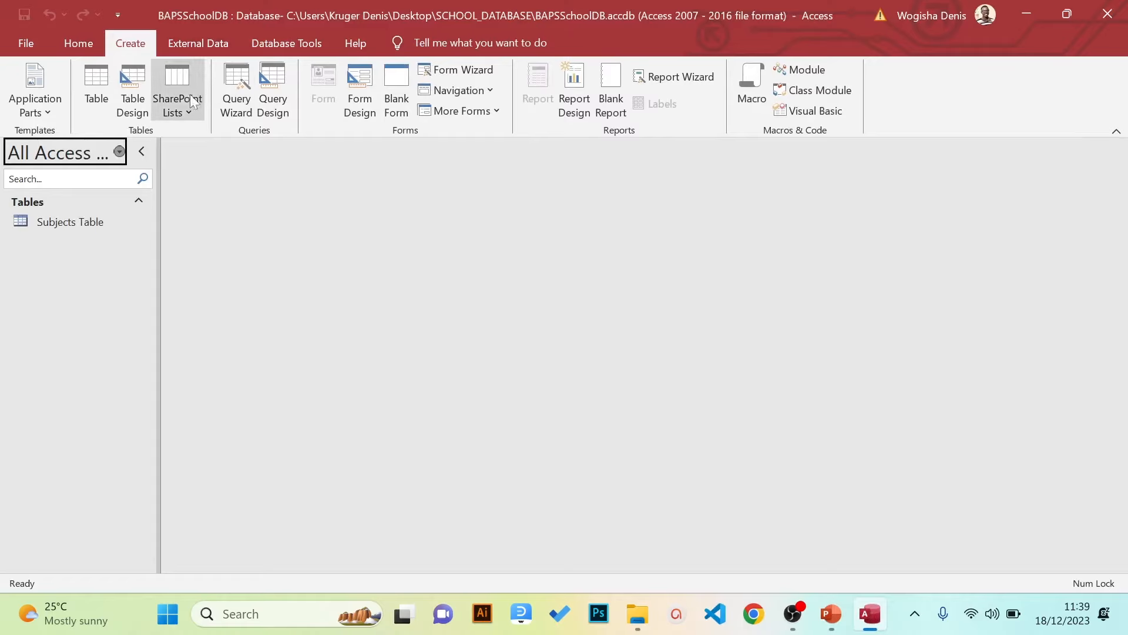
click(133, 94)
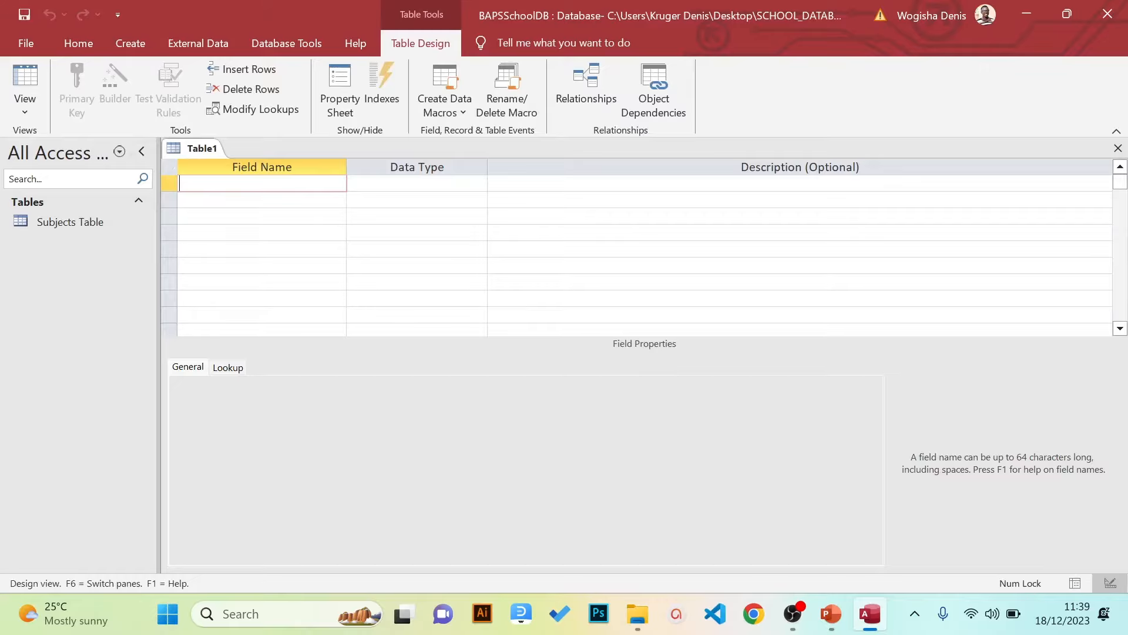
Enter the field names ClassID and ClassName
text(ClassID)
key(BackSpace)
text(D)
key(Down)
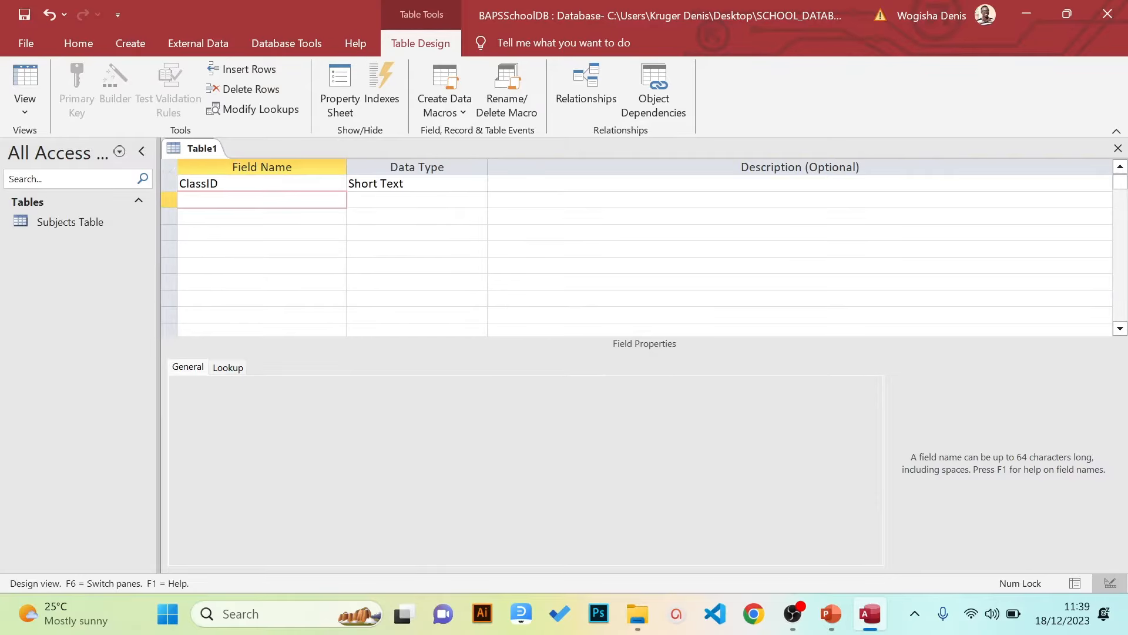
text(ClassName)
key(Up)
key(Down)
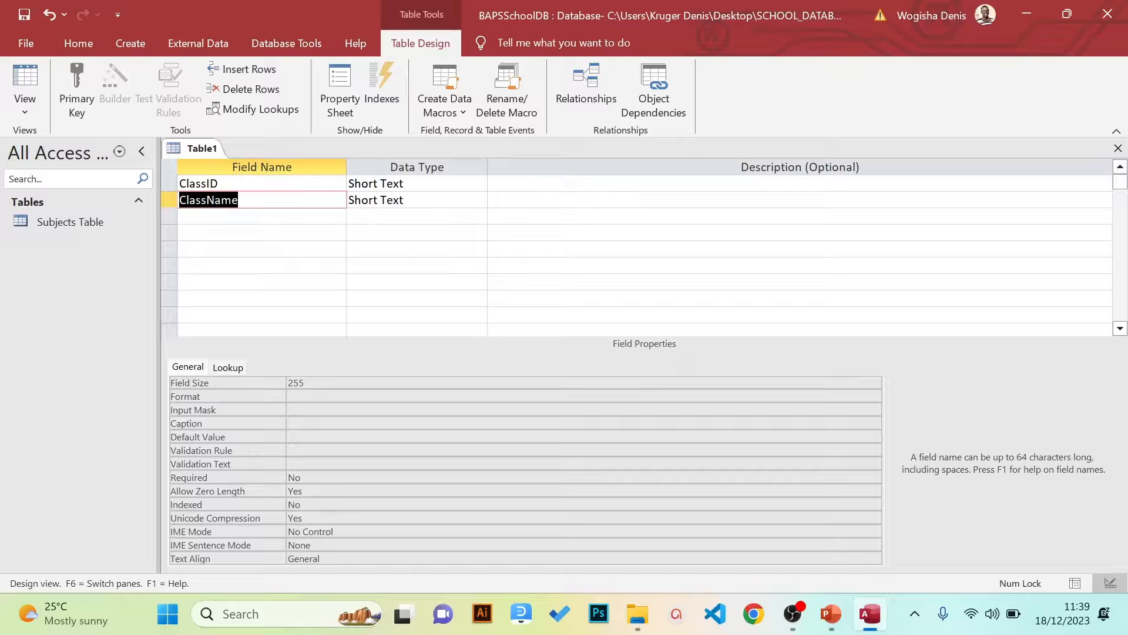
click(474, 187)
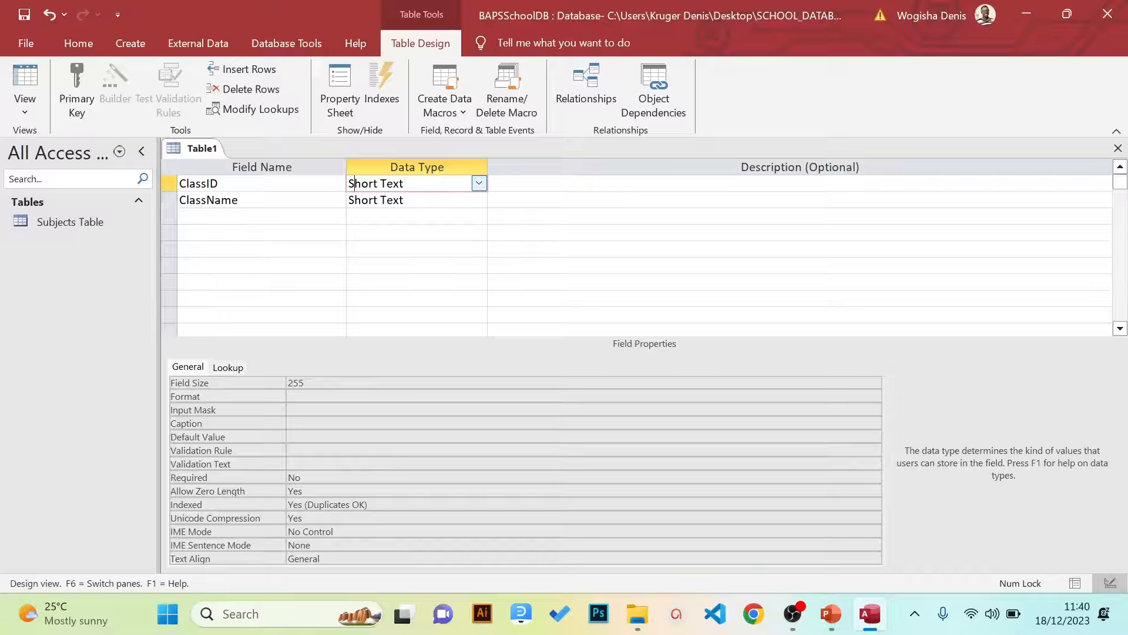
Make ClassID an AutoNumber field and set it as the primary key
click(479, 183)
click(410, 315)
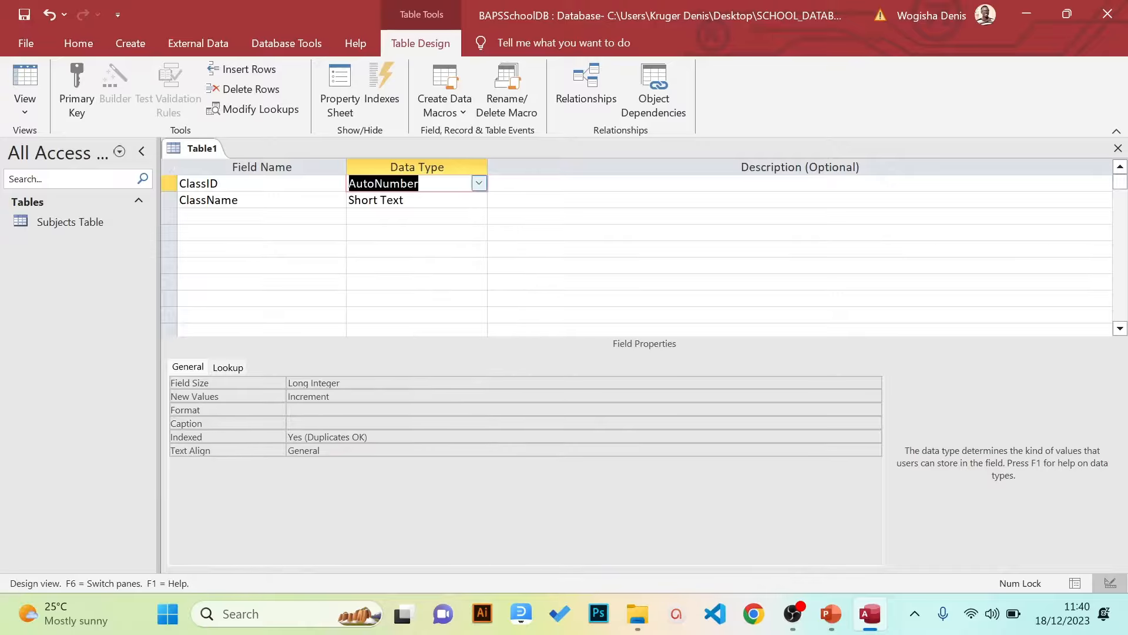
click(391, 200)
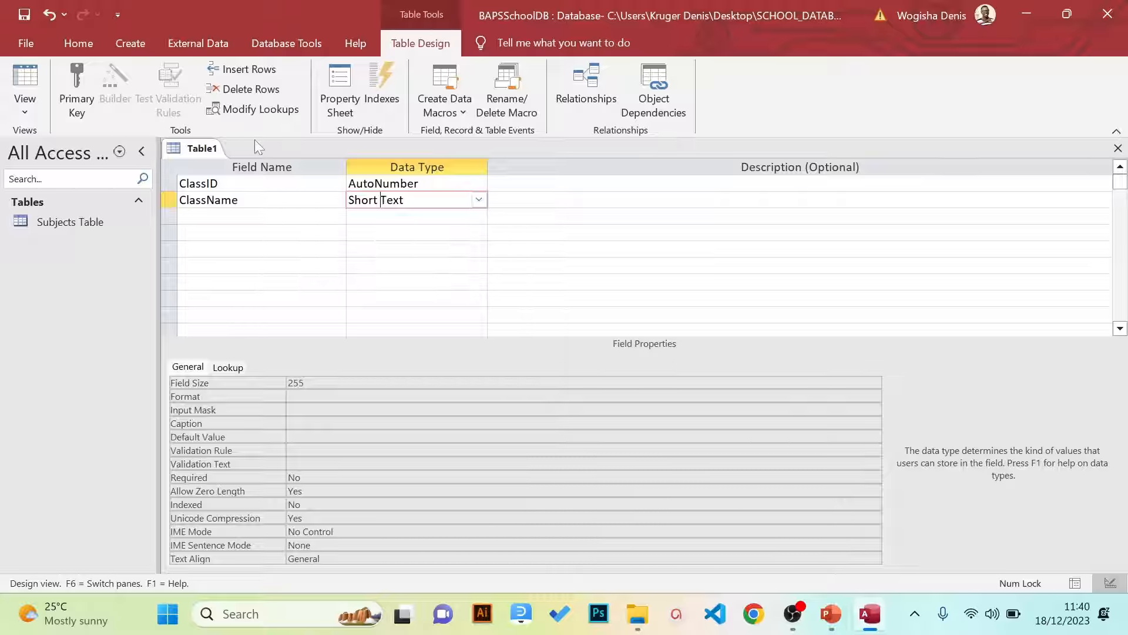
click(218, 183)
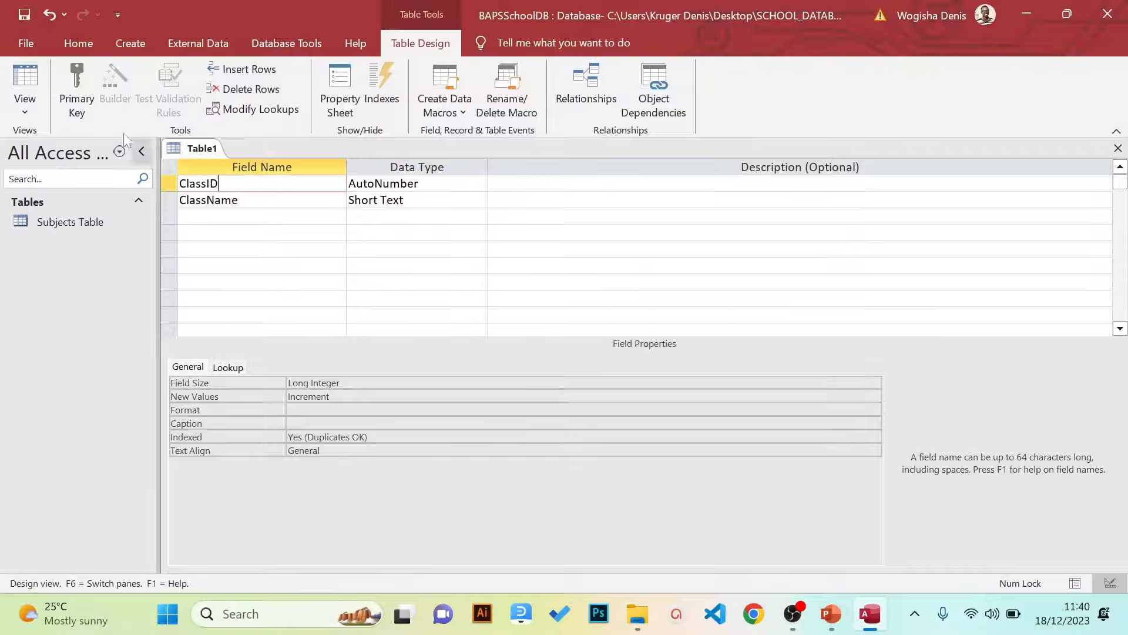
click(83, 82)
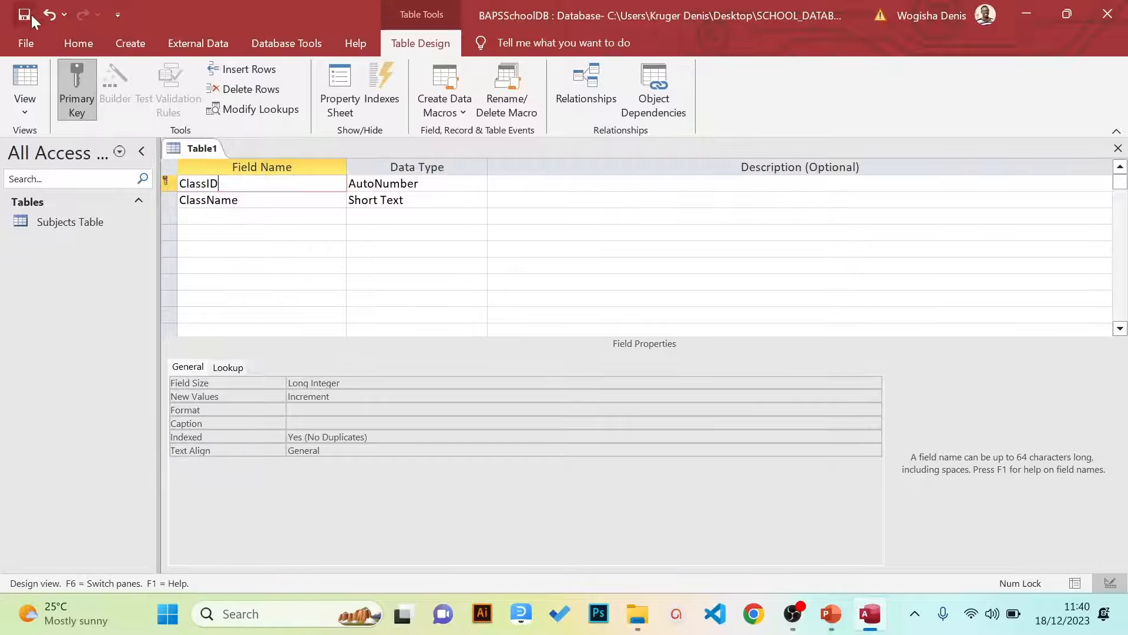
Save the table as 'Classes Table'
click(13, 42)
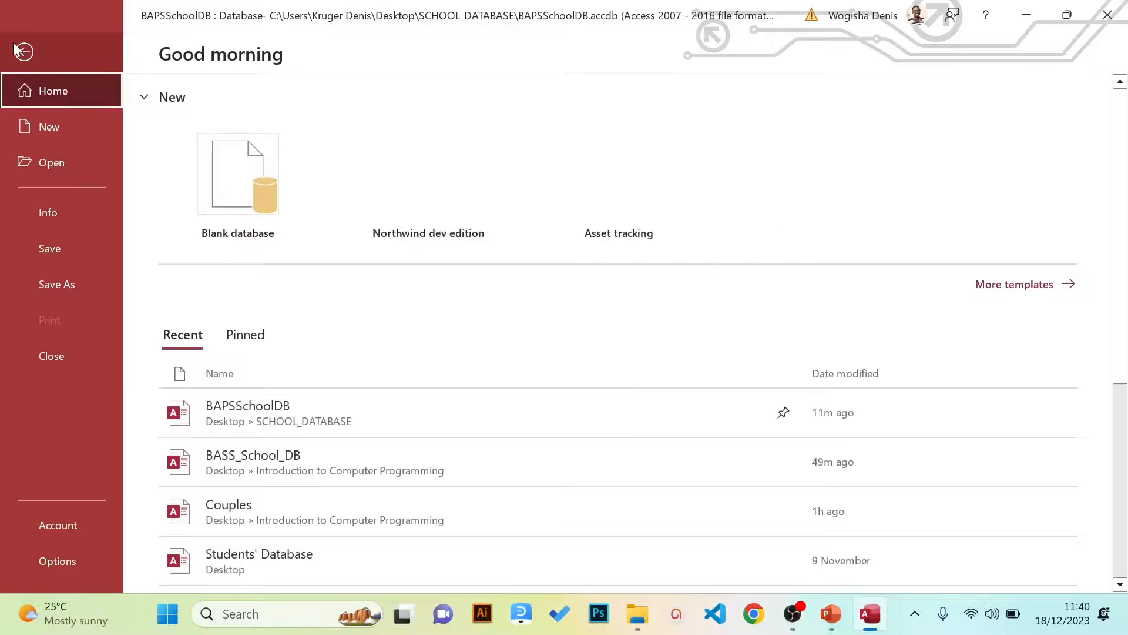
click(46, 249)
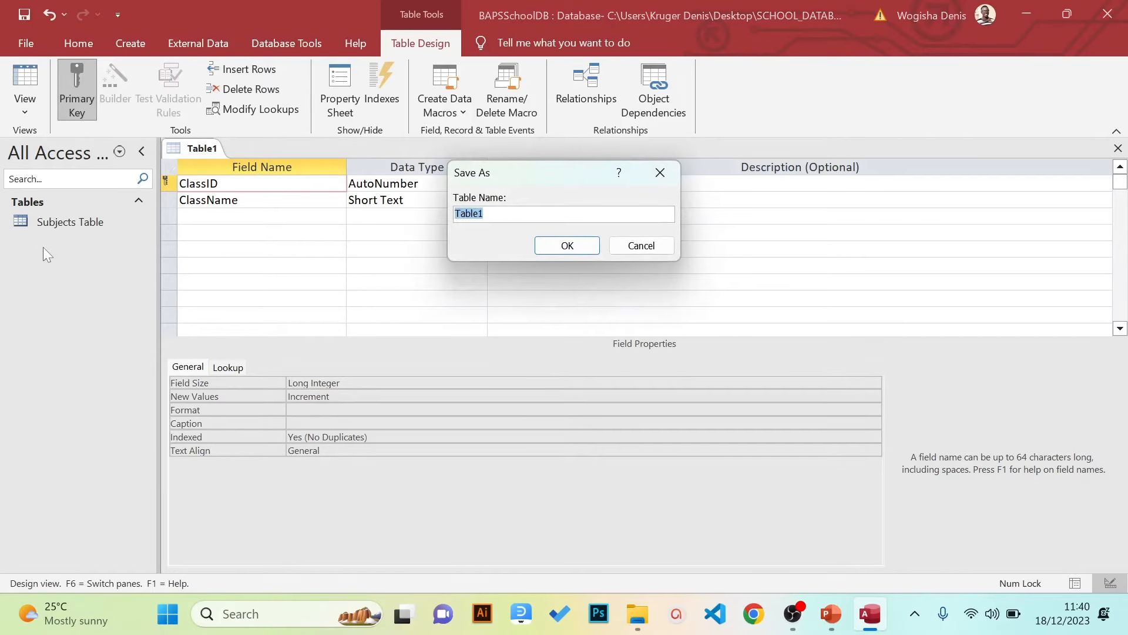
text(Classes Table)
key(Return)
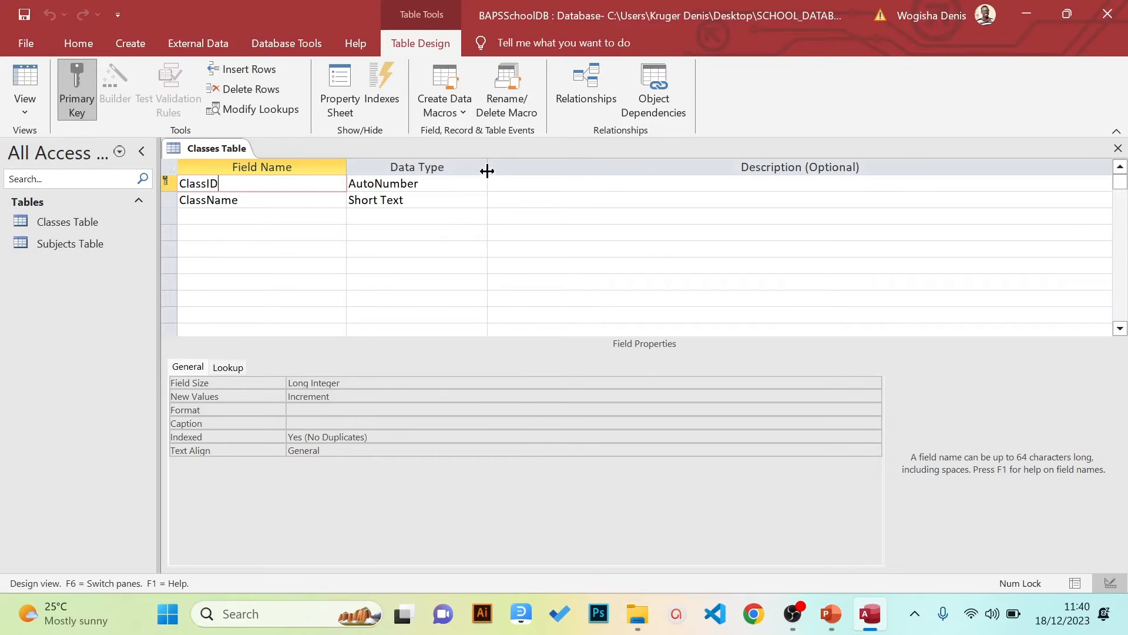
Switch Classes Table to Datasheet View, then back to Design View, using the View menu
click(23, 117)
click(44, 139)
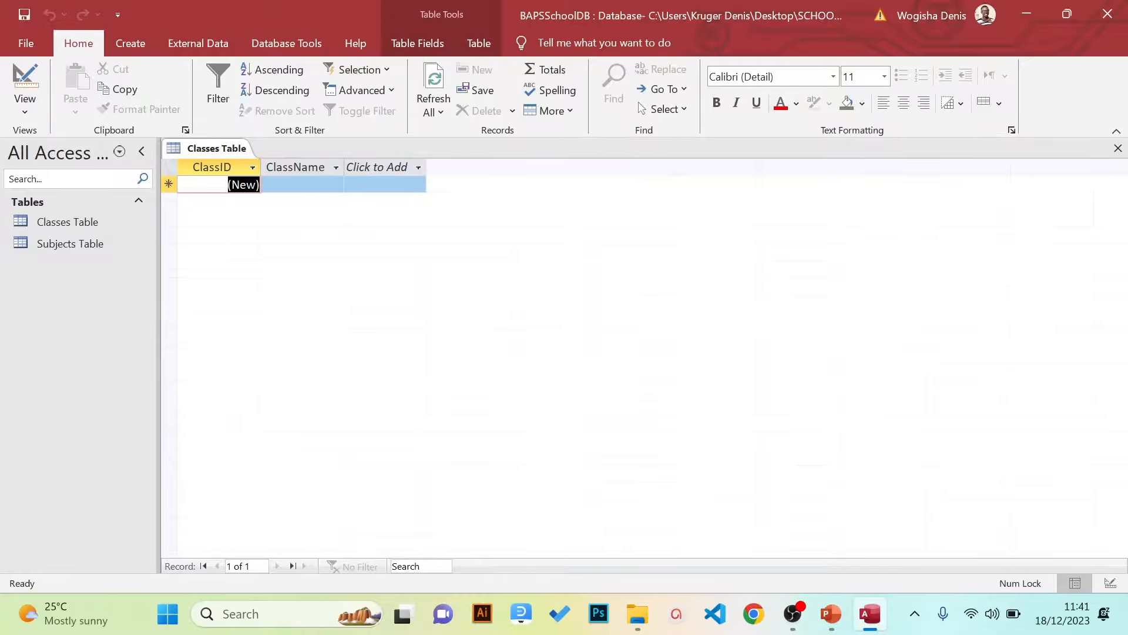
click(29, 111)
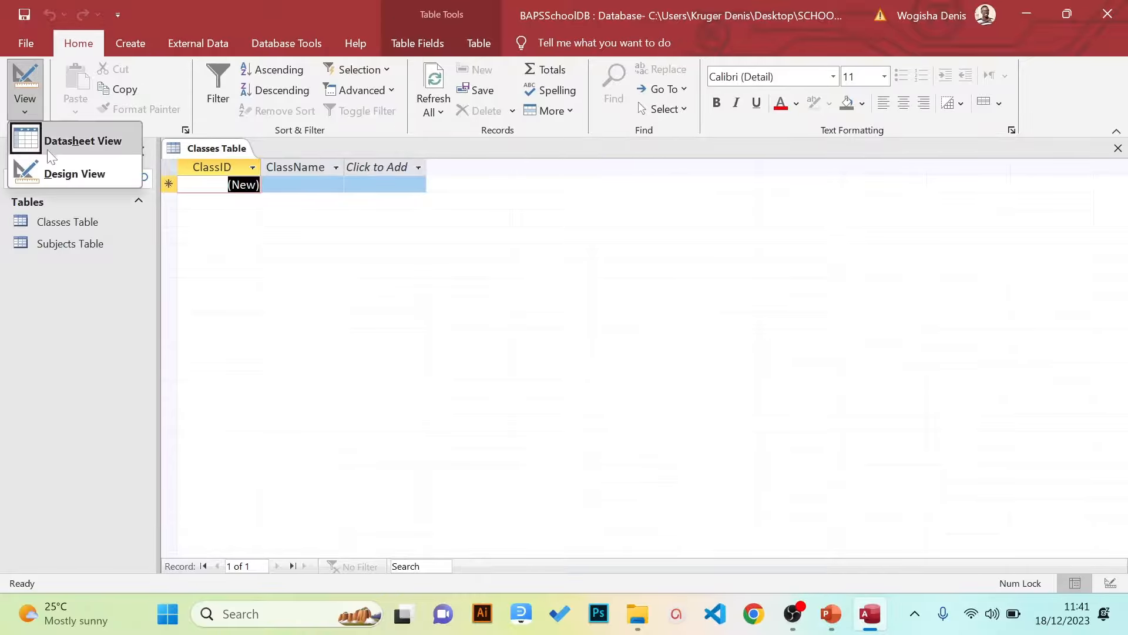
click(51, 172)
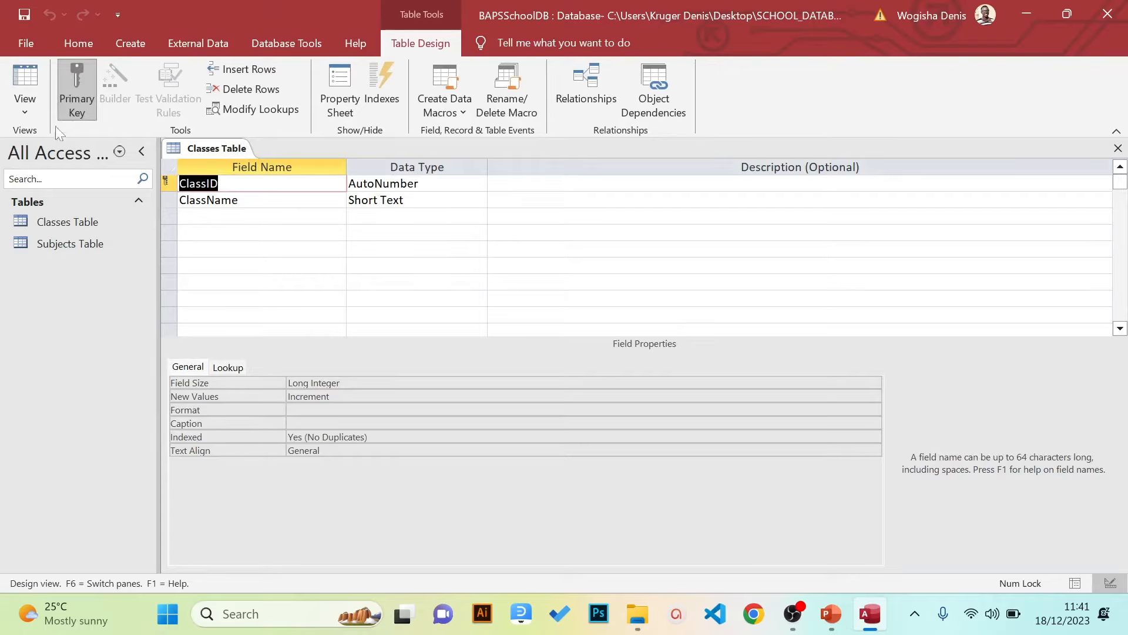
click(33, 115)
In Datasheet View, enter the class names P.1, P.2, P.3 and P.4 as new records
click(44, 147)
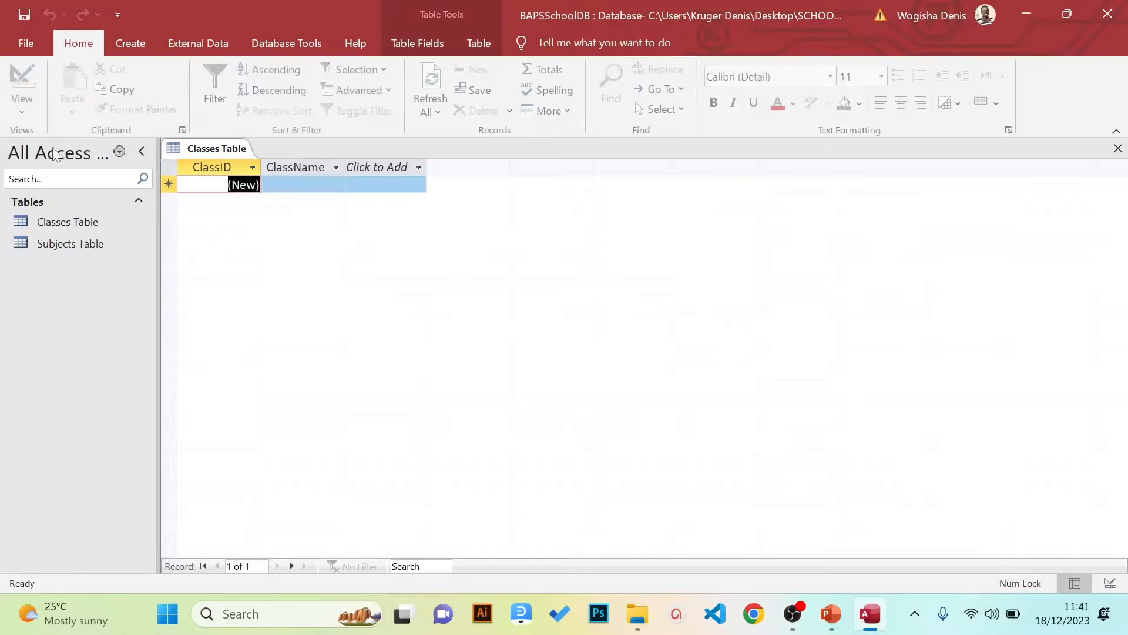
key(Tab)
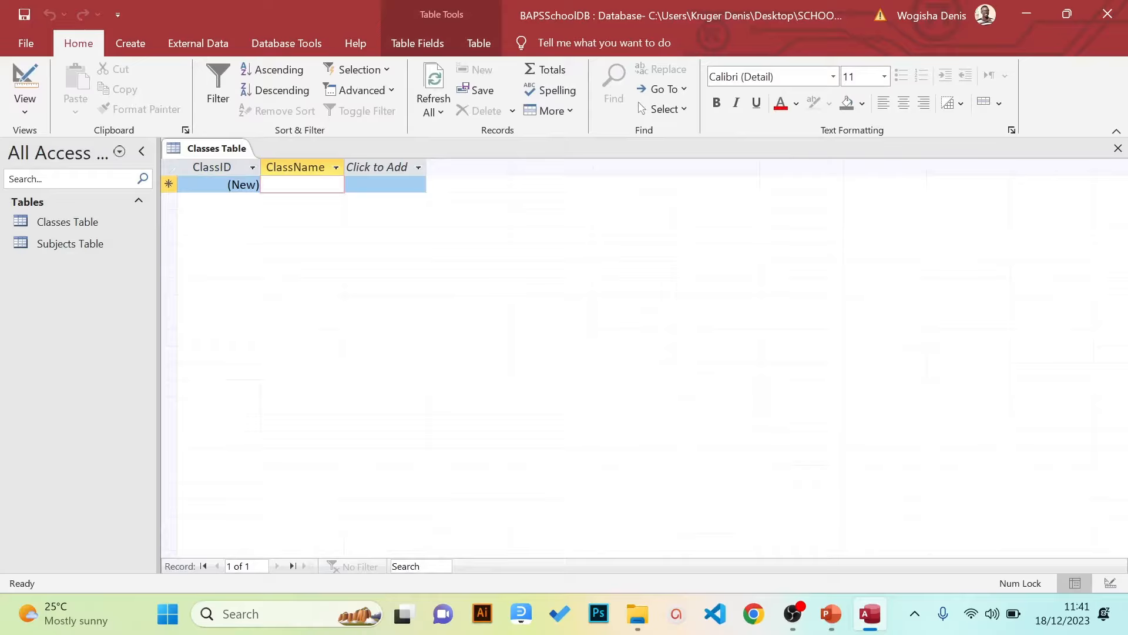
key(Caps_Lock)
text(P.1)
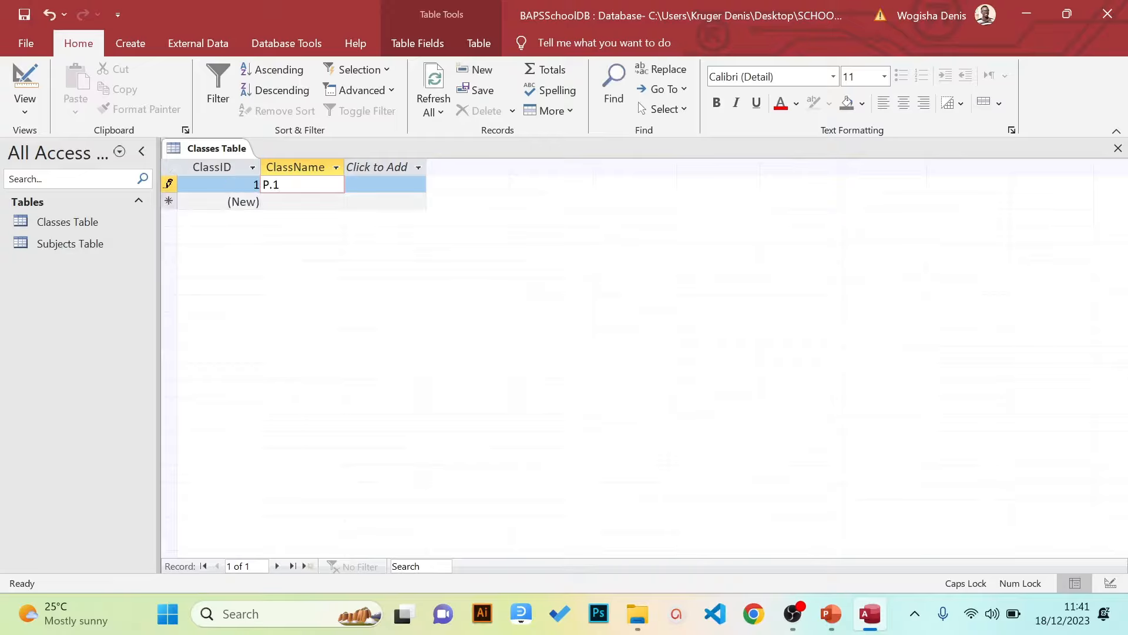
key(Down)
text(P.2)
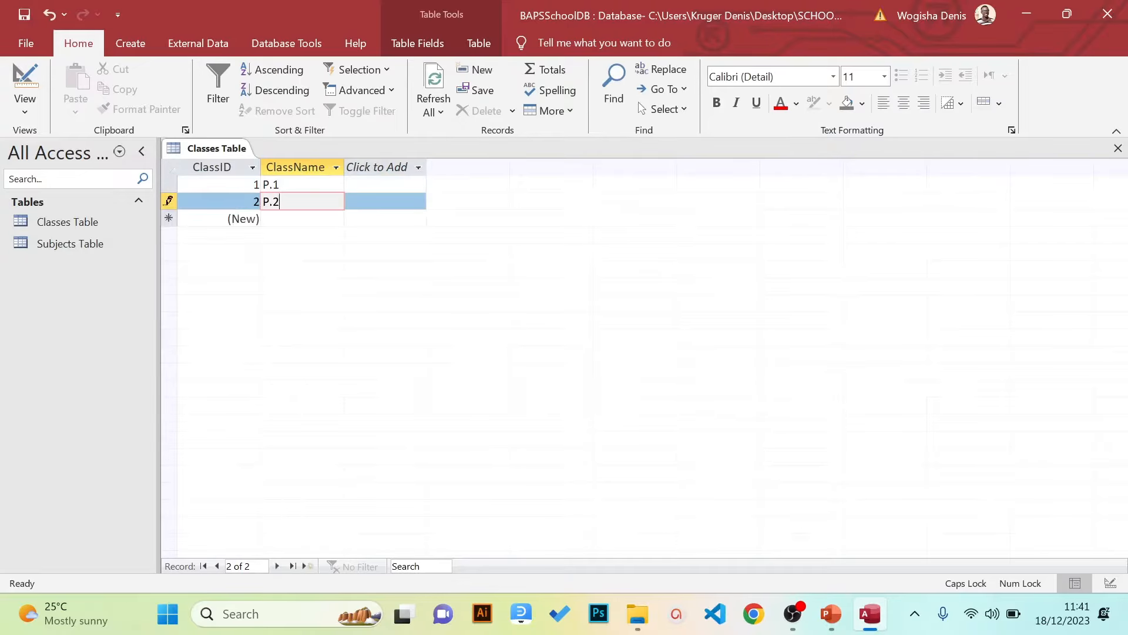
key(Down)
text(P.3)
key(Down)
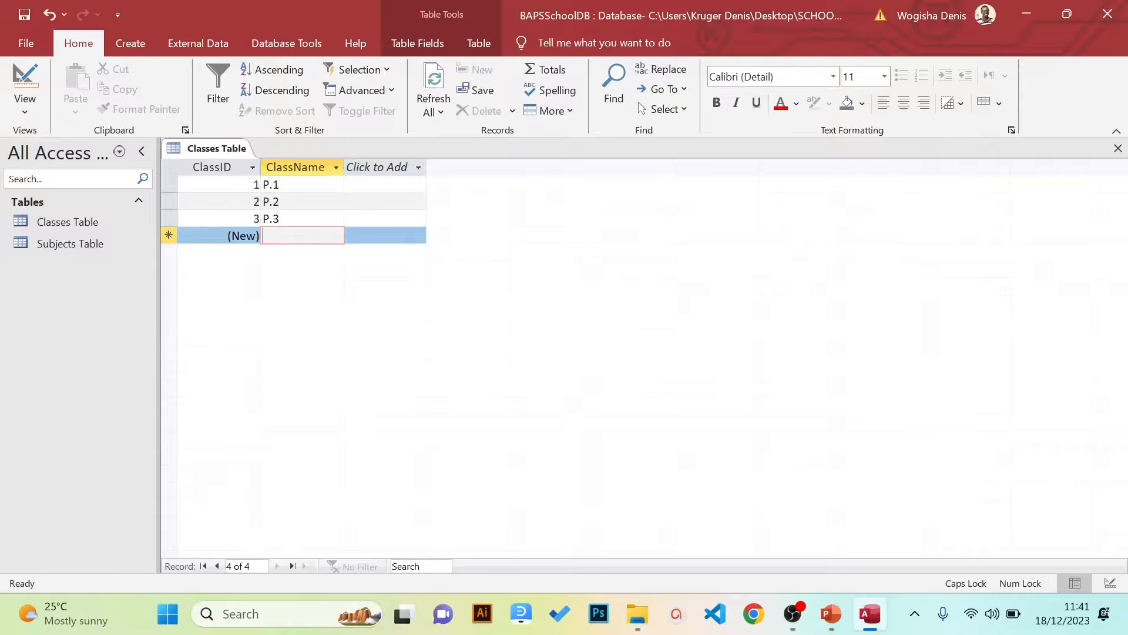
text(P.4)
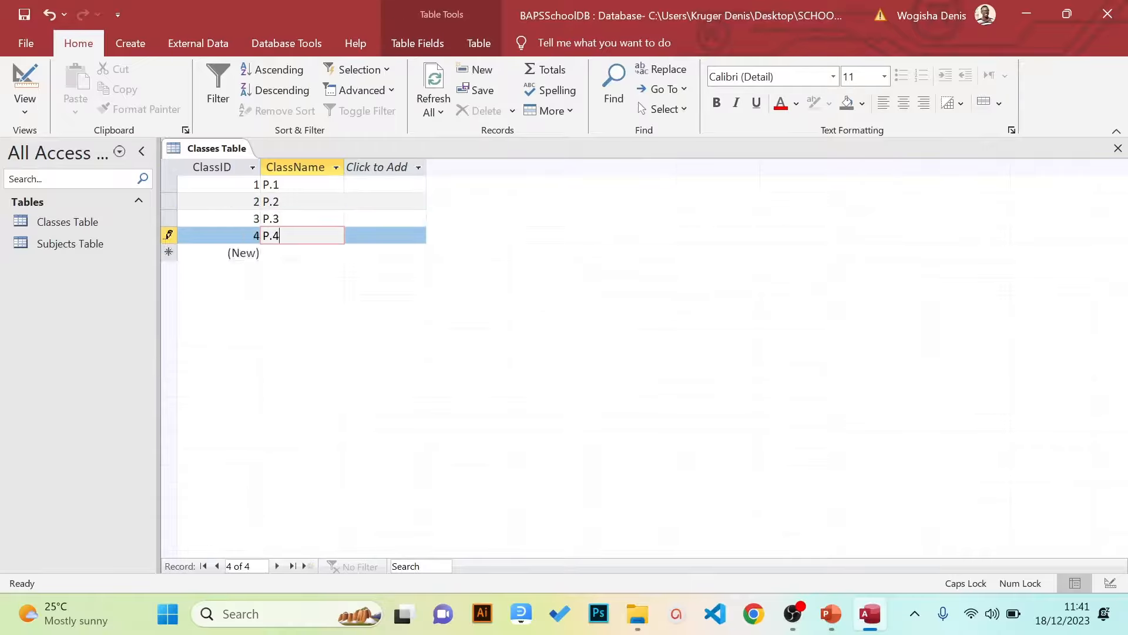
key(Down)
Add the remaining class records P.5, P.6 and P.7
key(Up)
key(Down)
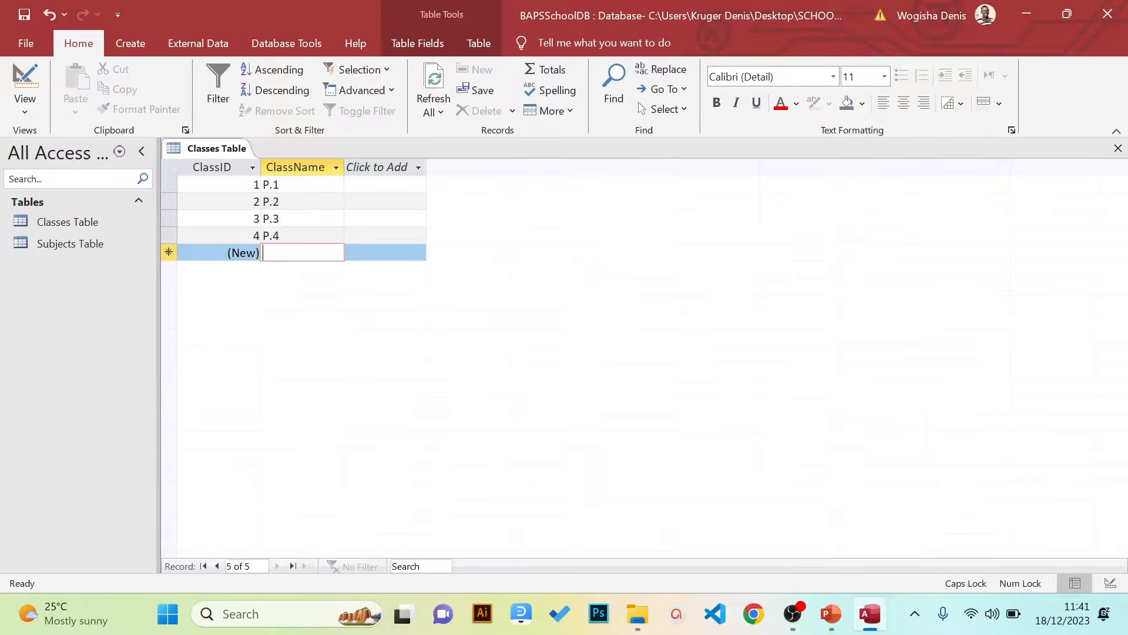
key(Up)
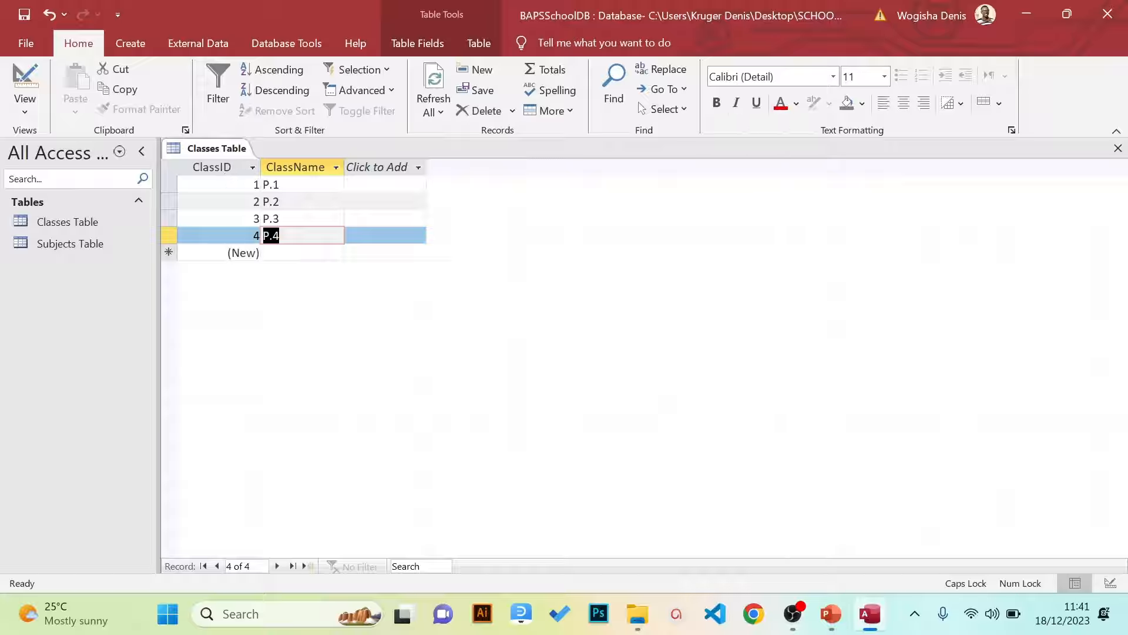
key(Down)
text(P.5)
key(Down)
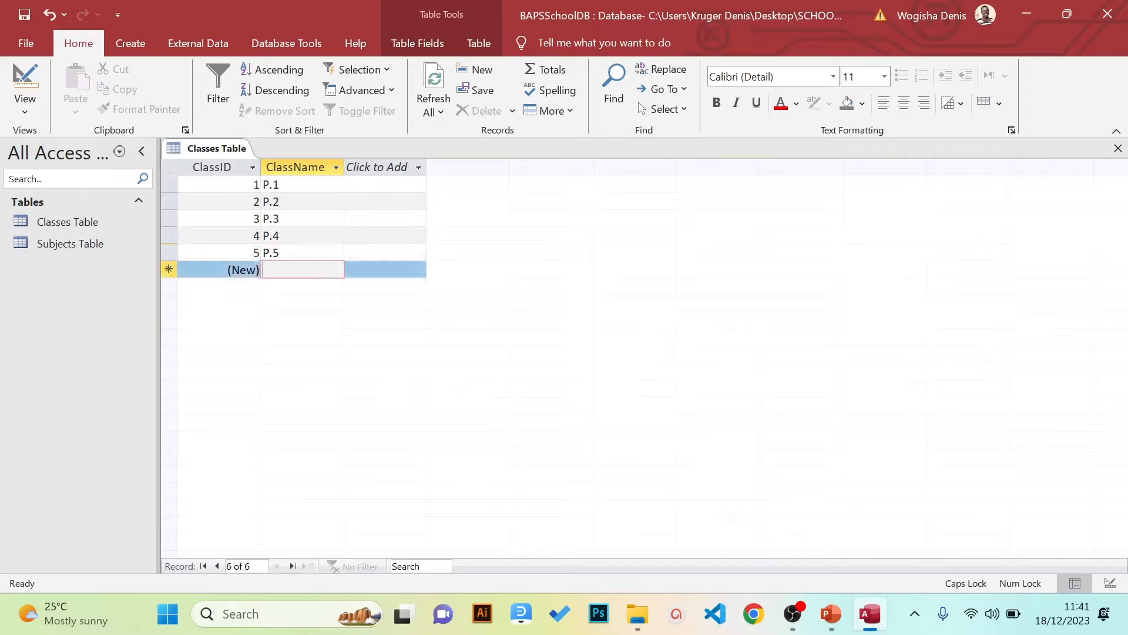
text(P.6)
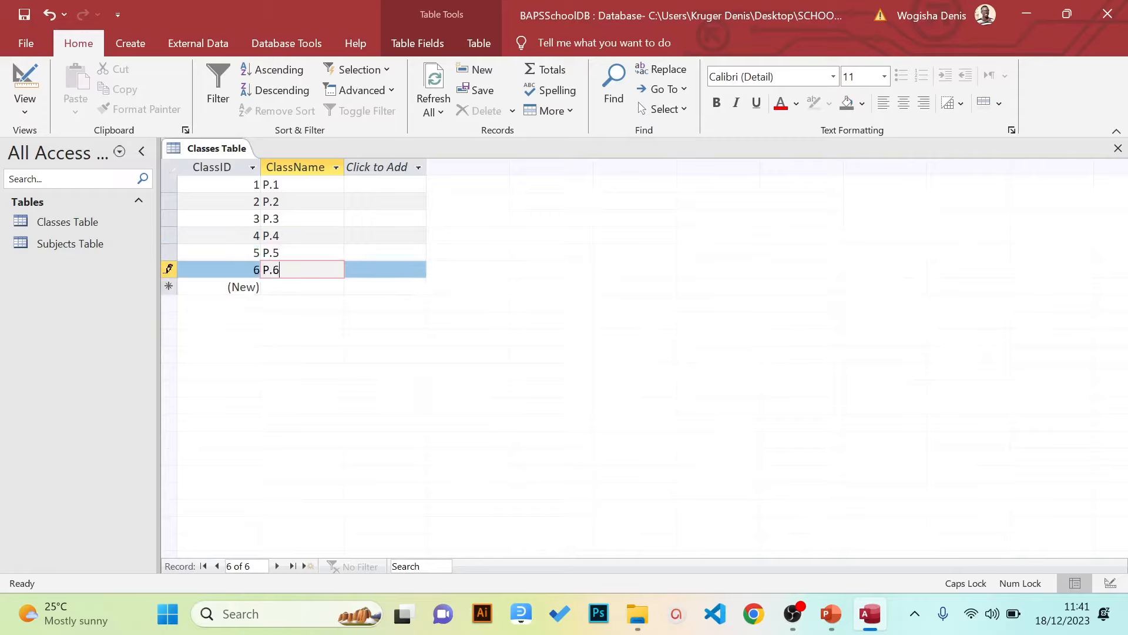
key(Down)
text(P.)
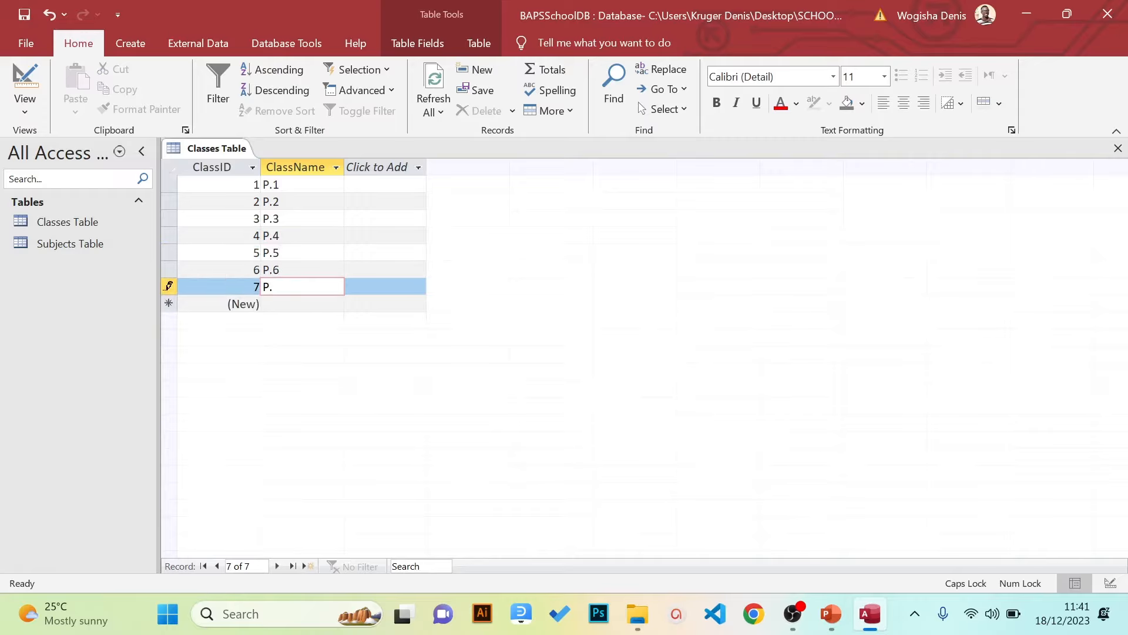
text(7)
key(Up)
key(Up)
key(Up)
key(Up)
key(Up)
key(Up)
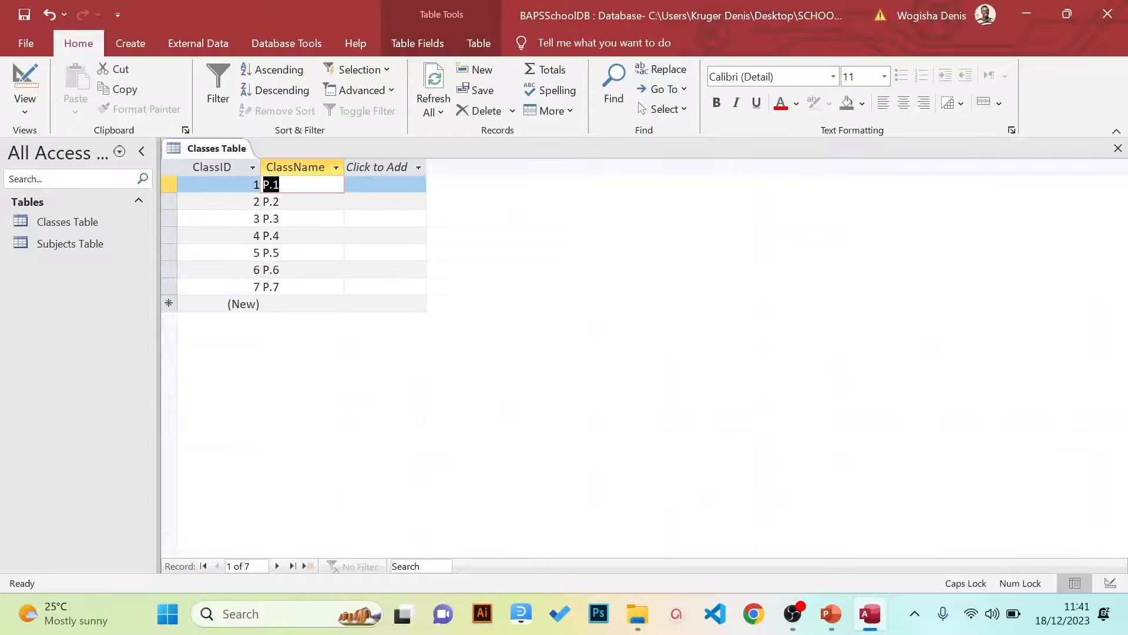
Widen the ClassName and ClassID columns, then close Classes Table, saving the layout
drag(344, 167, 351, 170)
click(354, 171)
key(Escape)
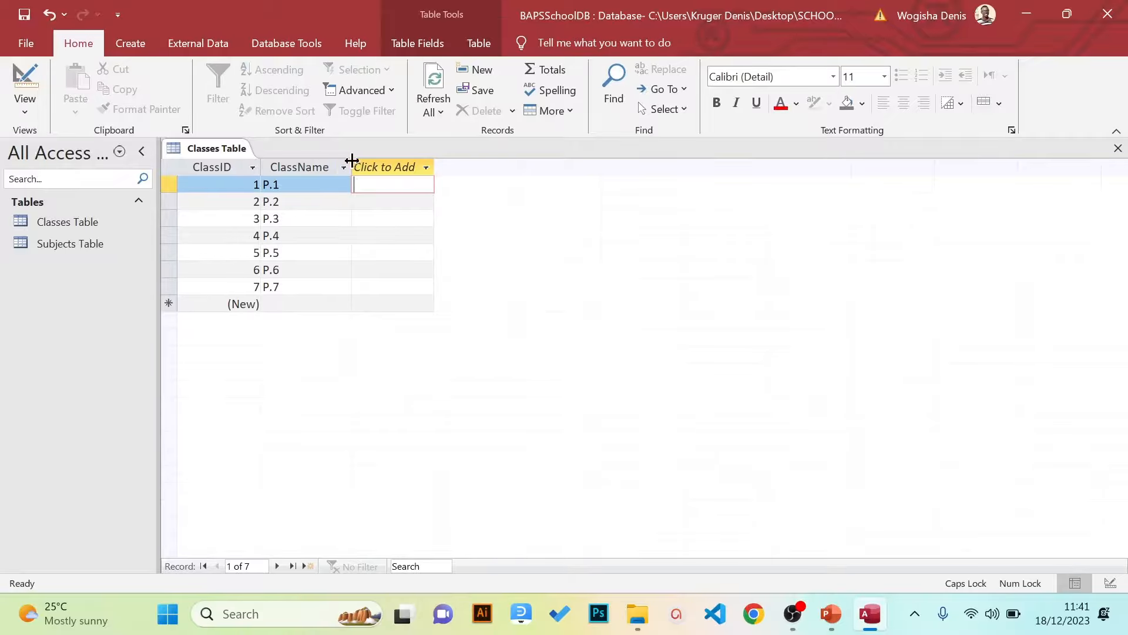
drag(352, 161, 386, 161)
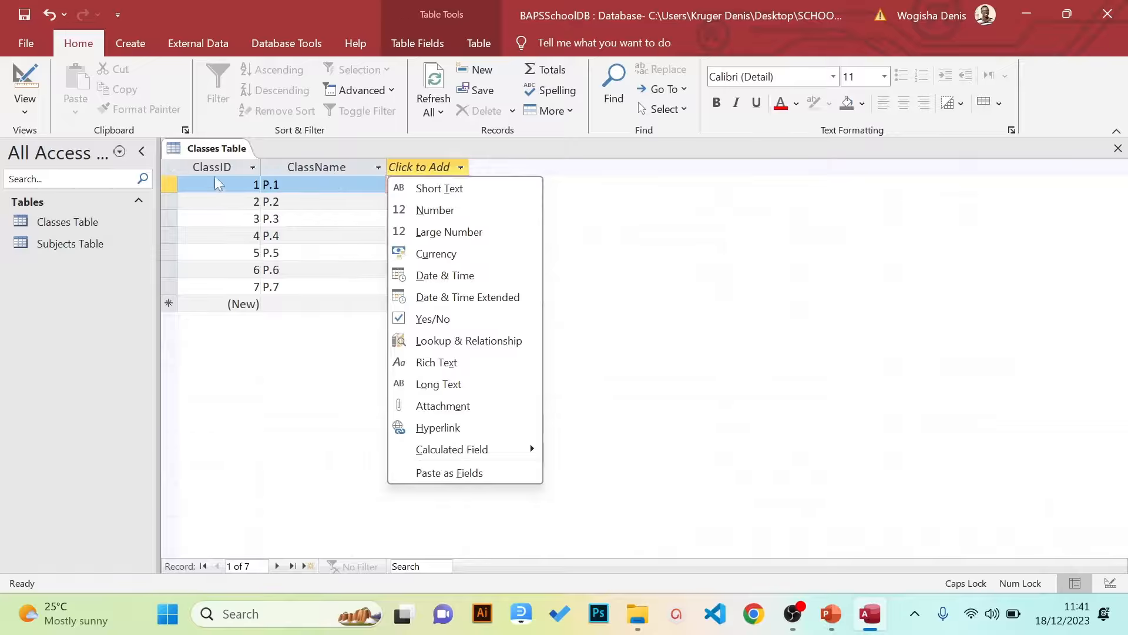
key(Escape)
click(253, 167)
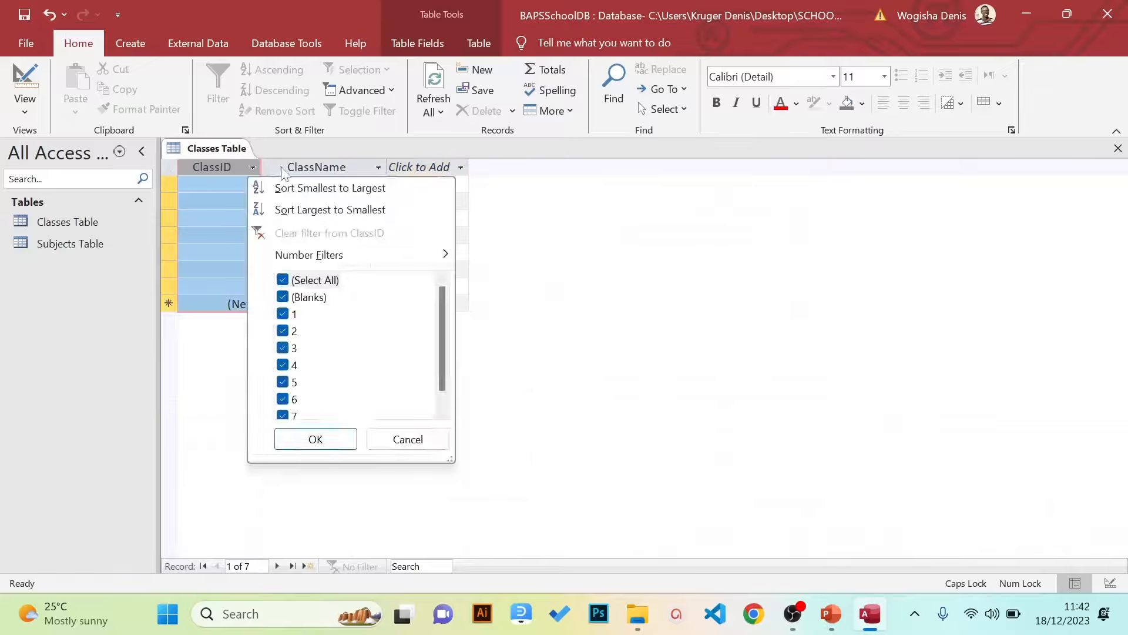
key(Escape)
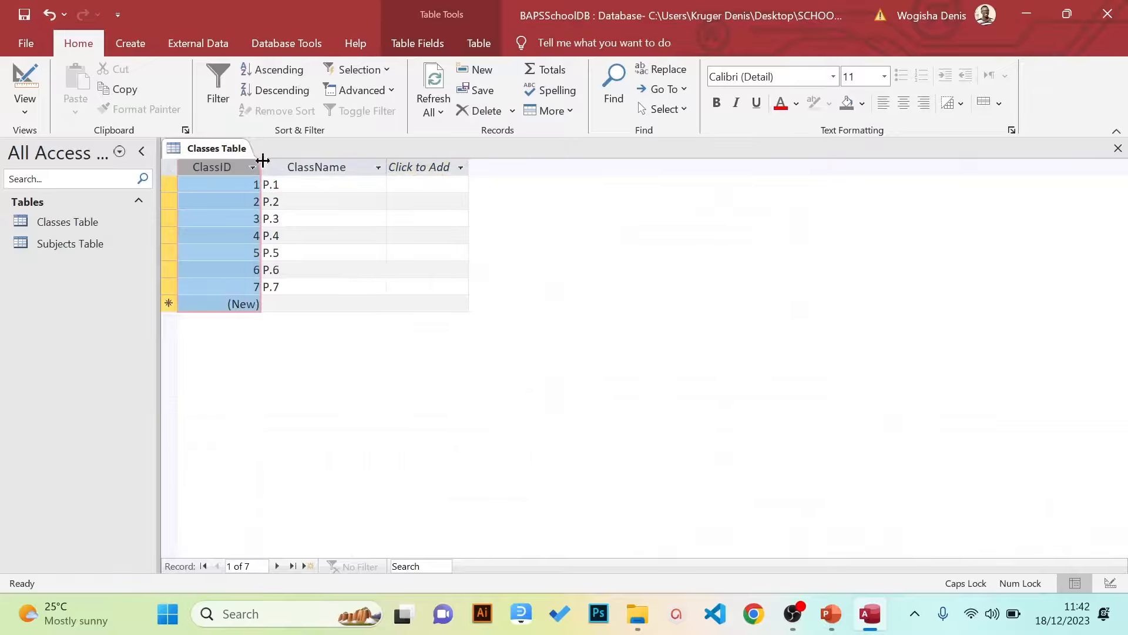
drag(261, 162, 285, 164)
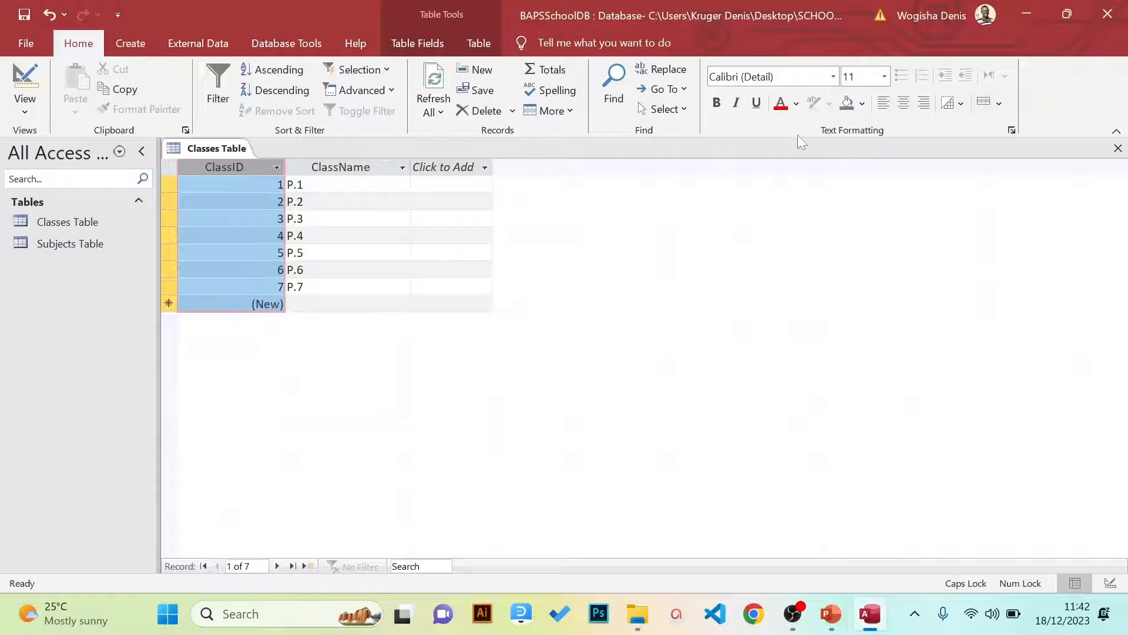
click(1117, 149)
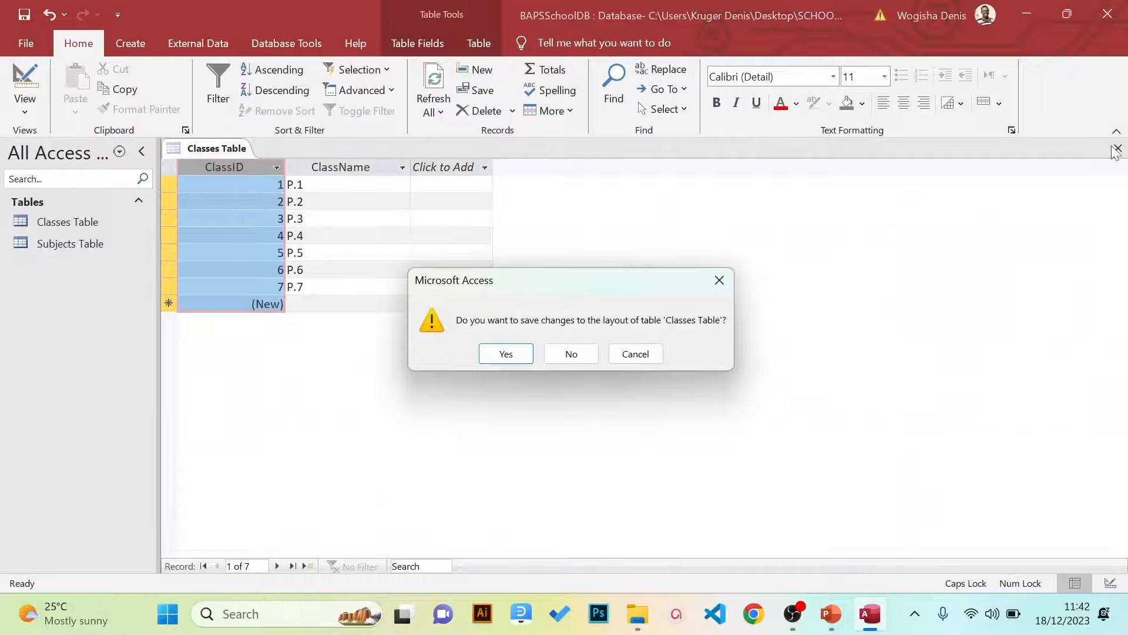
click(517, 356)
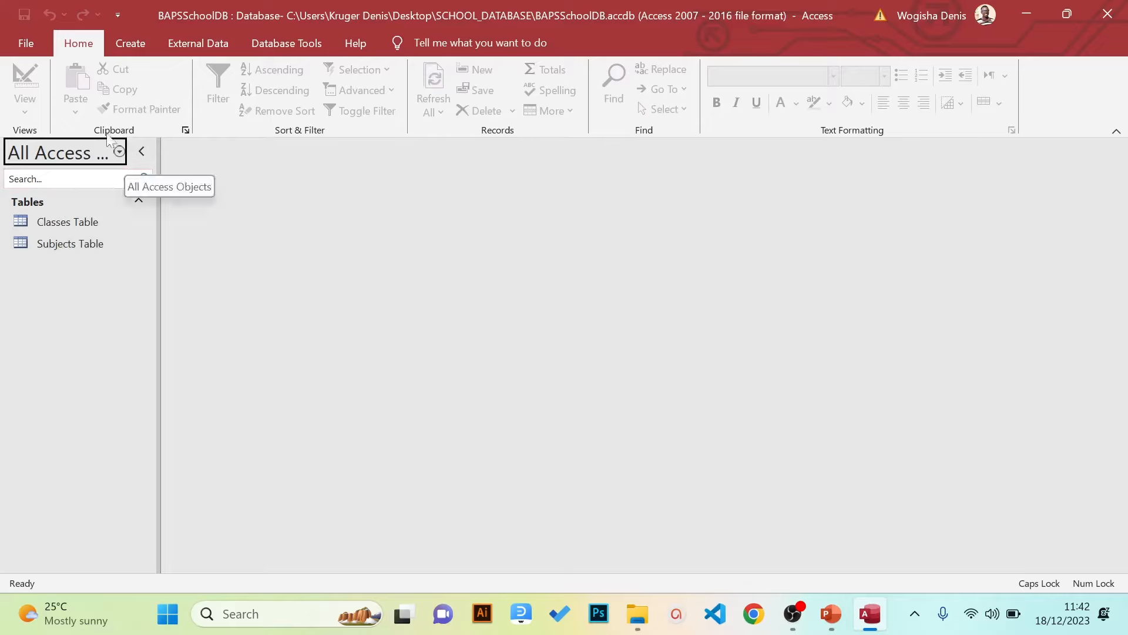
Open Subjects Table as a datasheet and move to the SubjectName field of the new record
double_click(51, 247)
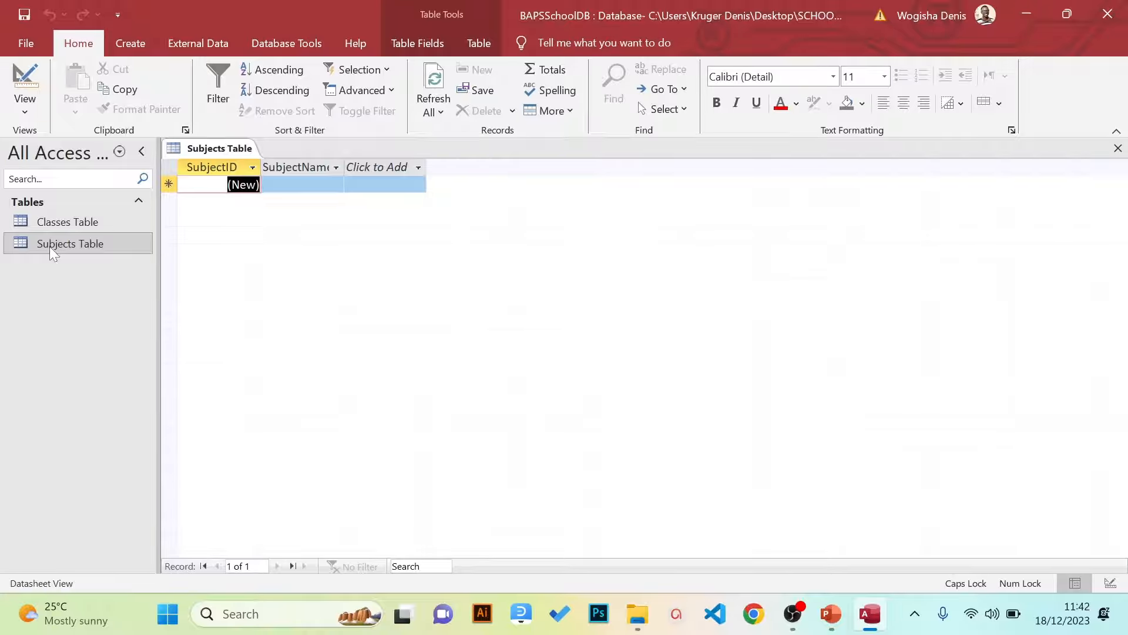
right_click(50, 245)
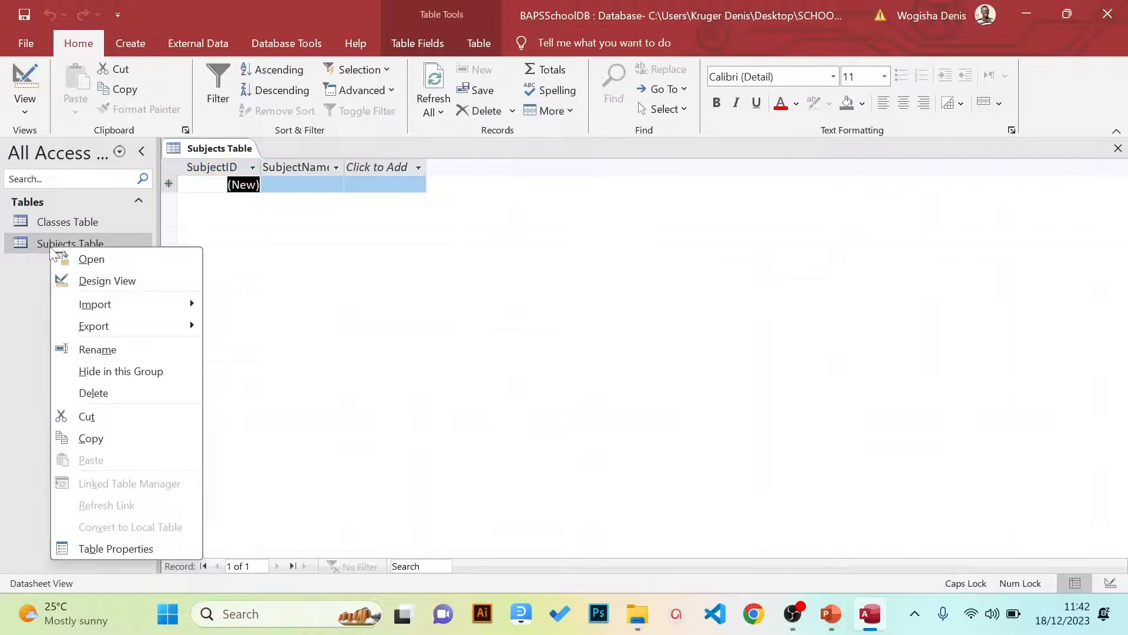
click(92, 259)
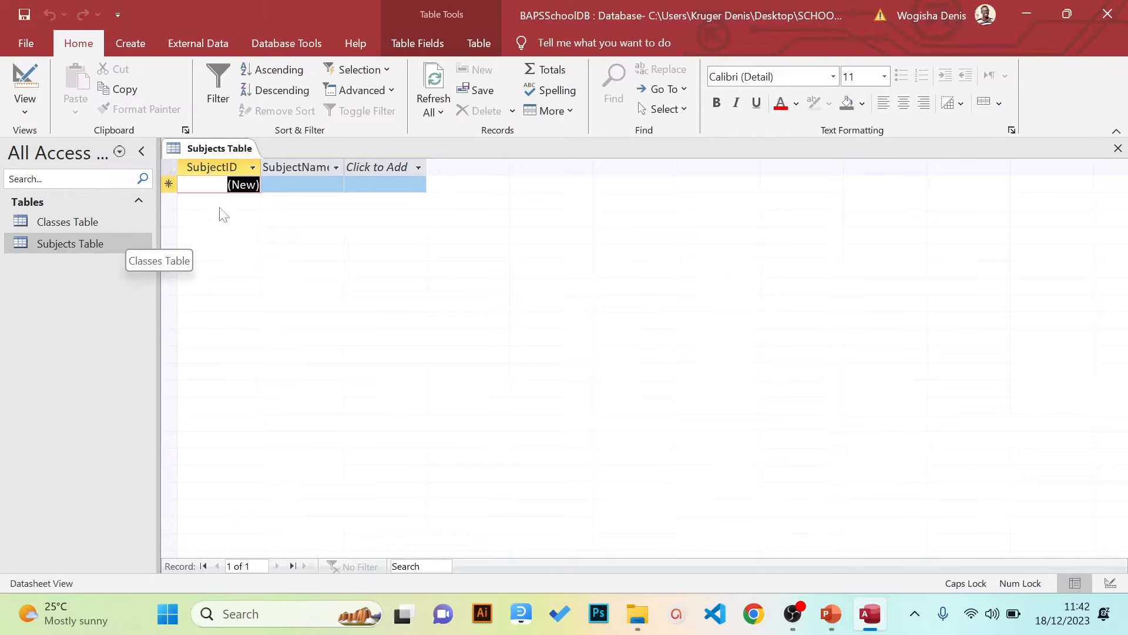
key(Tab)
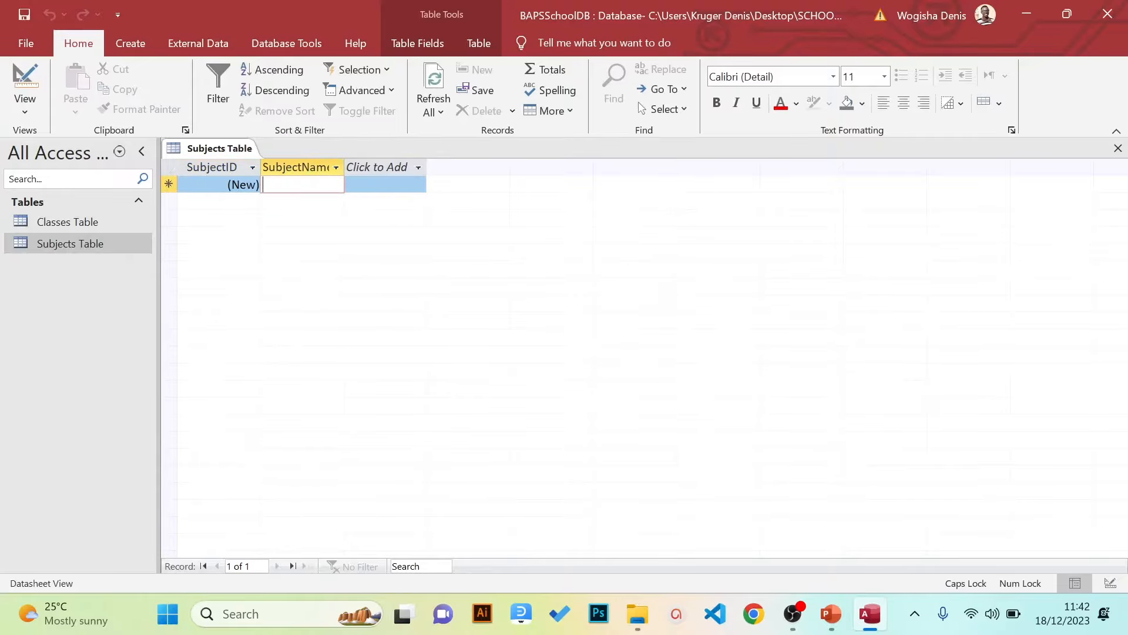
Enter the subjects Mathematics, English, Social Studies, Science and Religious Education
text(m)
key(BackSpace)
key(Caps_Lock)
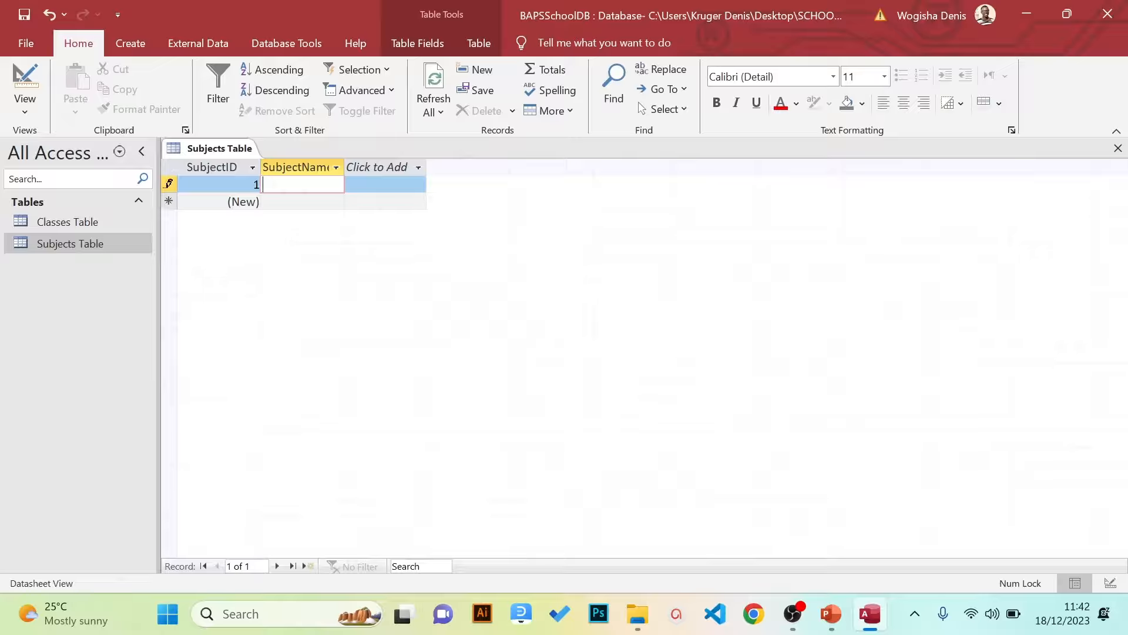
text(Mathematics)
key(Down)
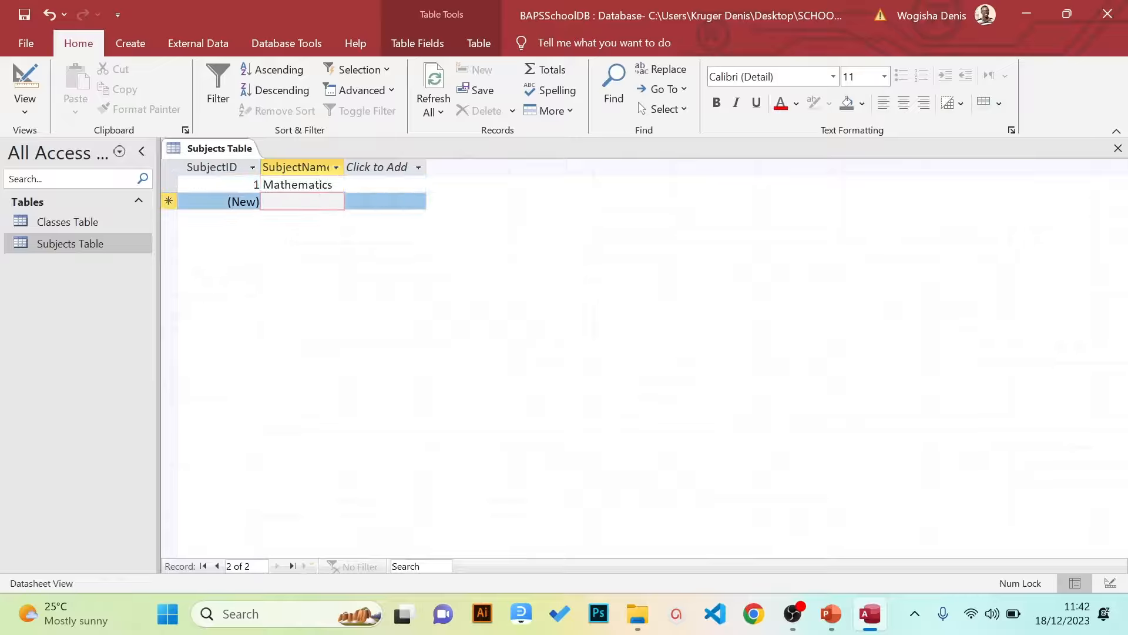
text(Englis)
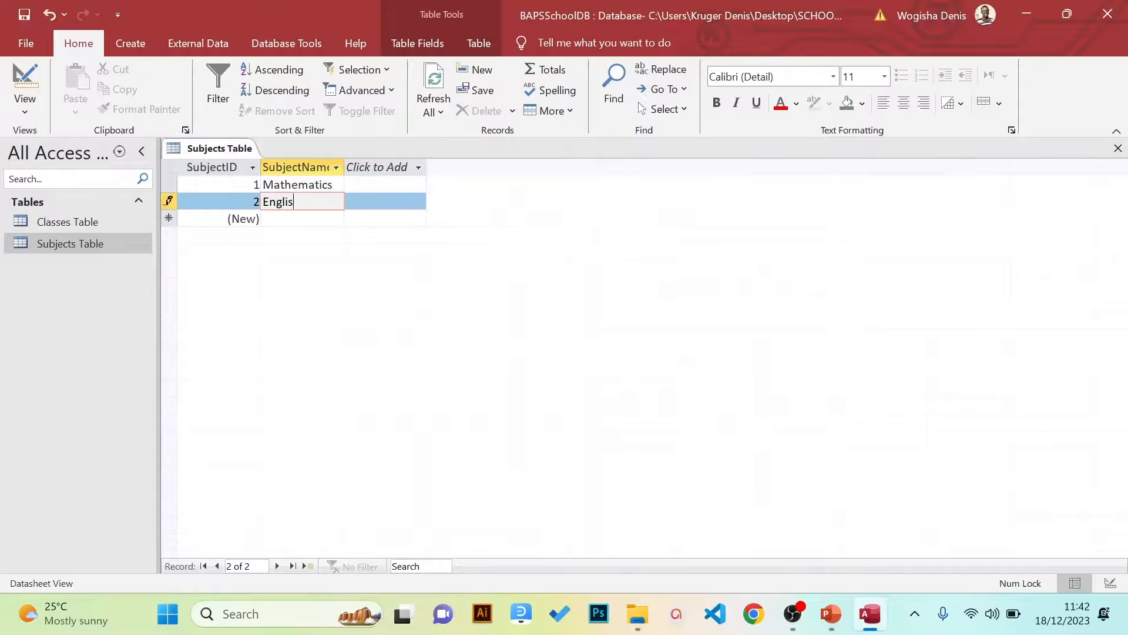
text(h)
key(Down)
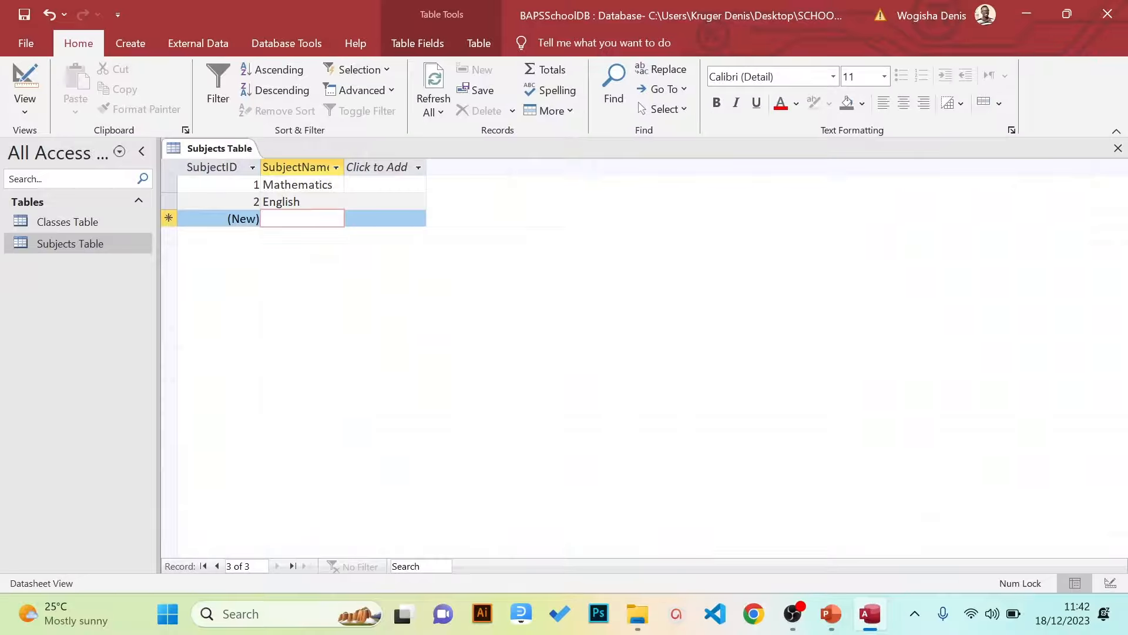
text(Social St)
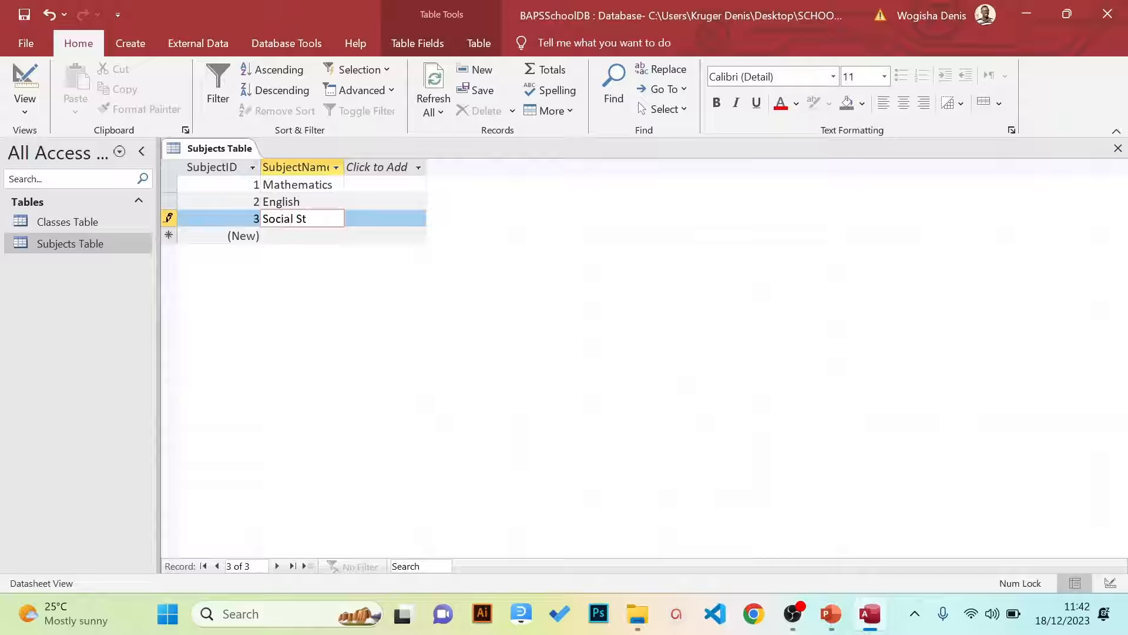
text(udies)
key(Down)
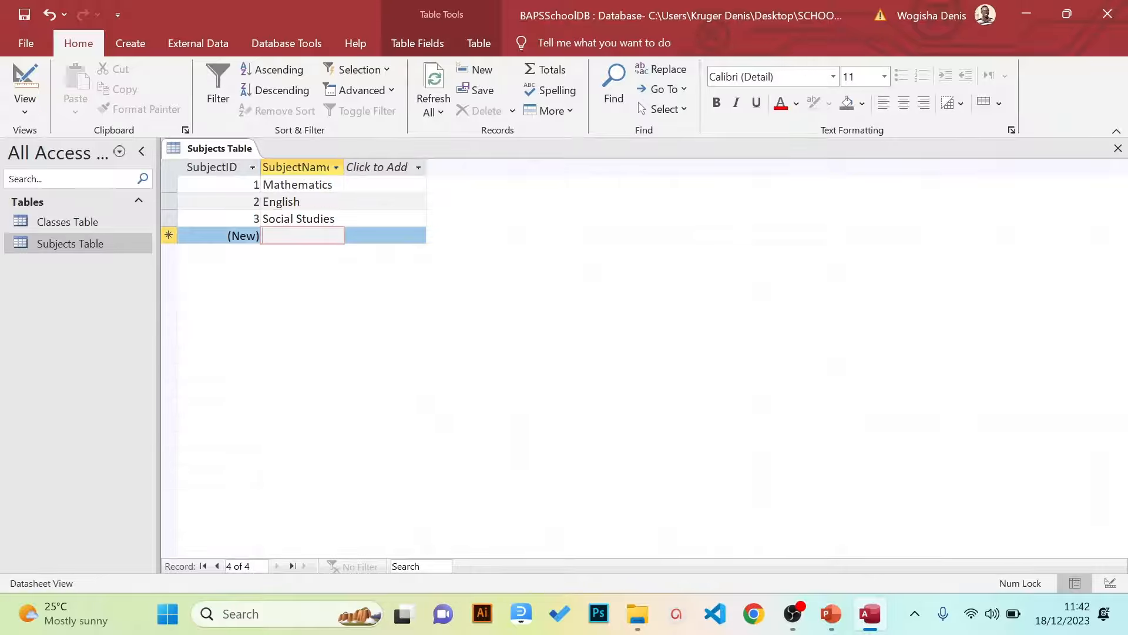
text(Science)
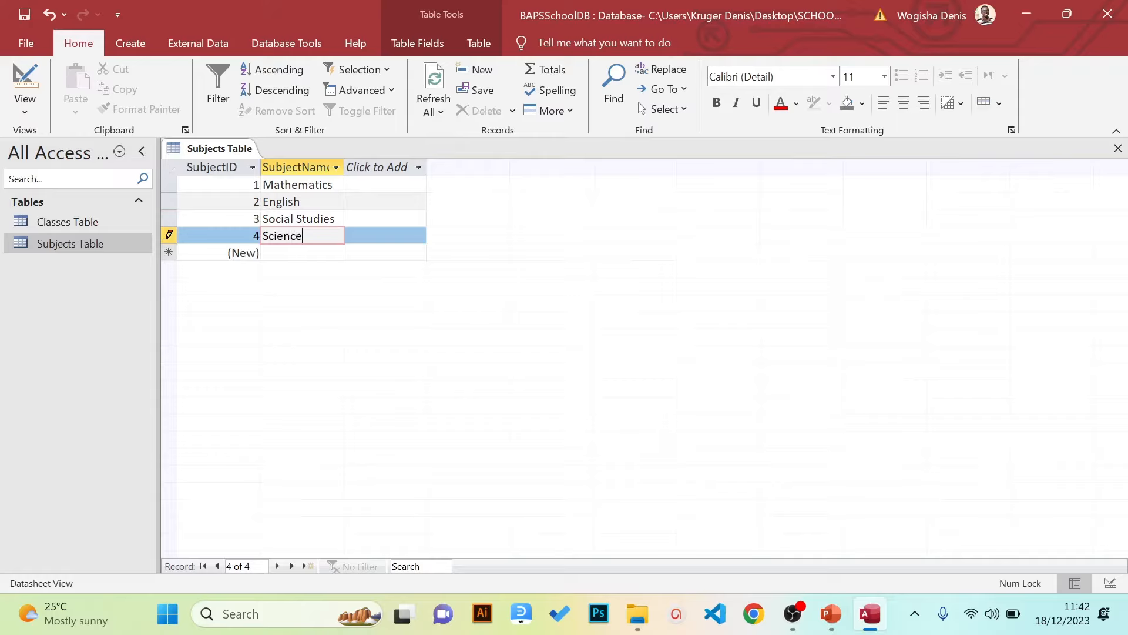
key(Down)
text(Re)
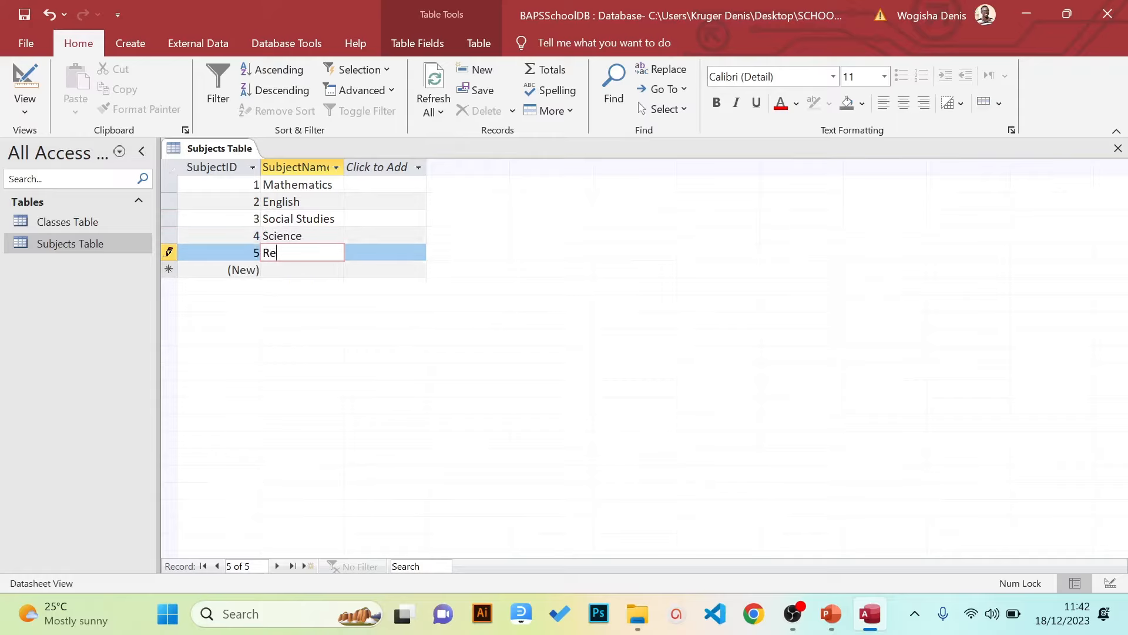
text(ligiois Edi)
key(BackSpace)
key(BackSpace)
key(BackSpace)
key(BackSpace)
key(BackSpace)
key(BackSpace)
text(ous Education)
key(Up)
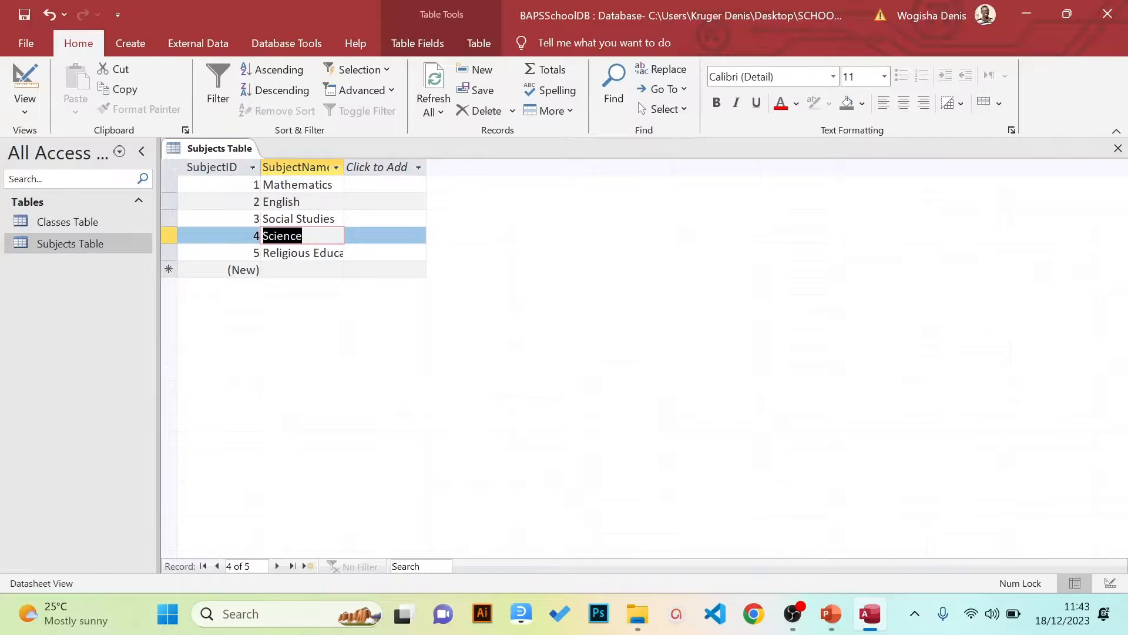
Widen the SubjectName column, then close Subjects Table, saving the layout
key(Up)
key(Up)
key(Up)
key(Down)
key(Down)
key(Down)
drag(344, 168, 367, 176)
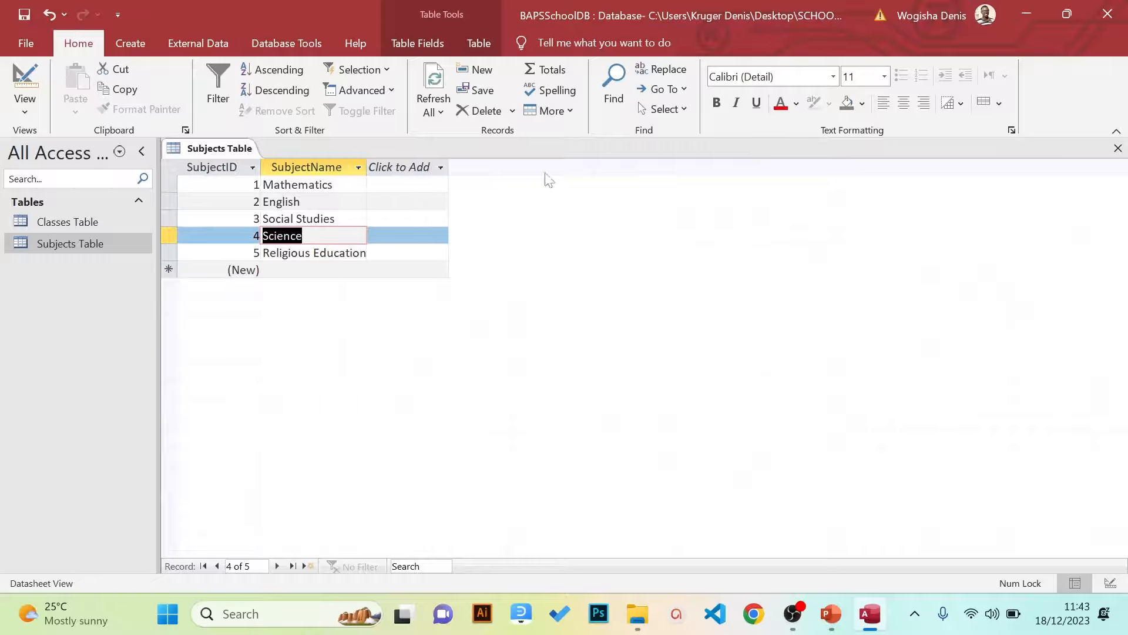
click(1118, 149)
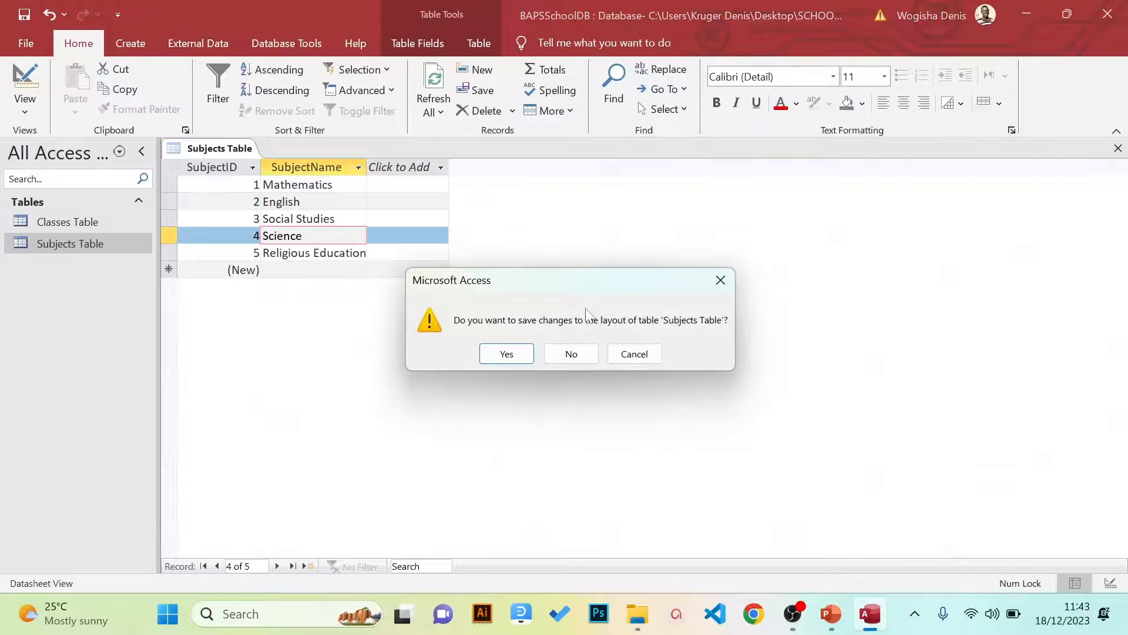
click(506, 354)
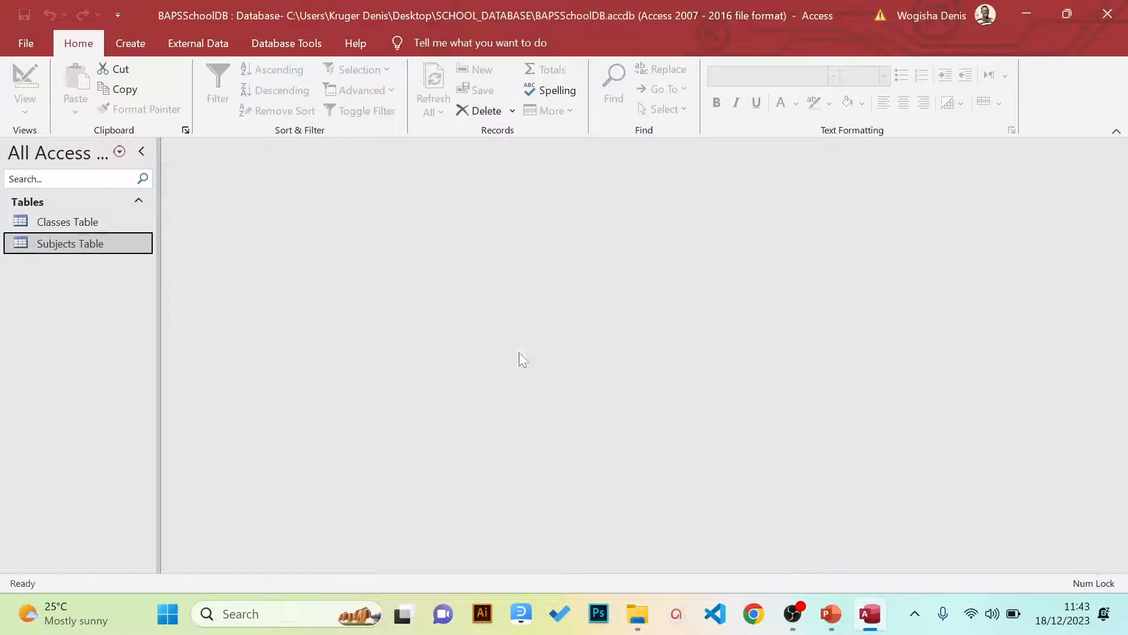
Bring up the Creating Databases presentation and scroll to slide 13's Students Table fields
click(84, 227)
click(61, 248)
click(830, 614)
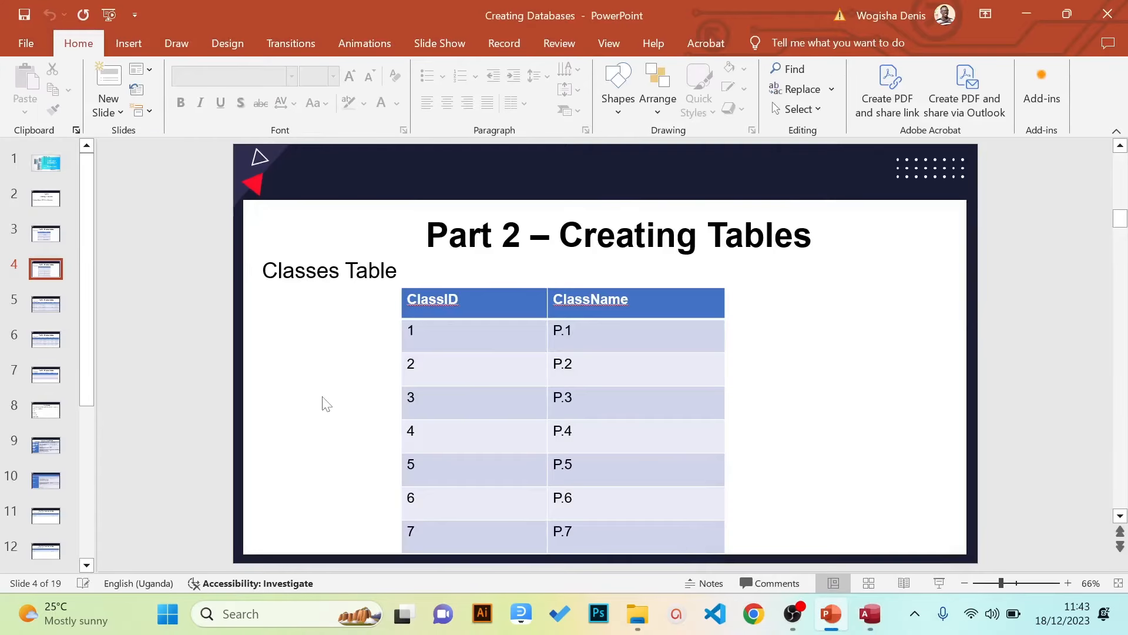
scroll(323, 397, down, 2)
scroll(323, 397, up, 1)
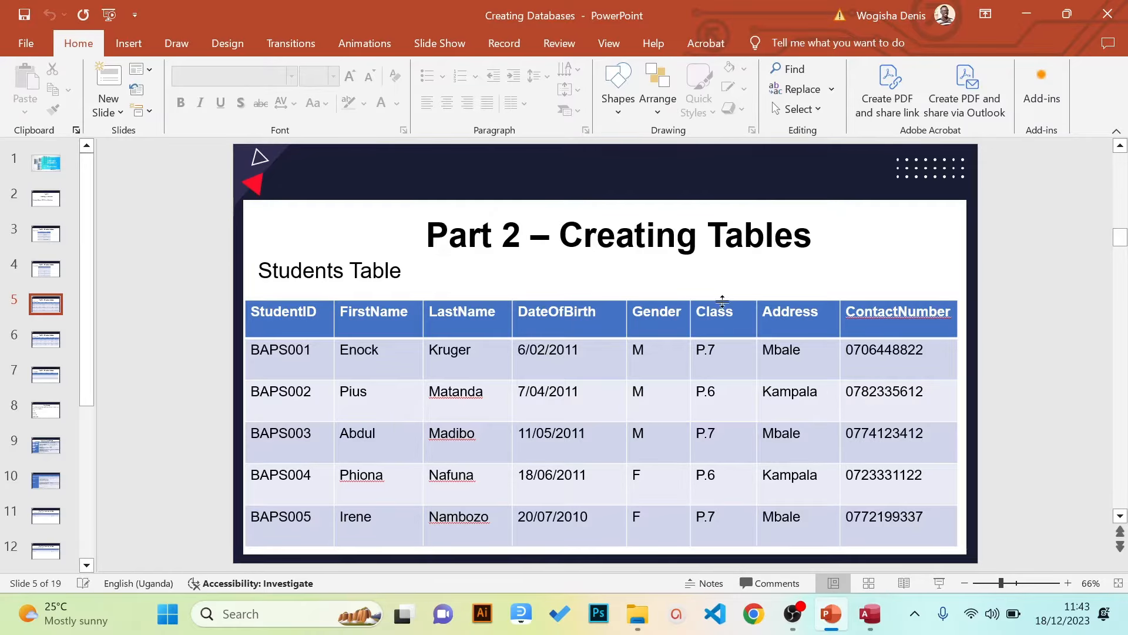
scroll(722, 302, down, 8)
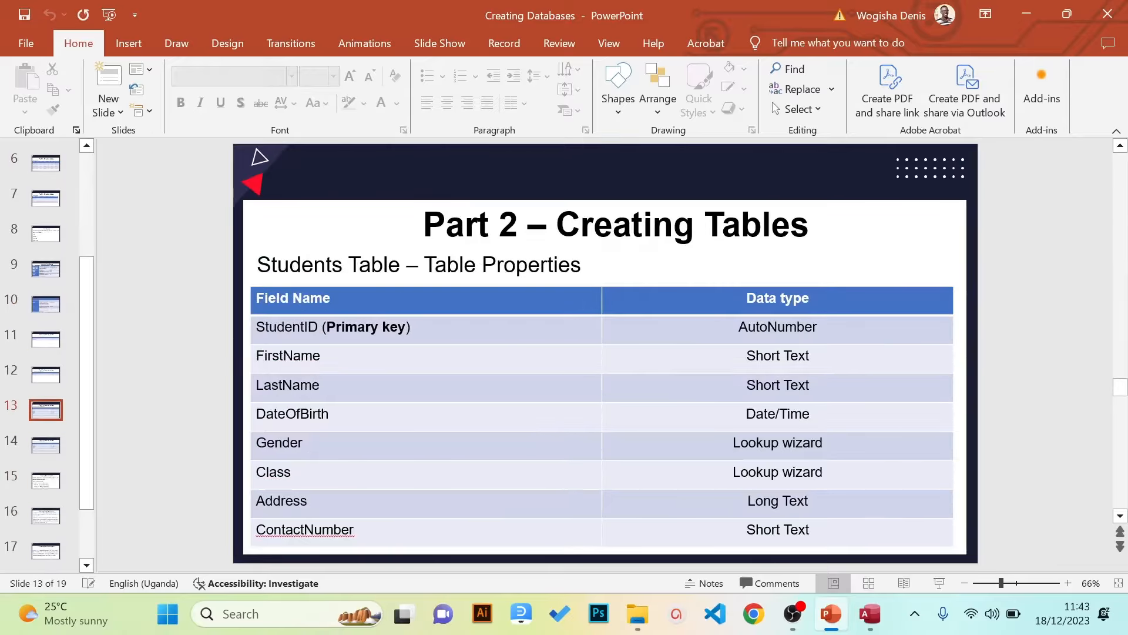
Highlight the slide's Field Name and Data Type columns, then minimize PowerPoint
click(438, 301)
drag(438, 301, 438, 532)
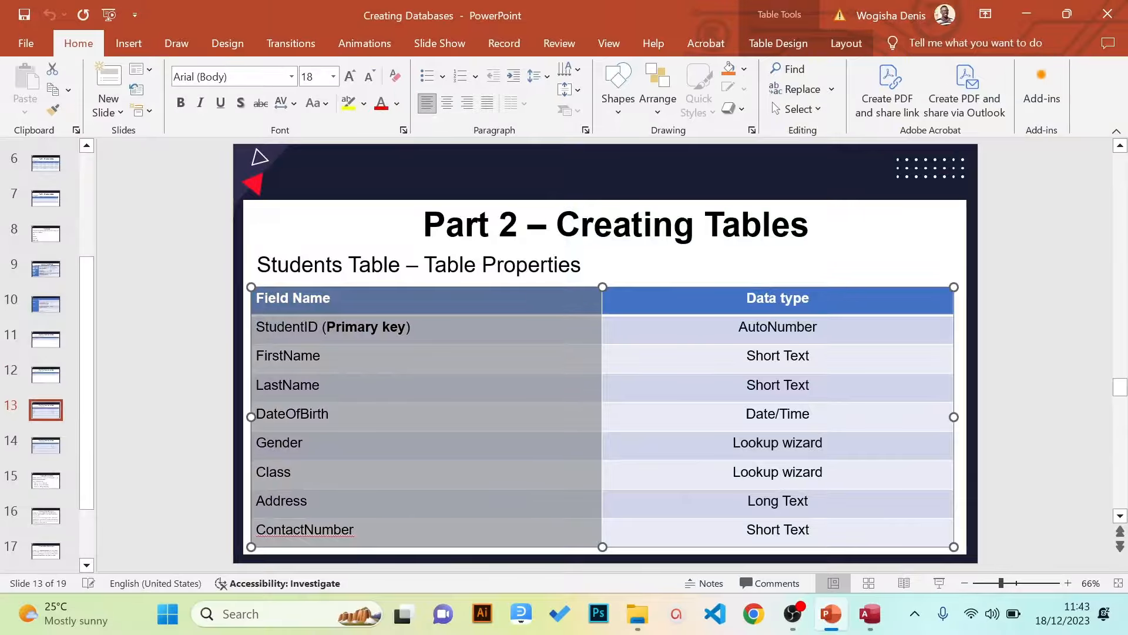
click(351, 354)
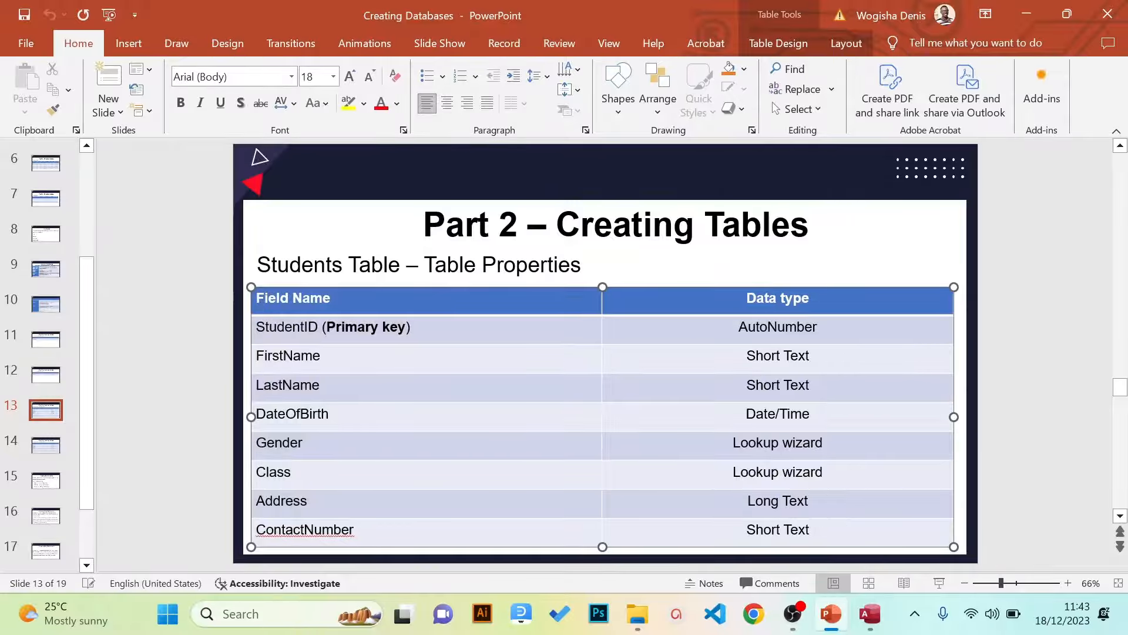
drag(737, 328, 779, 532)
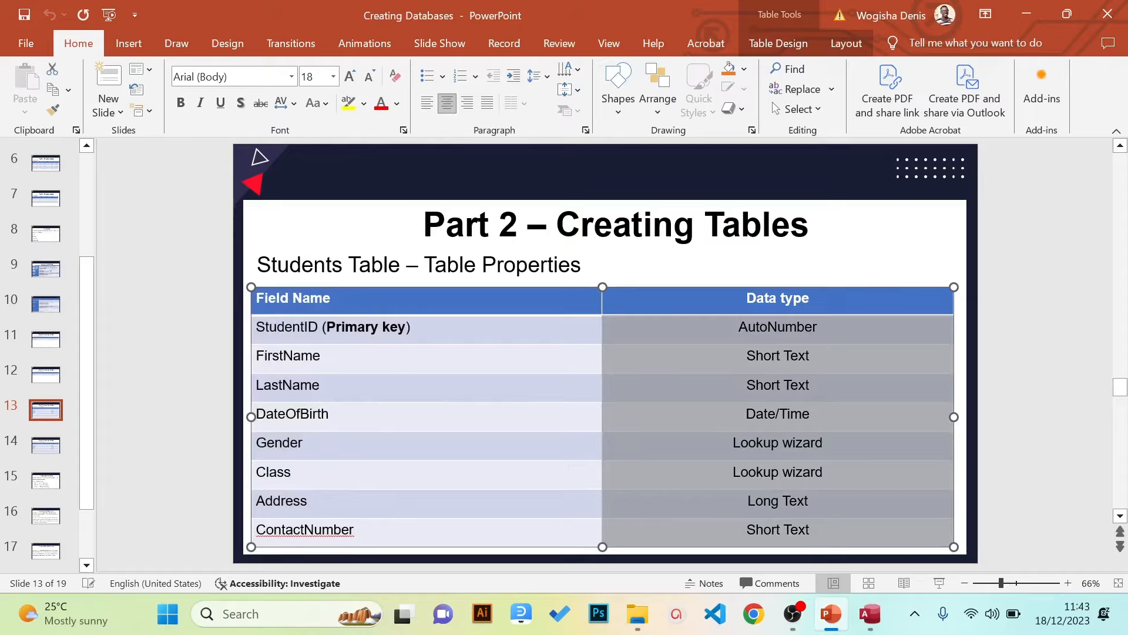
click(738, 327)
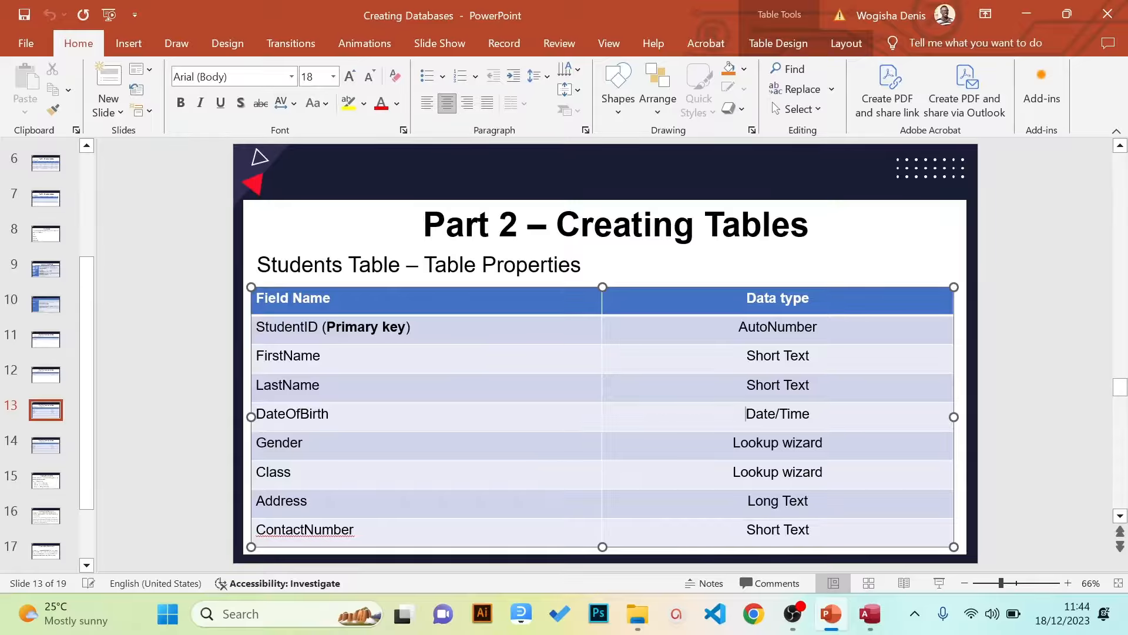
click(469, 333)
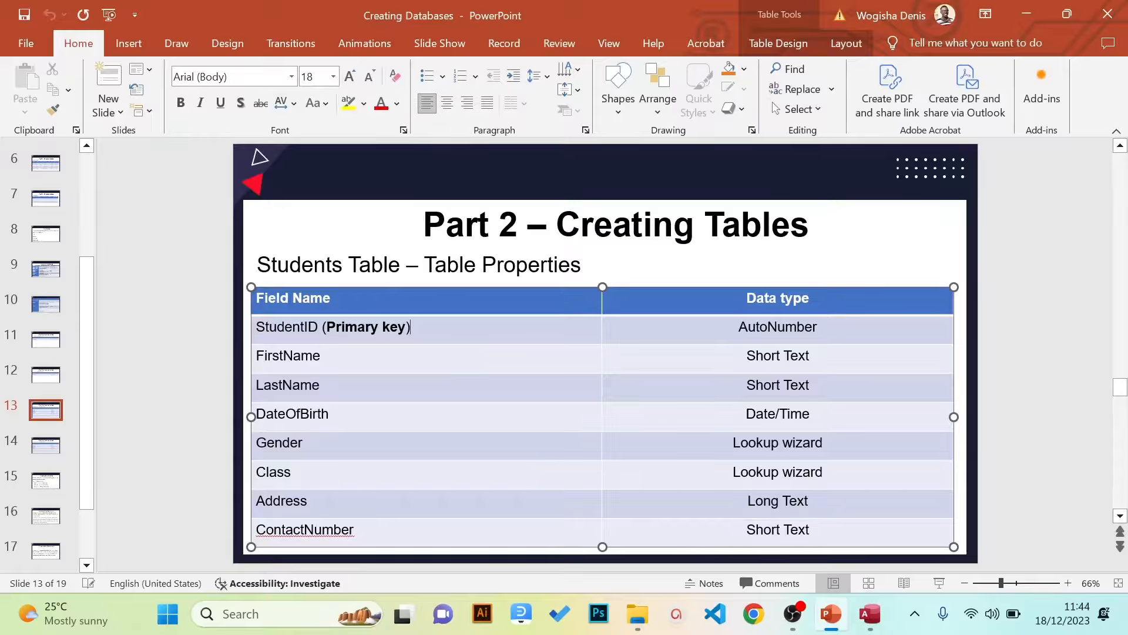
click(1030, 18)
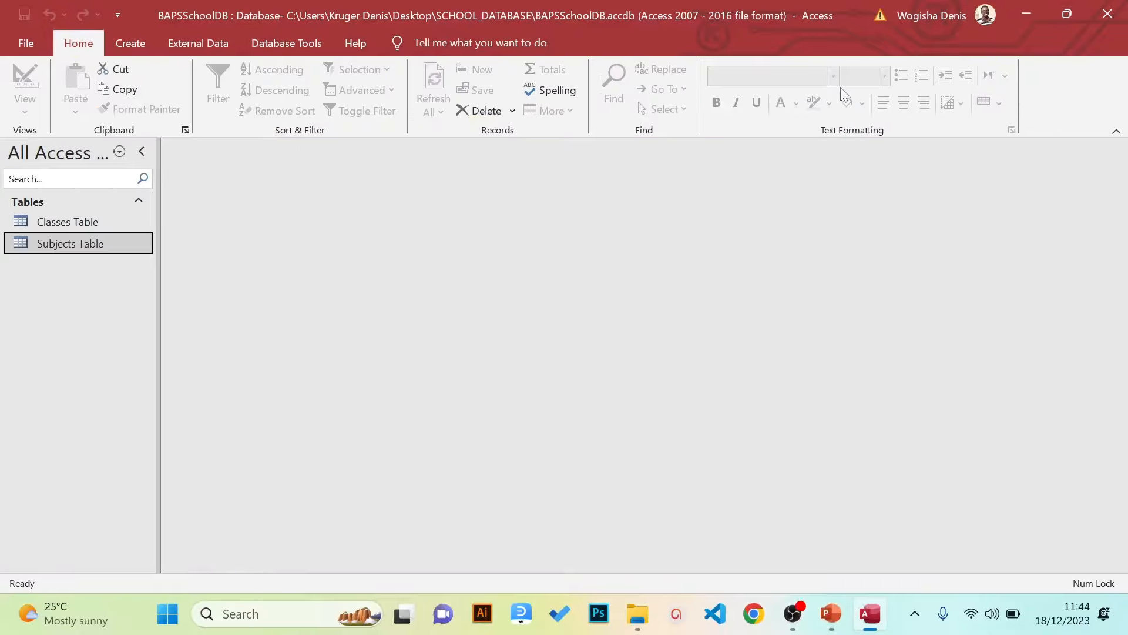
Start a new blank table in Design view from the Create tab
click(135, 51)
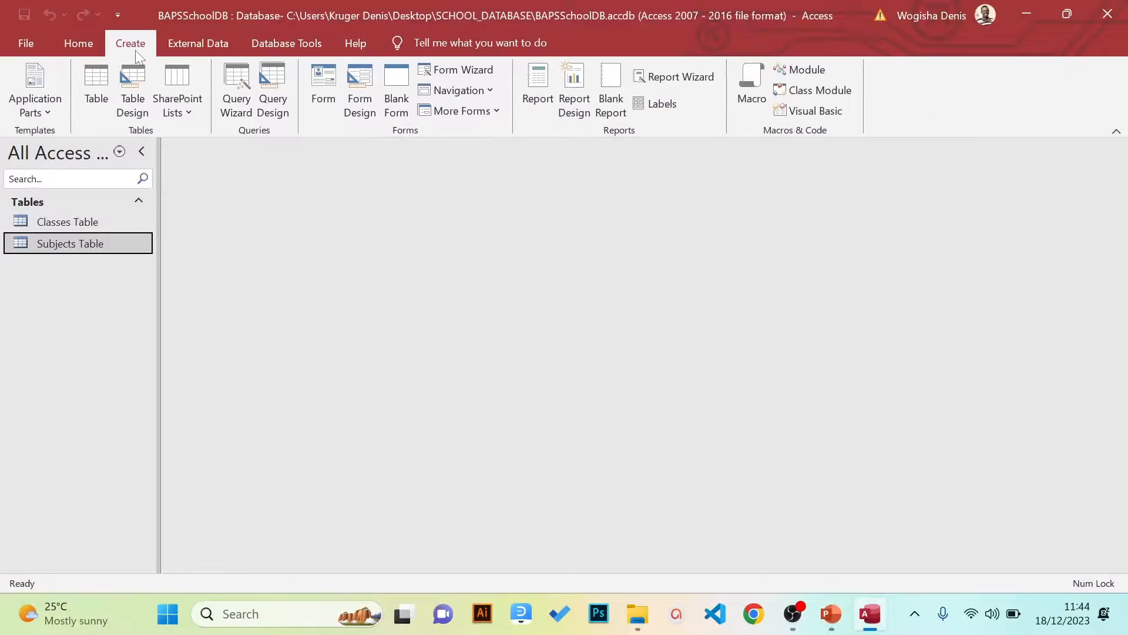
click(132, 87)
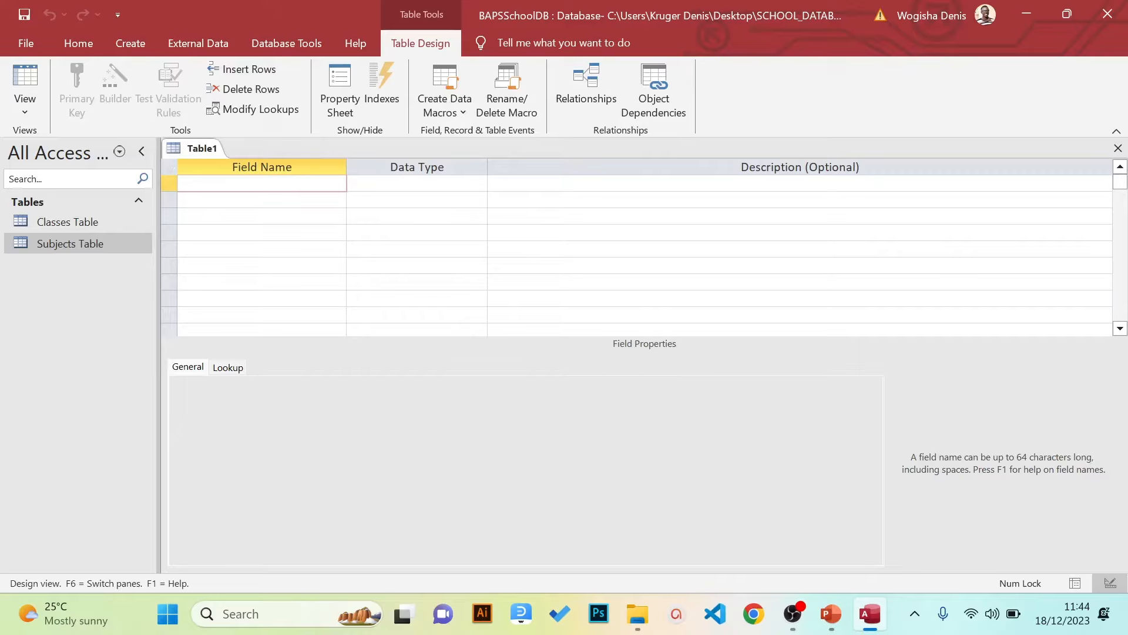
Enter the first field name StudentID, correcting it from StudentId
text(StudentId)
key(Down)
key(Up)
key(Tab)
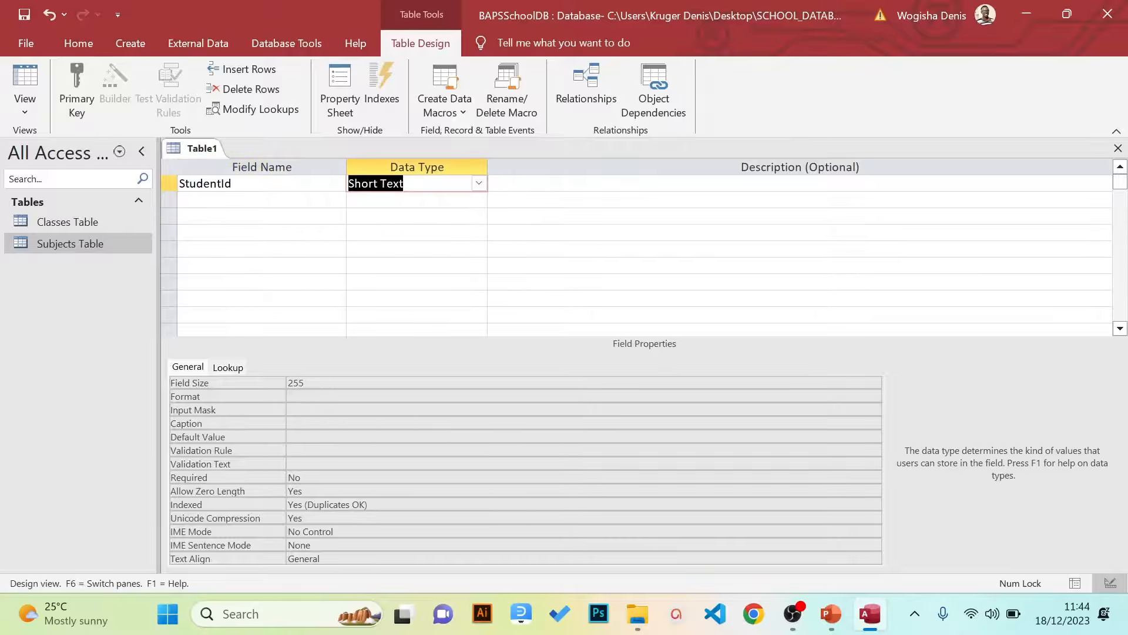
key(shift+Tab)
key(F2)
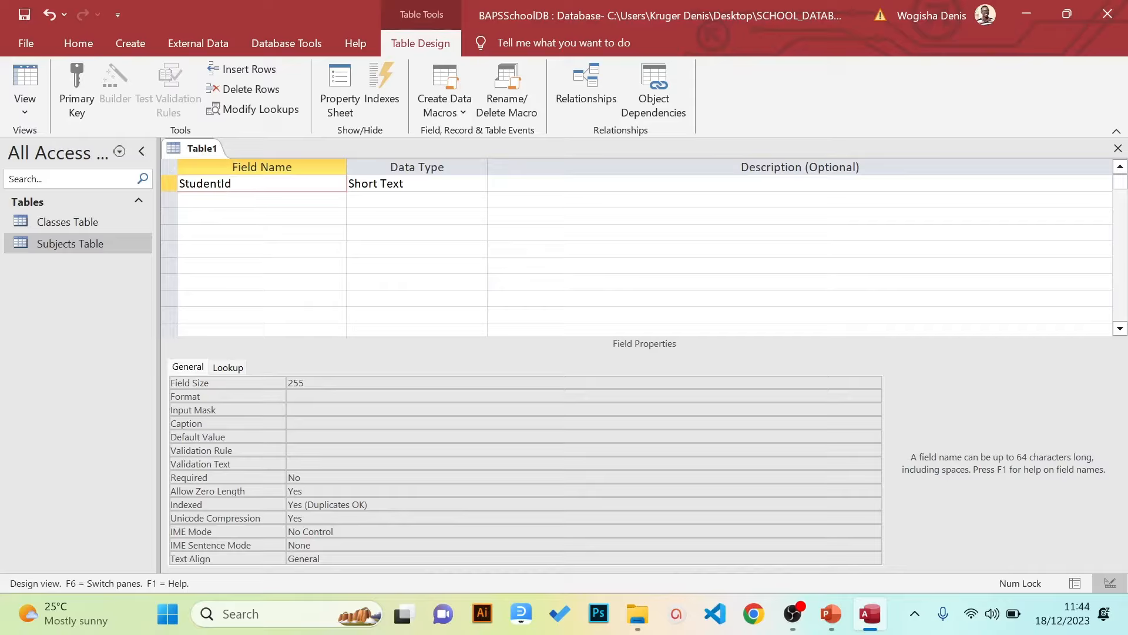
key(BackSpace)
text(D)
key(Down)
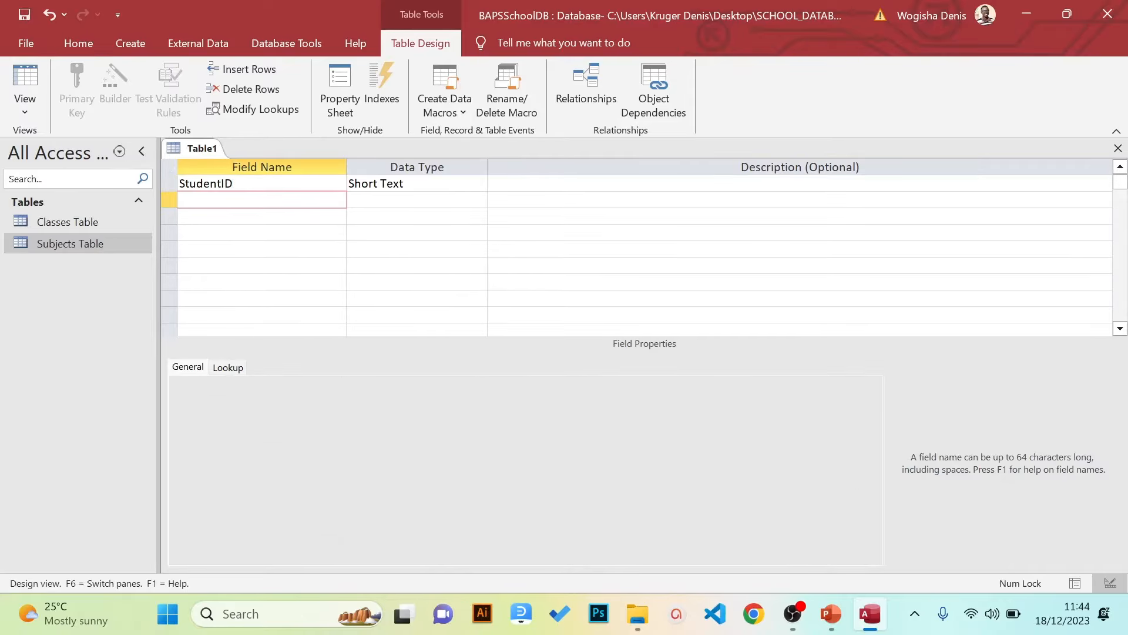
Add the field names FirstName, LastName, DateOfBirth, Gender, Class and Address
text(FirstName)
key(Down)
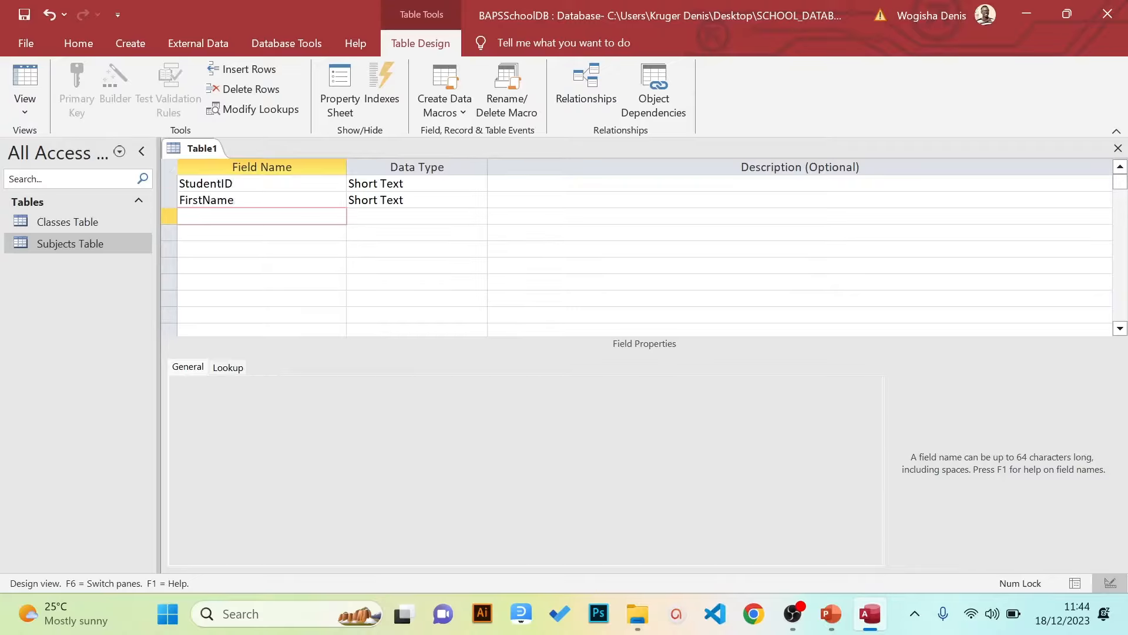
text(LastName)
key(Down)
text(D)
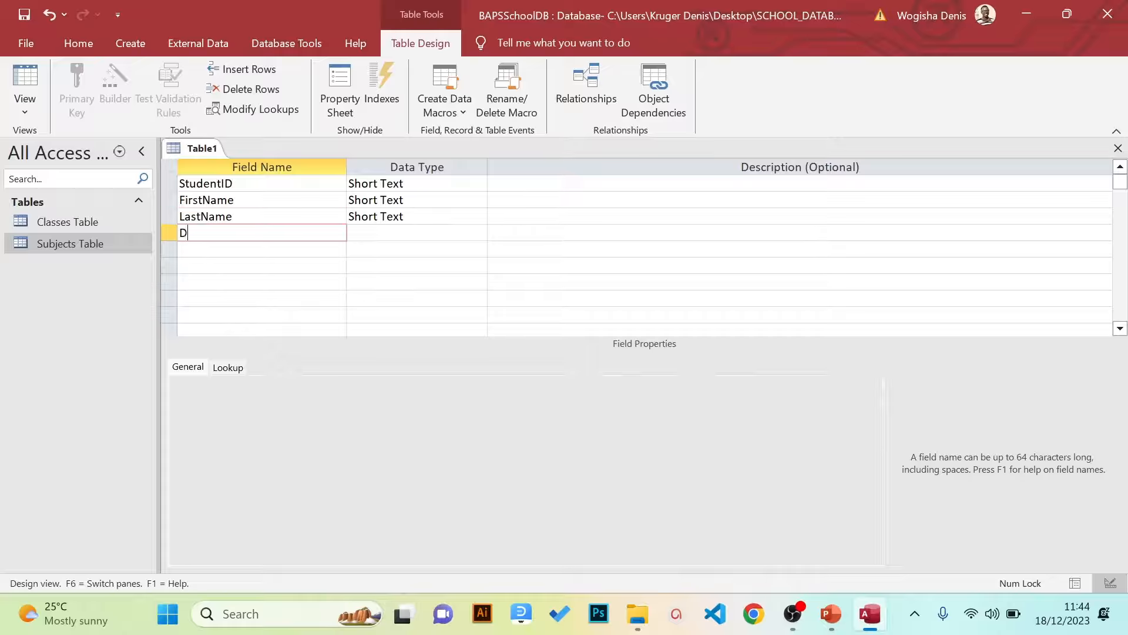
text(ateOfBirth)
key(Down)
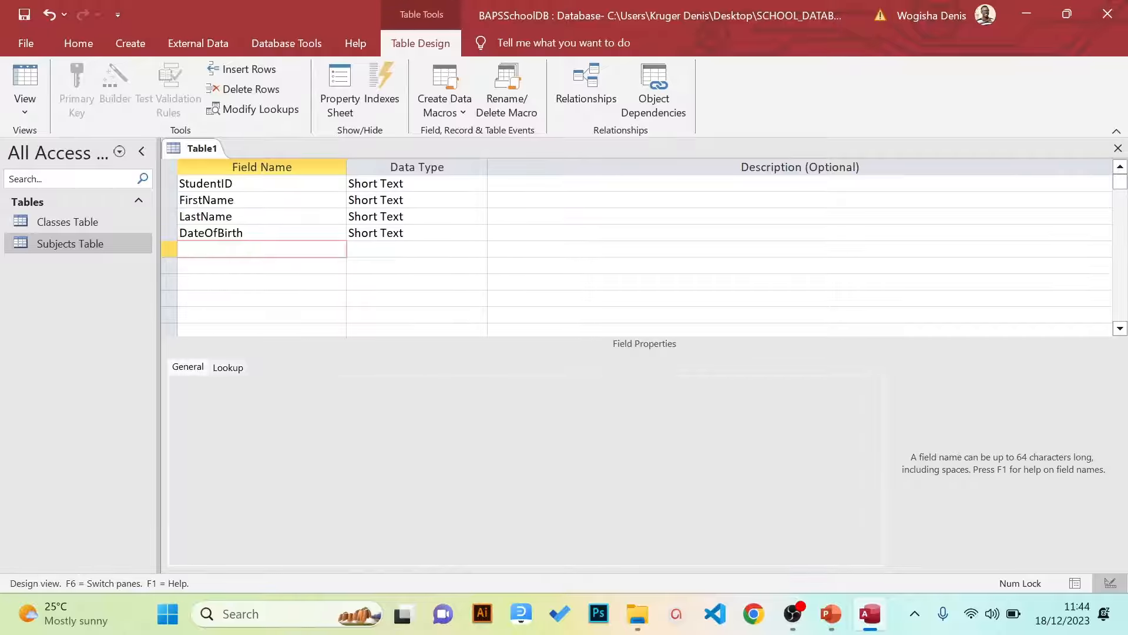
text(Gender)
key(Down)
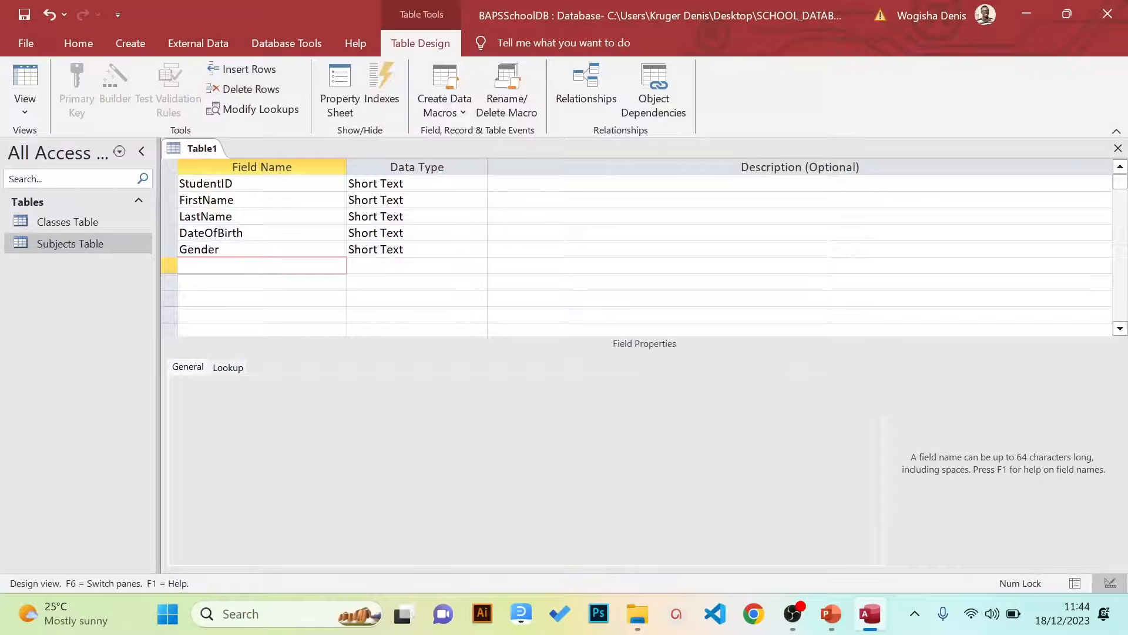
text(Class)
key(Down)
text(Add)
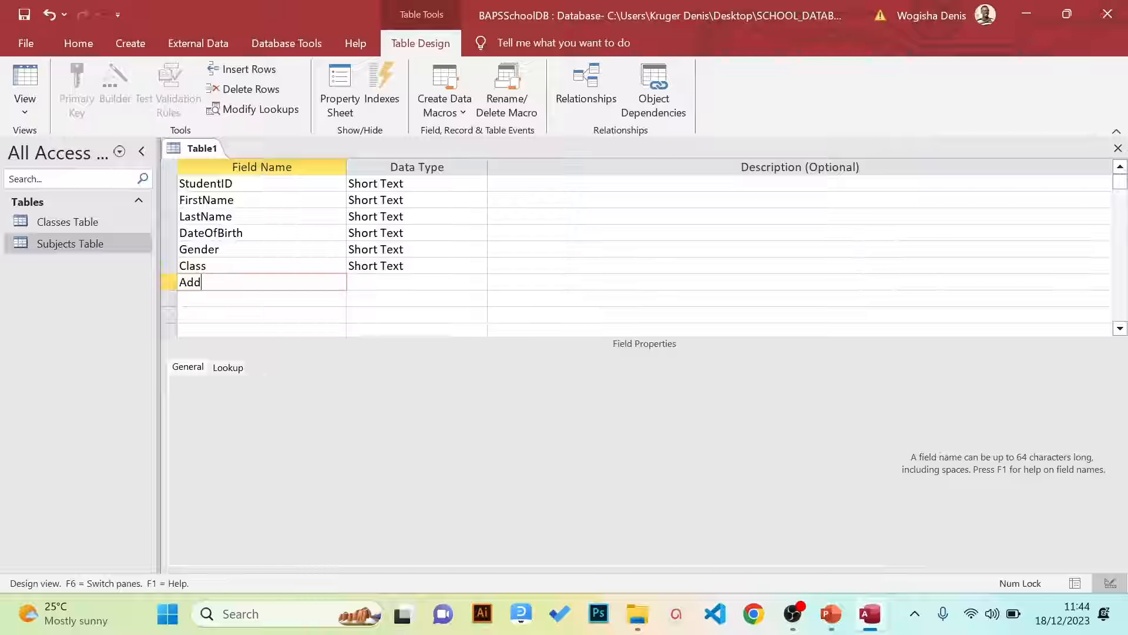
text(ress)
key(Down)
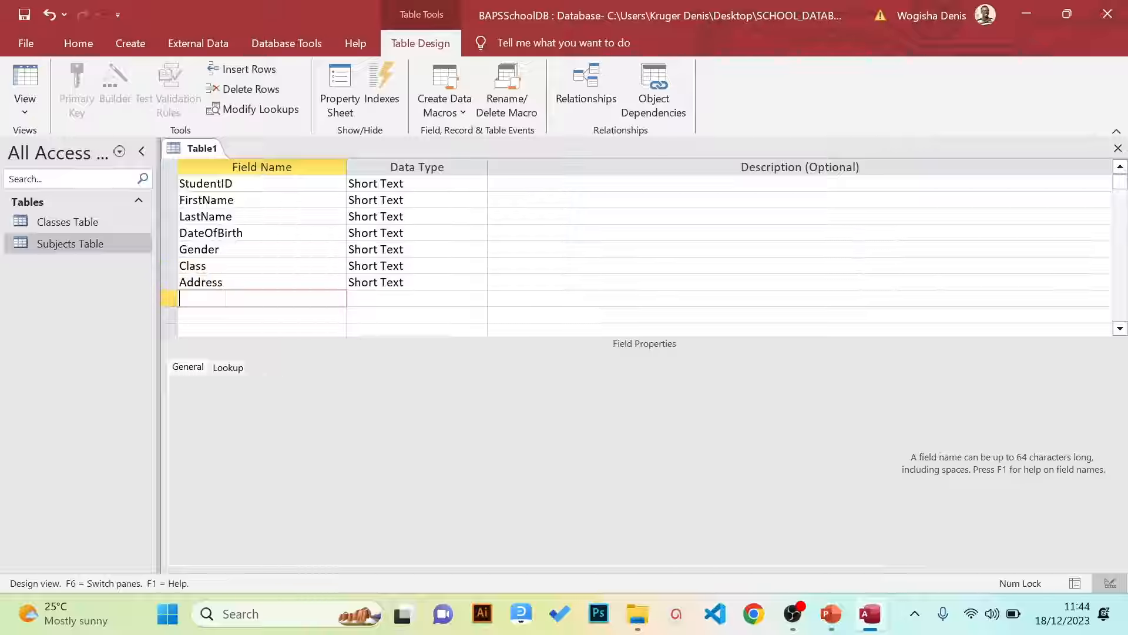
Add the final field name ContactNumber, fixing typos along the way
text(ContactNumber)
key(Up)
key(Up)
key(Up)
key(Up)
key(Up)
key(Up)
key(Up)
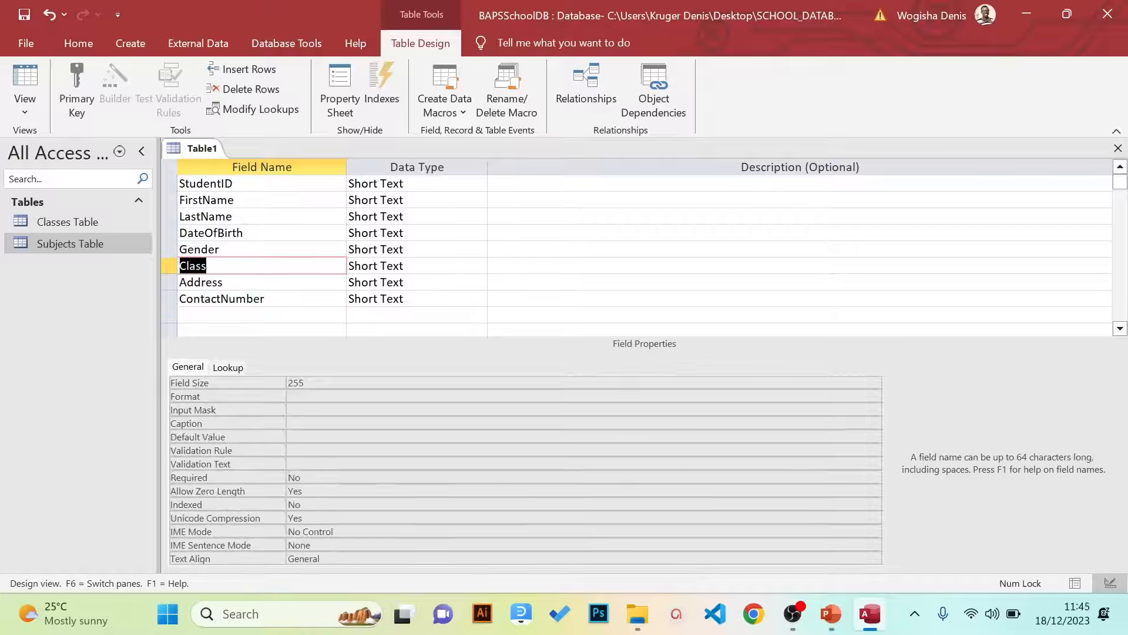
key(F2)
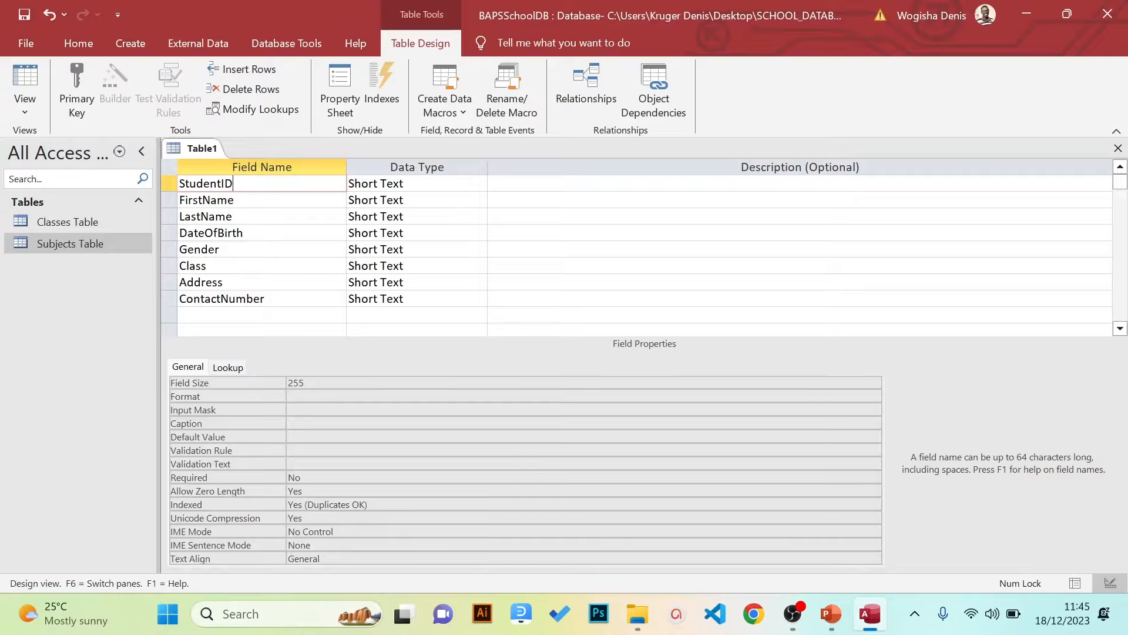
Set StudentID's data type to AutoNumber
click(393, 183)
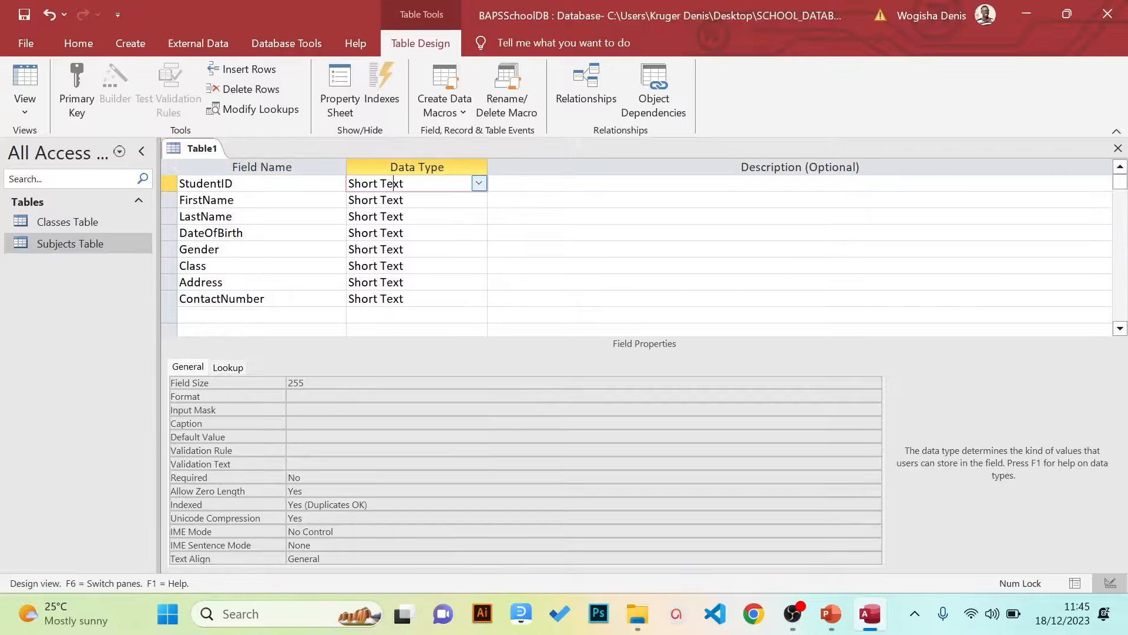
click(479, 183)
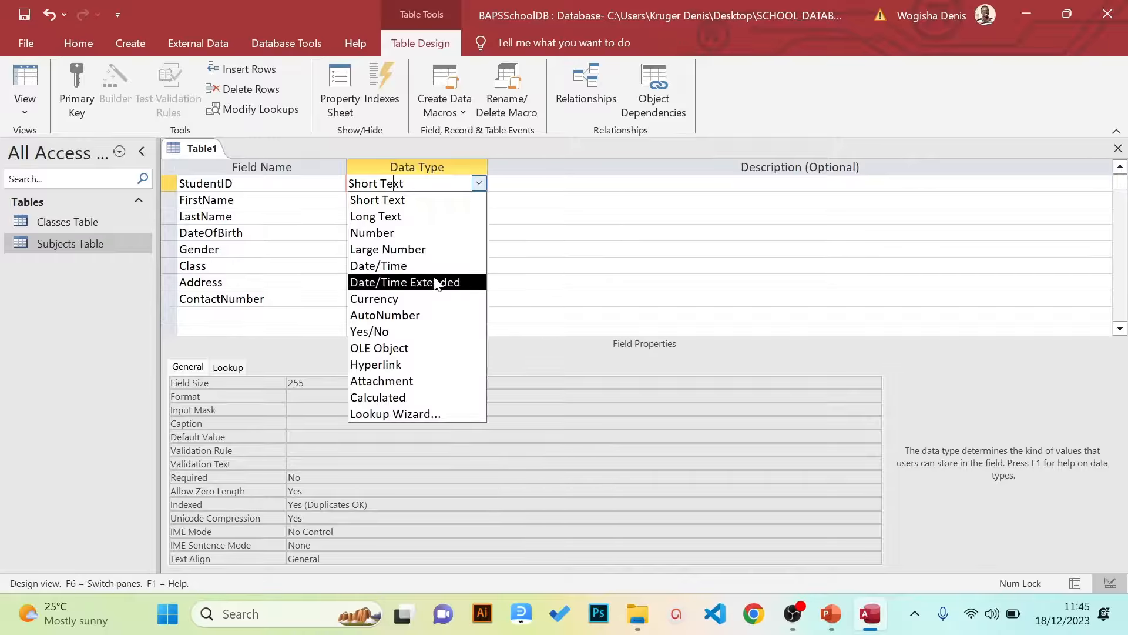
click(410, 315)
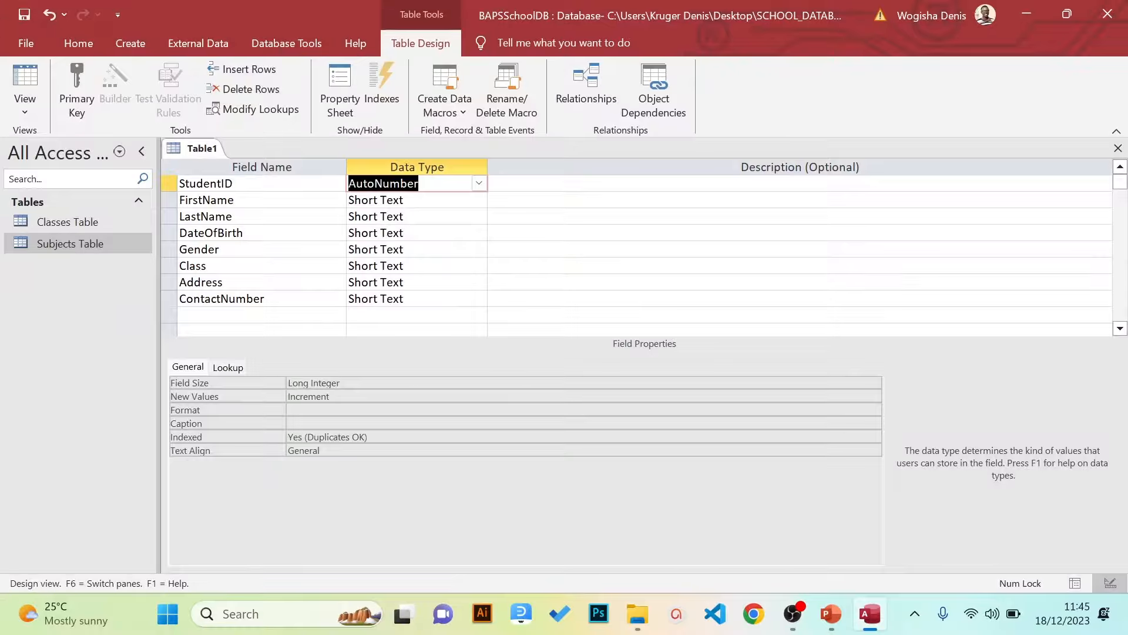
Set DateOfBirth's data type to Date/Time
click(479, 200)
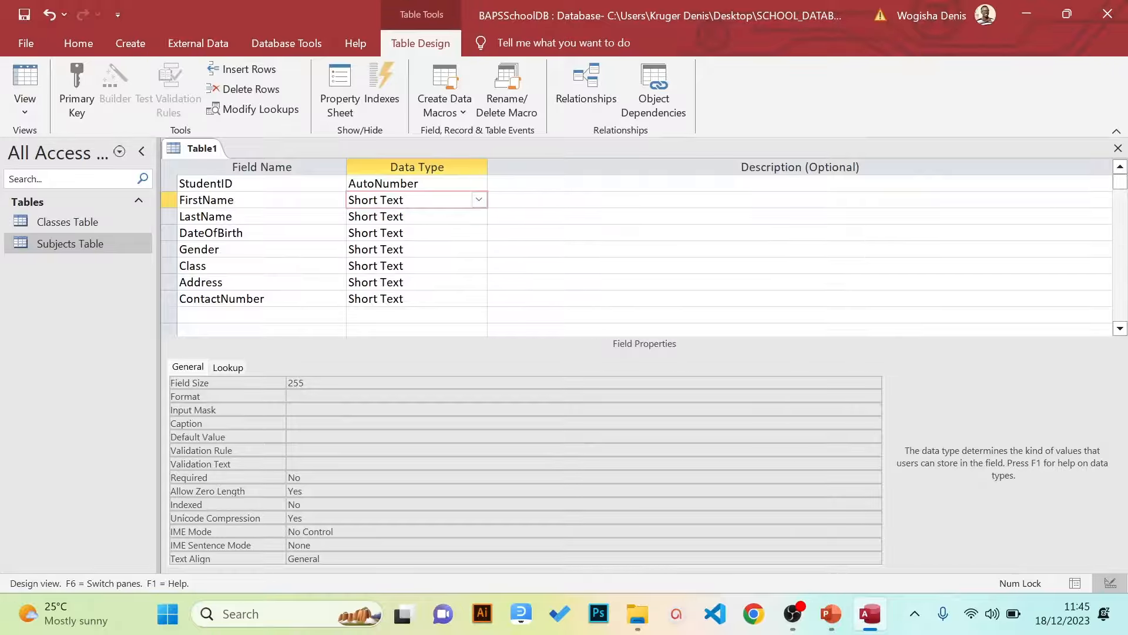
click(434, 217)
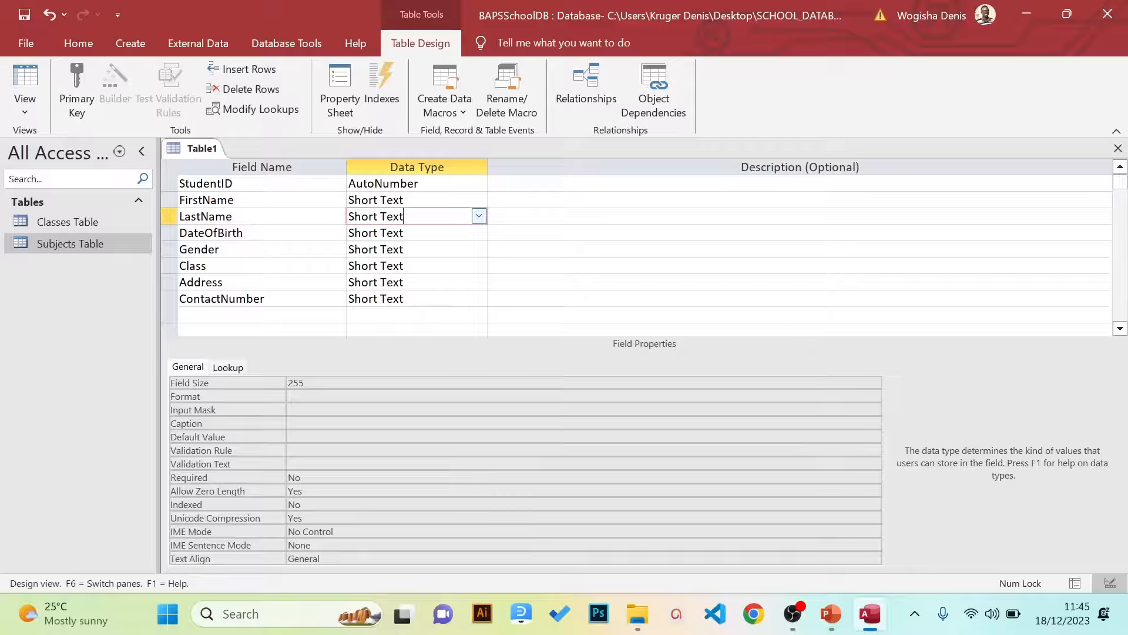
click(478, 233)
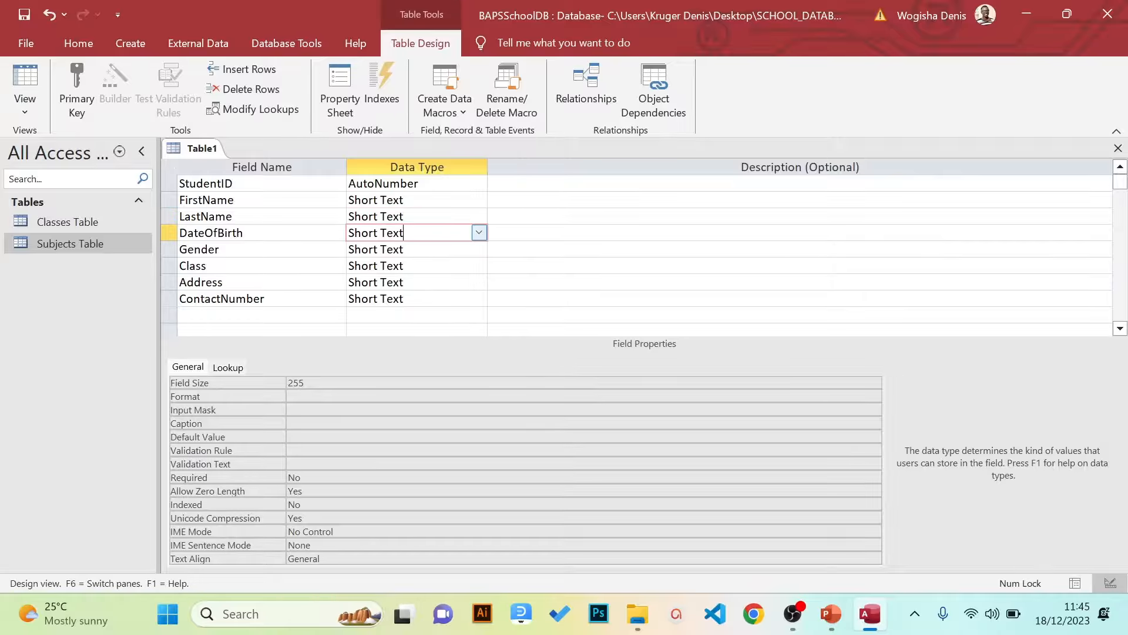
click(480, 235)
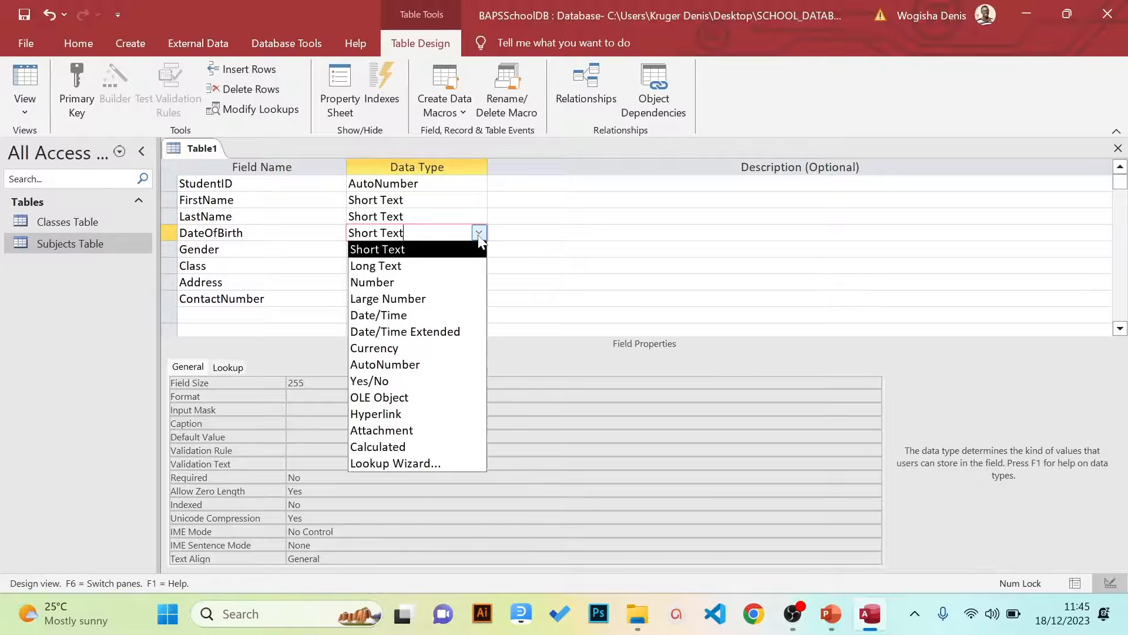
click(433, 316)
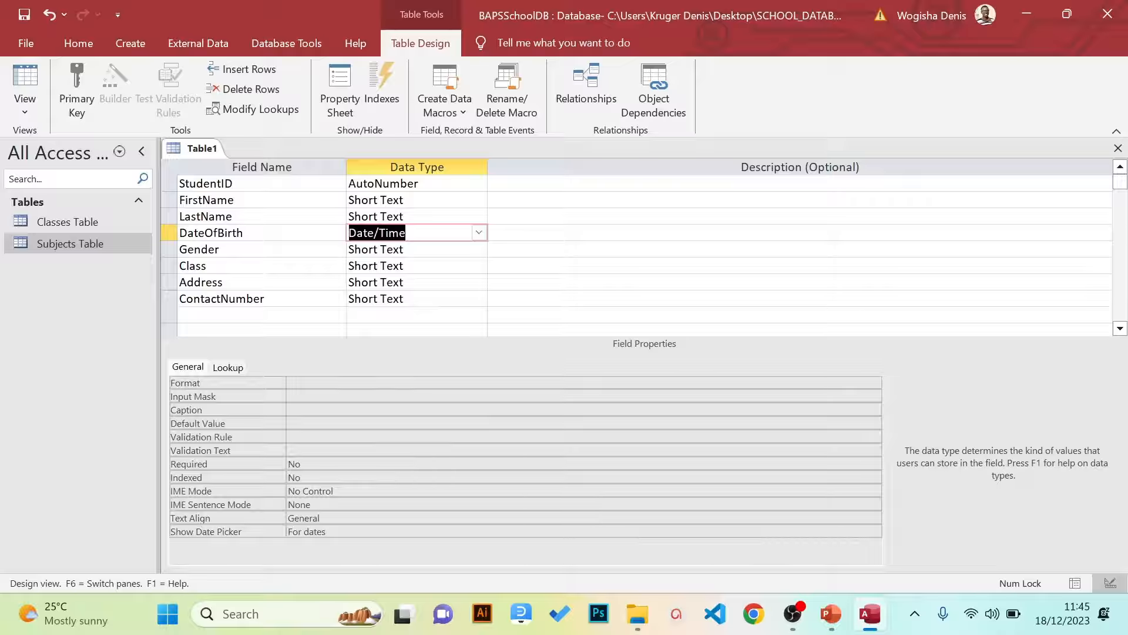
click(388, 249)
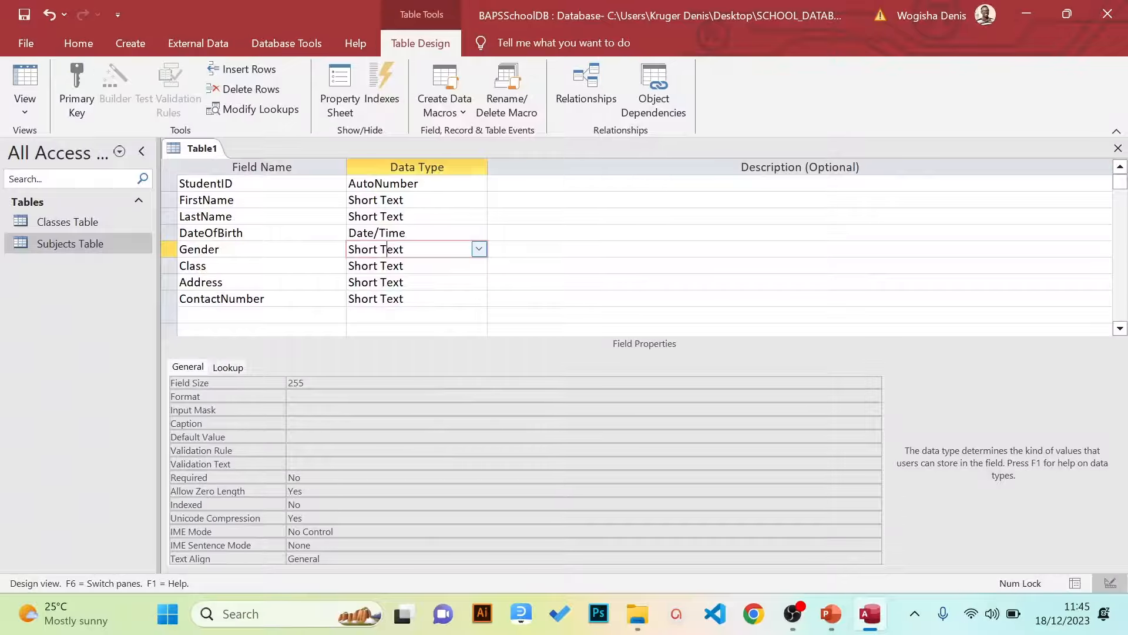
click(479, 250)
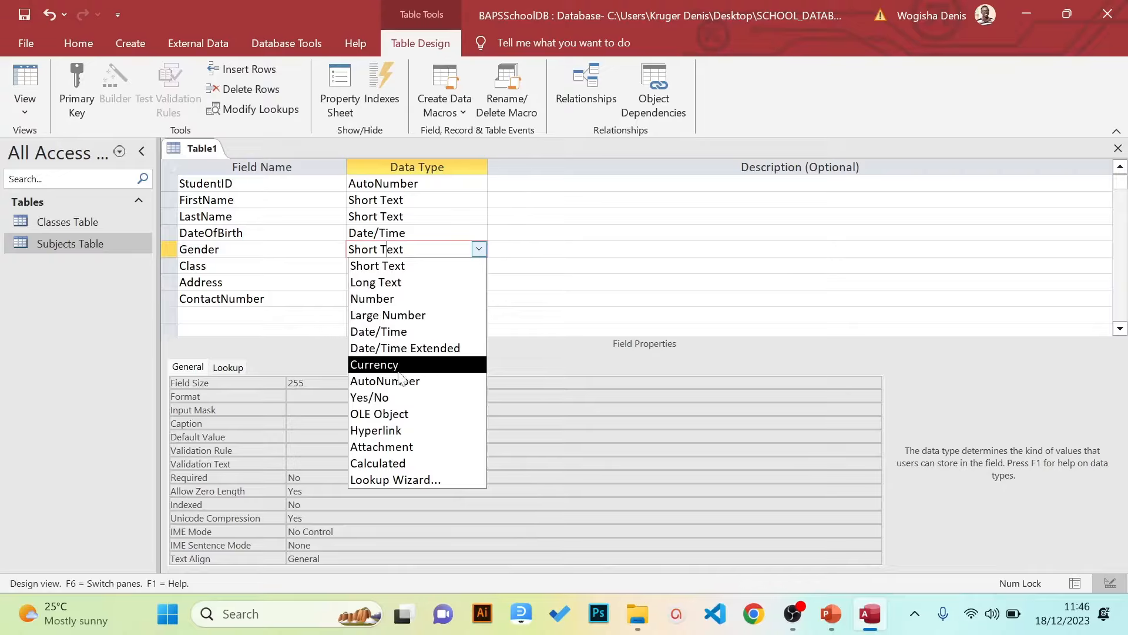
Start a Lookup Wizard for Gender, choosing to type in the values yourself
click(403, 480)
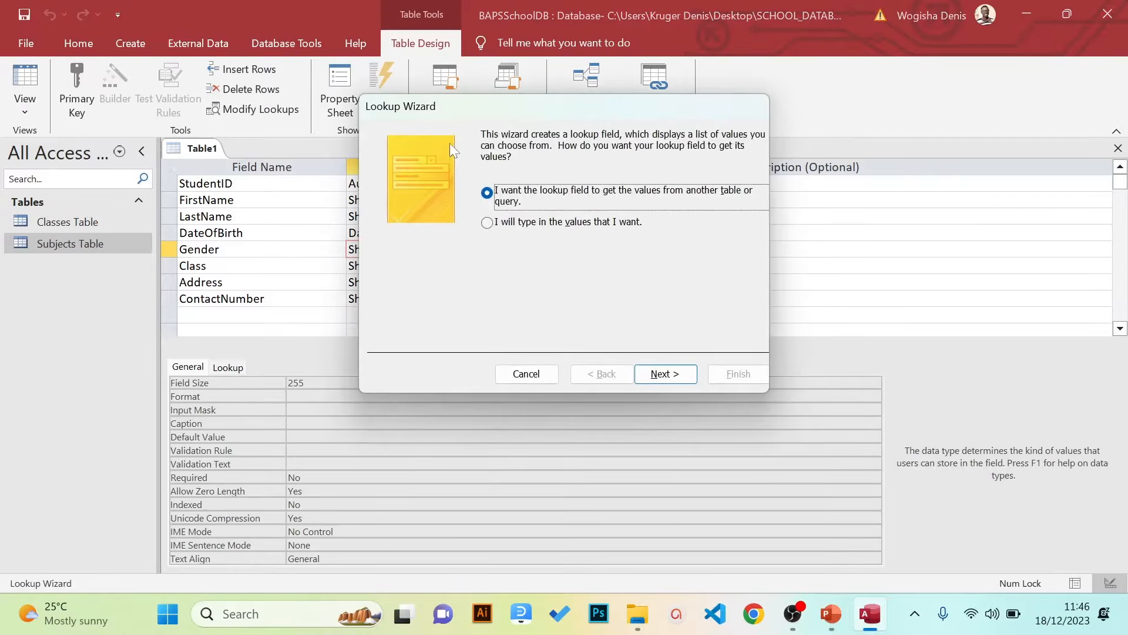
drag(449, 104, 436, 179)
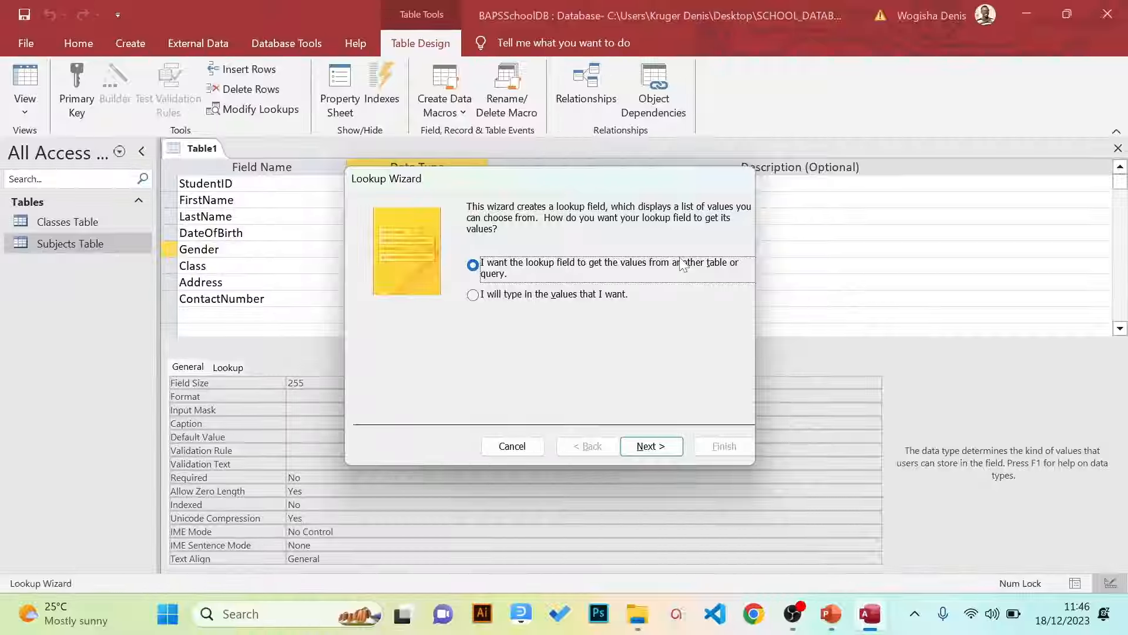
click(589, 299)
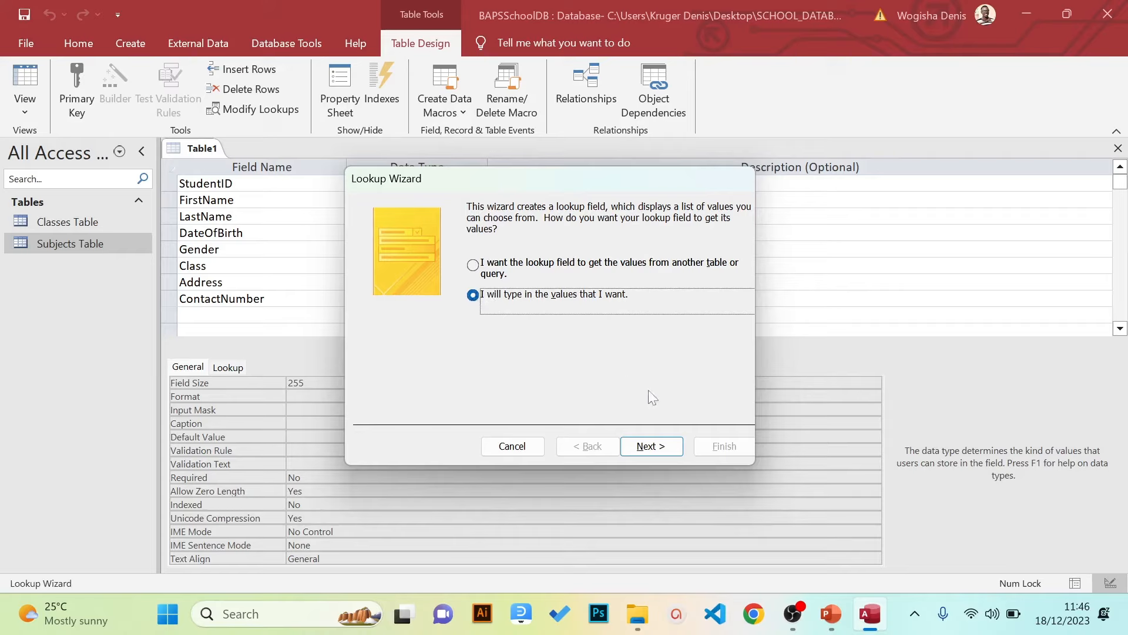
click(642, 447)
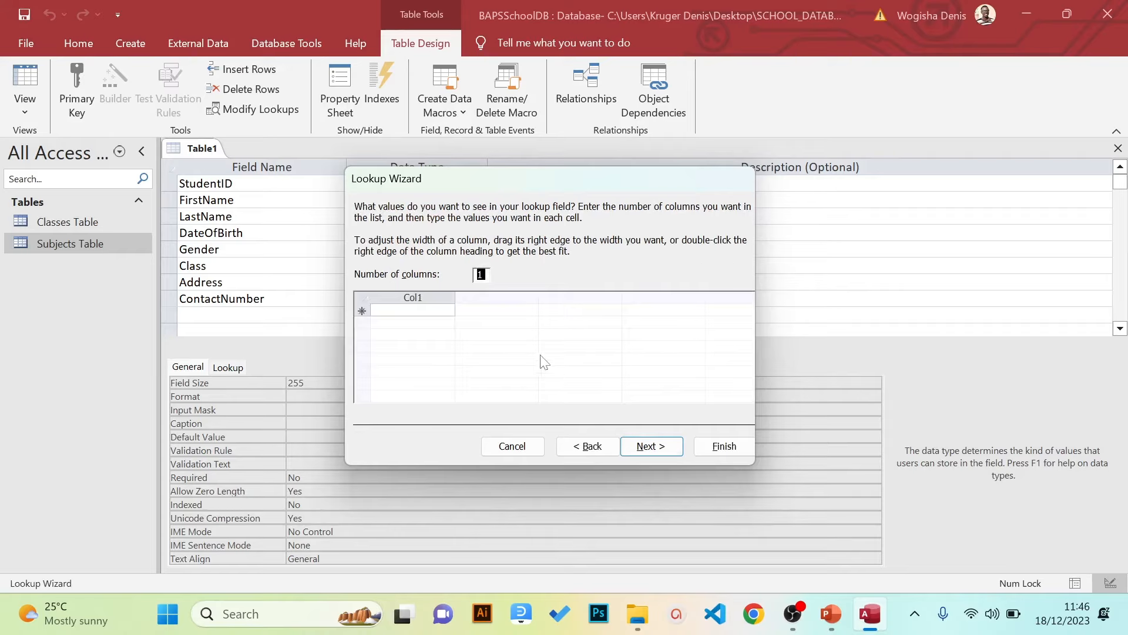
Enter the lookup values M and F, enable Limit To List, and finish
click(413, 310)
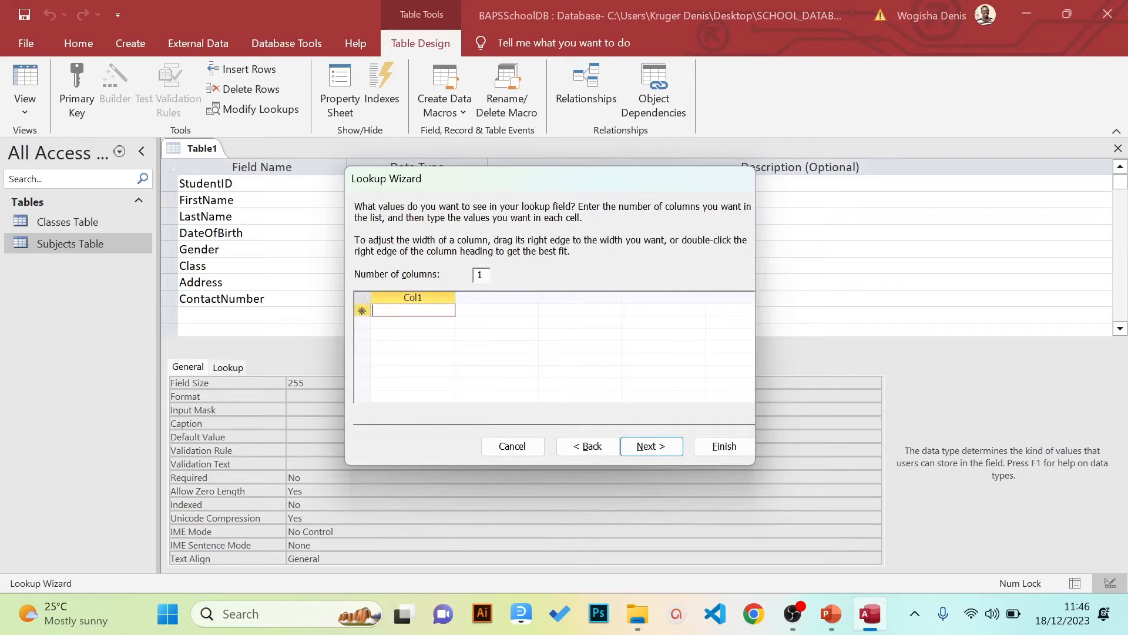
key(Caps_Lock)
text(M)
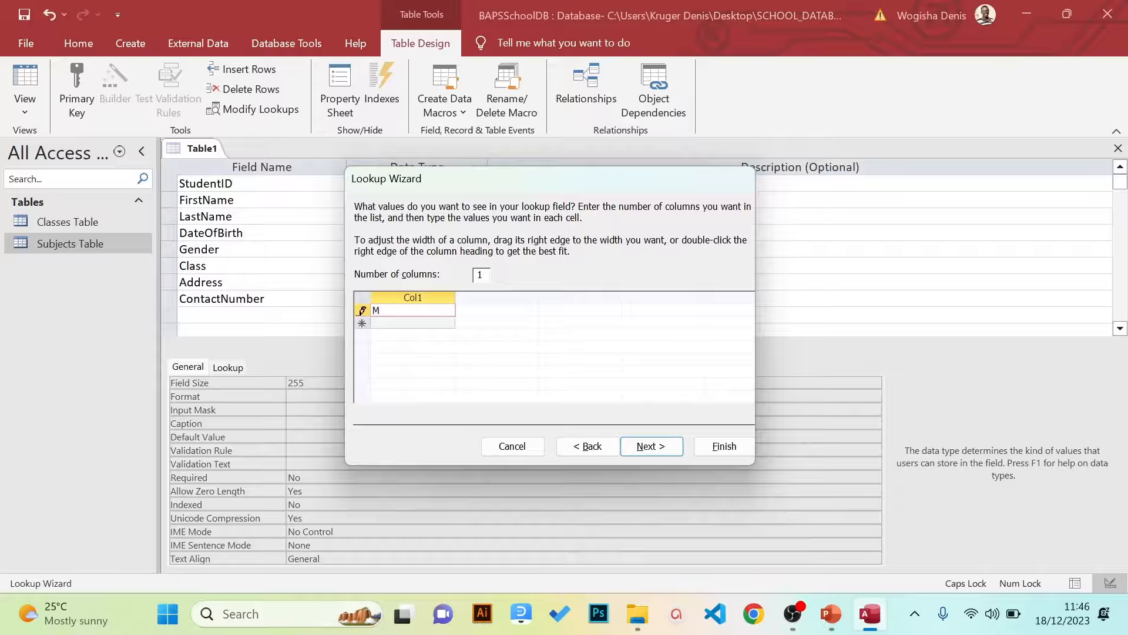
key(Return)
text(F)
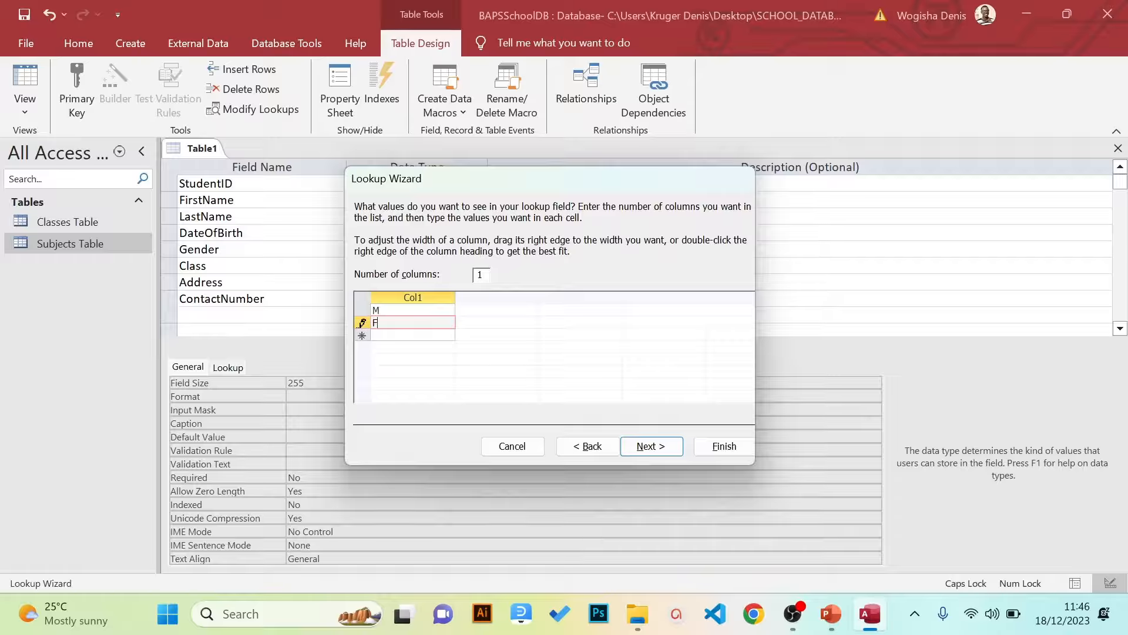
key(Up)
key(F2)
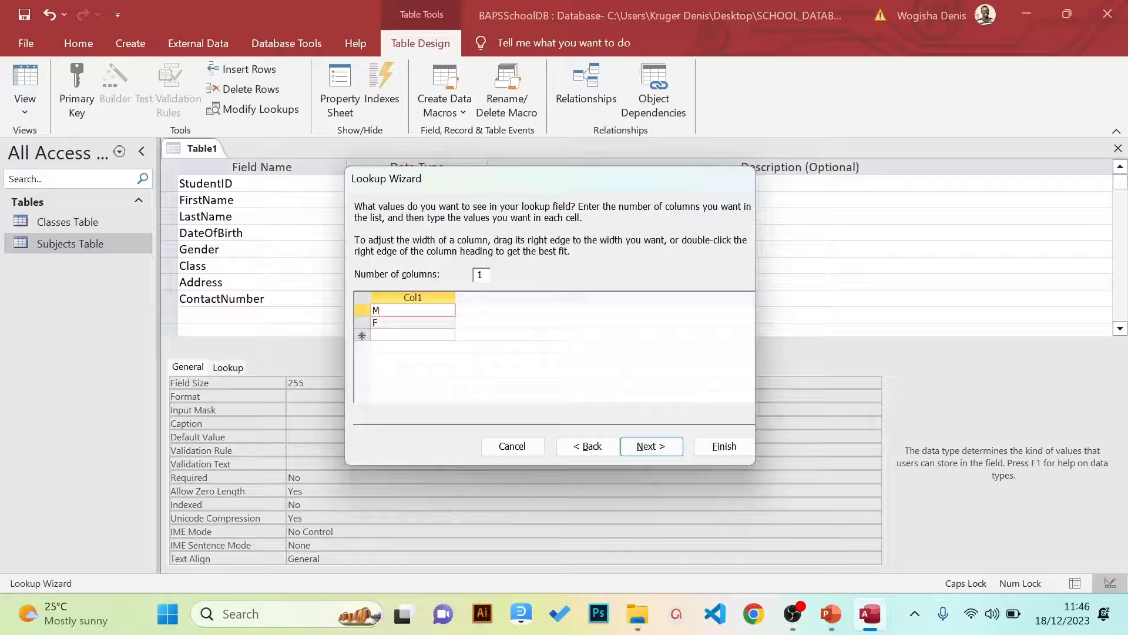
click(646, 446)
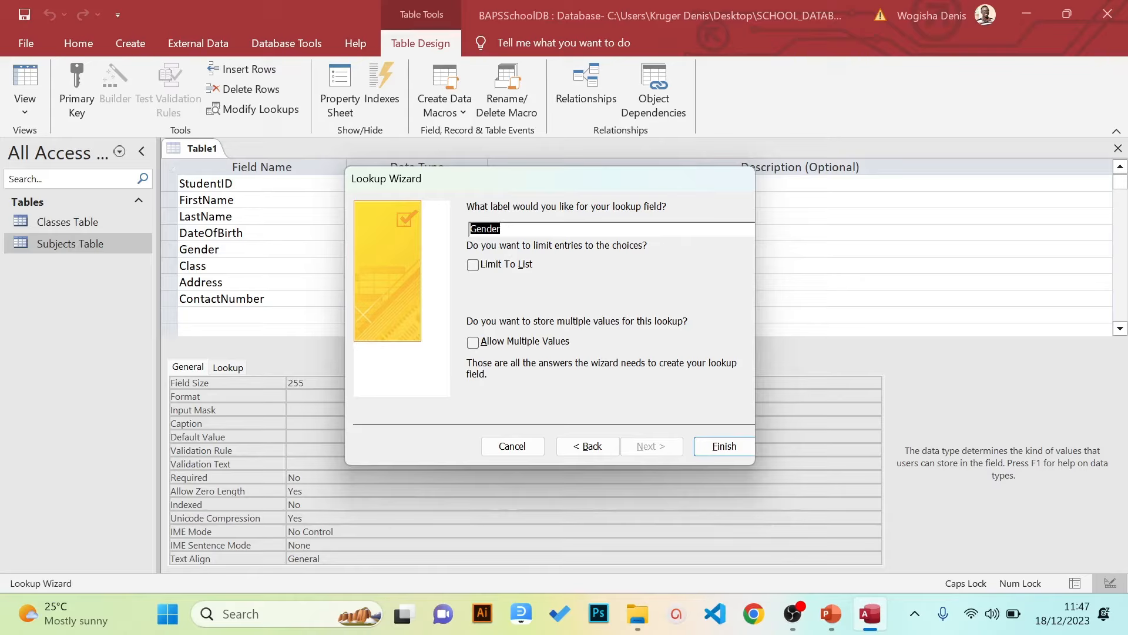
click(473, 265)
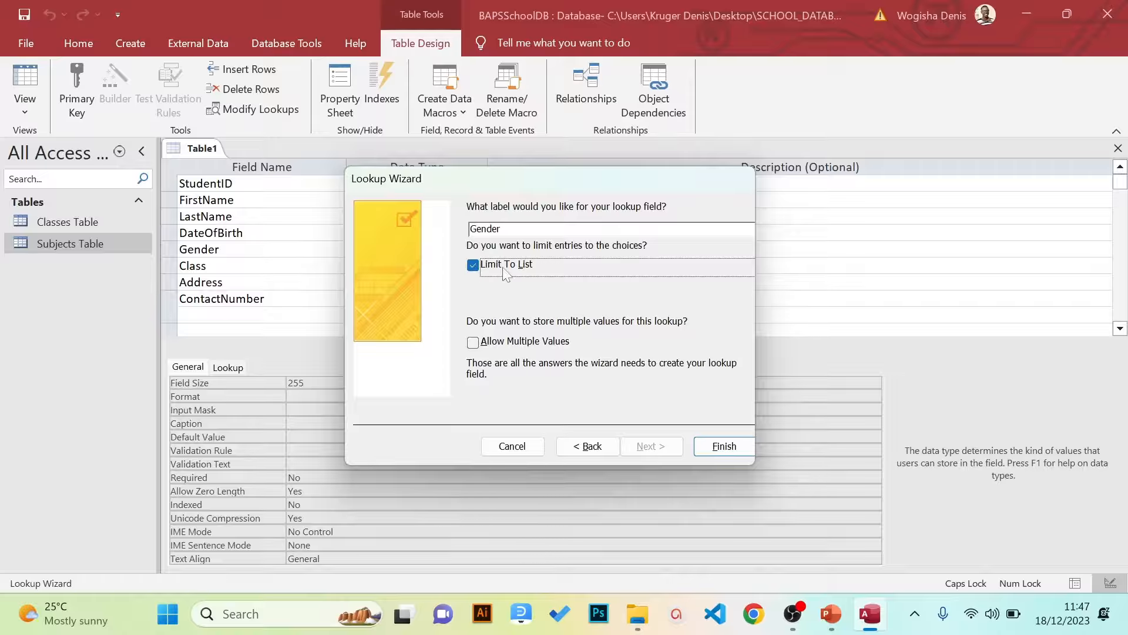
click(724, 446)
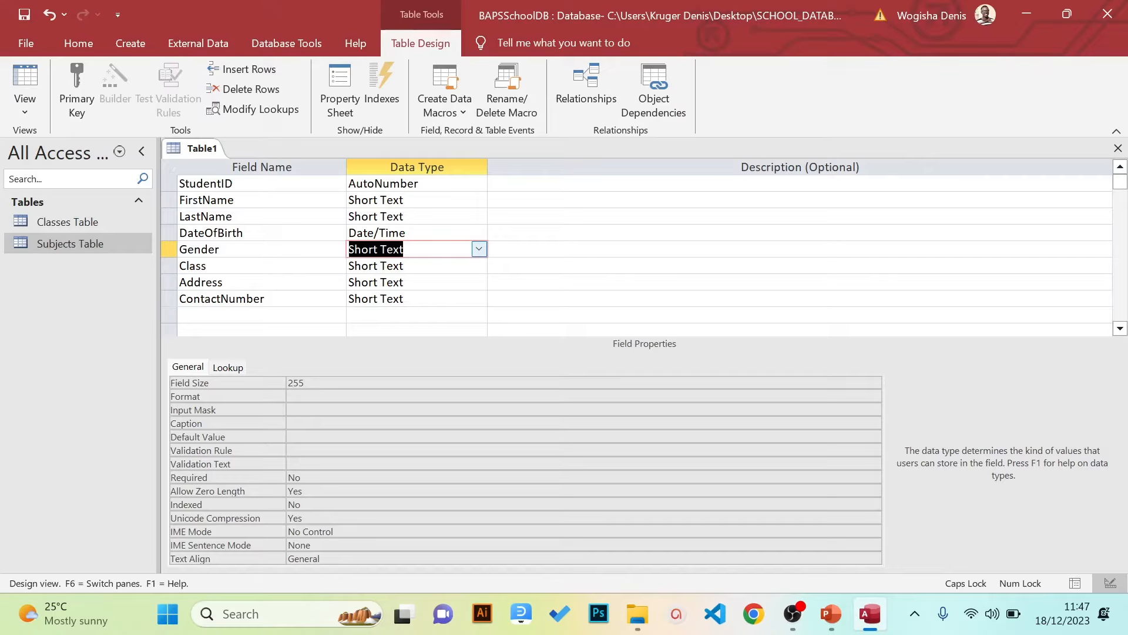
Start the Lookup Wizard for the Class field
click(478, 266)
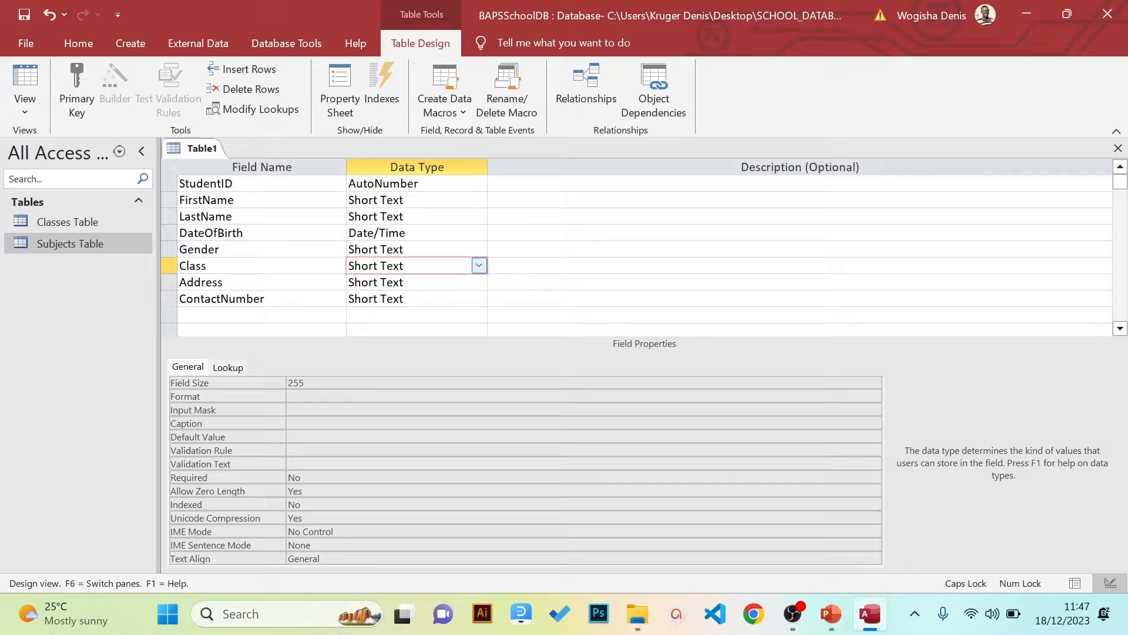
click(479, 267)
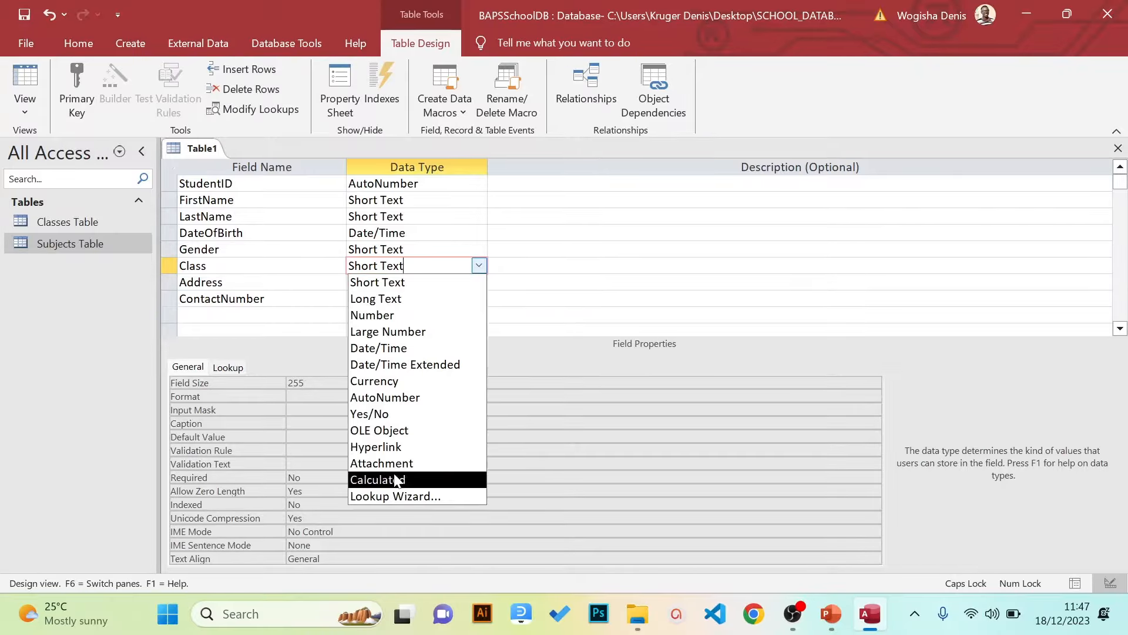
click(388, 495)
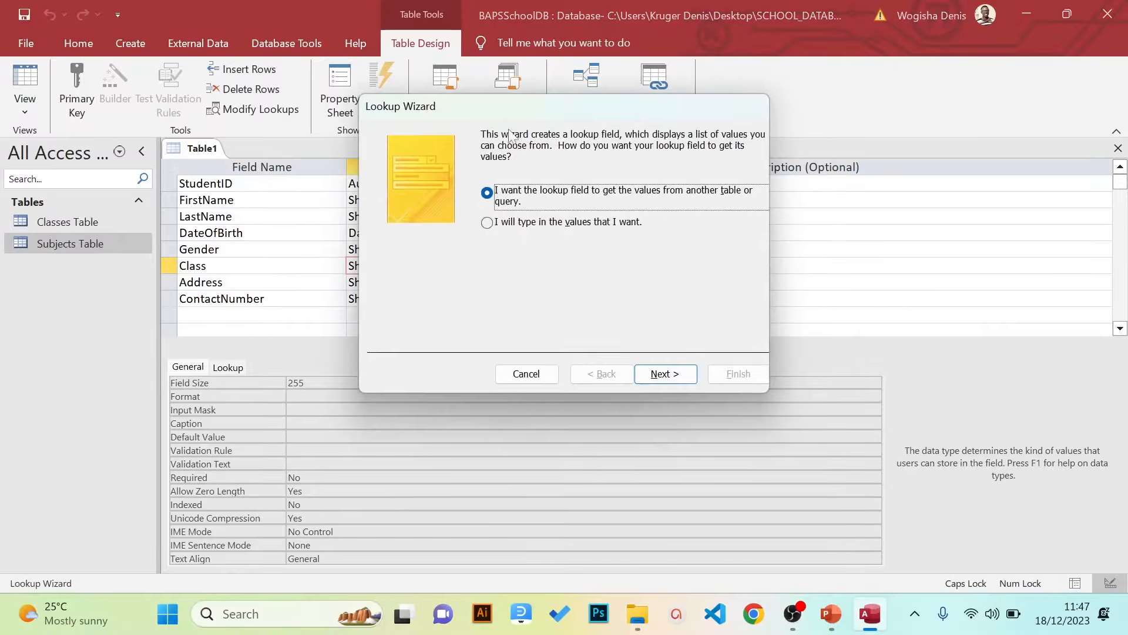
drag(513, 106, 491, 145)
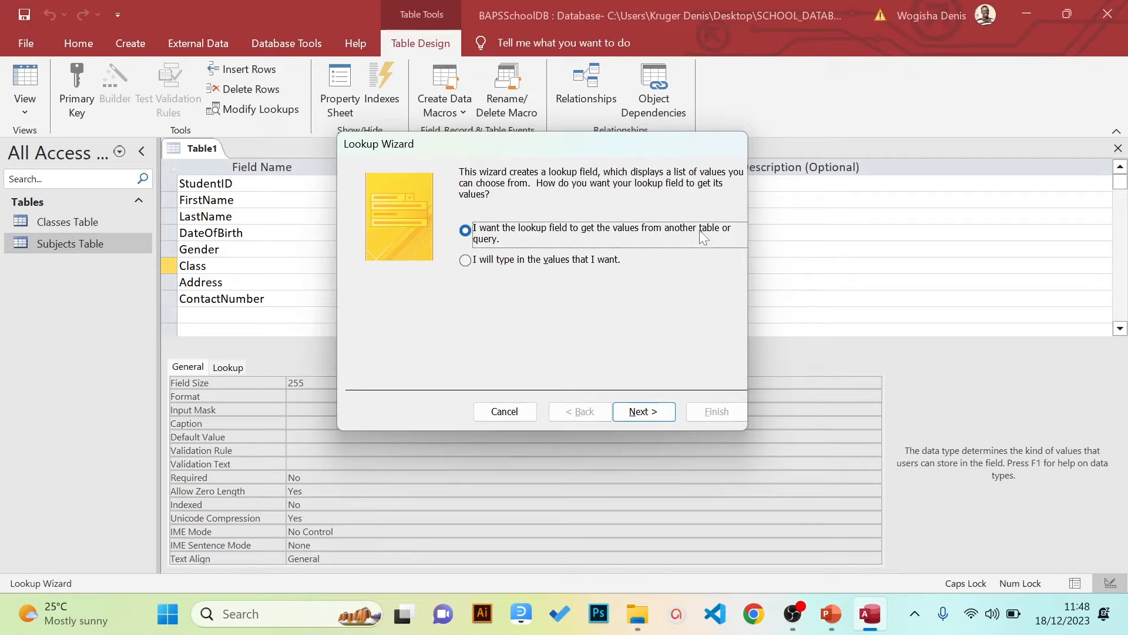
Choose Classes Table as the lookup source and select its ClassName field
click(640, 421)
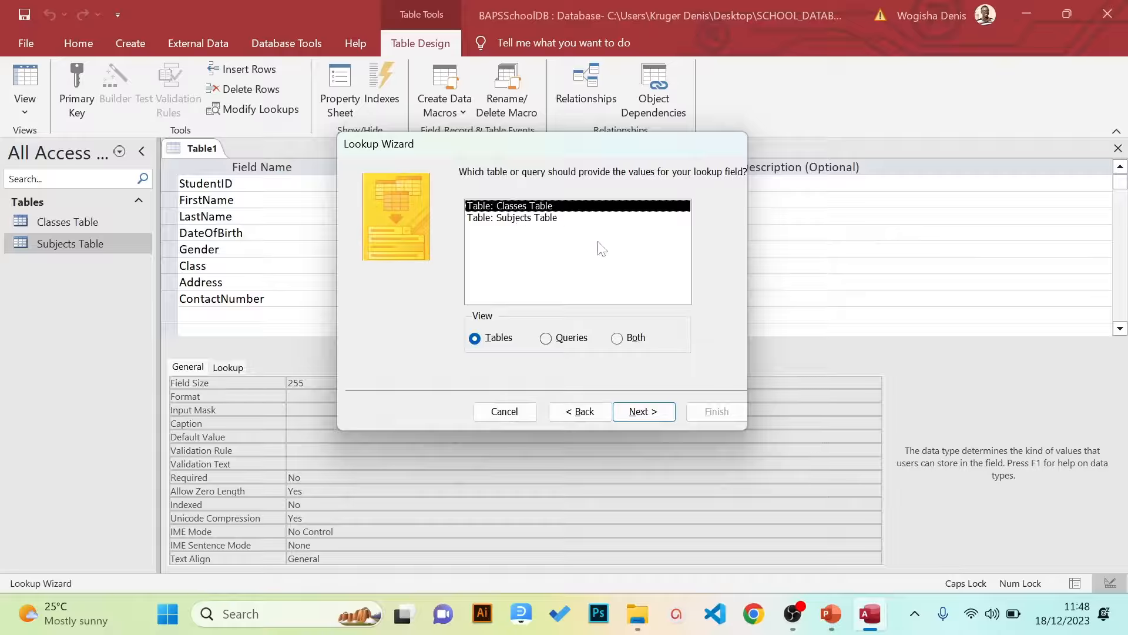
click(632, 417)
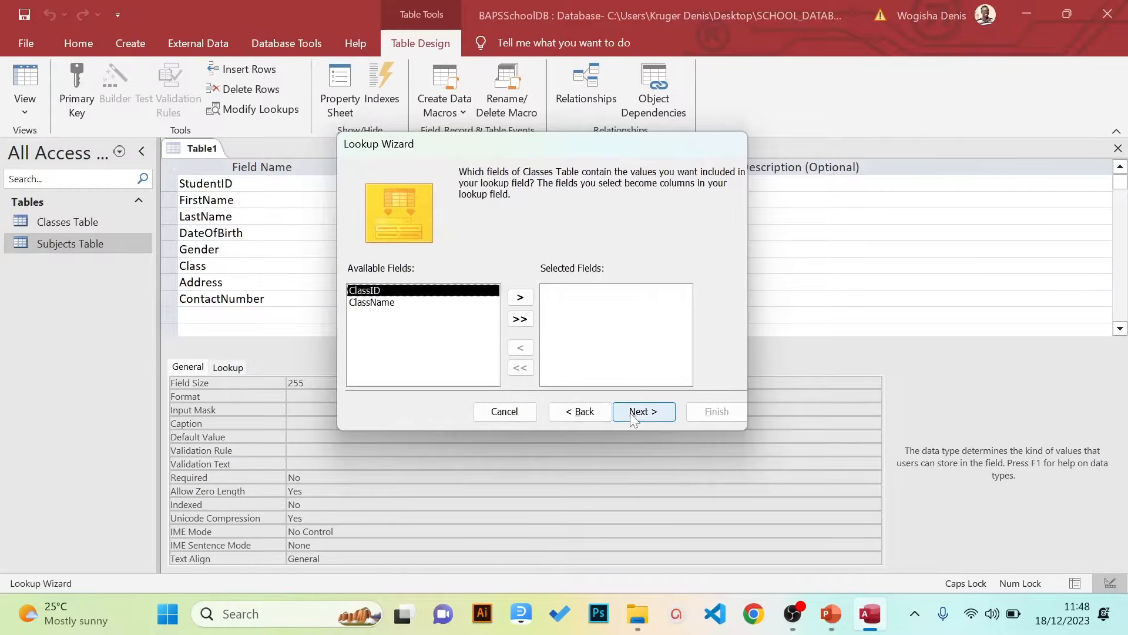
click(569, 414)
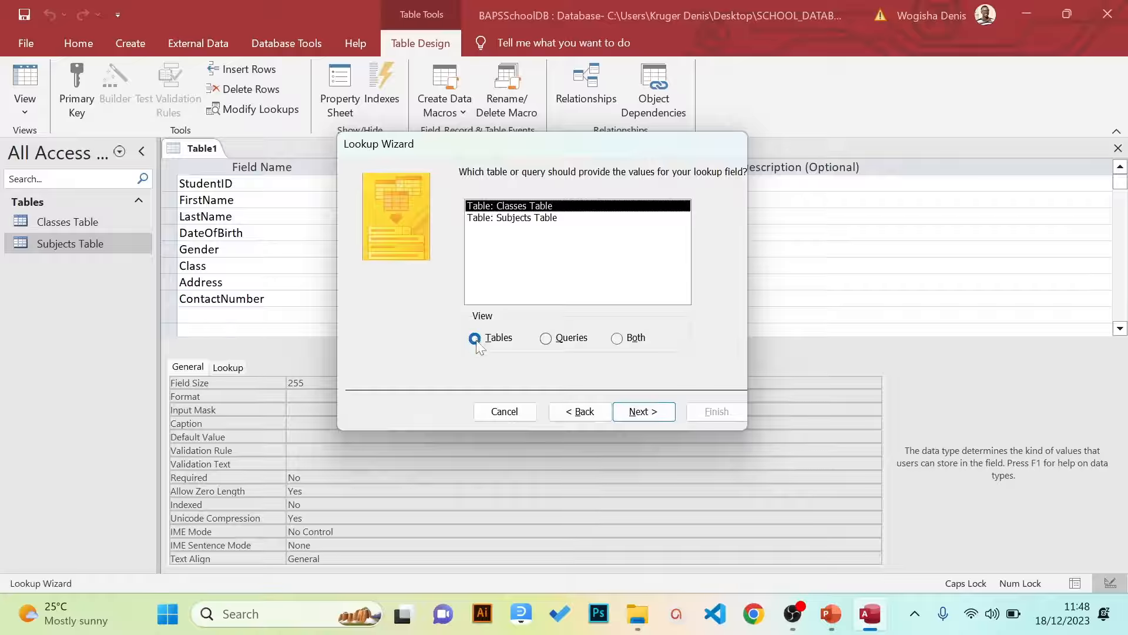
click(623, 413)
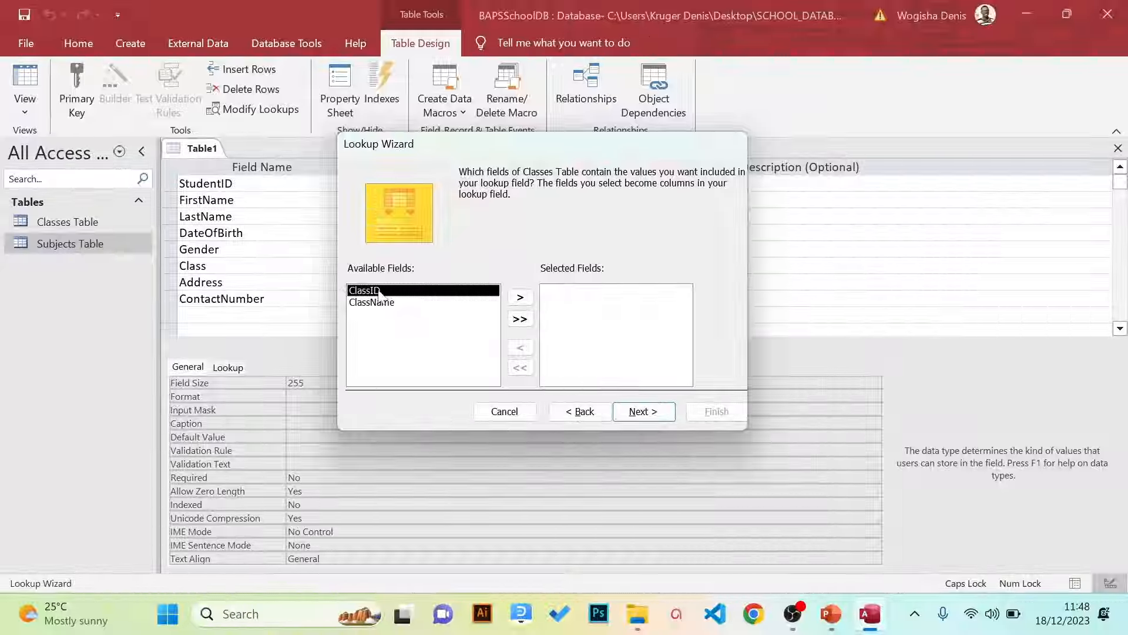
click(390, 306)
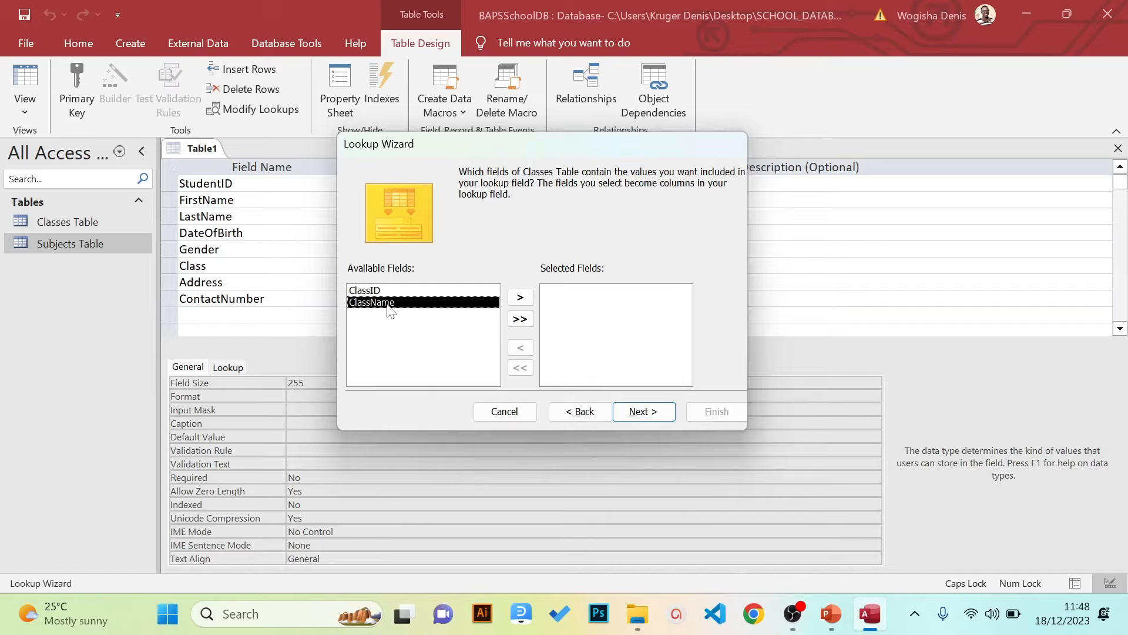
click(634, 412)
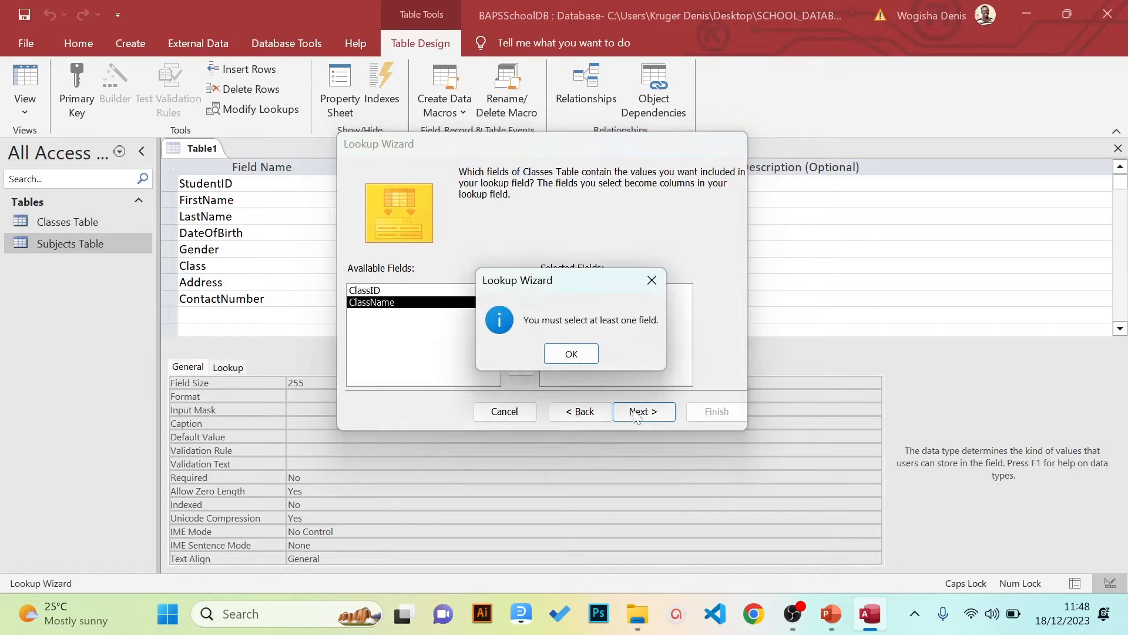
Add only ClassName as the lookup column and finish with default sort, width and label
click(572, 353)
click(520, 324)
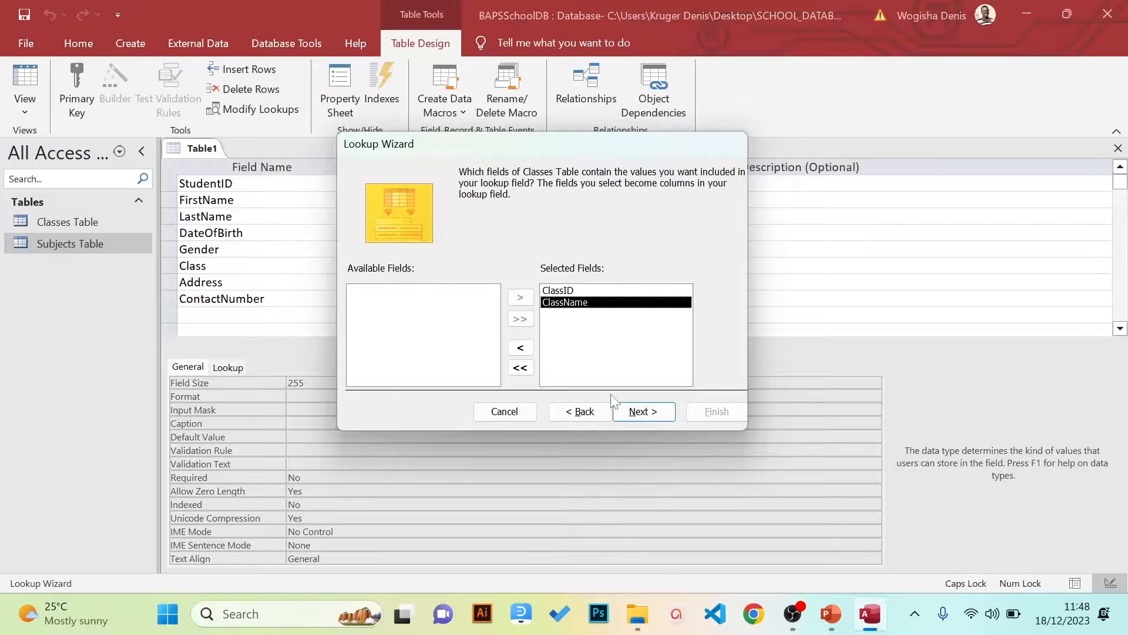
click(520, 367)
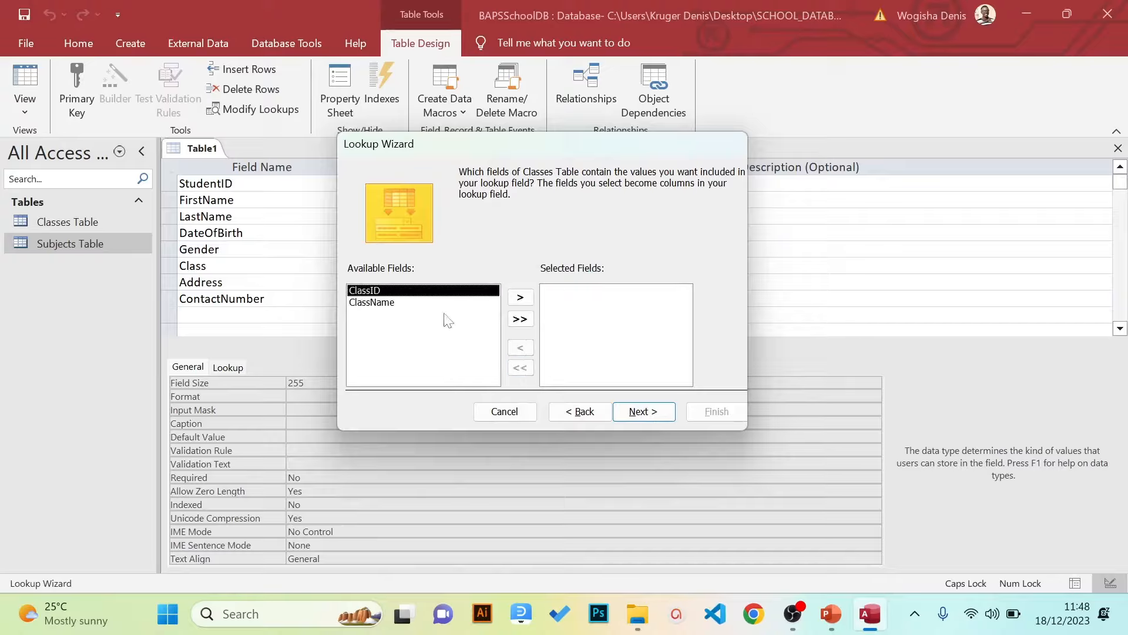
click(457, 303)
click(520, 298)
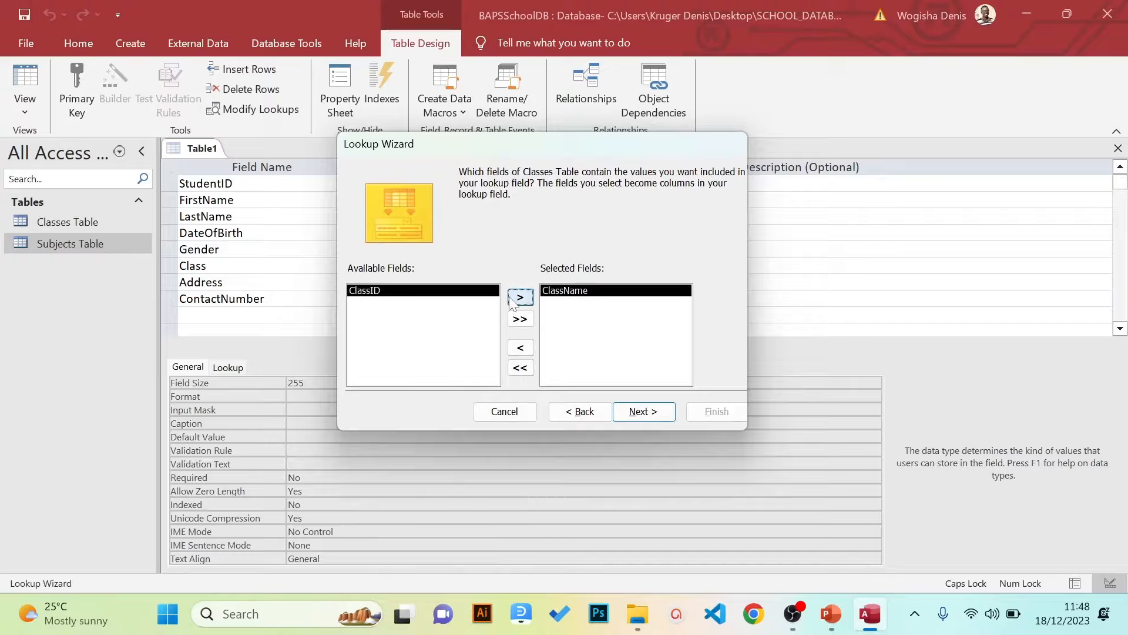
click(632, 414)
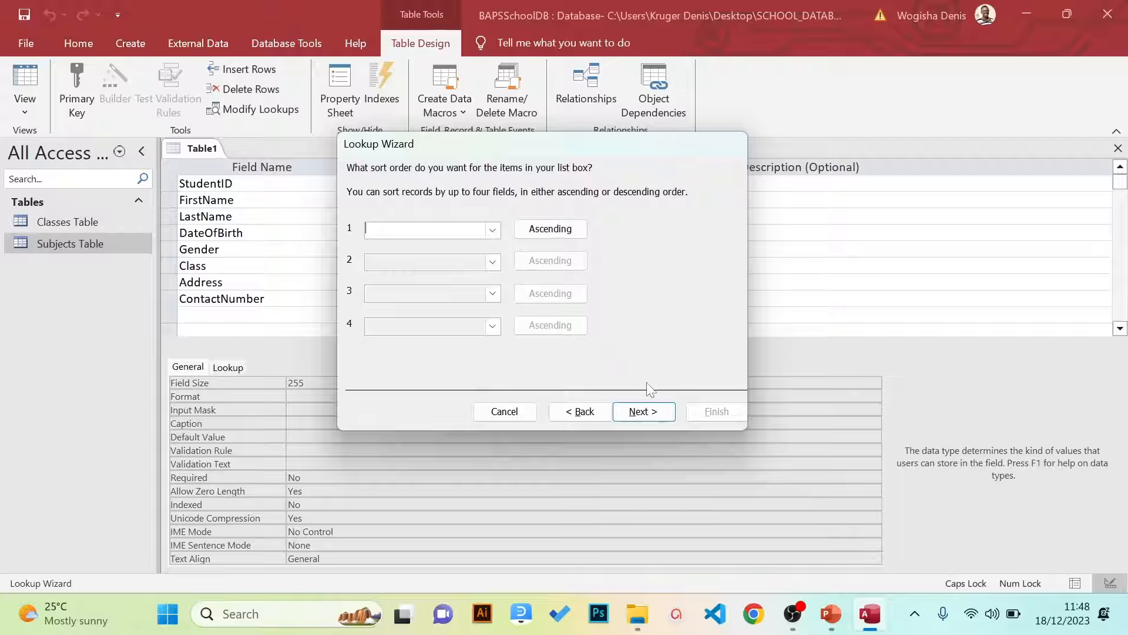
click(641, 411)
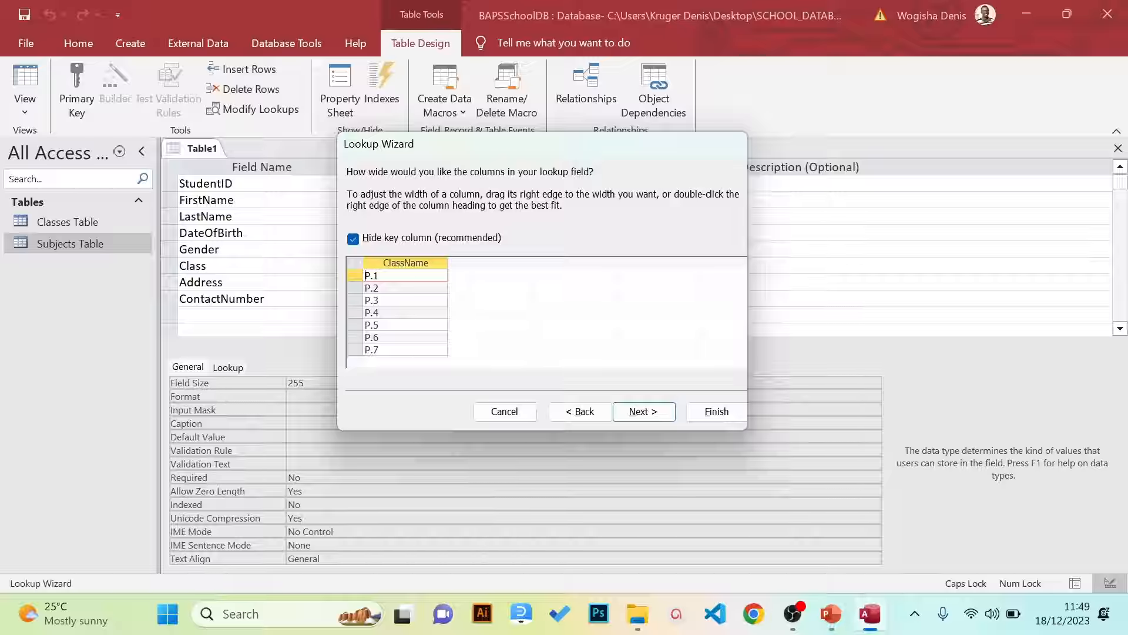
click(643, 412)
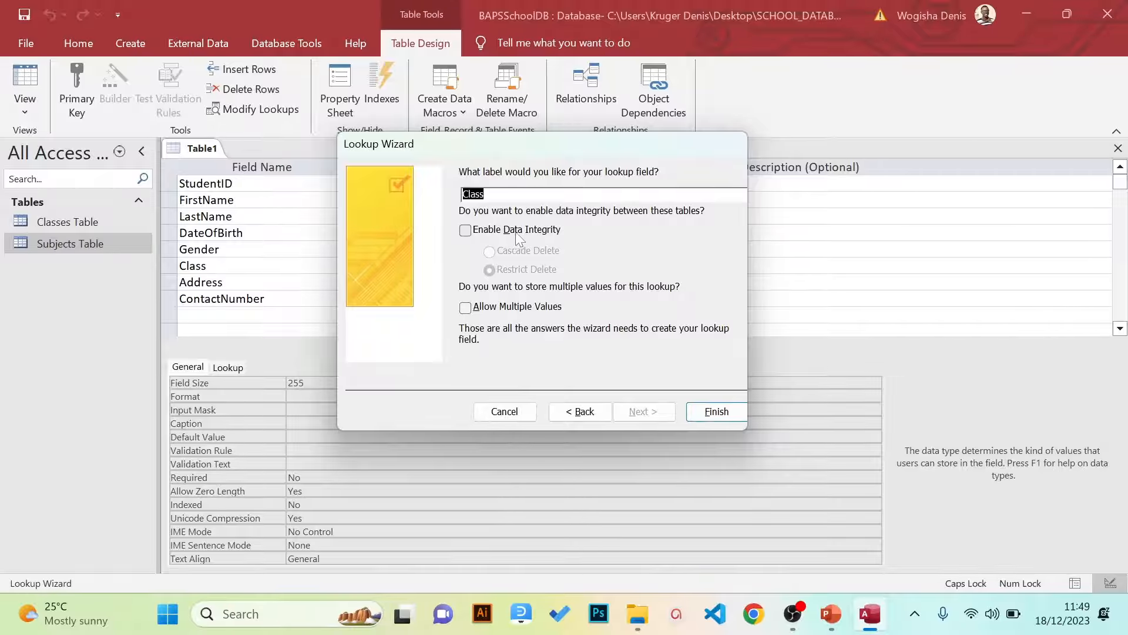
click(713, 411)
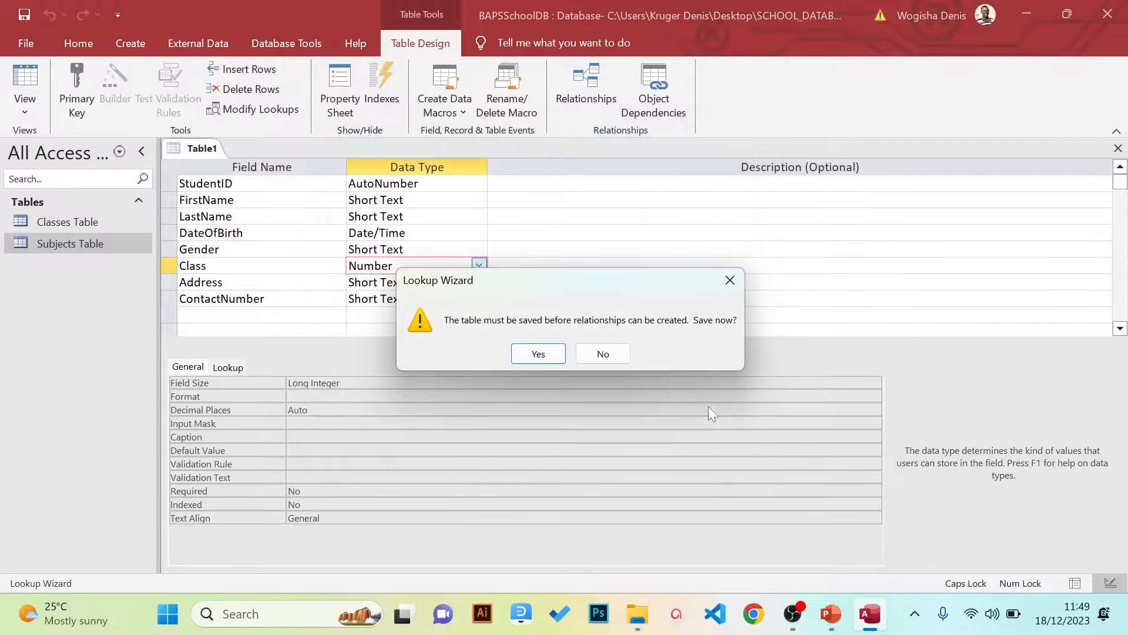
click(543, 355)
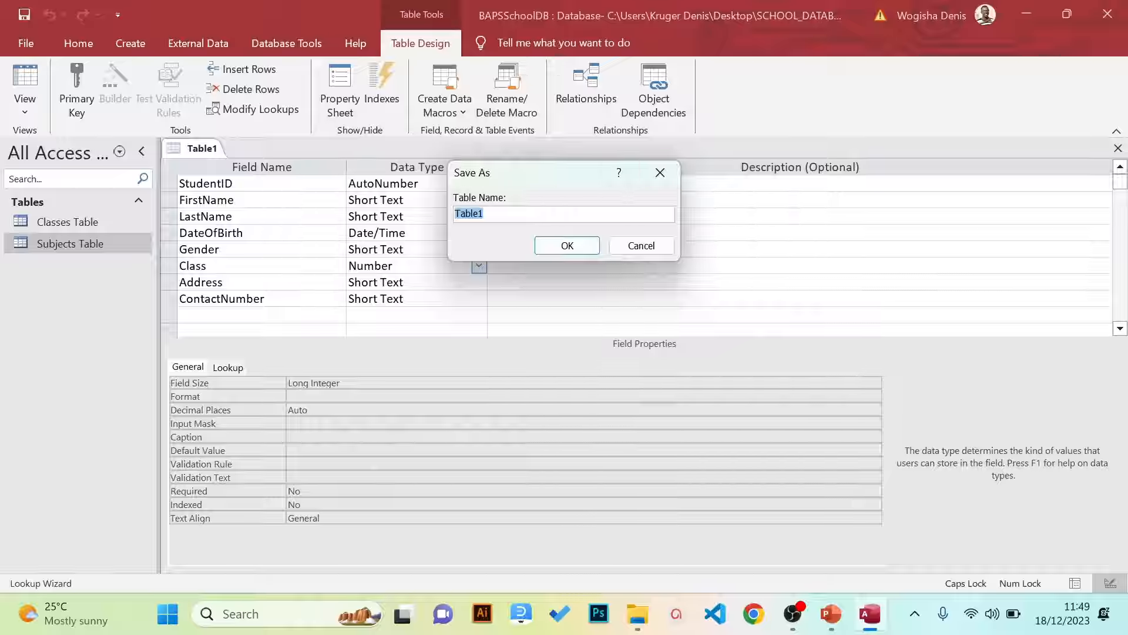
click(486, 214)
key(BackSpace)
key(BackSpace)
key(BackSpace)
text(S)
key(Caps_Lock)
text(tudents)
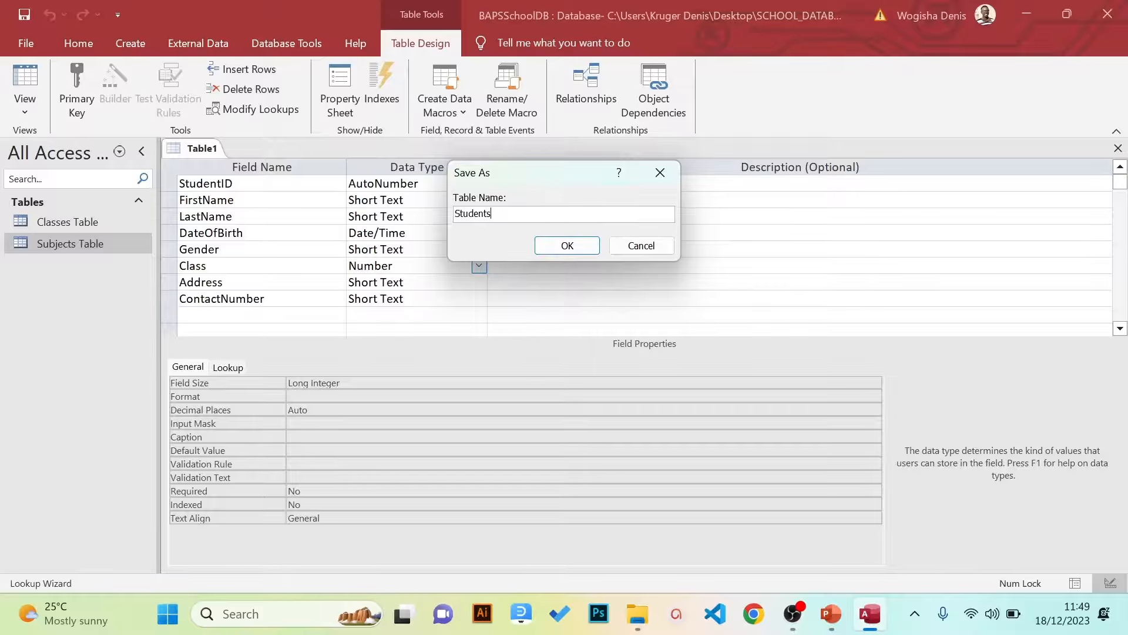
text( Table)
key(Return)
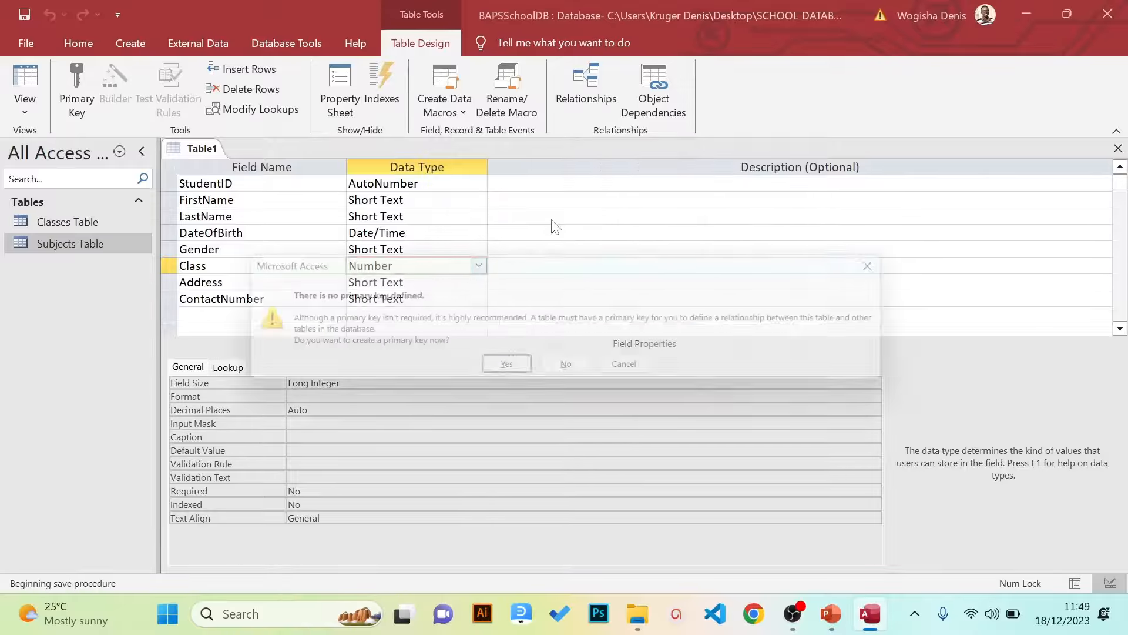
key(Escape)
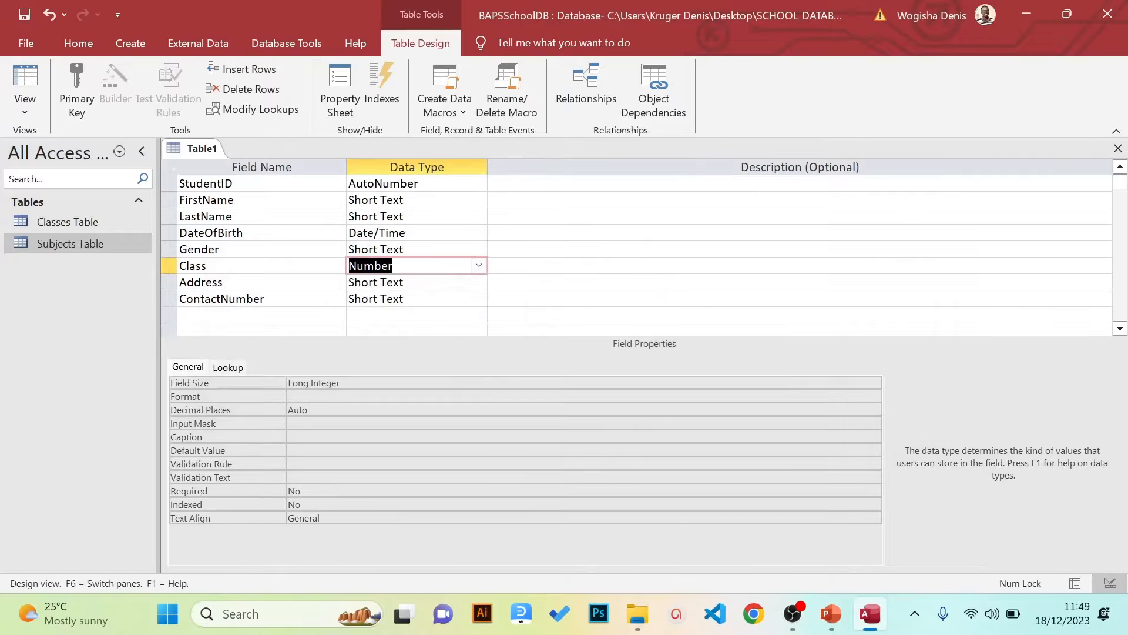
click(479, 233)
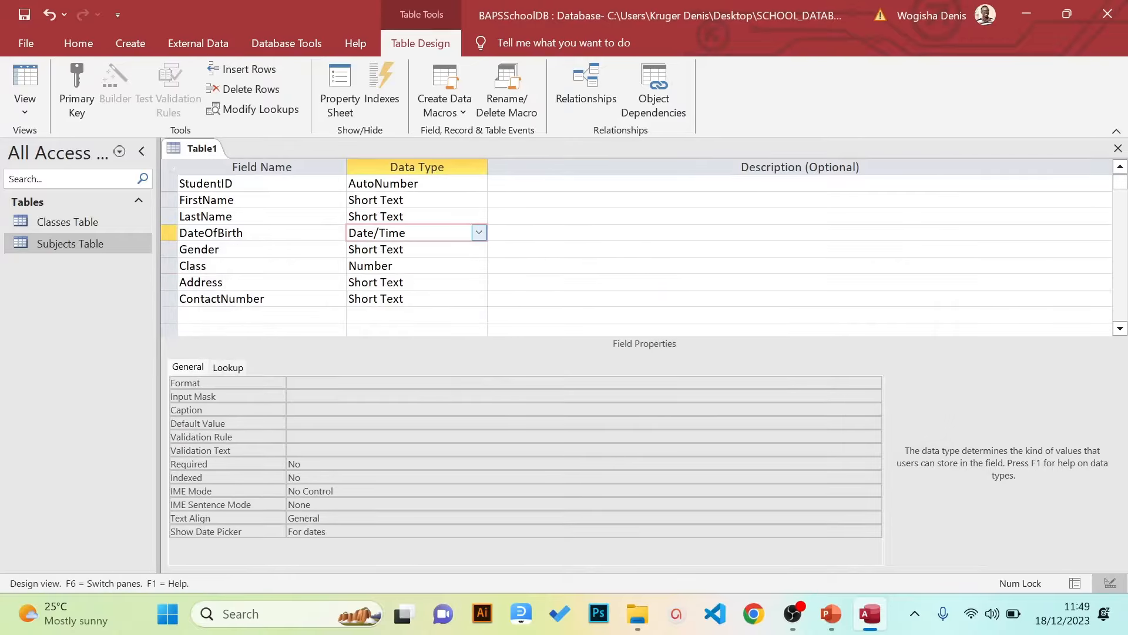
key(Up)
key(Up)
key(Up)
Make StudentID the primary key and start the Lookup Wizard for Class
click(237, 183)
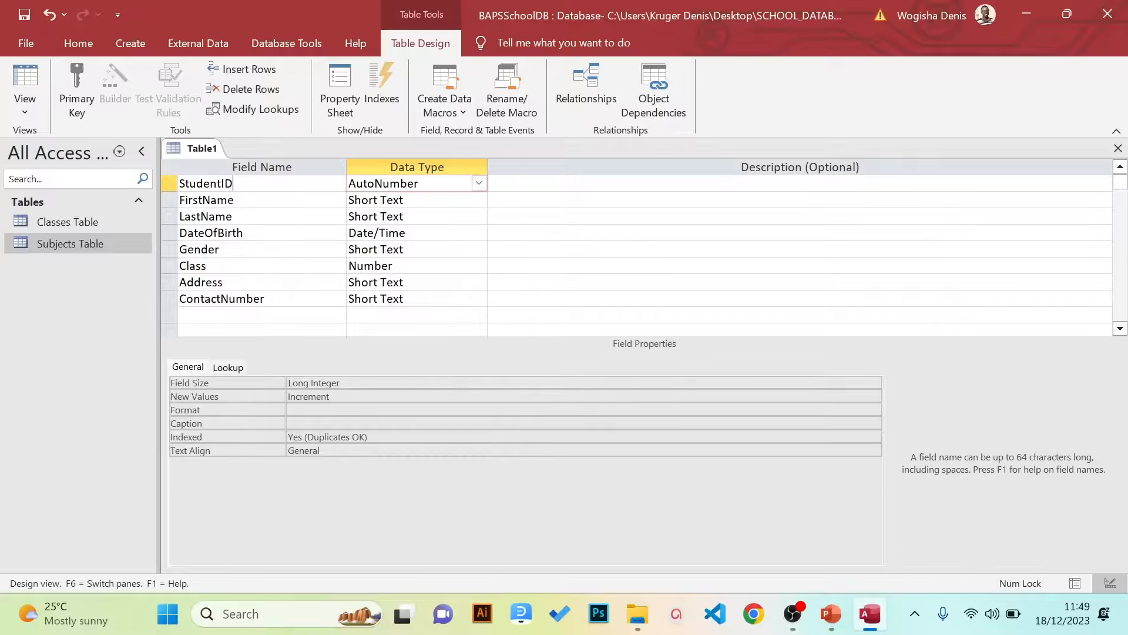
click(82, 93)
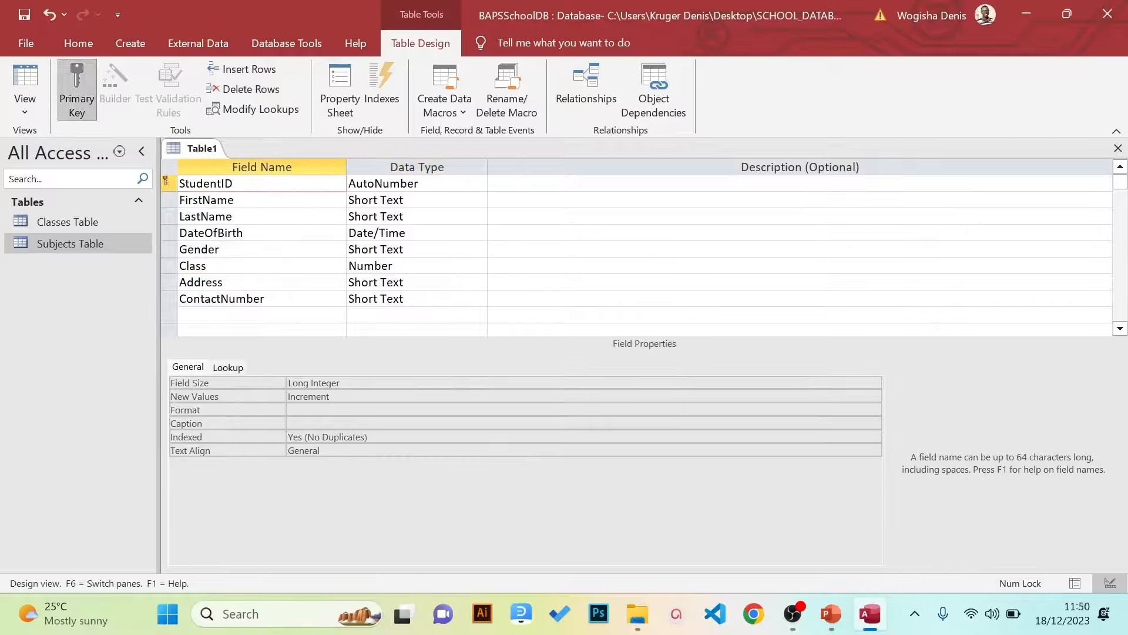
click(374, 266)
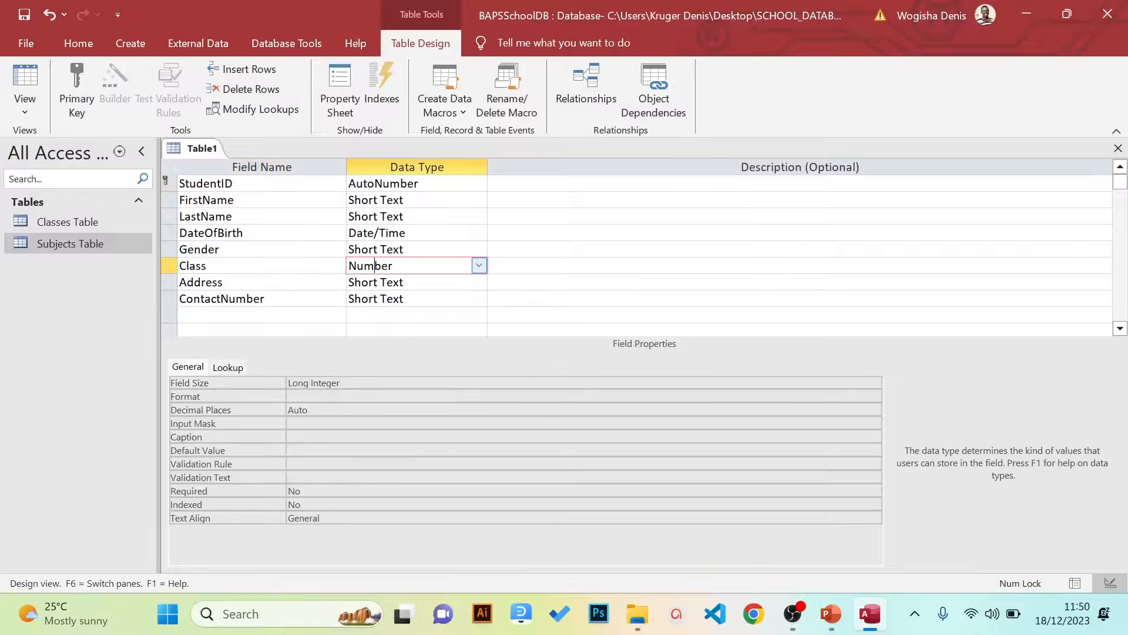
click(479, 265)
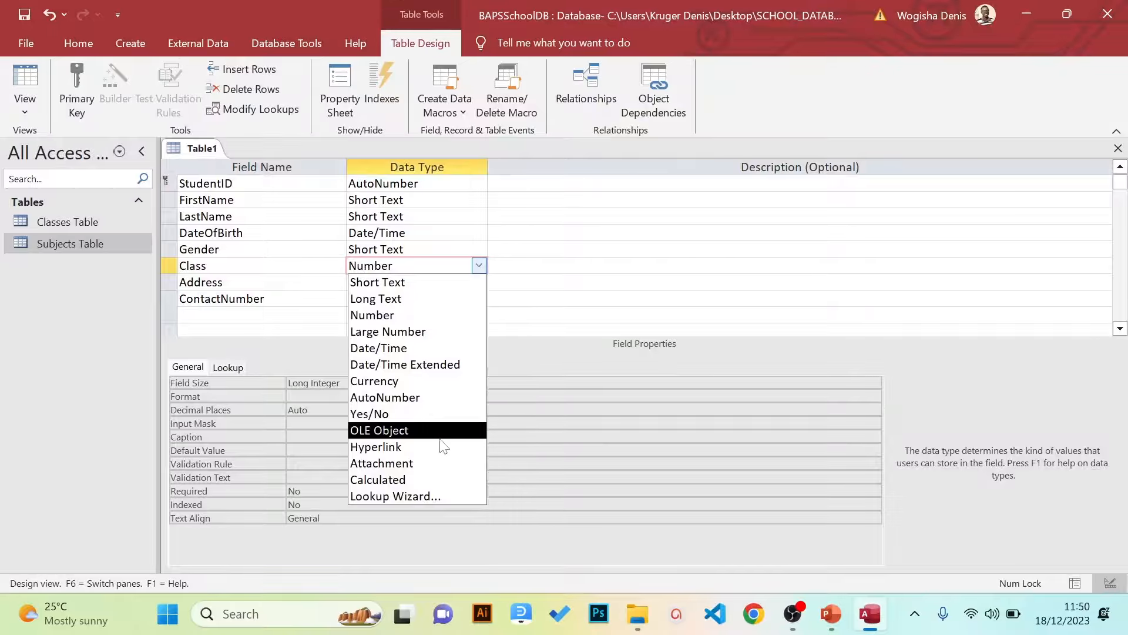
click(418, 495)
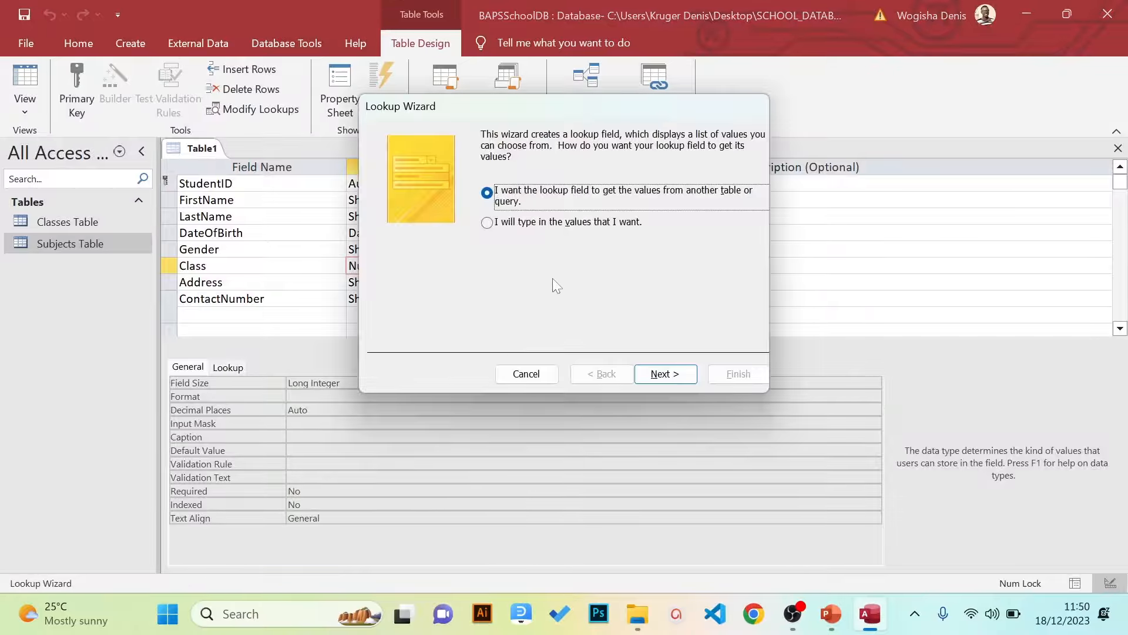
Take the Class lookup values from Classes Table, keeping only the ClassName field
click(667, 375)
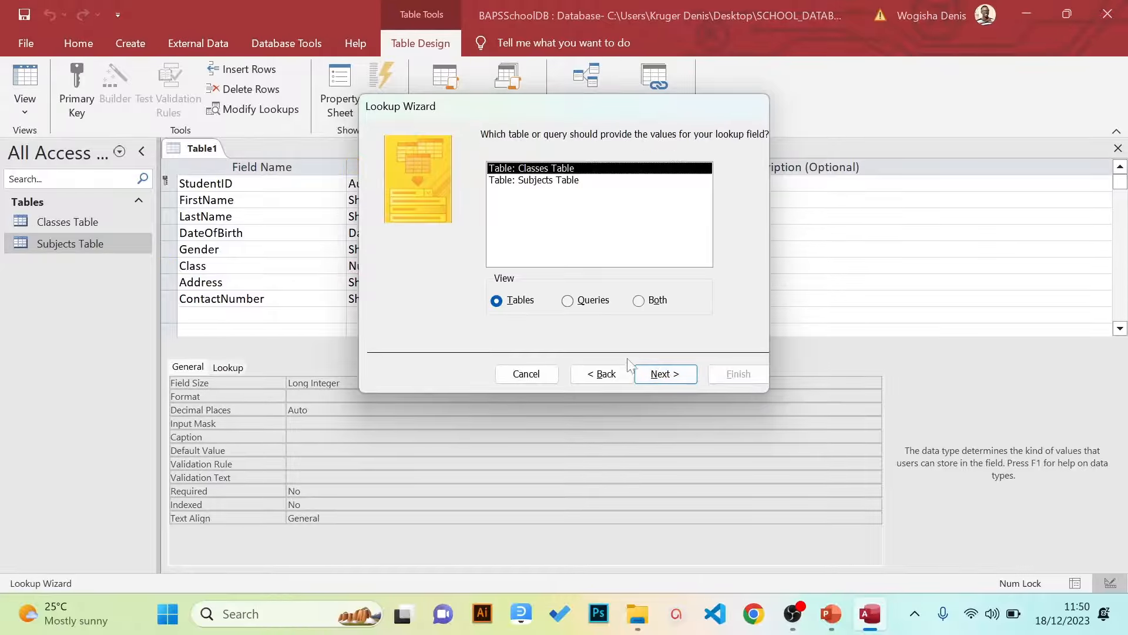
click(658, 374)
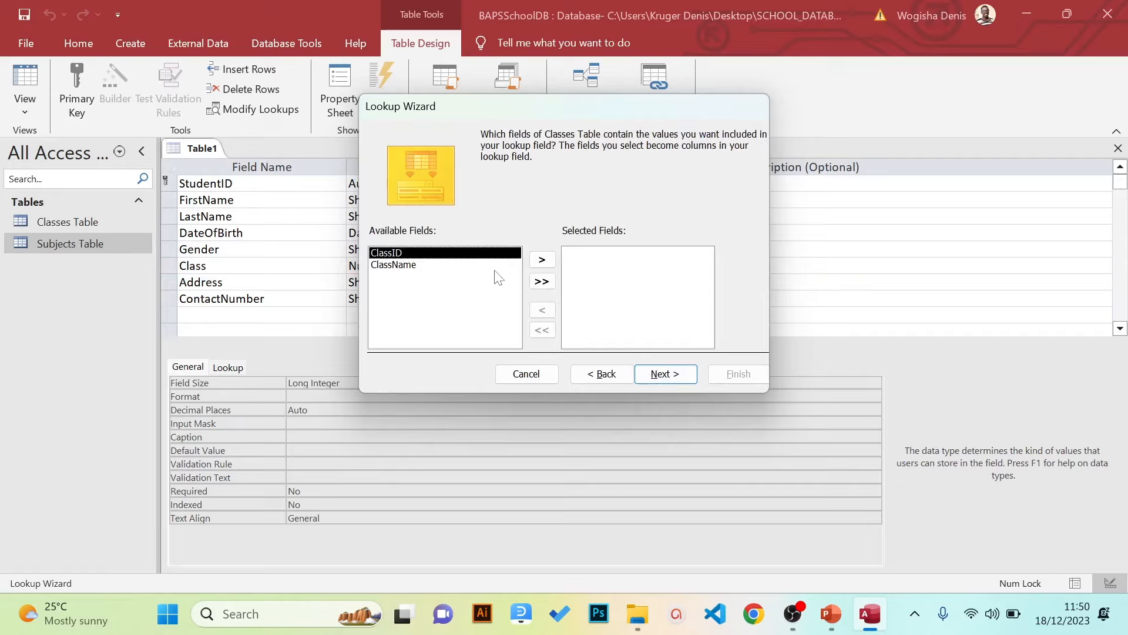
click(493, 268)
click(542, 283)
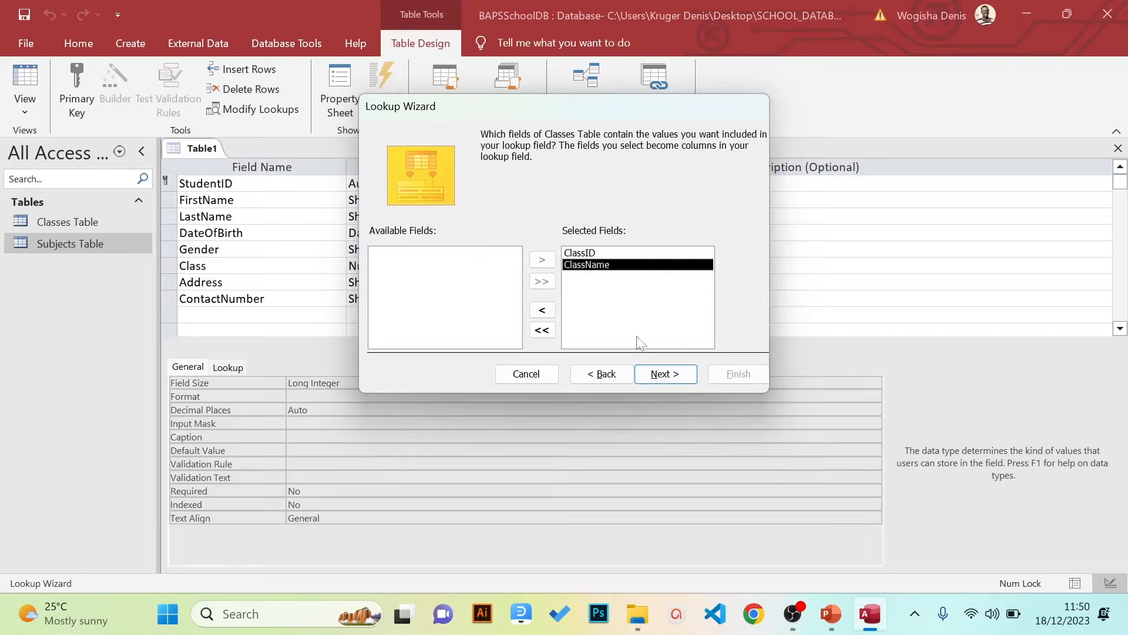
click(656, 379)
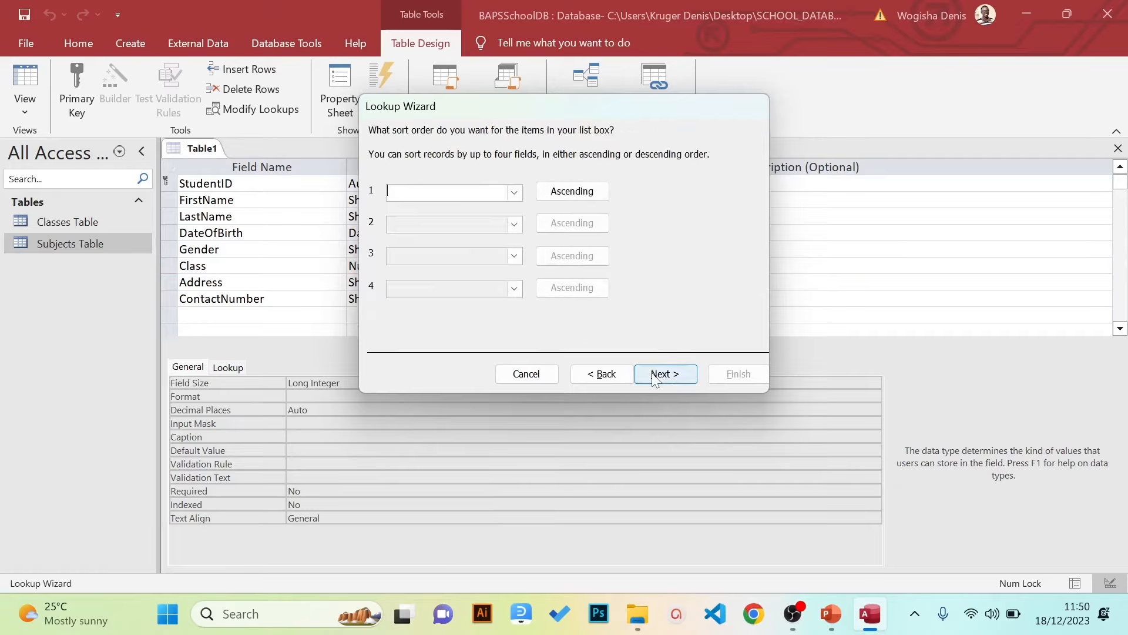
click(602, 374)
click(541, 330)
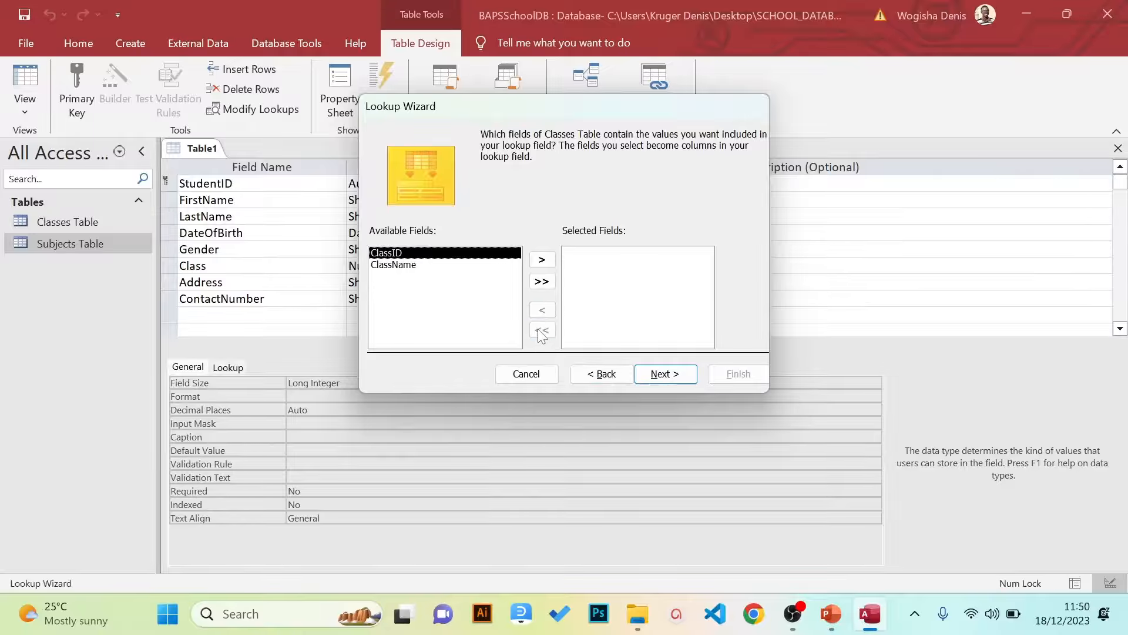
click(488, 265)
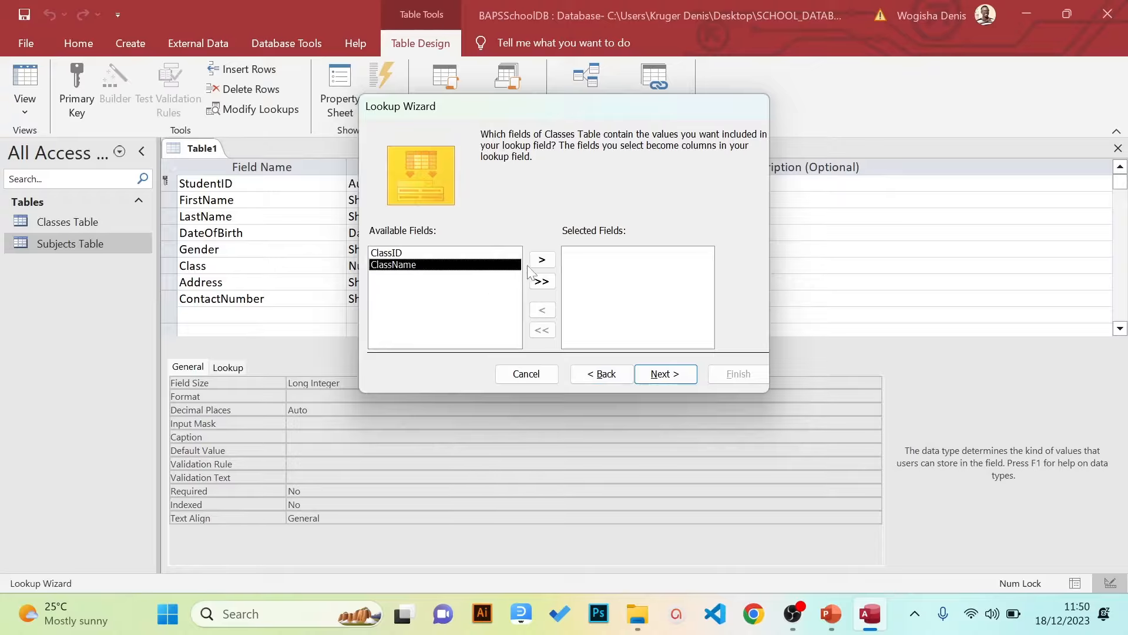
click(542, 259)
Finish the Class lookup with default sort and width, saving the table as Students Table
click(650, 372)
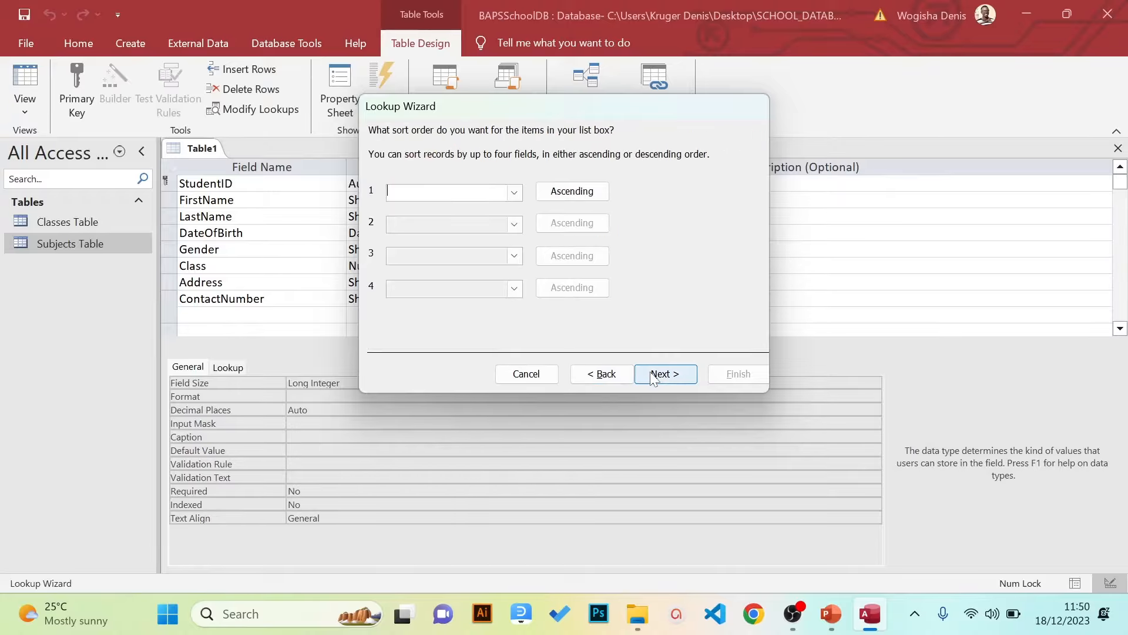
click(651, 375)
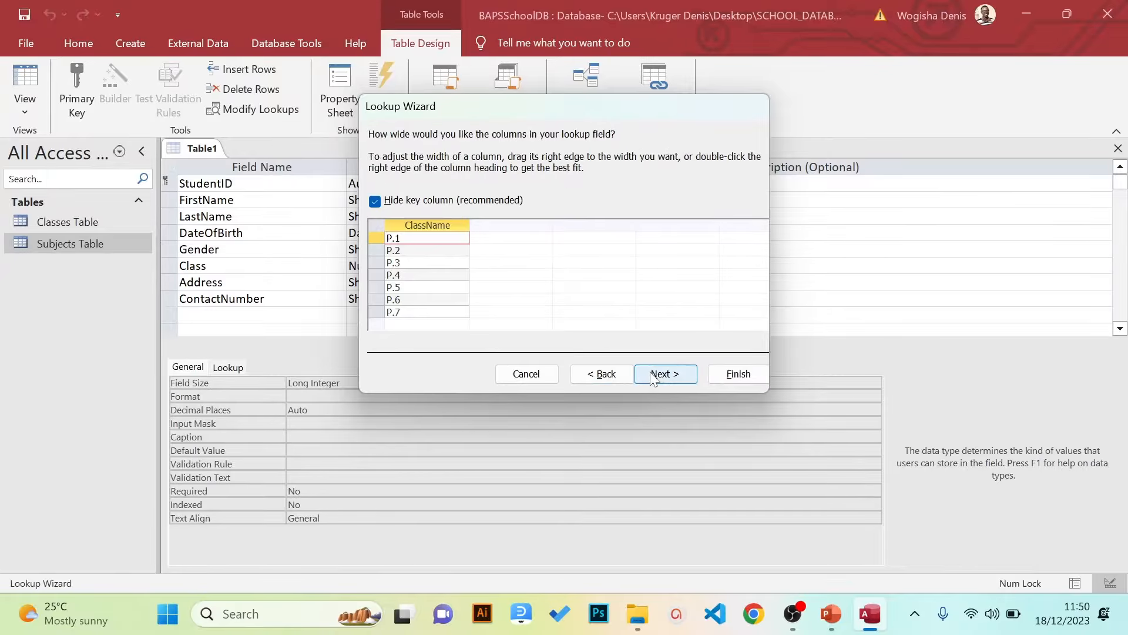
click(652, 374)
click(731, 374)
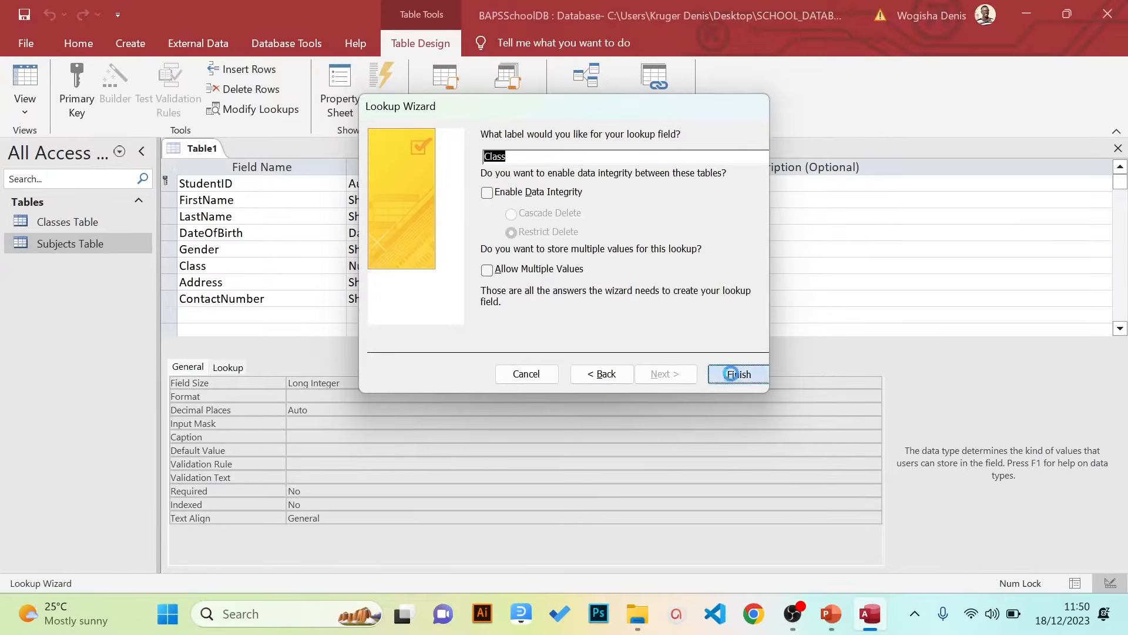
click(549, 358)
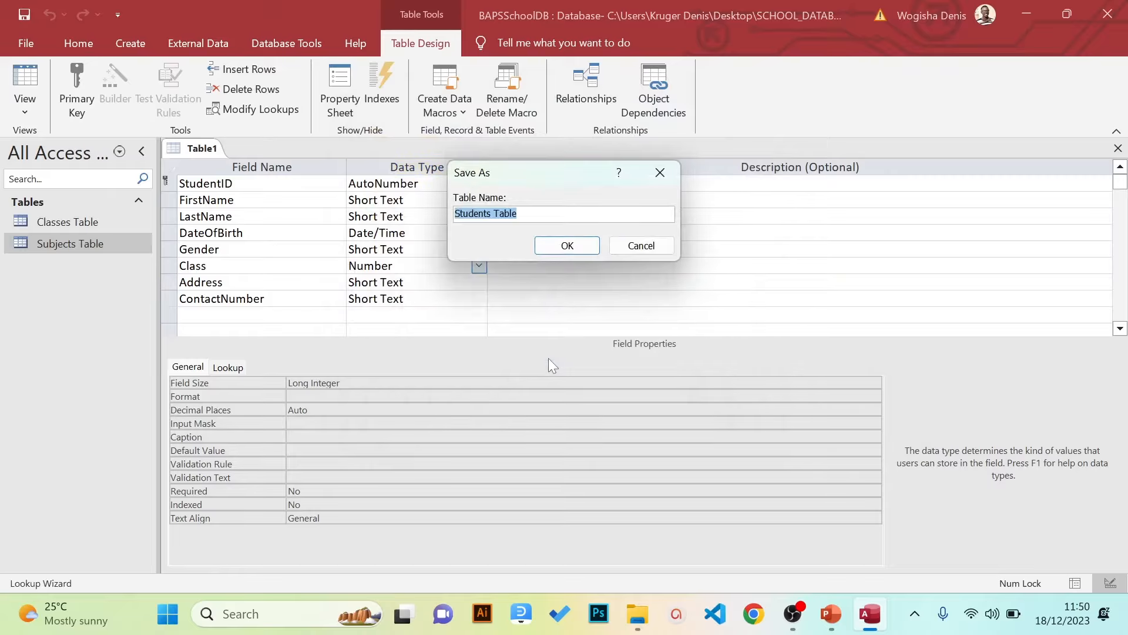
click(566, 247)
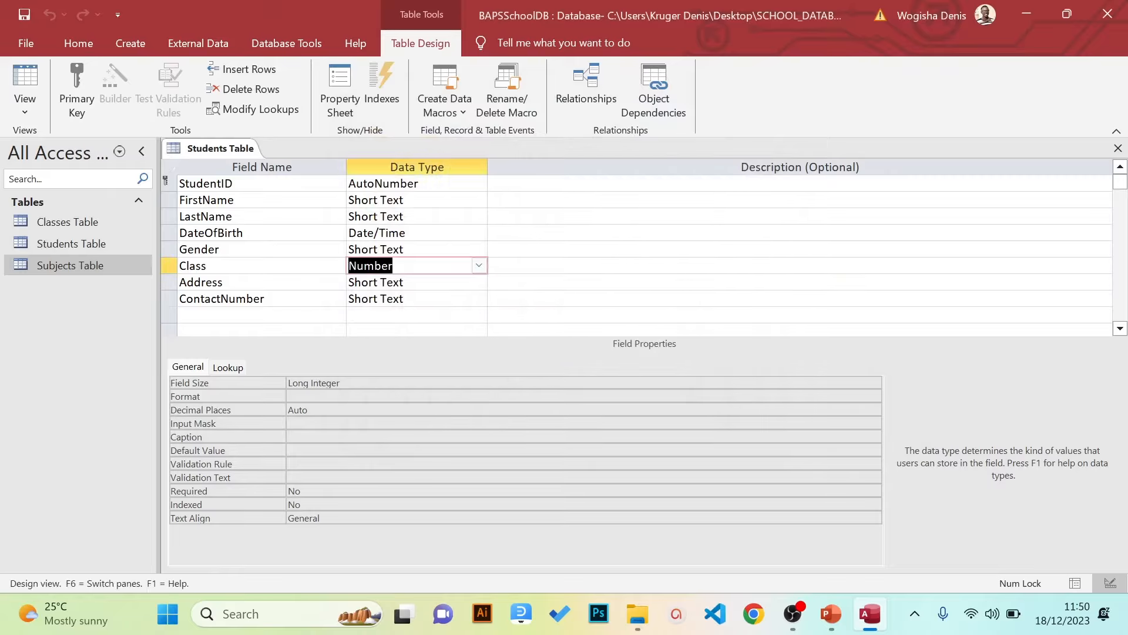
Change the Address field's data type from Short Text to Long Text
click(441, 282)
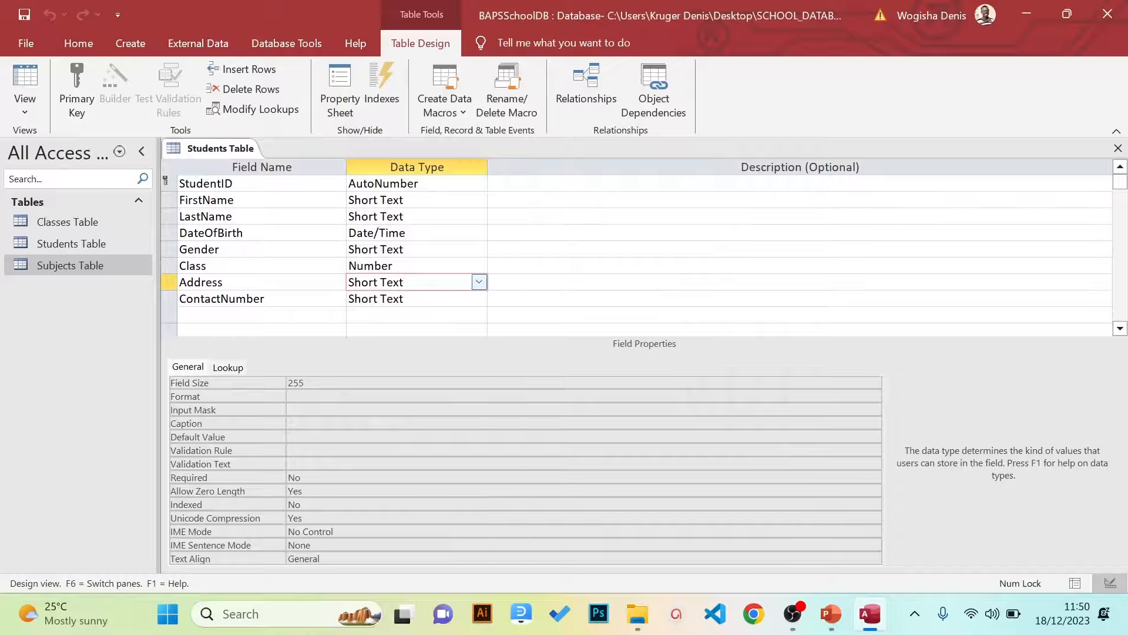
click(478, 286)
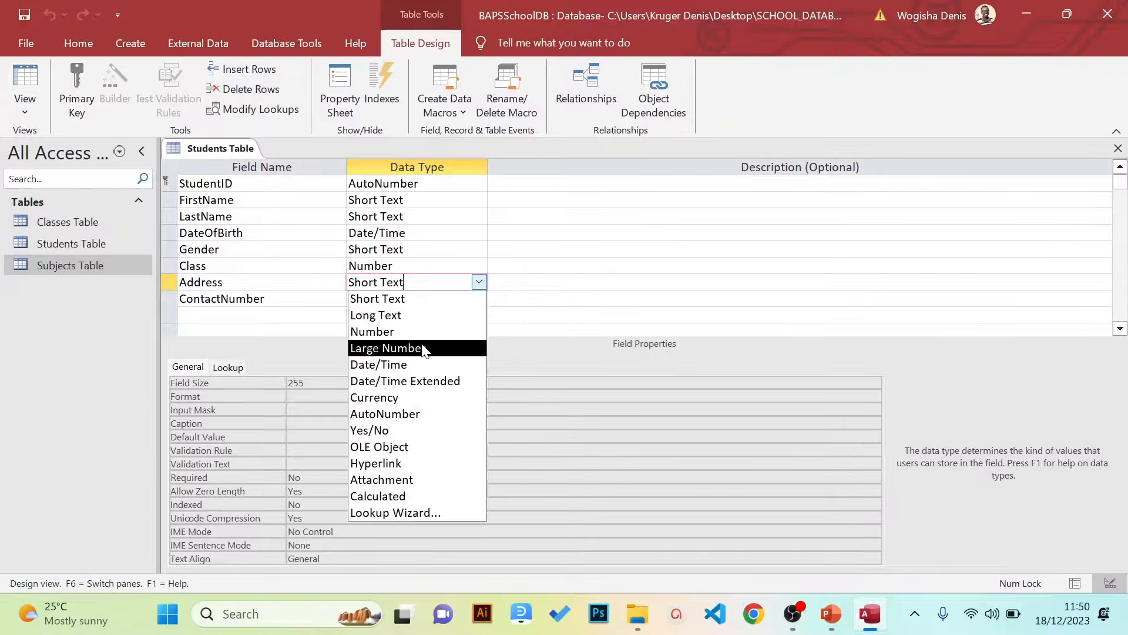
click(423, 321)
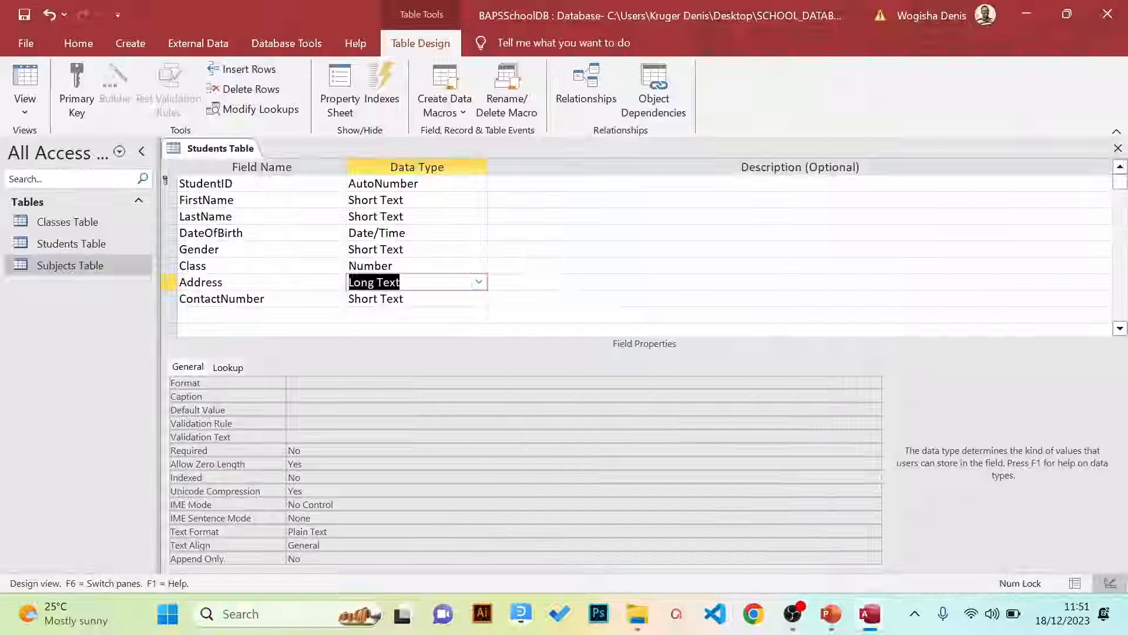
click(414, 299)
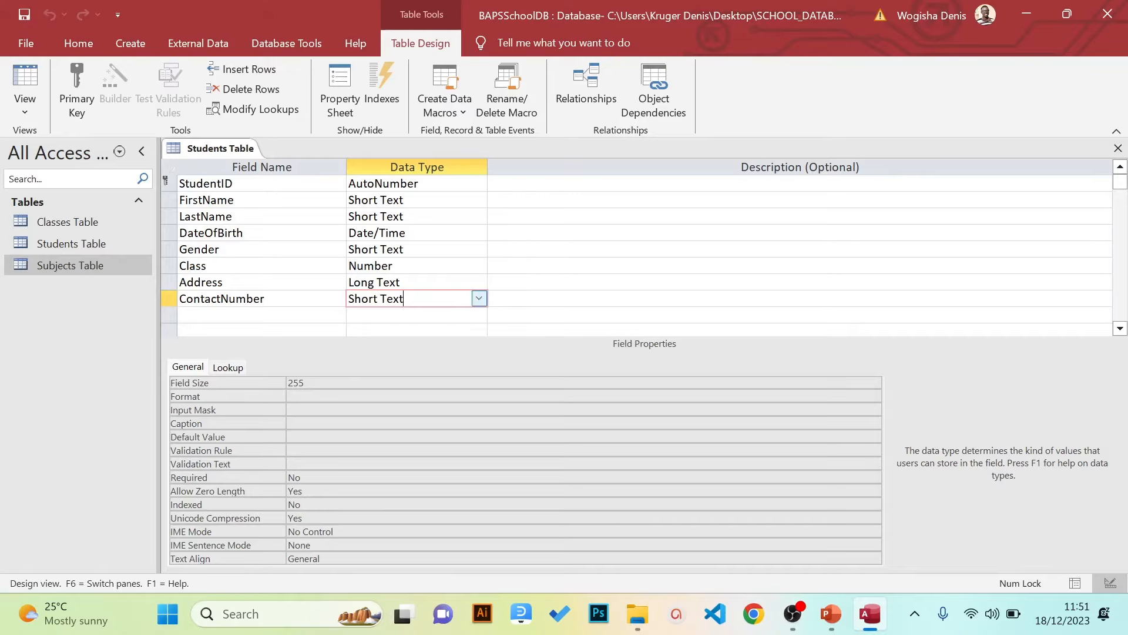
Switch Students Table to Datasheet View, then close it
click(34, 111)
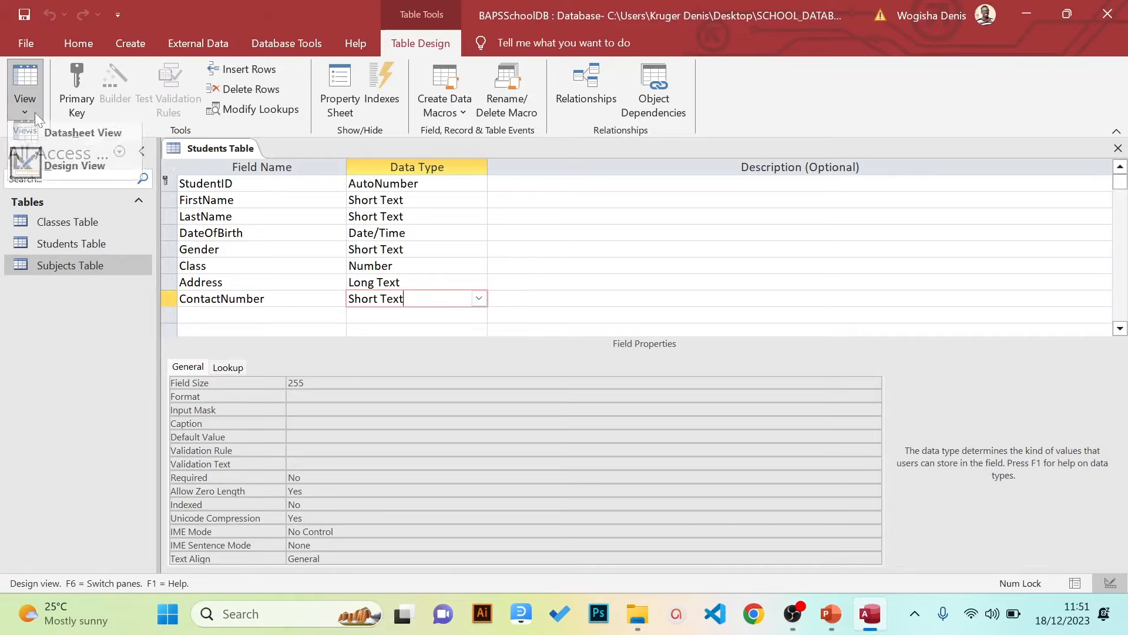
click(44, 134)
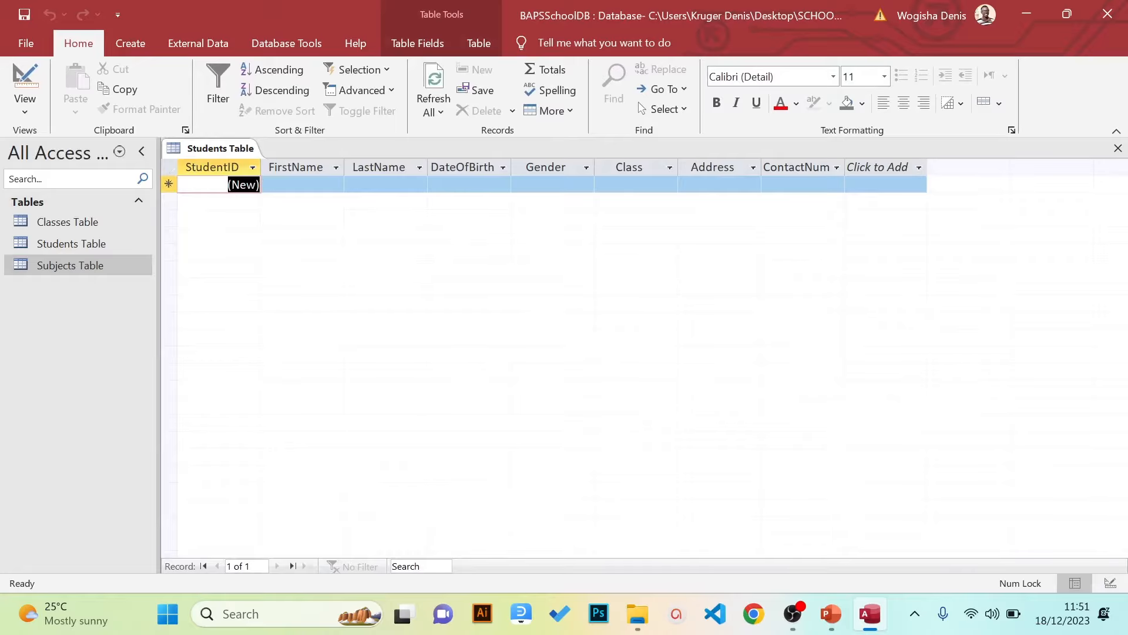
click(302, 184)
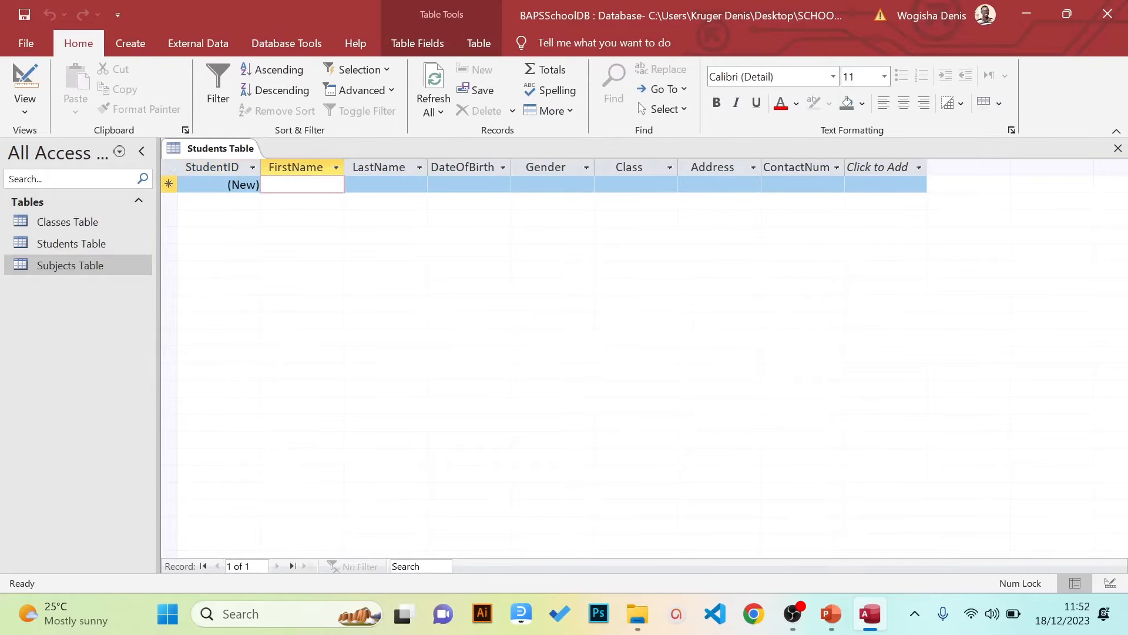
click(1119, 148)
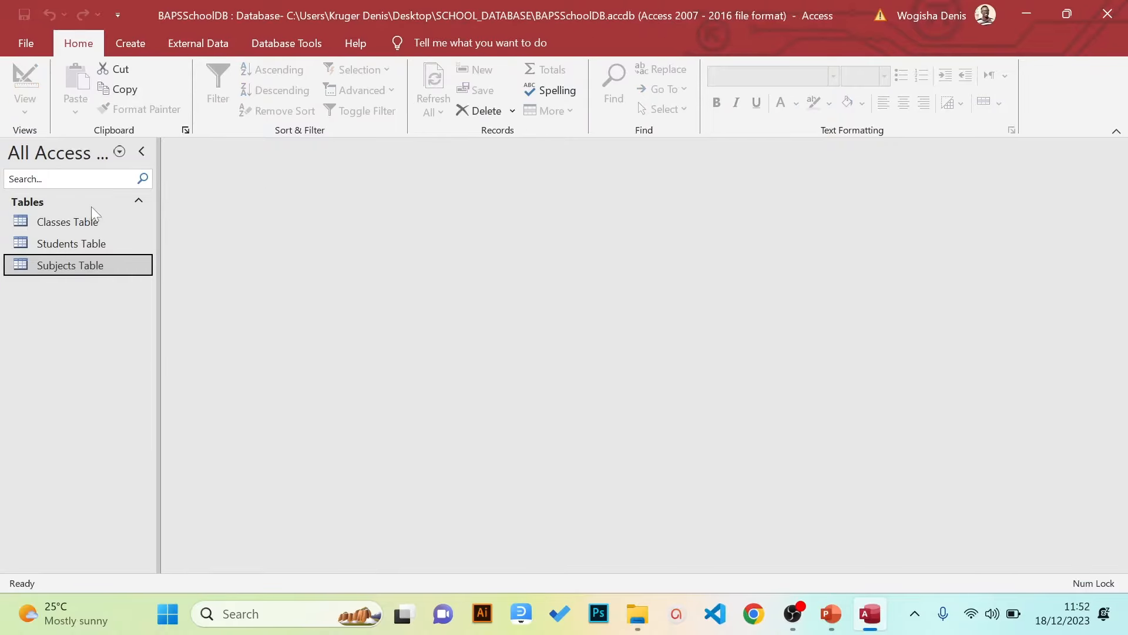
Open and close the Subjects Table, then open Students Table from the navigation pane
right_click(55, 263)
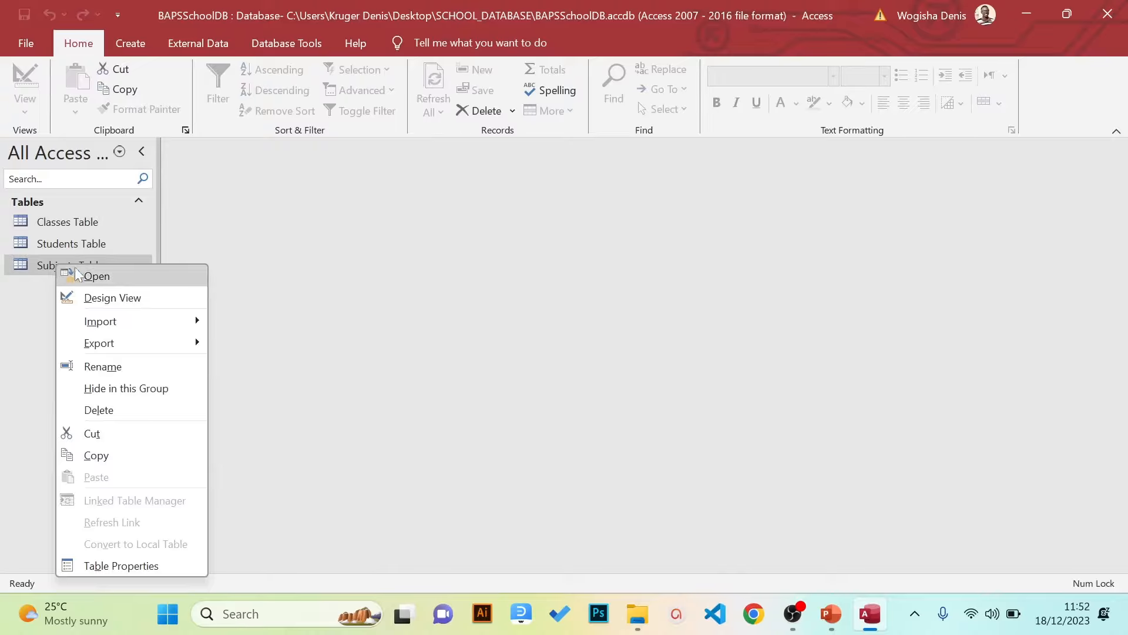
click(80, 269)
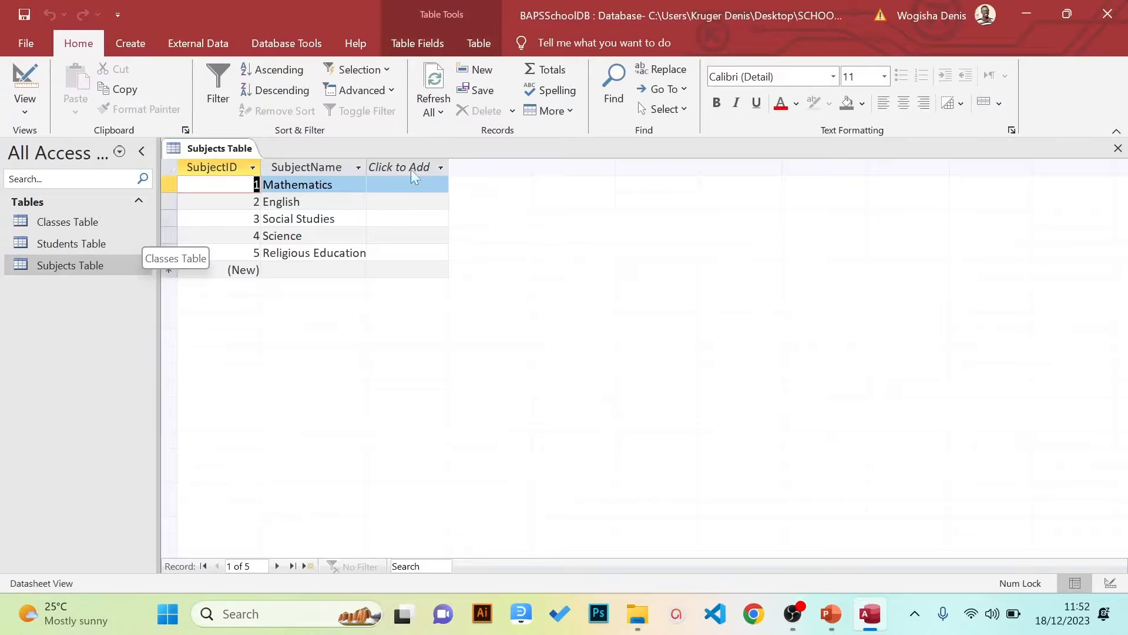
click(1118, 148)
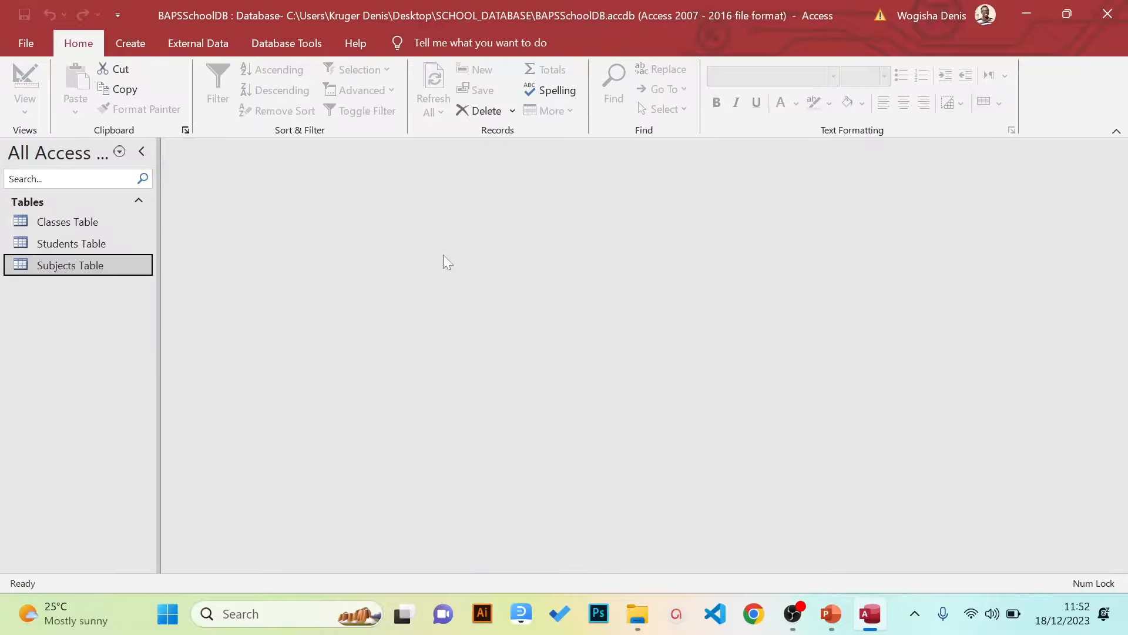
double_click(96, 266)
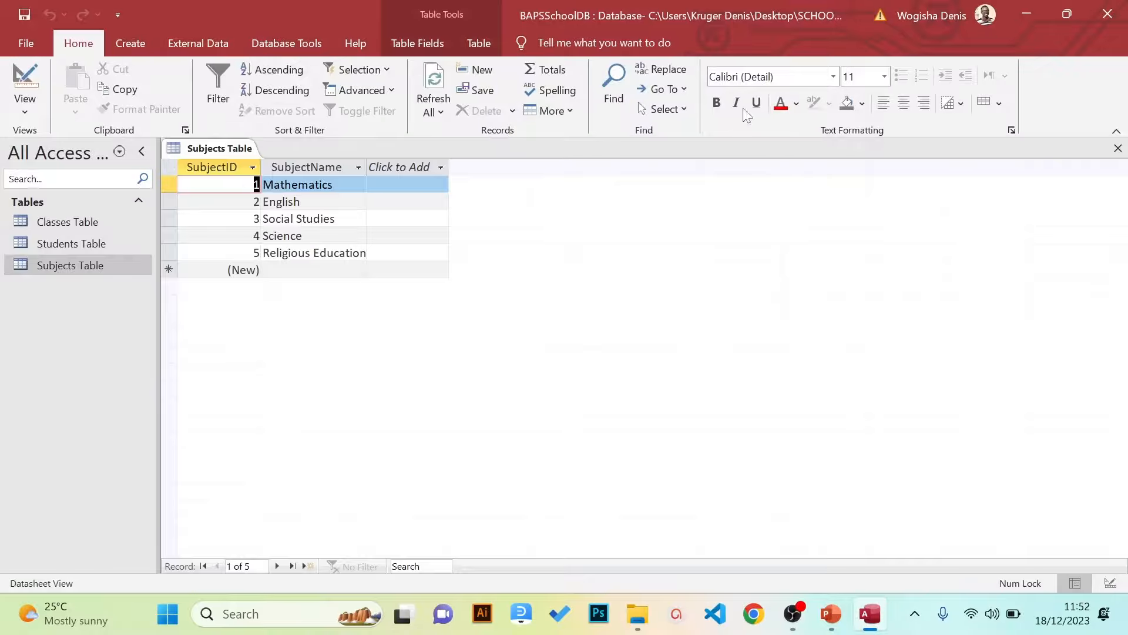
click(1119, 148)
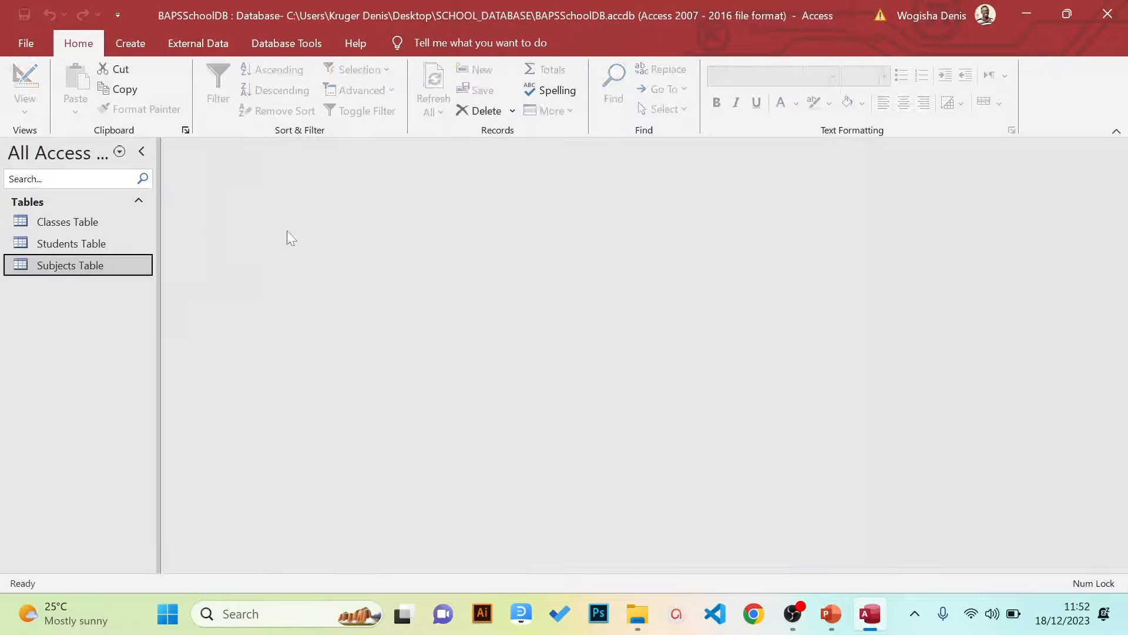
double_click(97, 248)
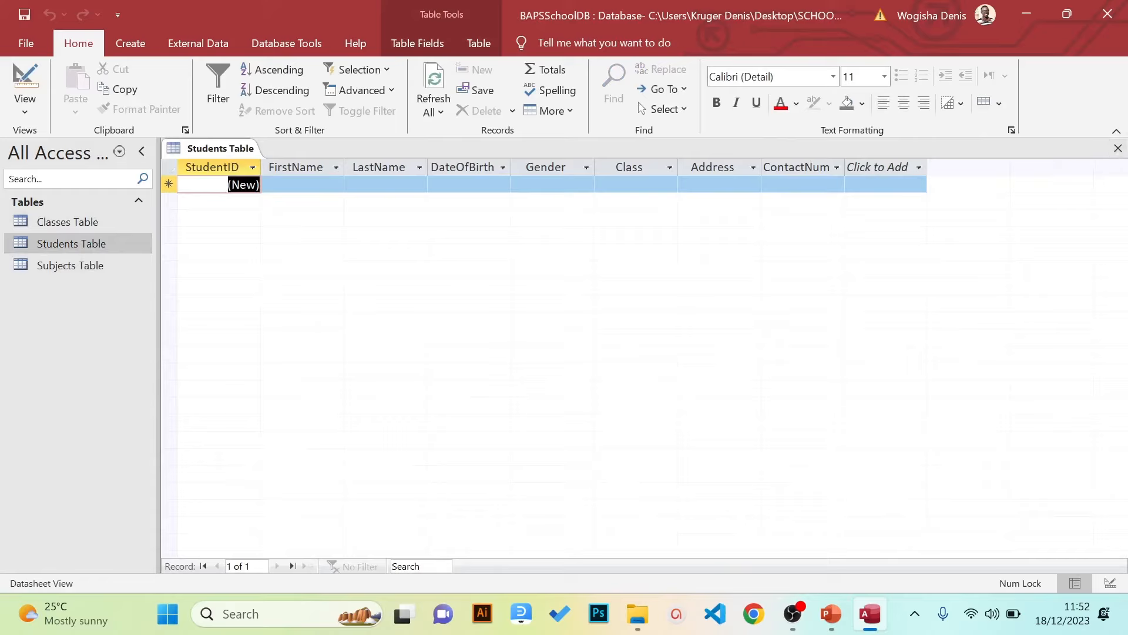
Switch the Students Table to Design view and then back to Datasheet view
click(29, 114)
click(47, 145)
click(27, 115)
click(57, 179)
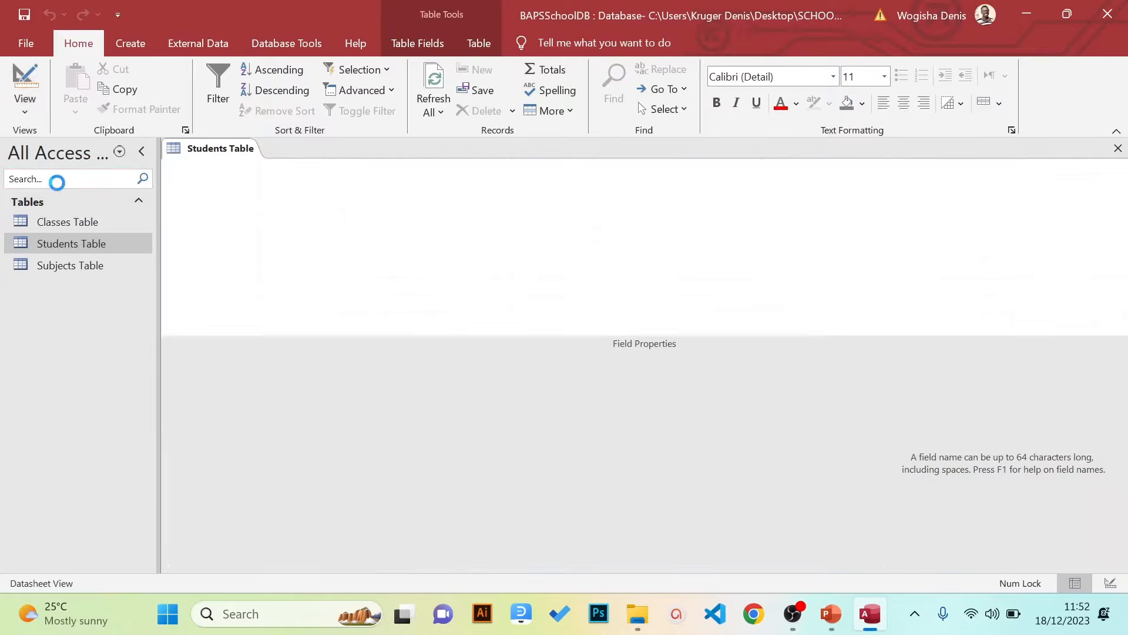
click(26, 114)
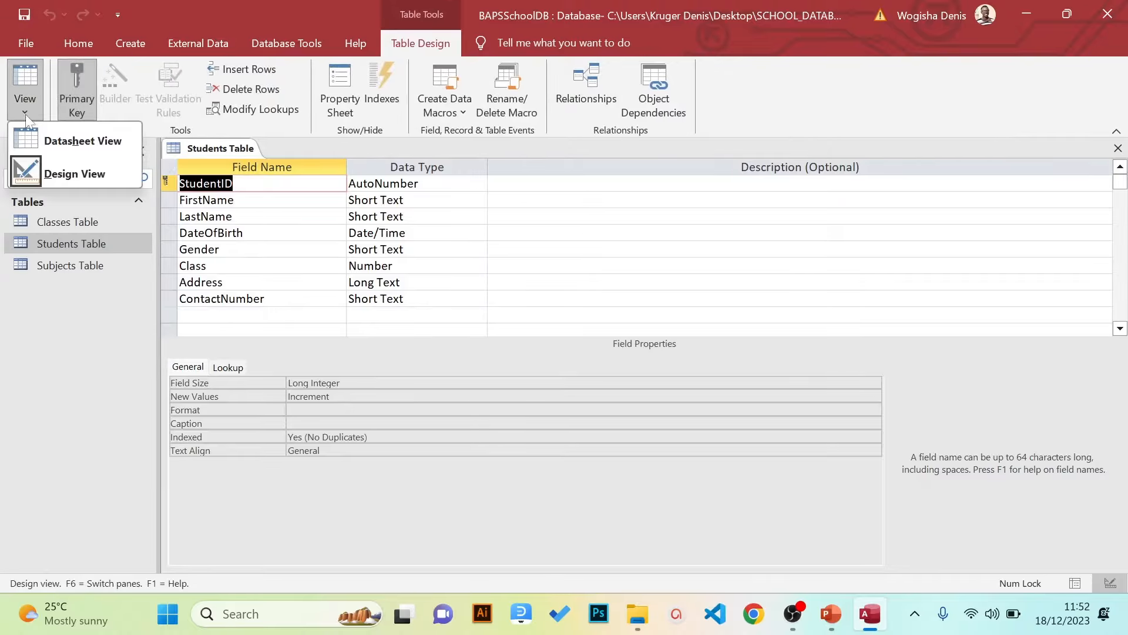
click(40, 134)
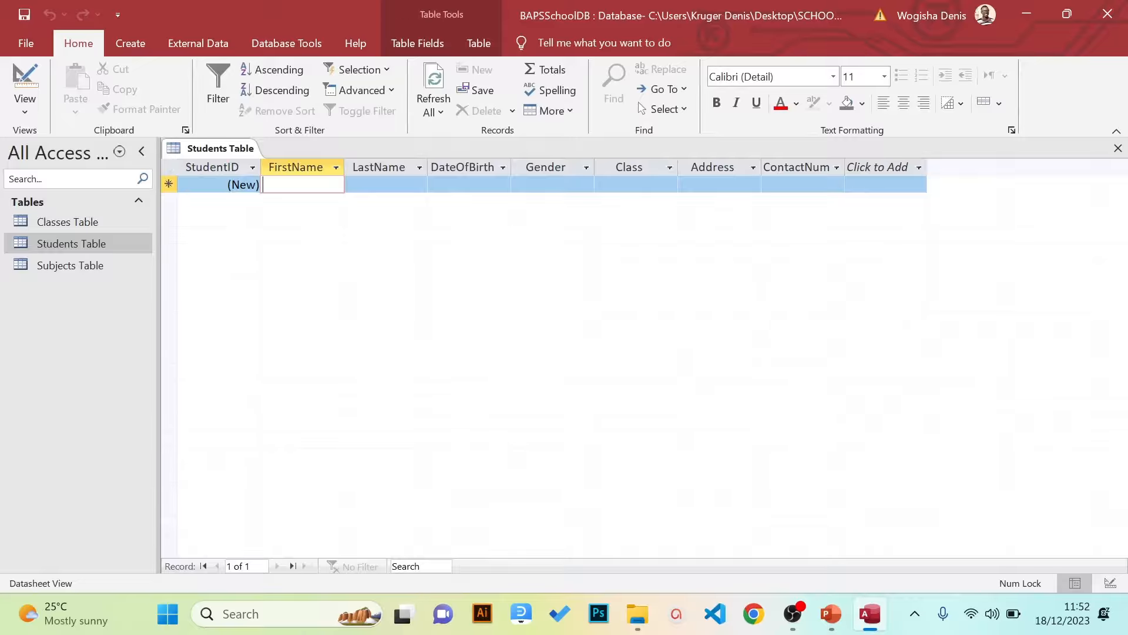
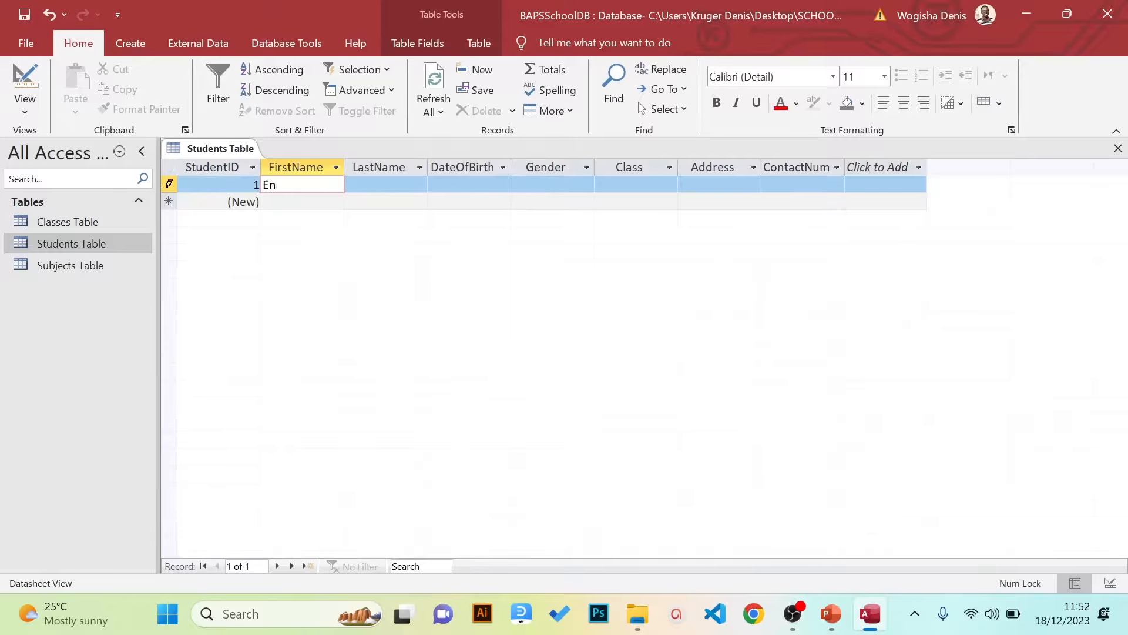
Start record 1 with the student's first and last name, birth date 6/02/2011, and gender M
key(Tab)
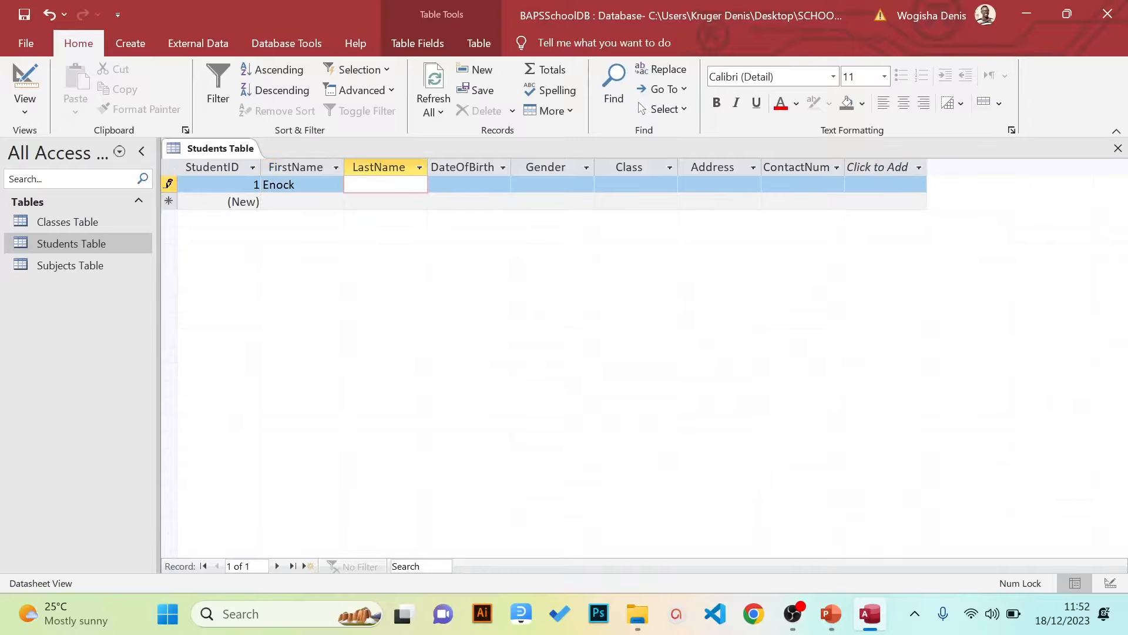
key(Tab)
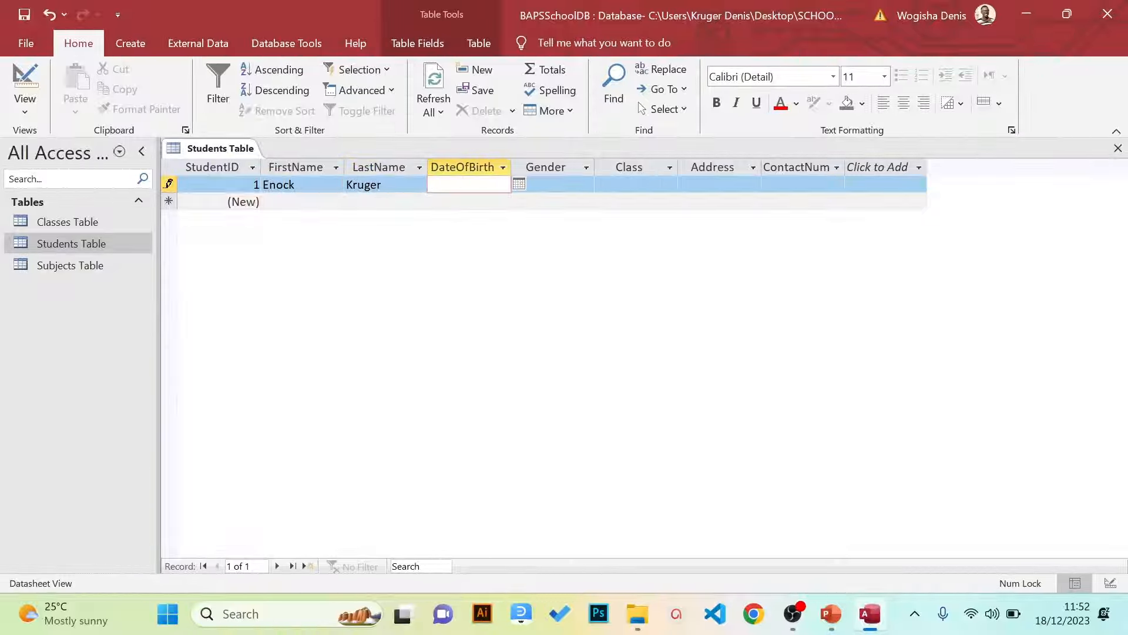
text(6/02/2011)
key(Tab)
key(Caps_Lock)
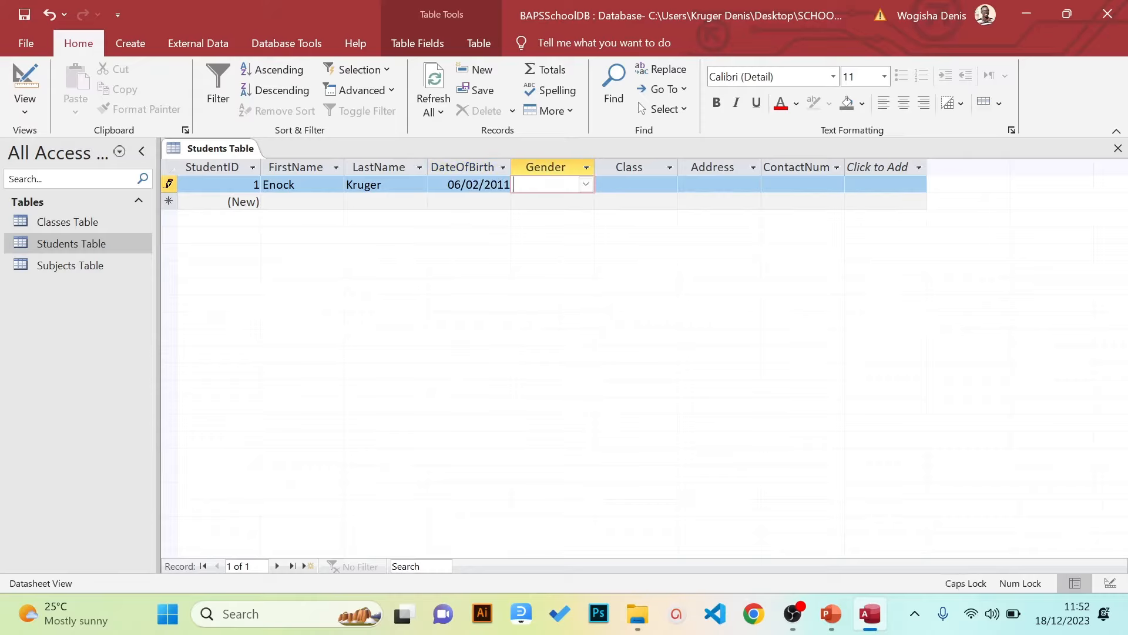
text(M)
key(Tab)
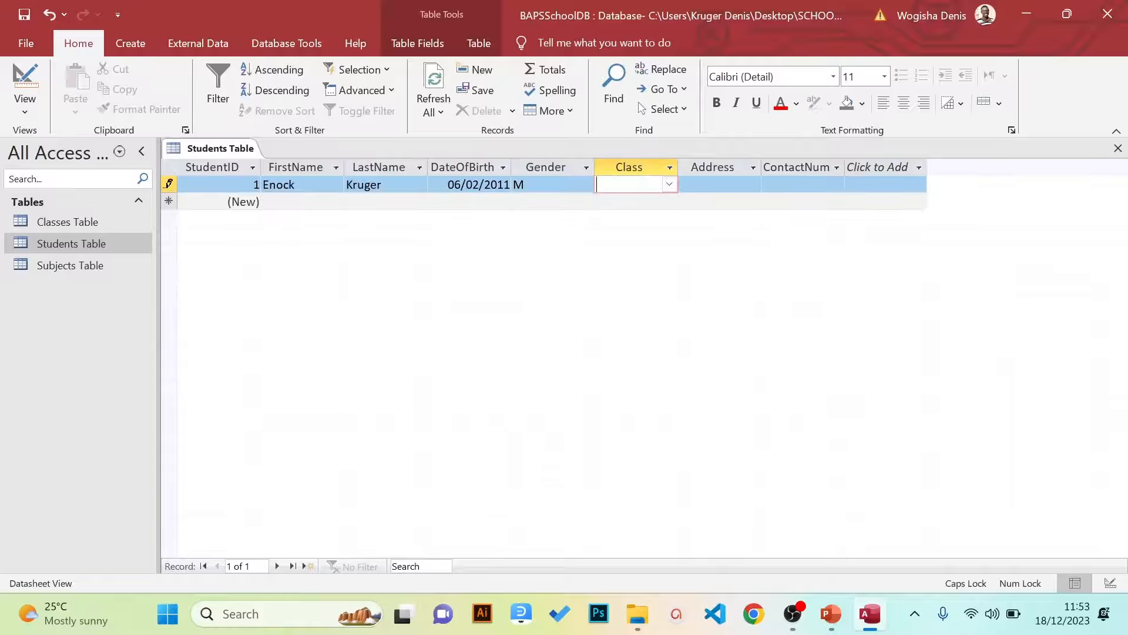
Confirm gender M from the Gender dropdown and set Class to P.7
click(548, 184)
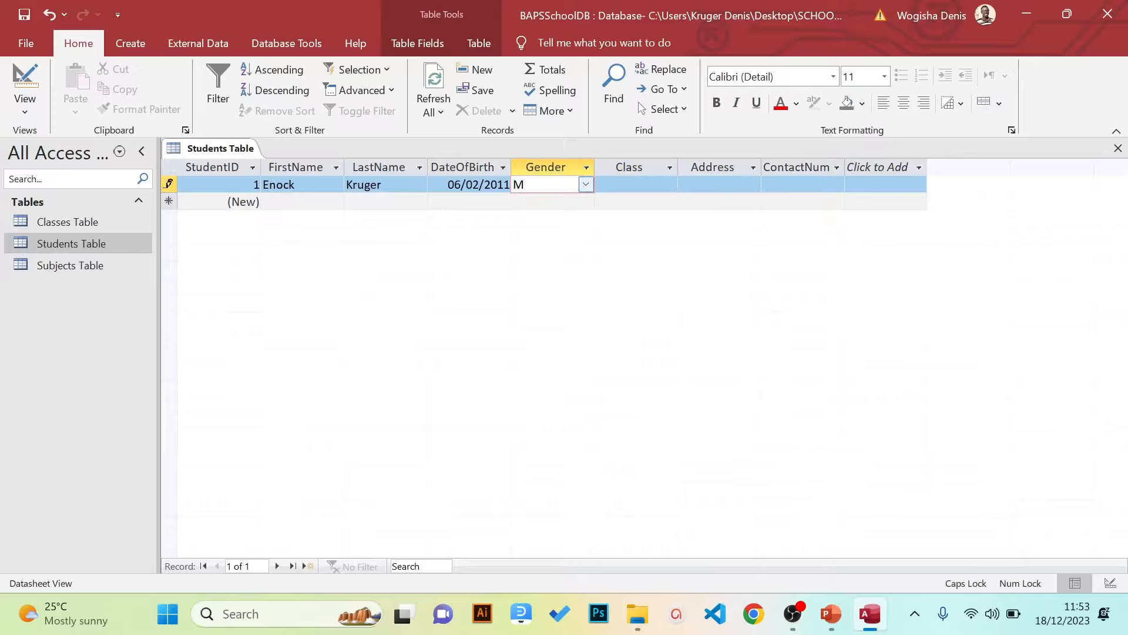
click(586, 184)
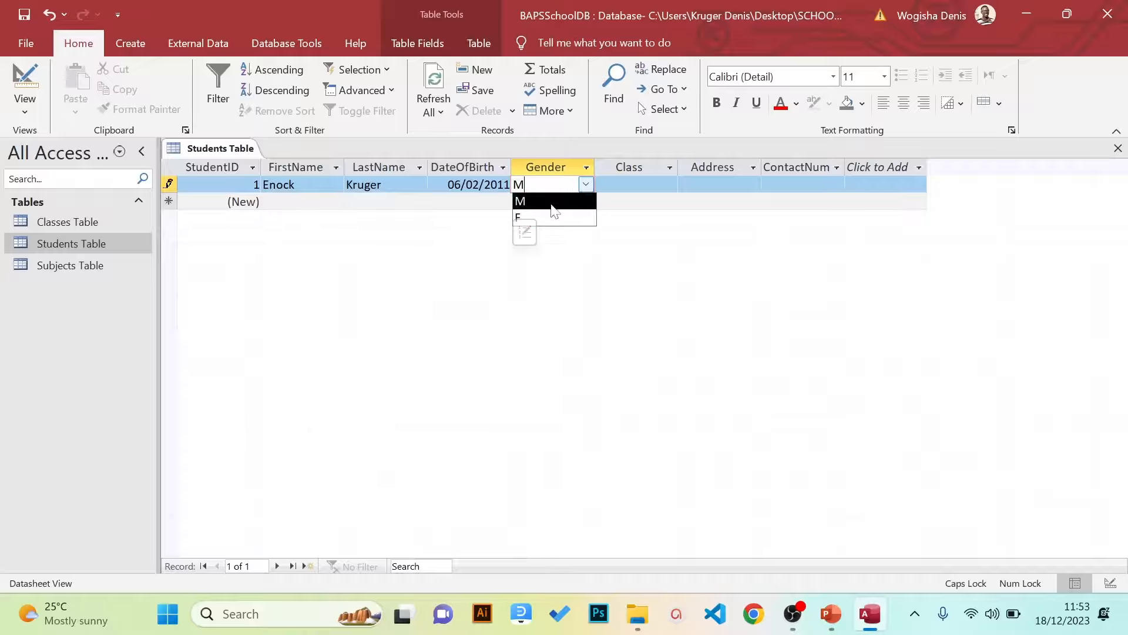
click(553, 203)
click(583, 189)
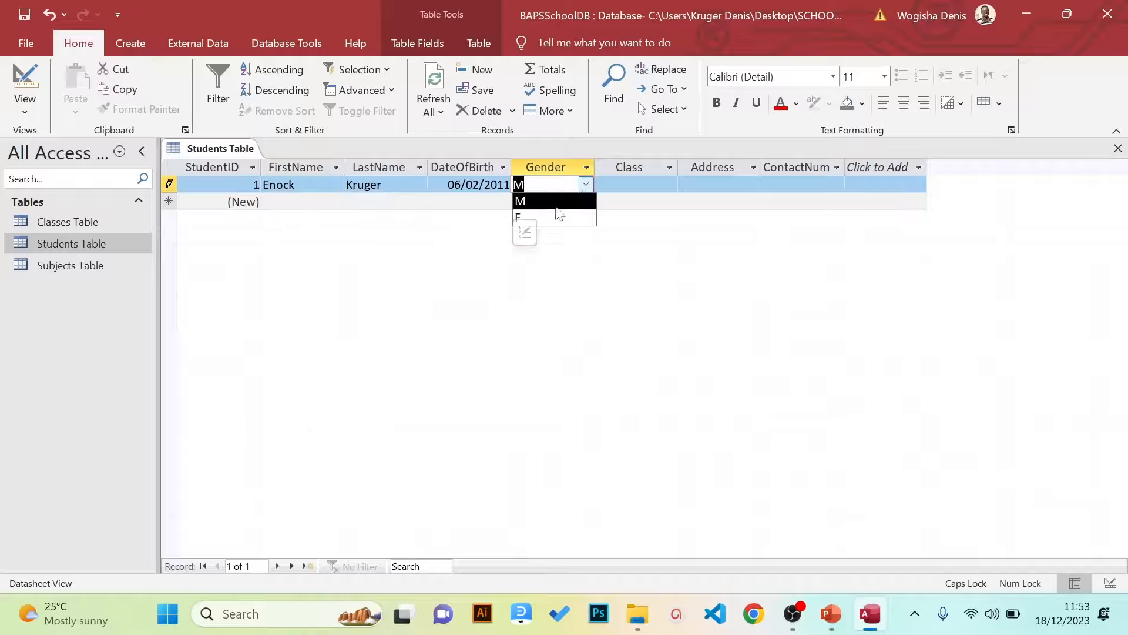
click(552, 201)
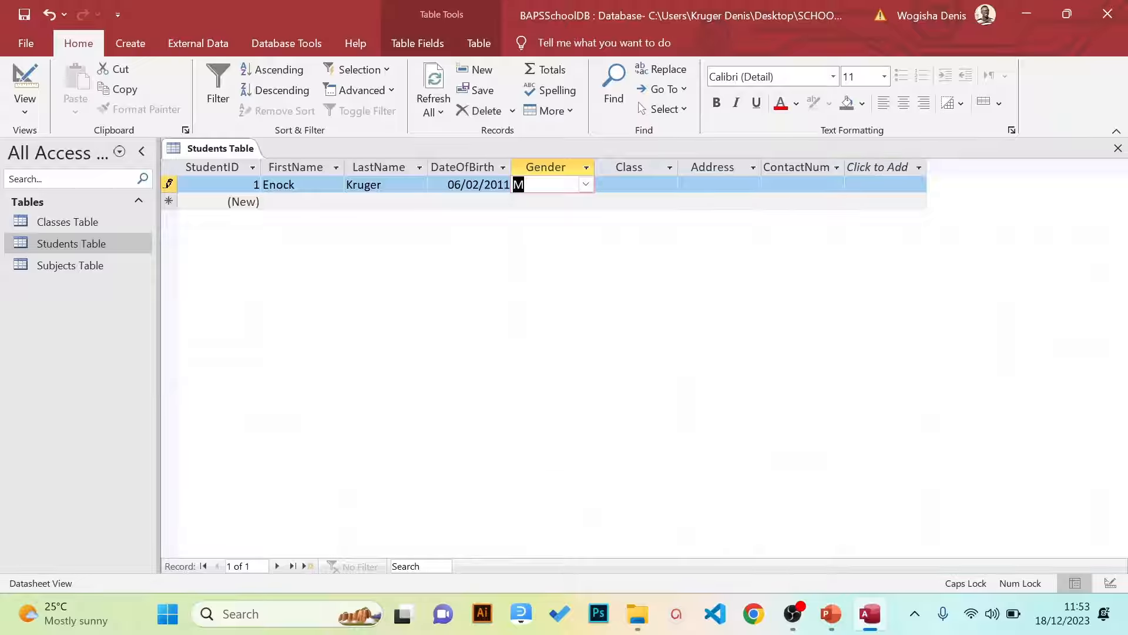
click(668, 184)
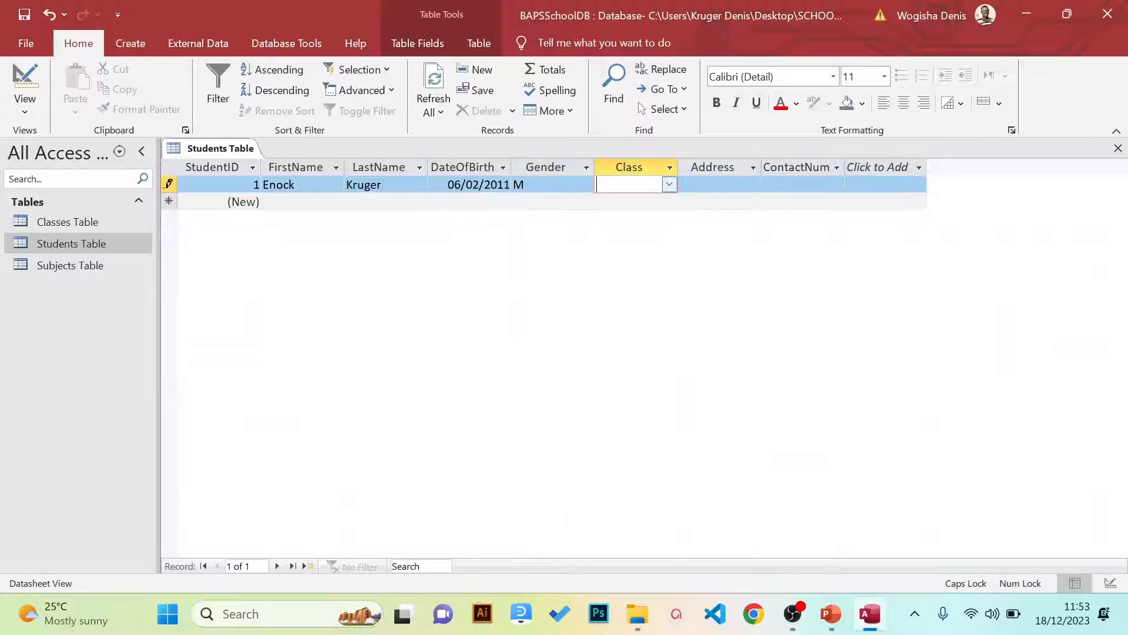
click(670, 185)
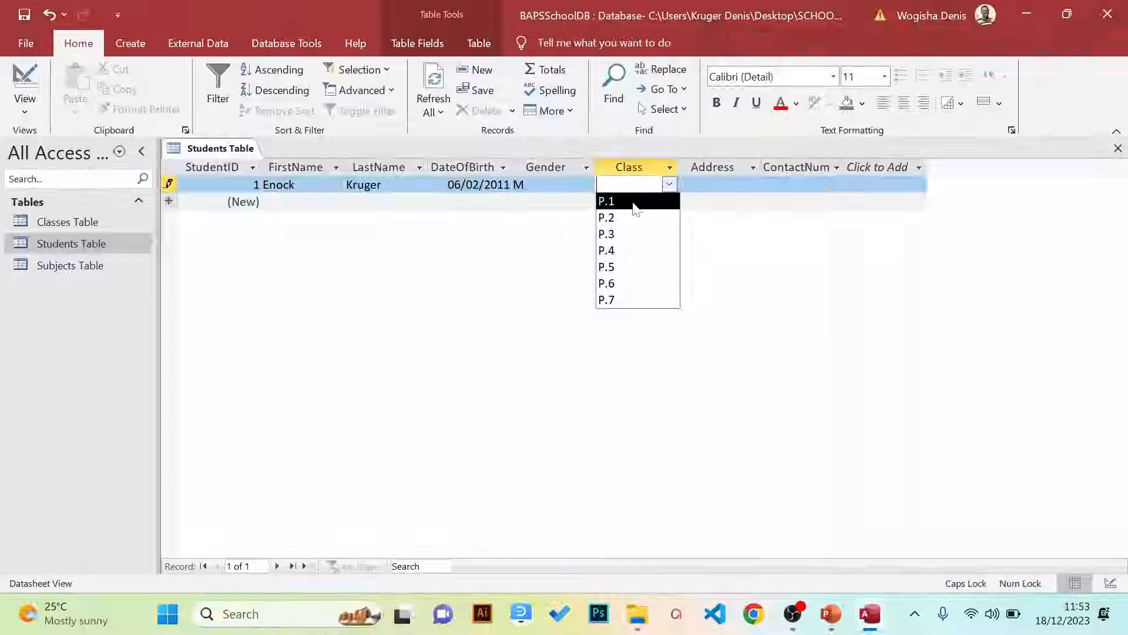
click(612, 300)
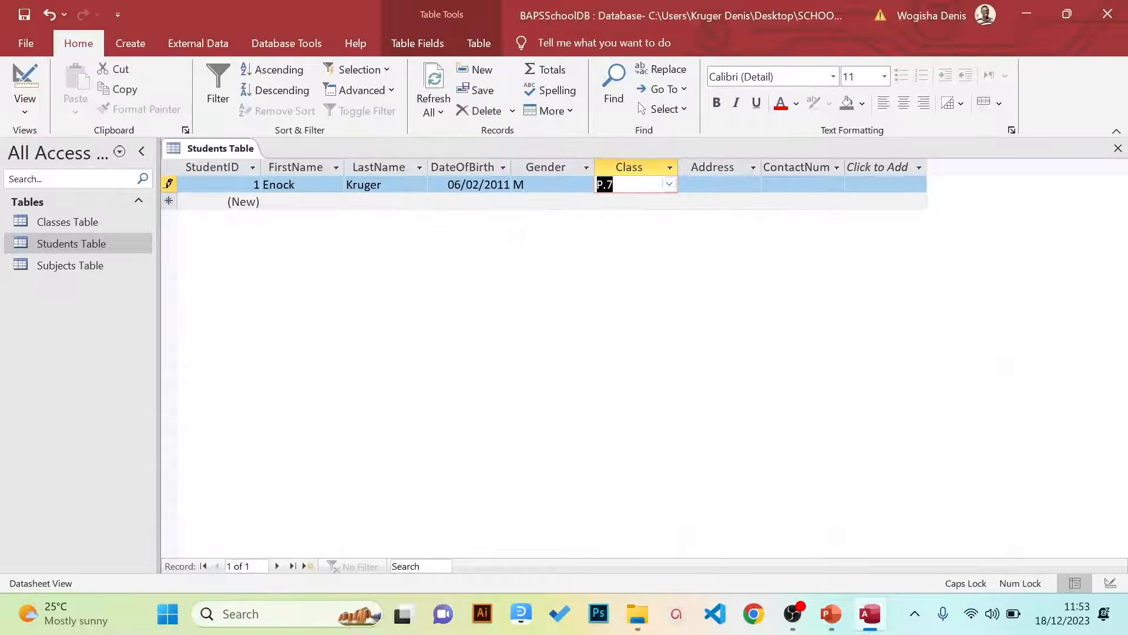
Fill in record 1's address and the contact number, then commit the record
click(719, 185)
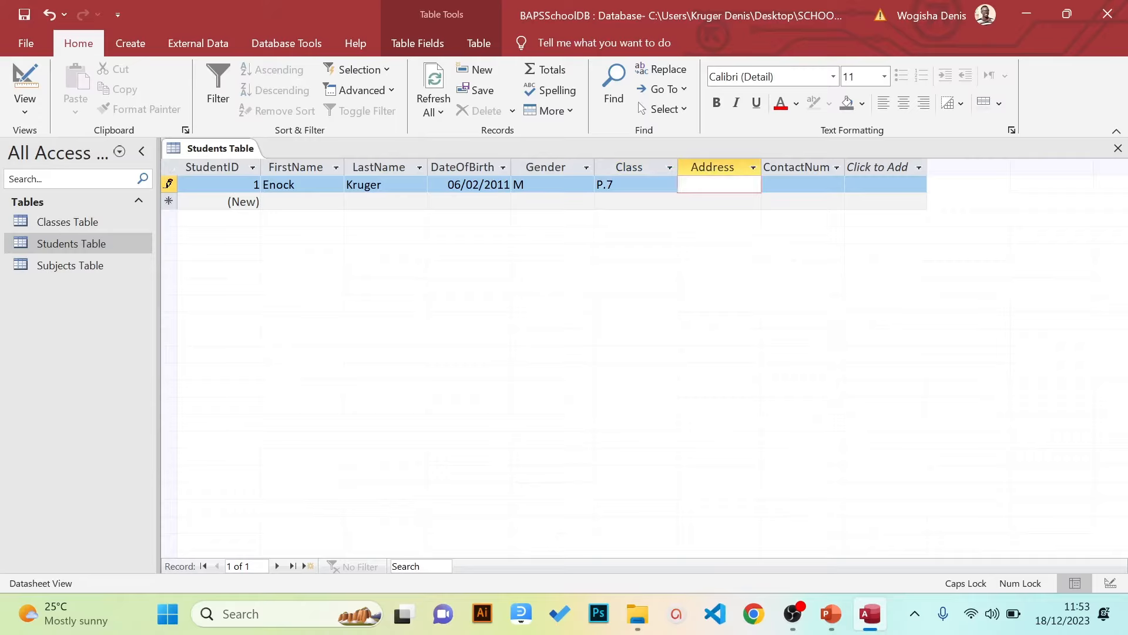
text(K)
key(BackSpace)
key(Caps_Lock)
text(Kampala)
key(Tab)
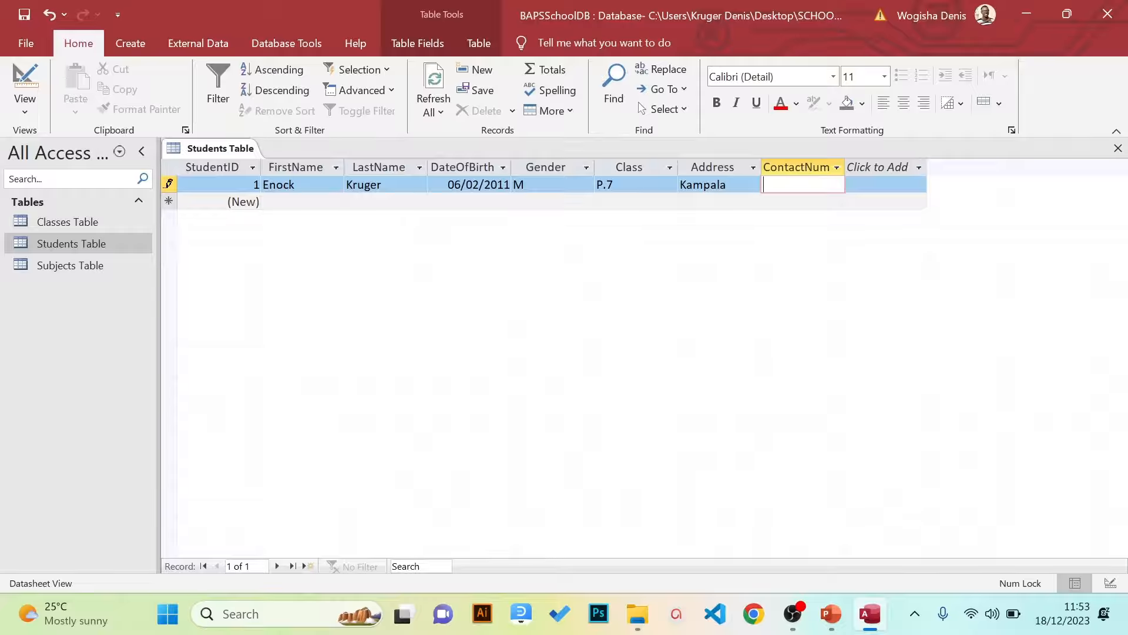
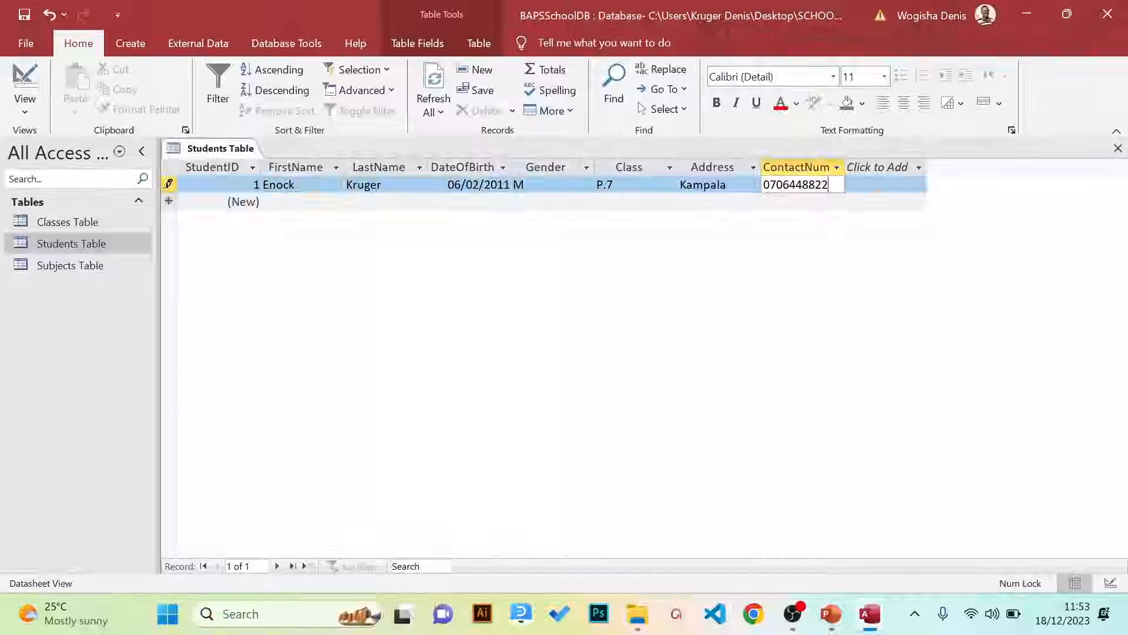
key(Tab)
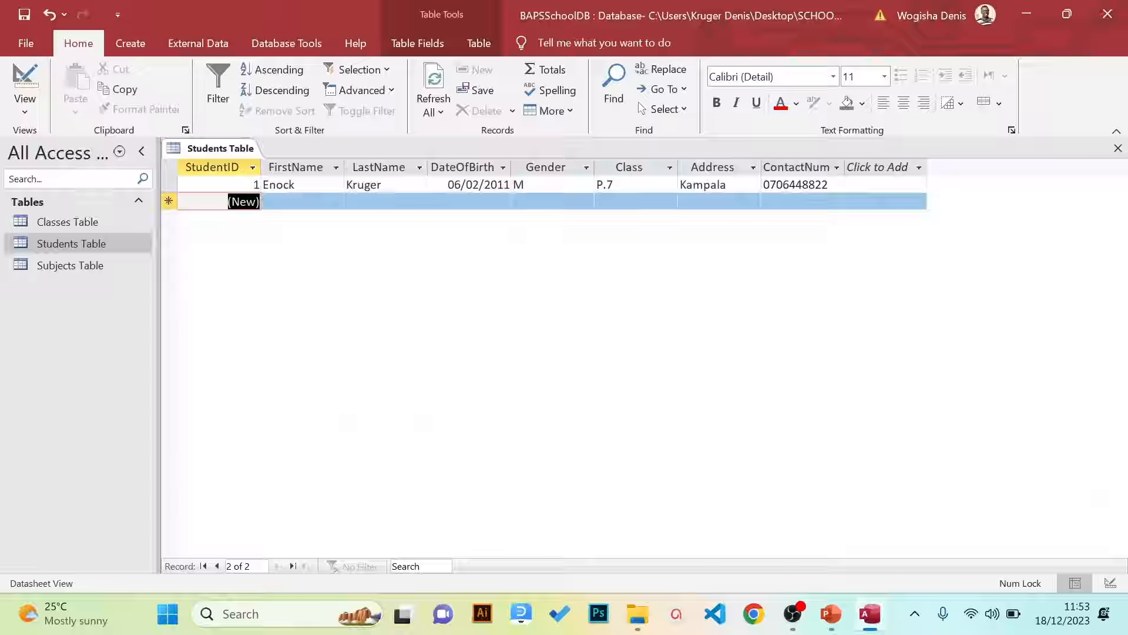
Navigate back up the datasheet to record 1's FirstName field
key(Tab)
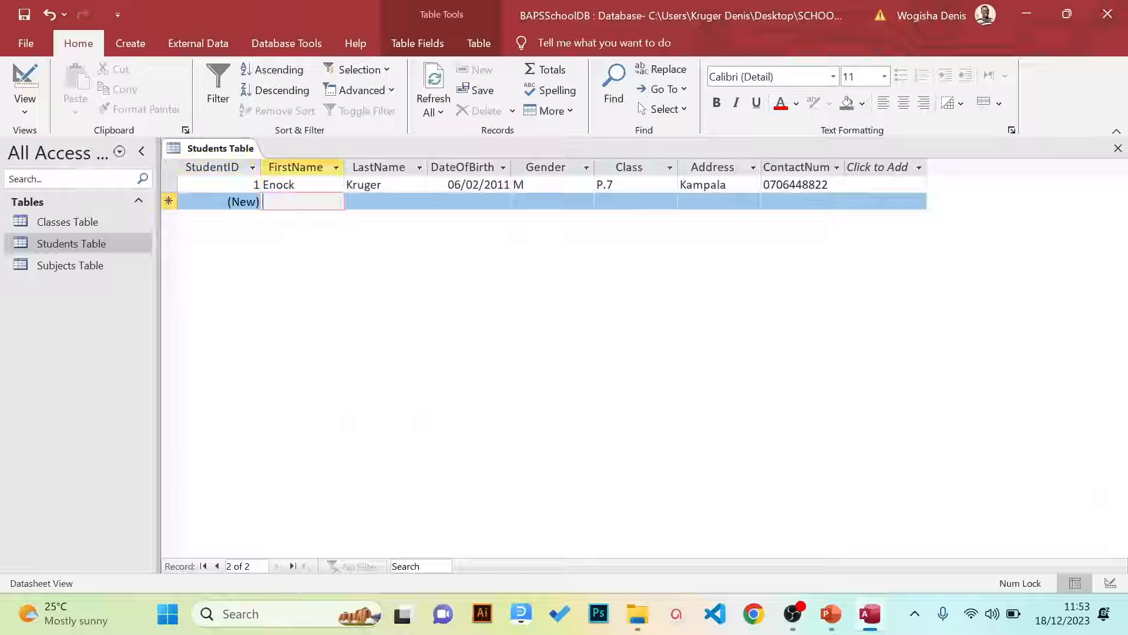
key(Tab)
key(Left)
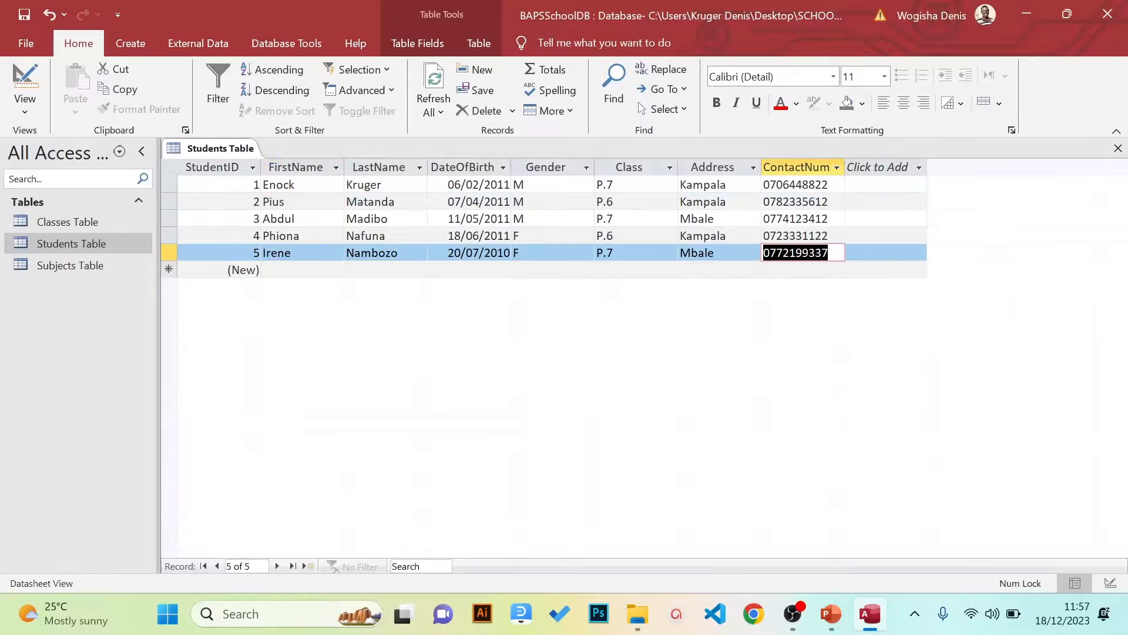
key(shift+Tab)
key(shift+Tab)
key(shift+Tab)
key(shift+Tab)
key(shift+Tab)
key(shift+Tab)
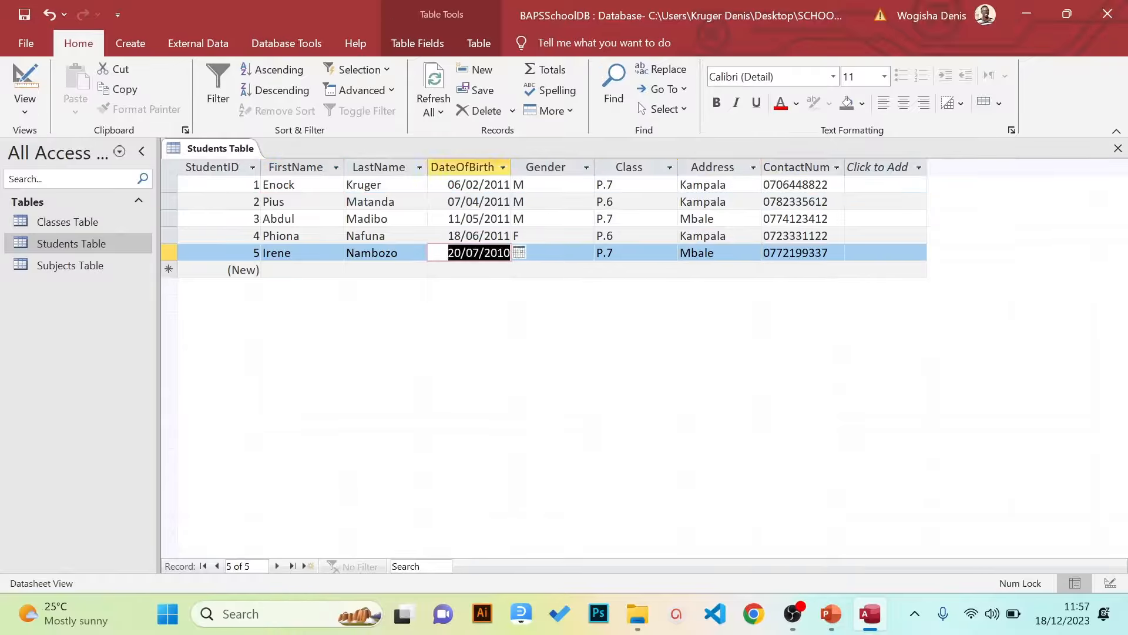
key(shift+Tab)
key(Up)
key(Up)
key(Up)
key(Up)
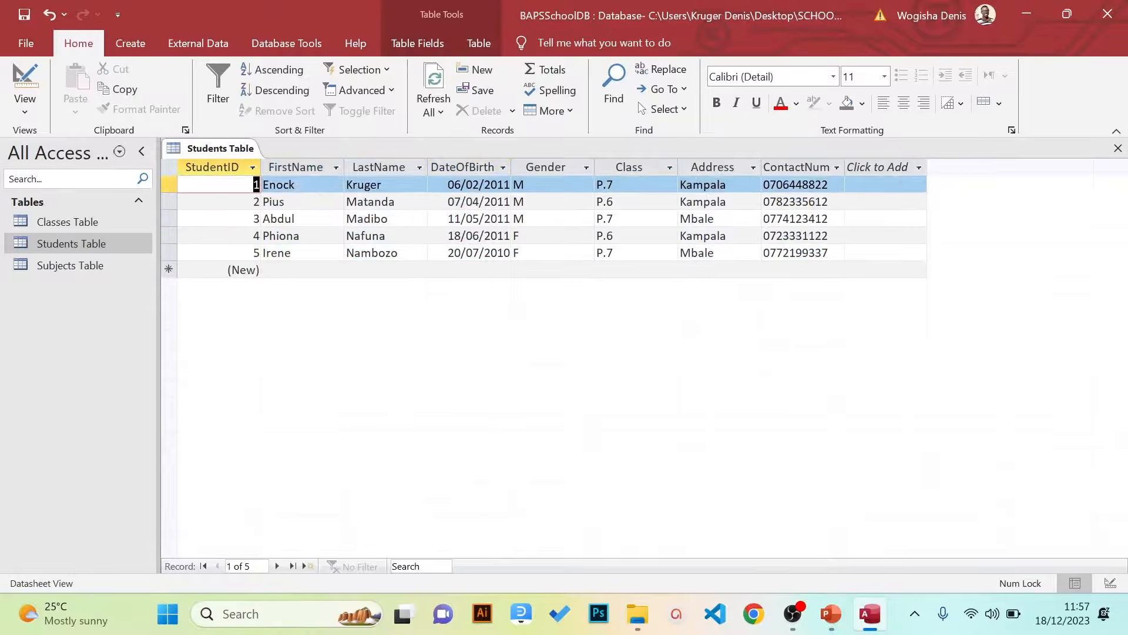
key(Tab)
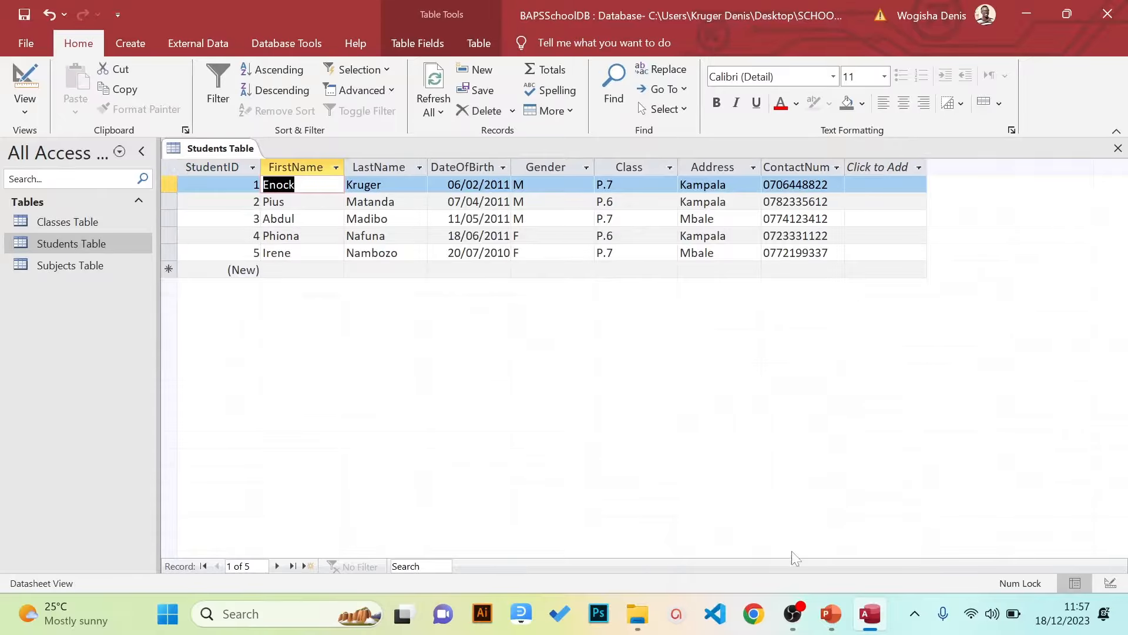
click(826, 577)
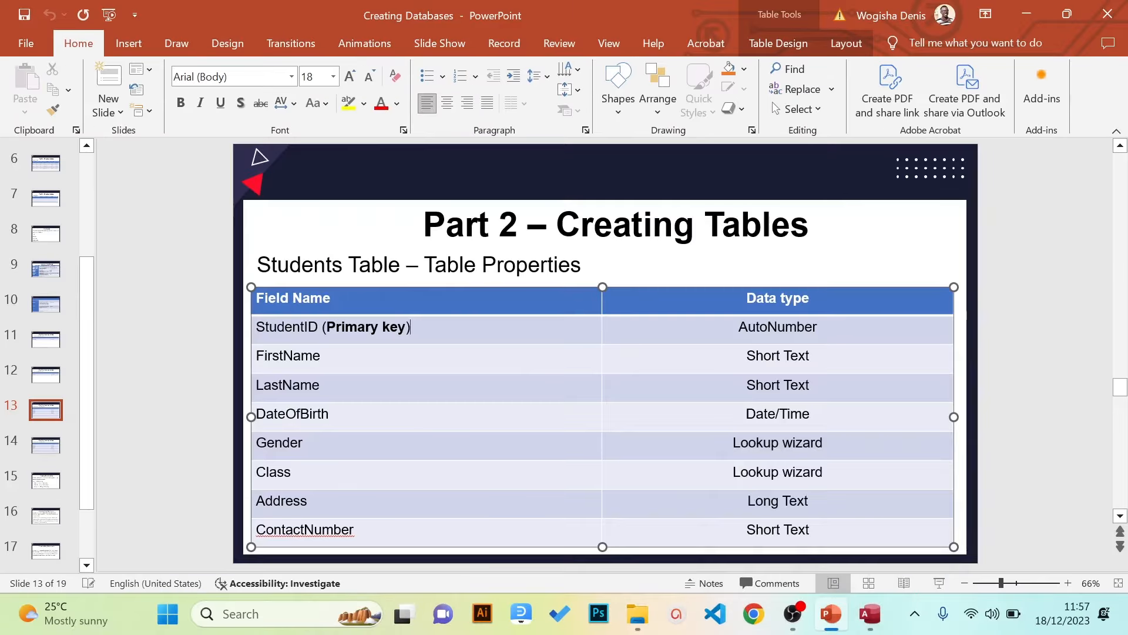
key(Up)
click(150, 423)
key(Up)
key(Up)
key(Up)
key(Up)
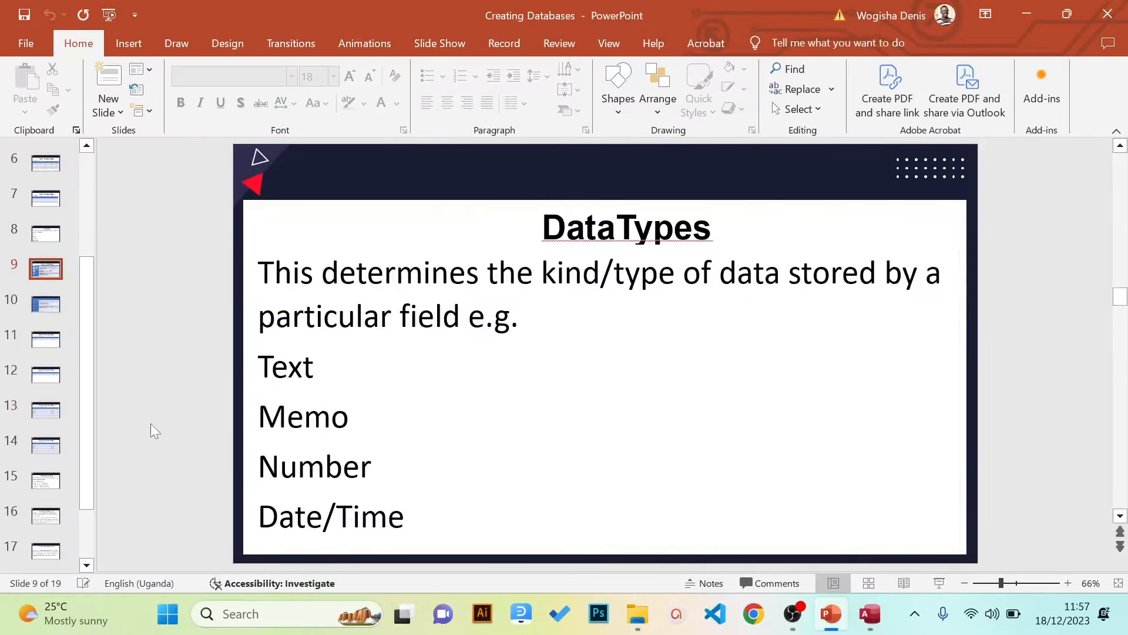
key(Up)
key(Up)
key(Up)
scroll(150, 431, up, 1)
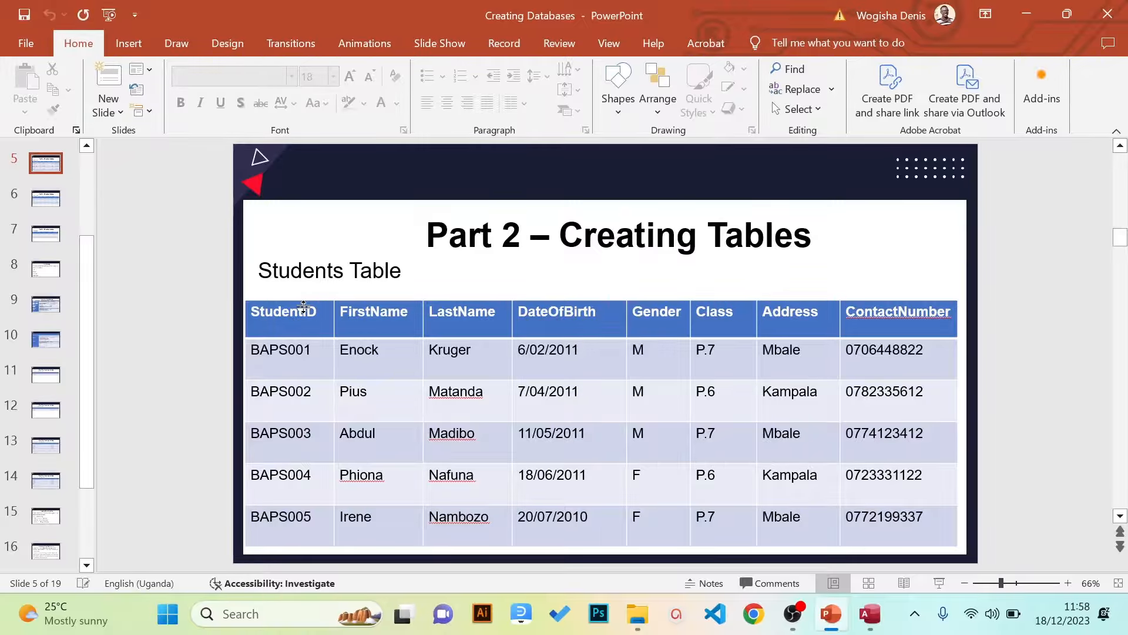
click(1045, 8)
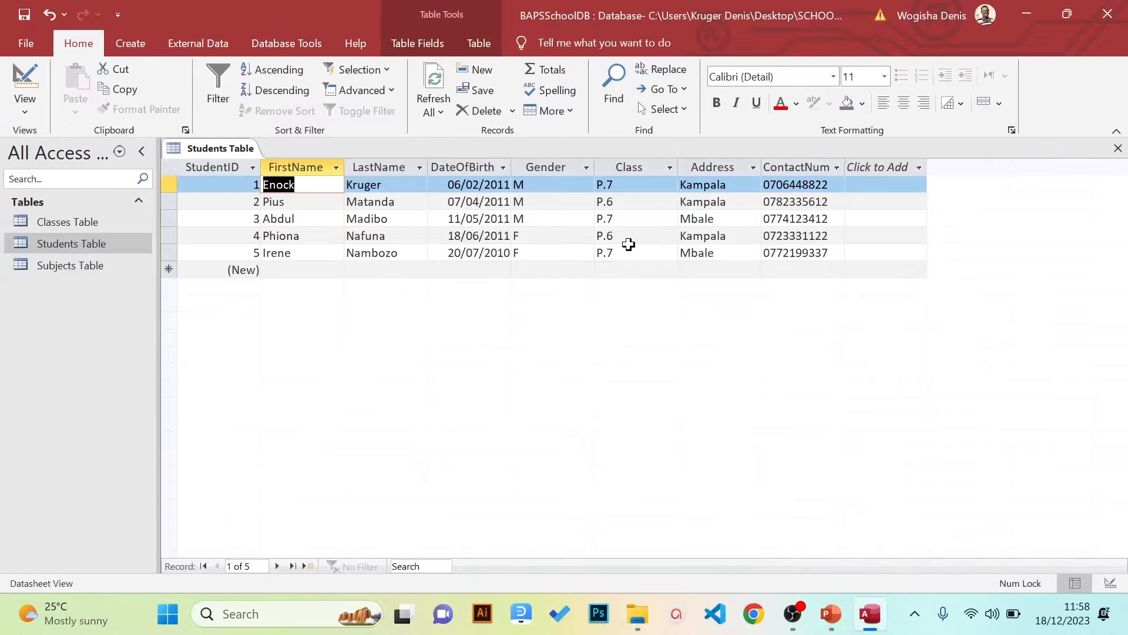
Switch to Design view and select the StudentID field's Format property
click(26, 111)
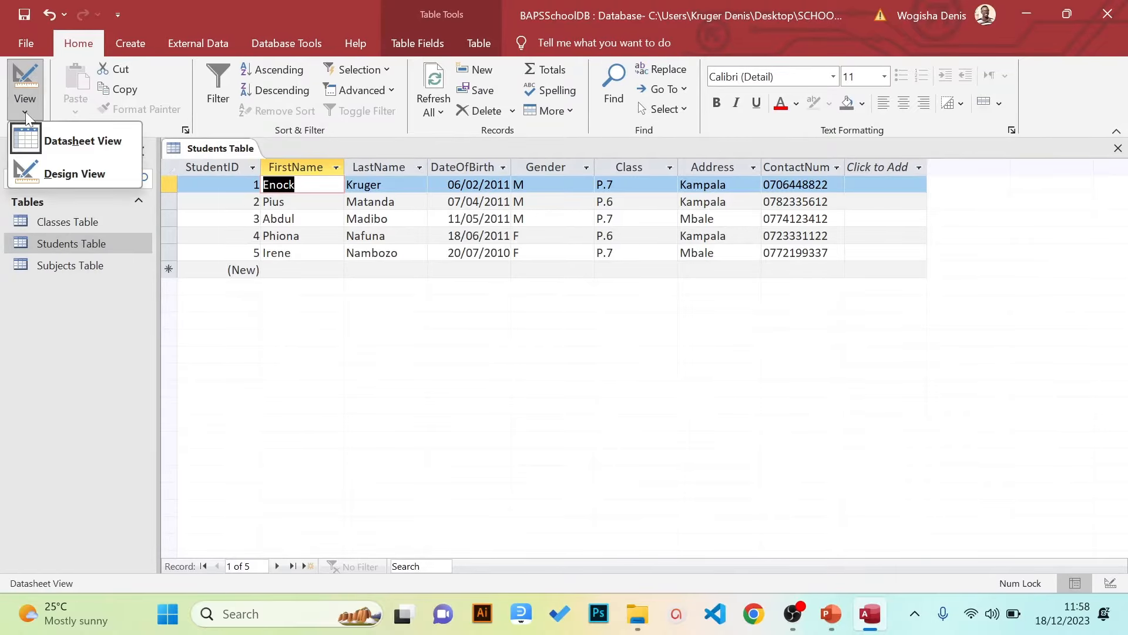
click(39, 168)
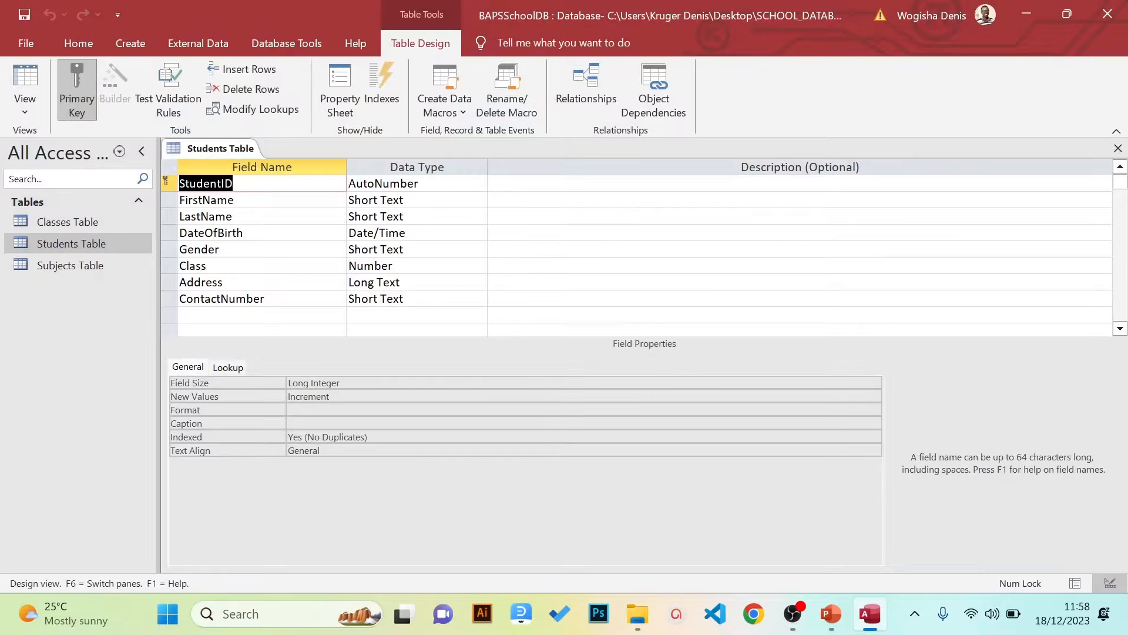
click(400, 183)
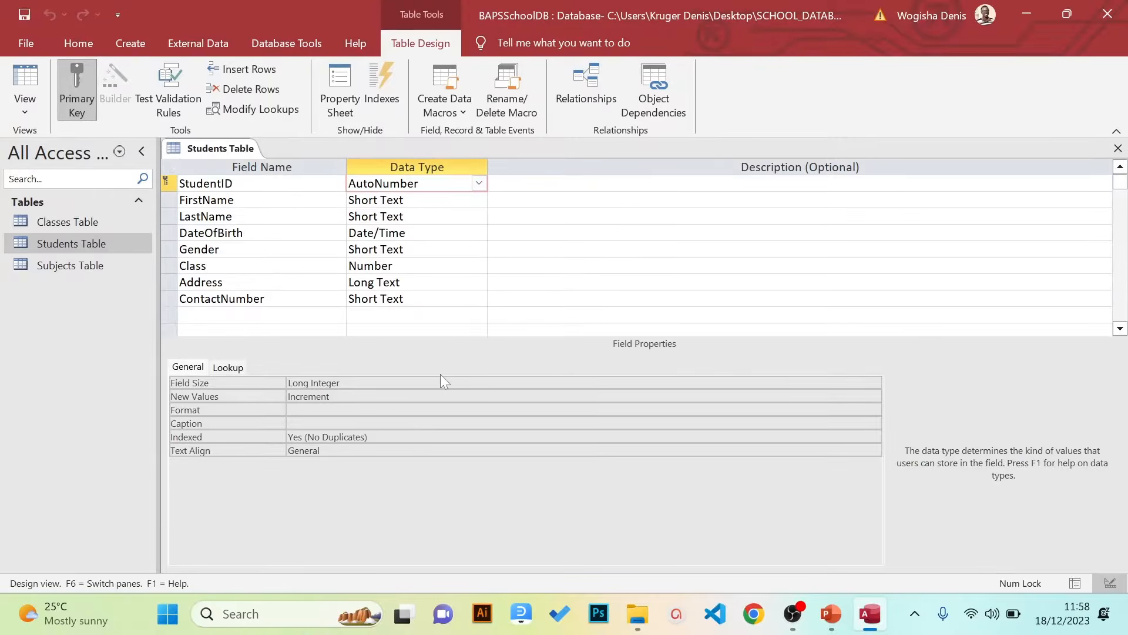
click(312, 409)
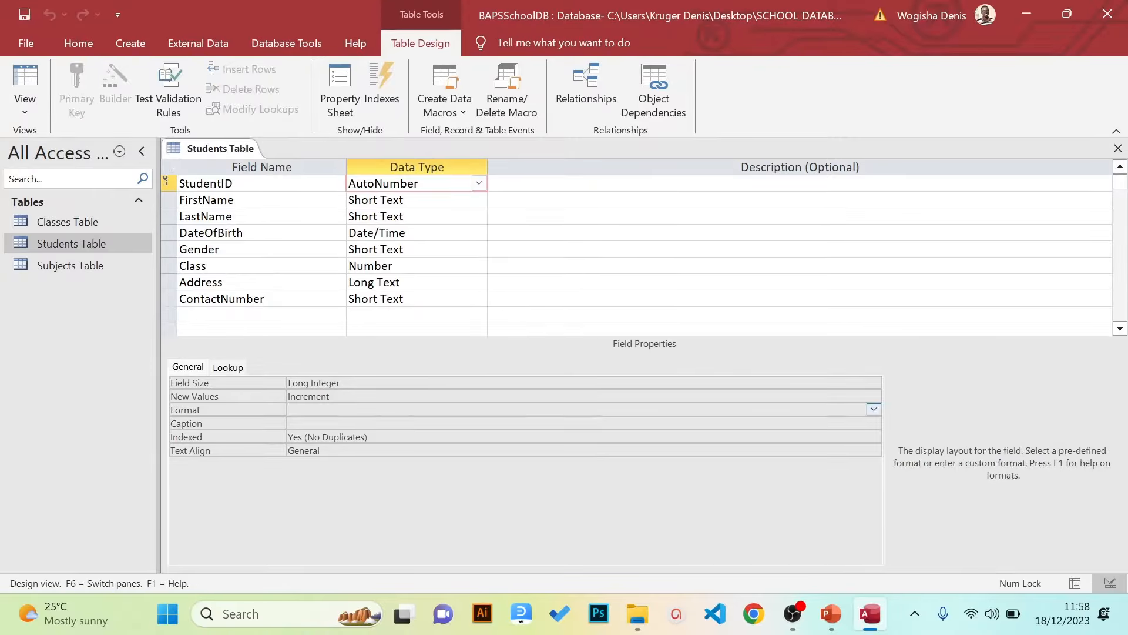
Enter the custom format "BAPS"000 for StudentID using the Zoom box
right_click(315, 414)
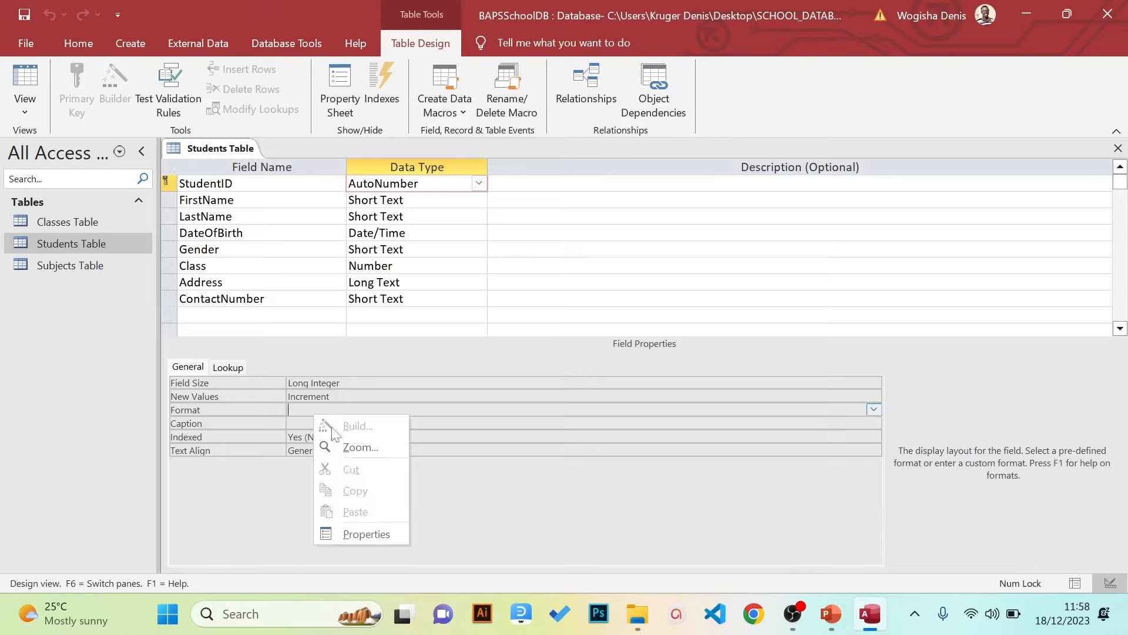
click(356, 446)
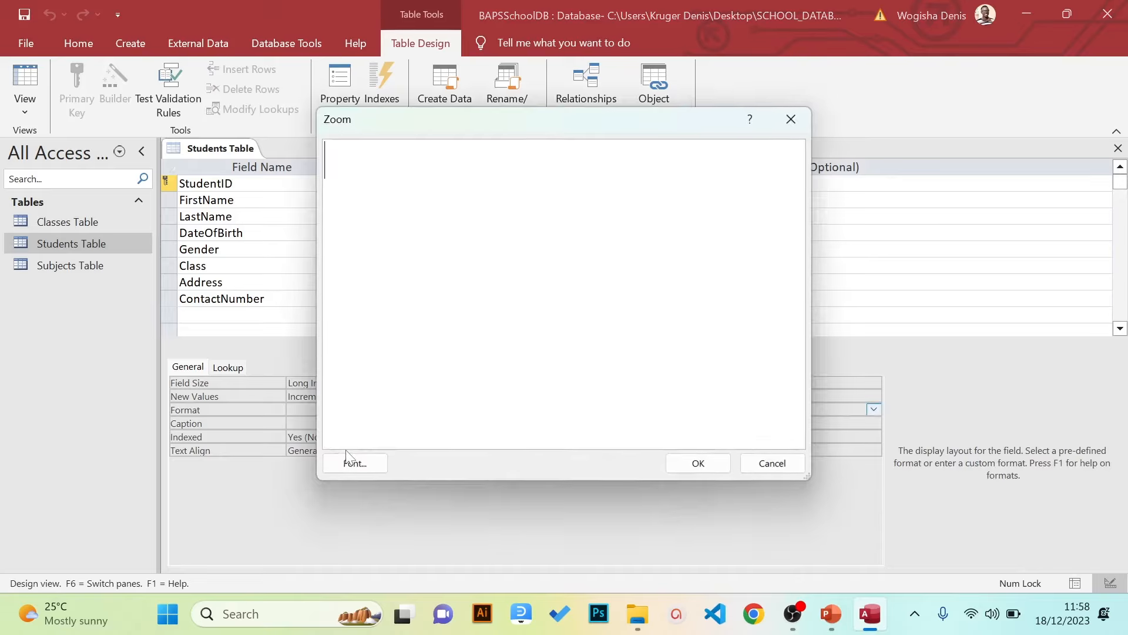
text(")
key(Caps_Lock)
text(BAPS)
key(BackSpace)
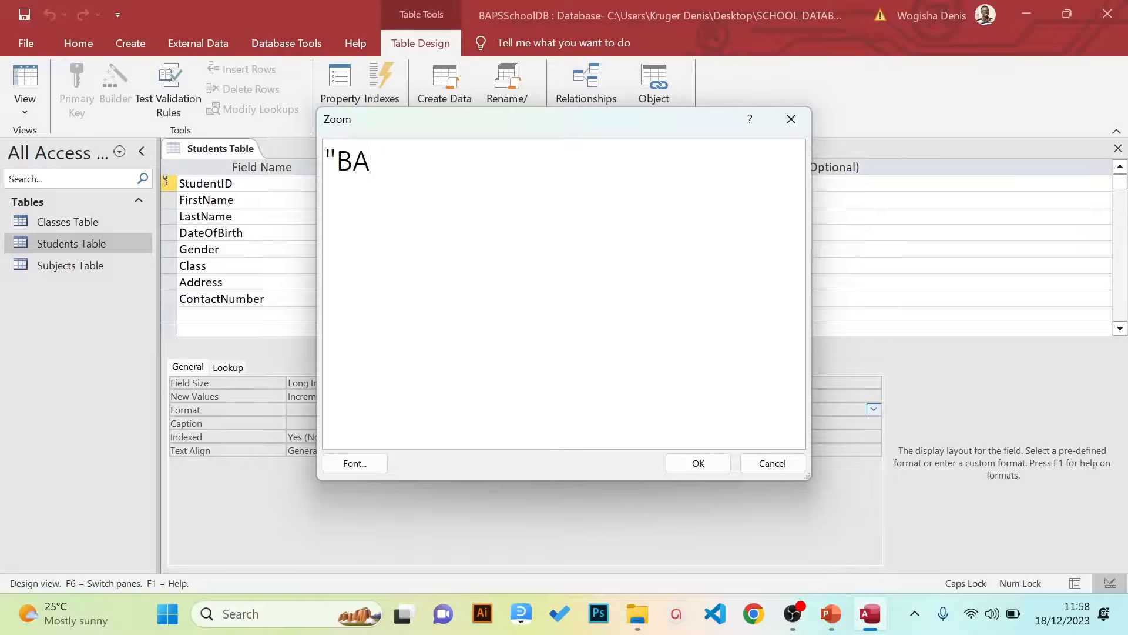
text(PS"000)
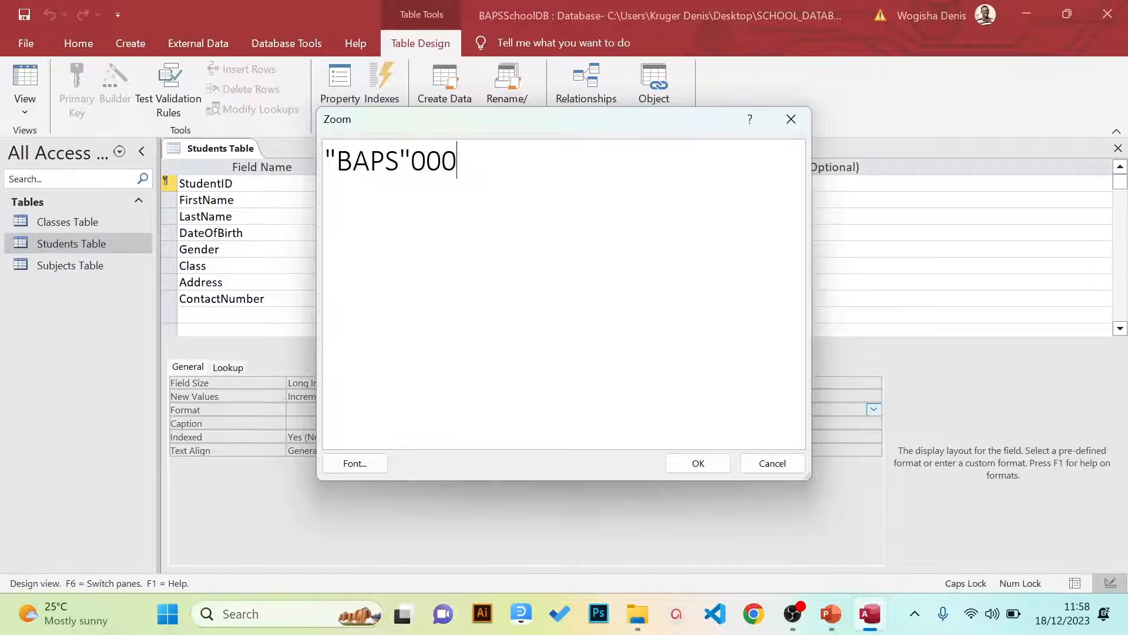
click(698, 462)
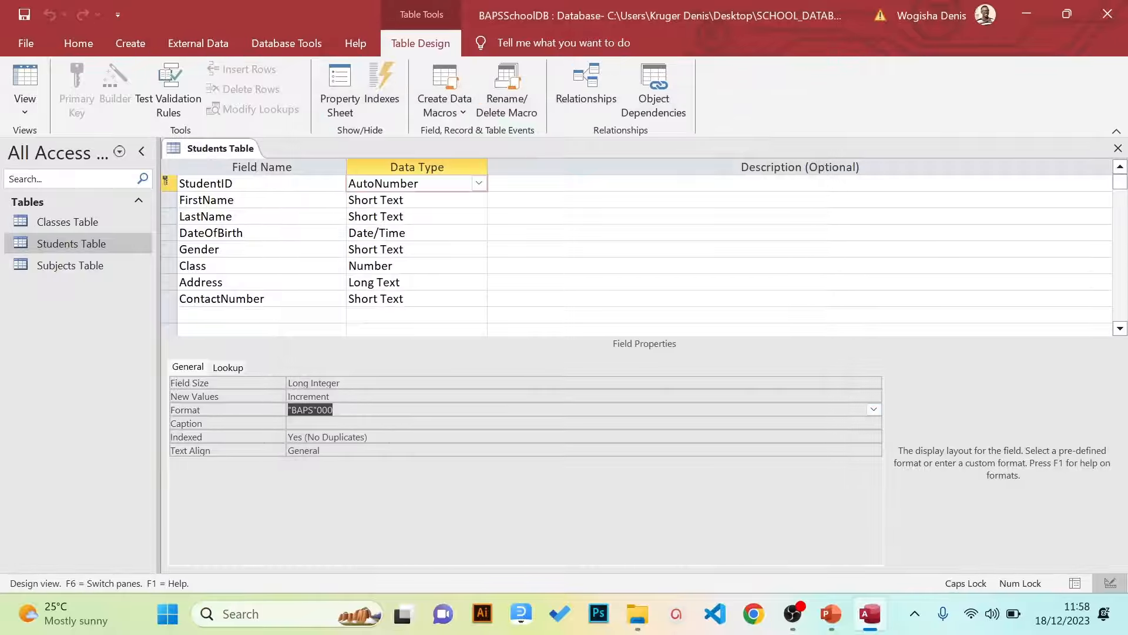
click(20, 109)
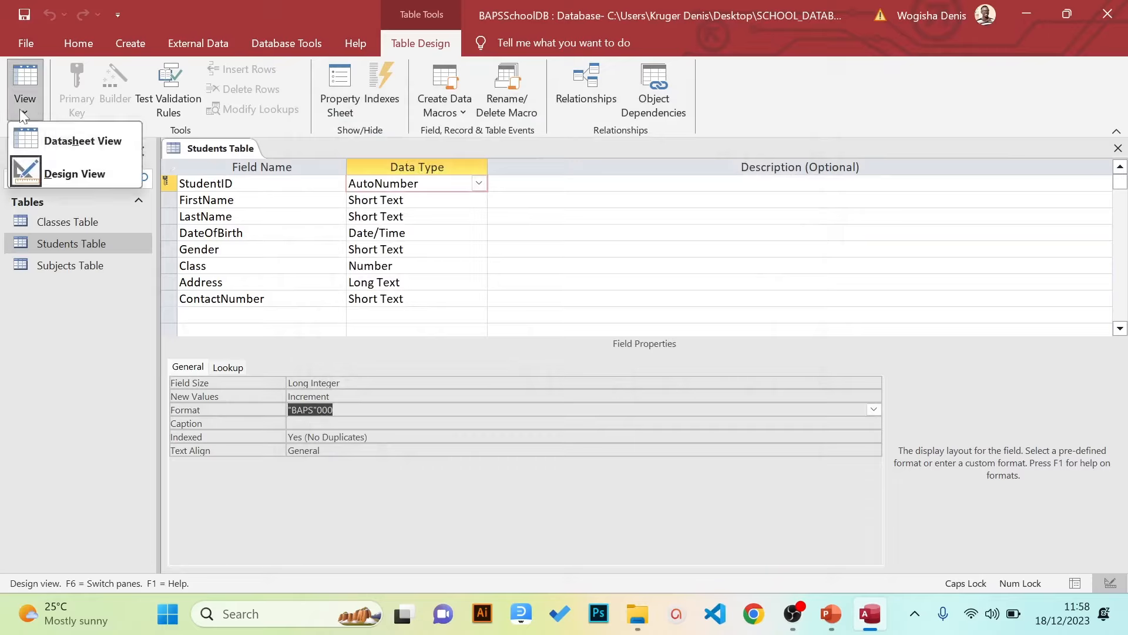
click(333, 410)
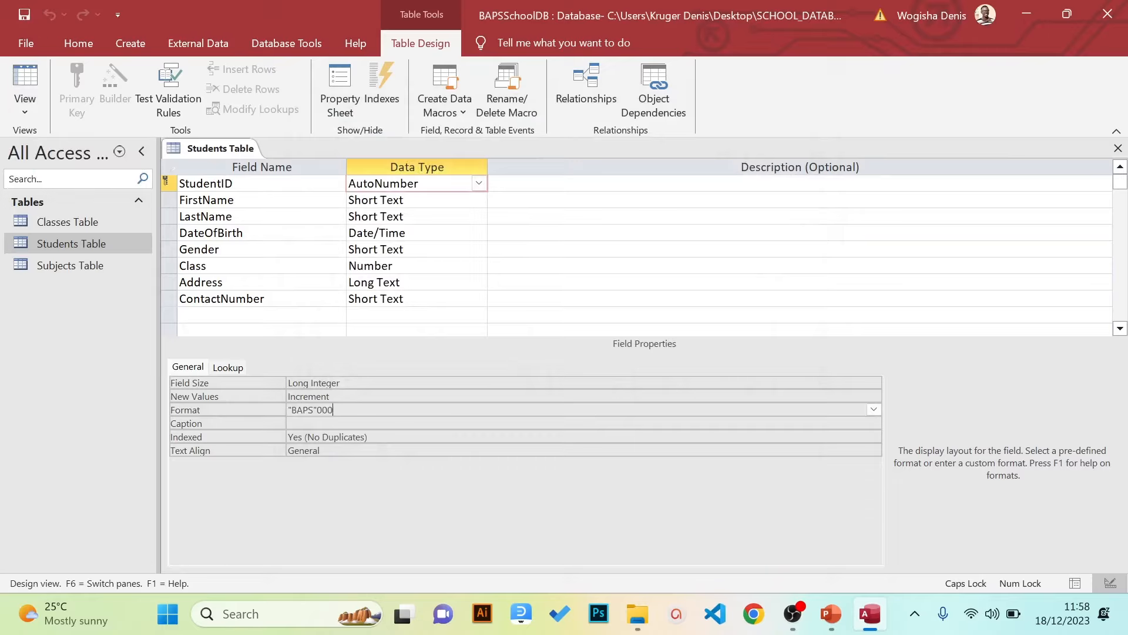
Save the design, check that IDs read BAPS001–BAPS005 in Datasheet view, then return to Design view
click(27, 47)
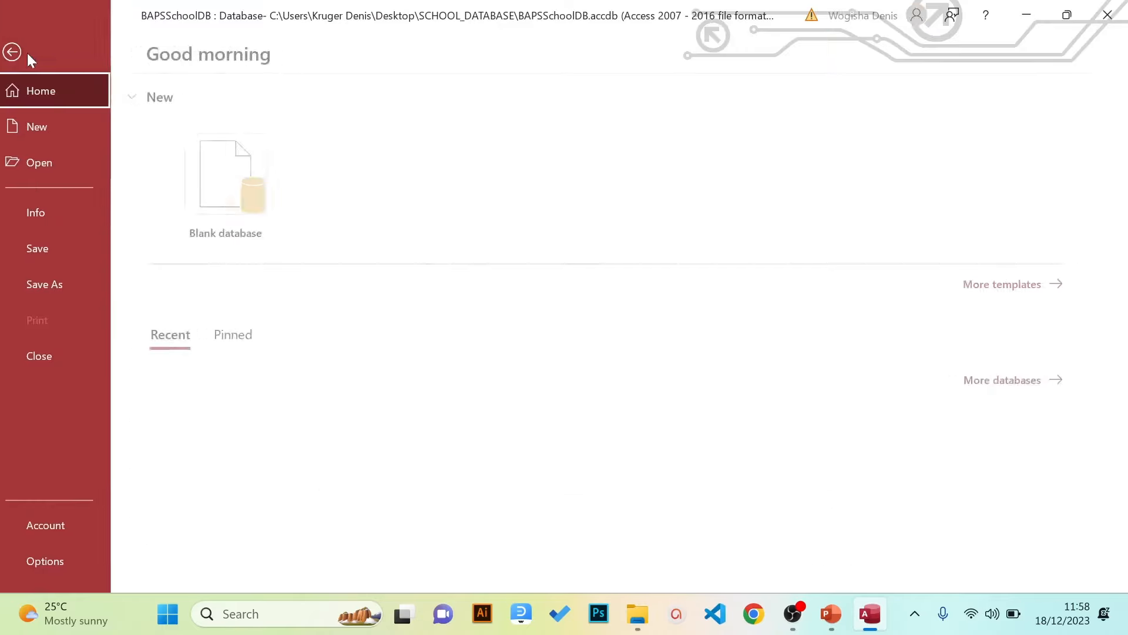
click(66, 242)
click(30, 114)
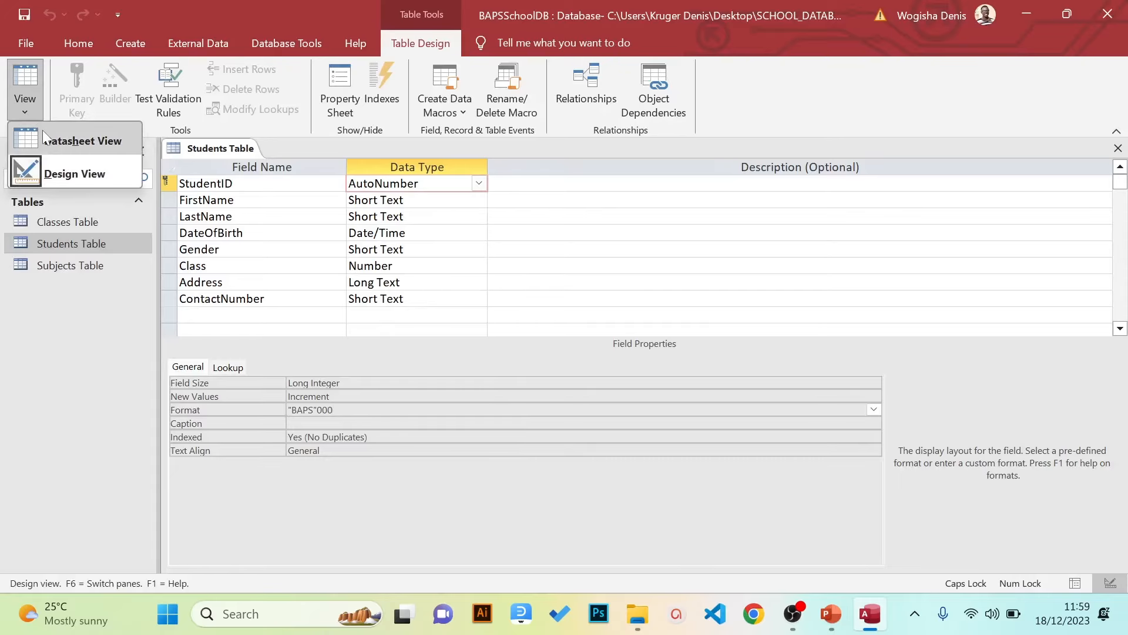
click(43, 131)
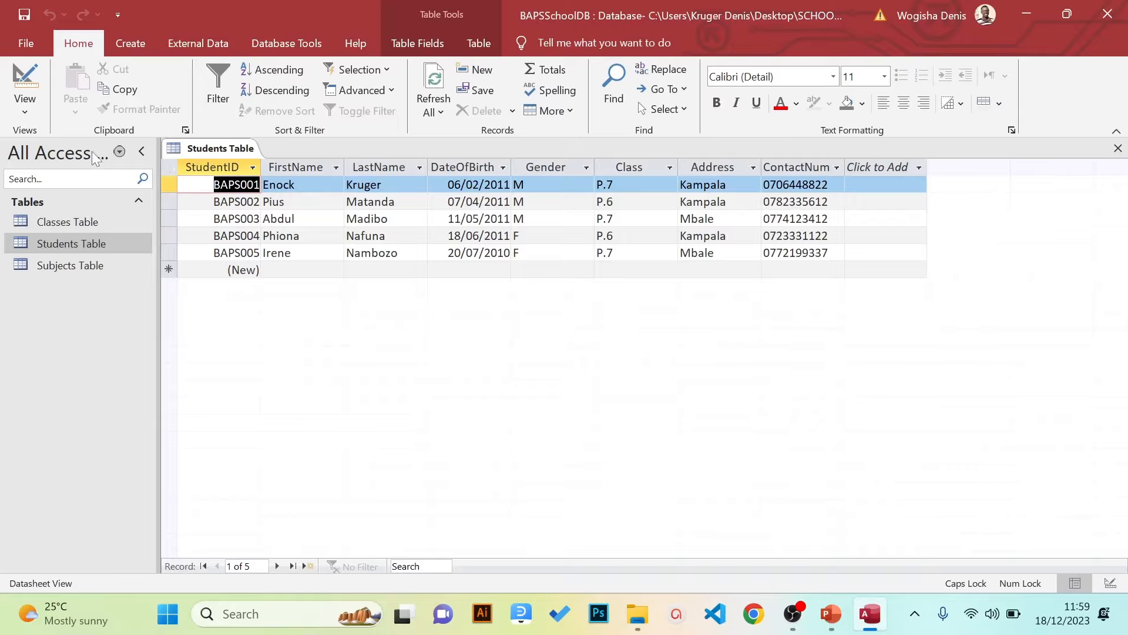
click(32, 114)
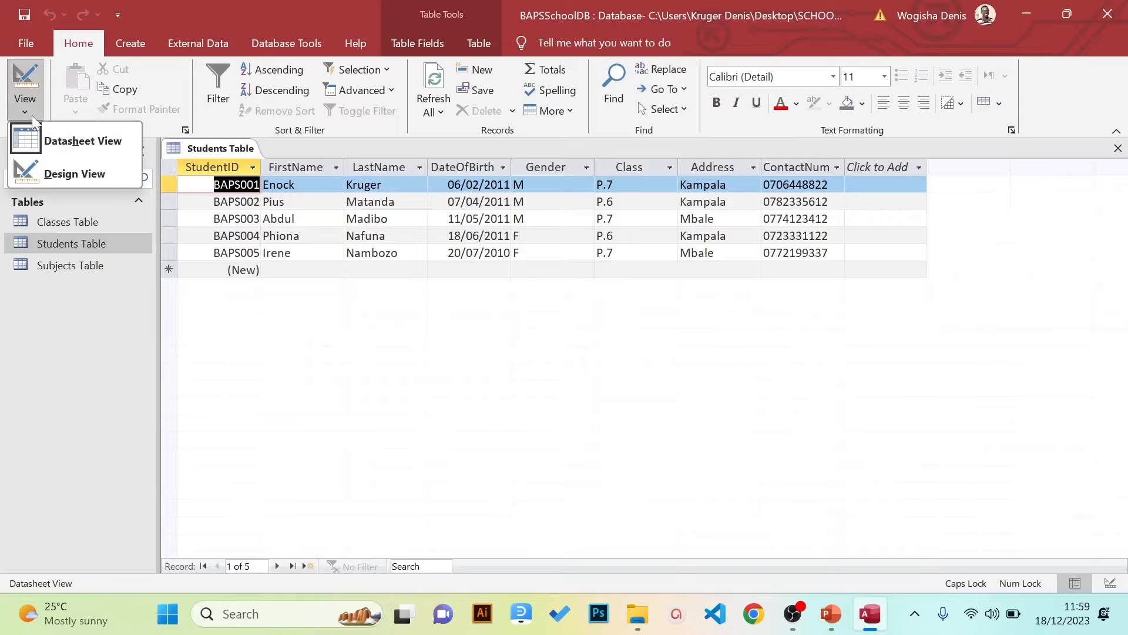
click(70, 171)
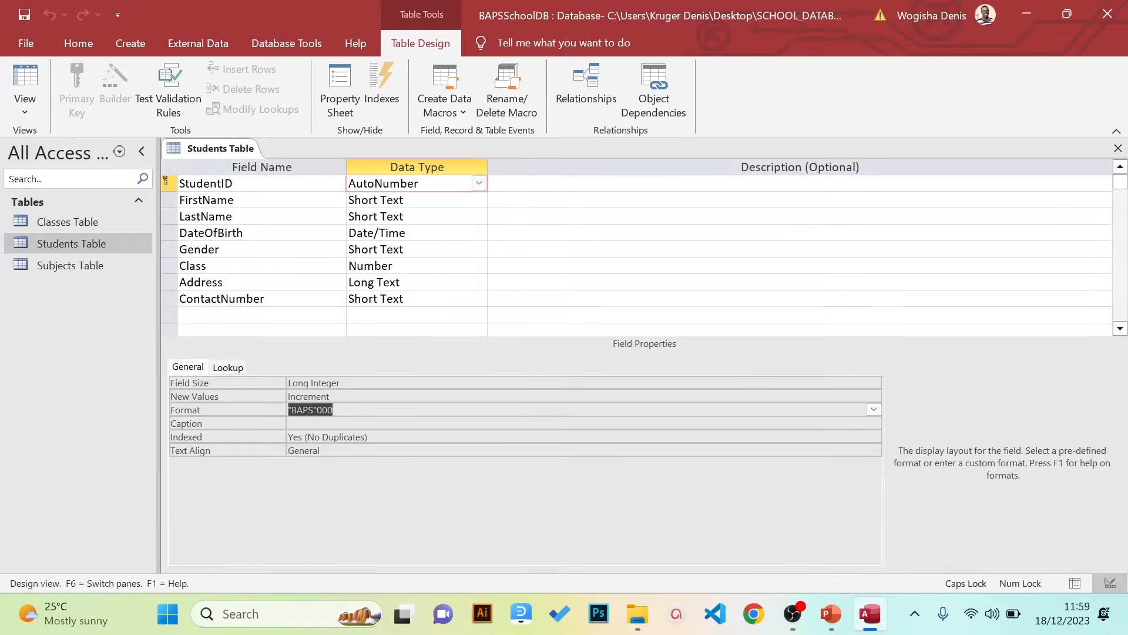
Select the DateOfBirth field's Format property and browse the predefined date formats
click(379, 233)
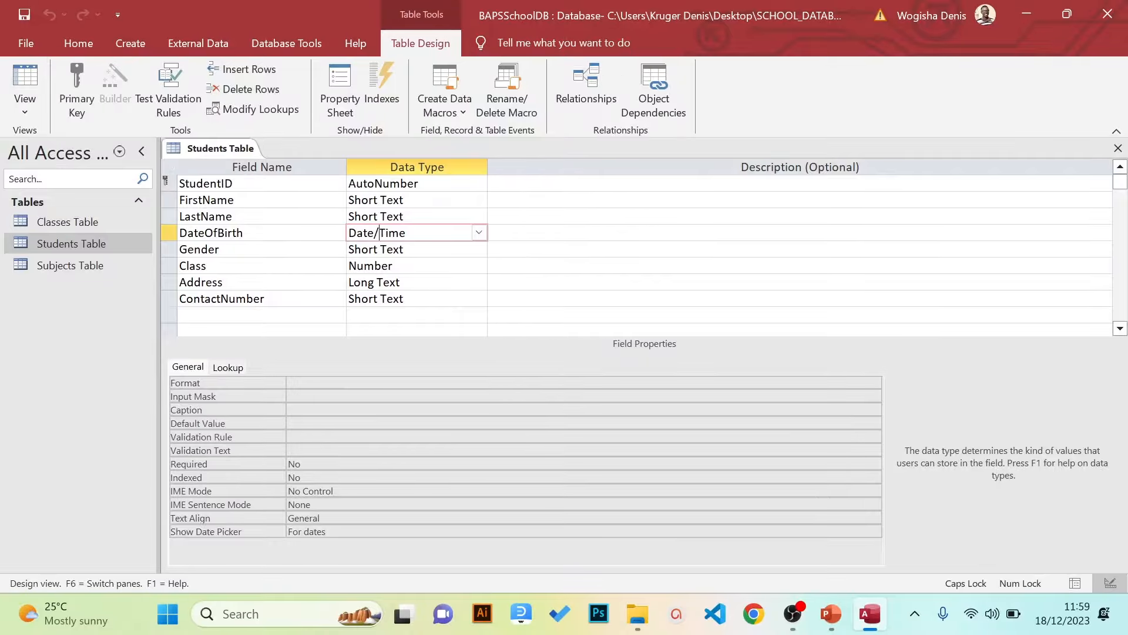
key(F6)
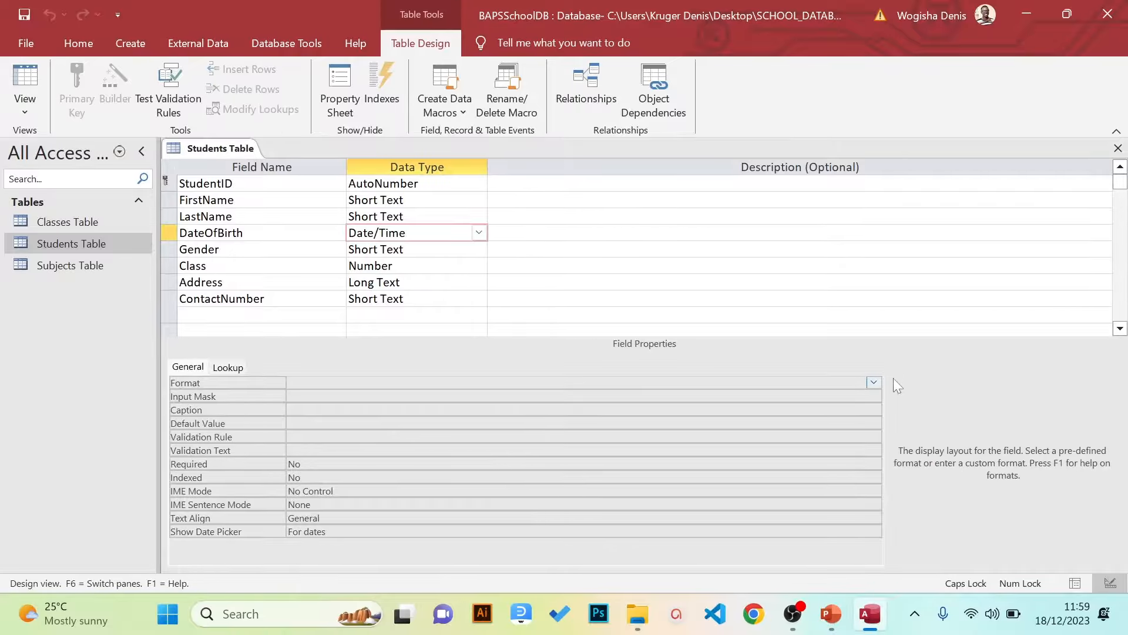
click(873, 382)
click(874, 382)
click(873, 382)
click(873, 382)
click(873, 382)
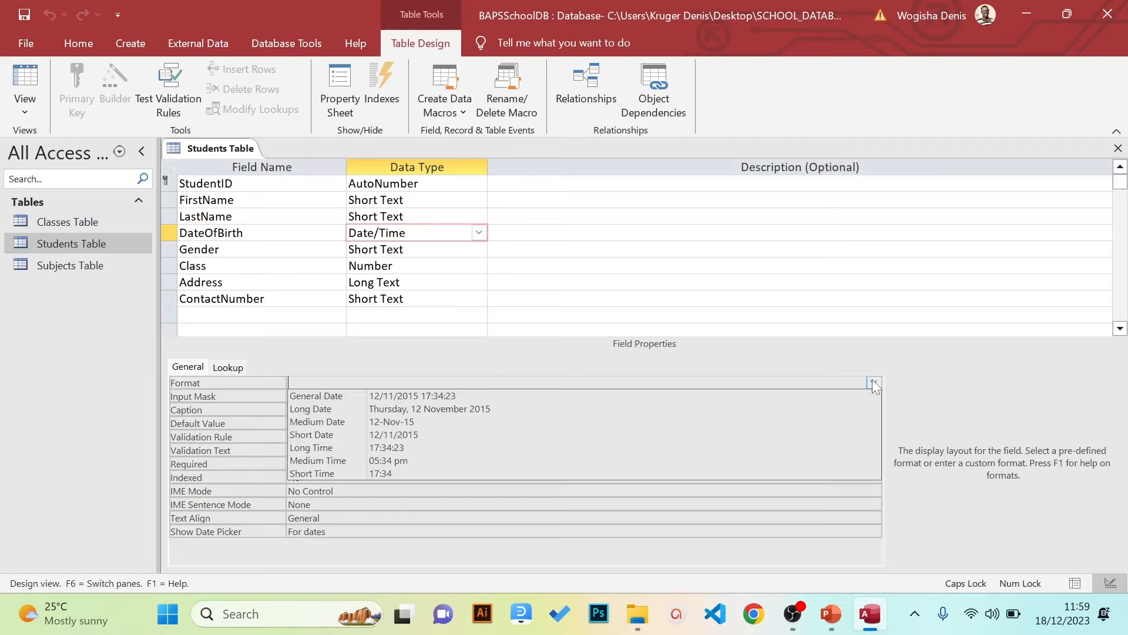
click(874, 382)
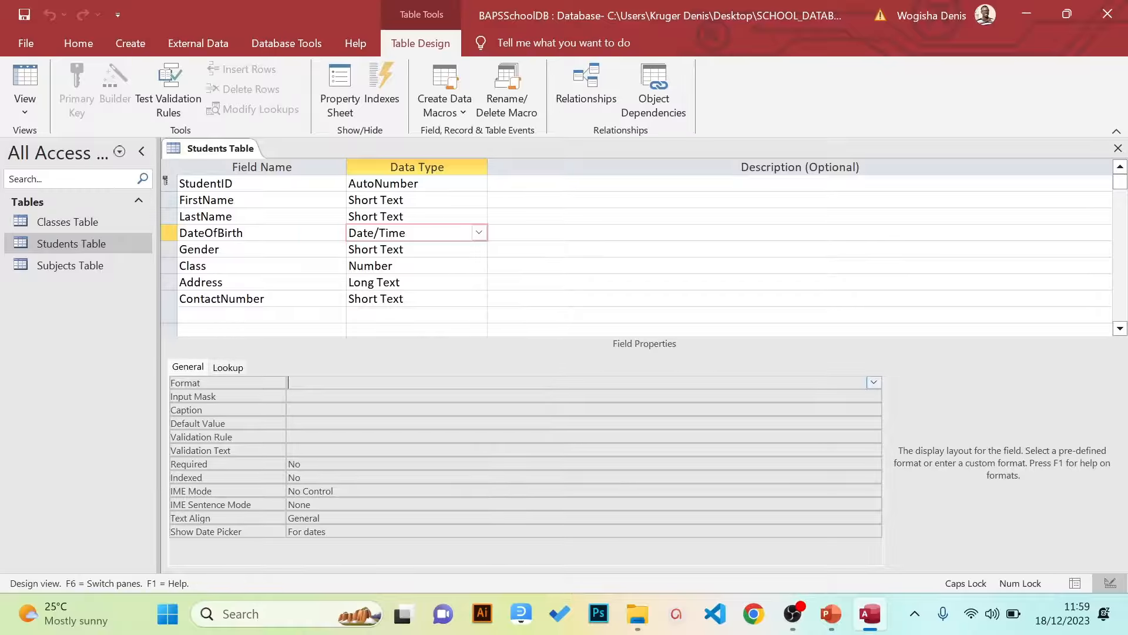
Set DateOfBirth's format to dd-mmm-yyyy via the Zoom box and save the table design
text(DD)
right_click(583, 383)
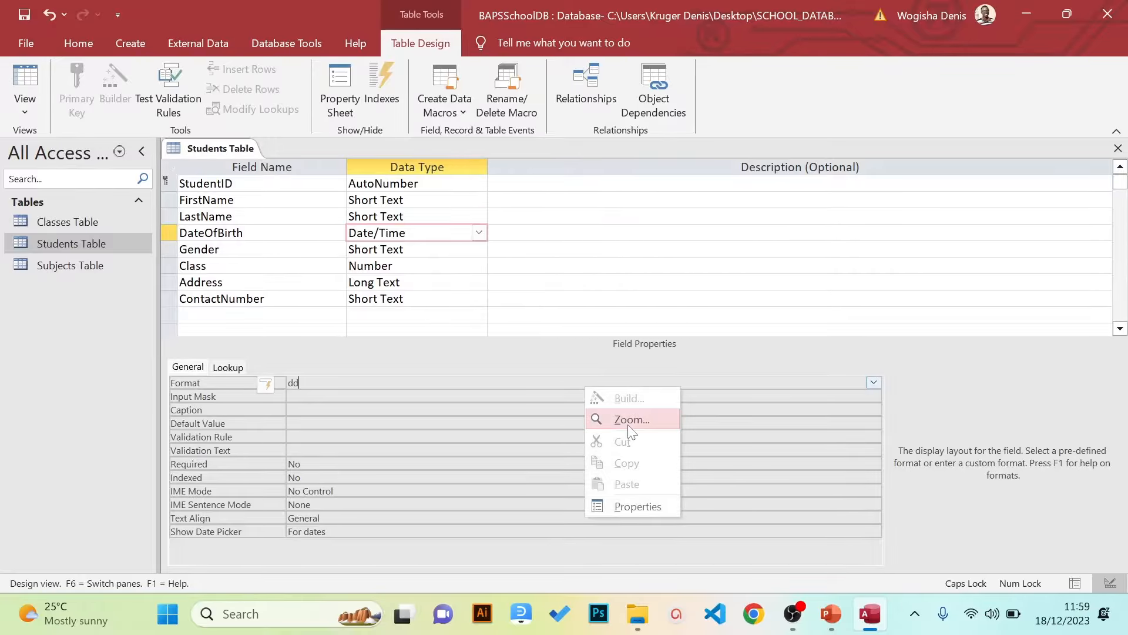
click(626, 424)
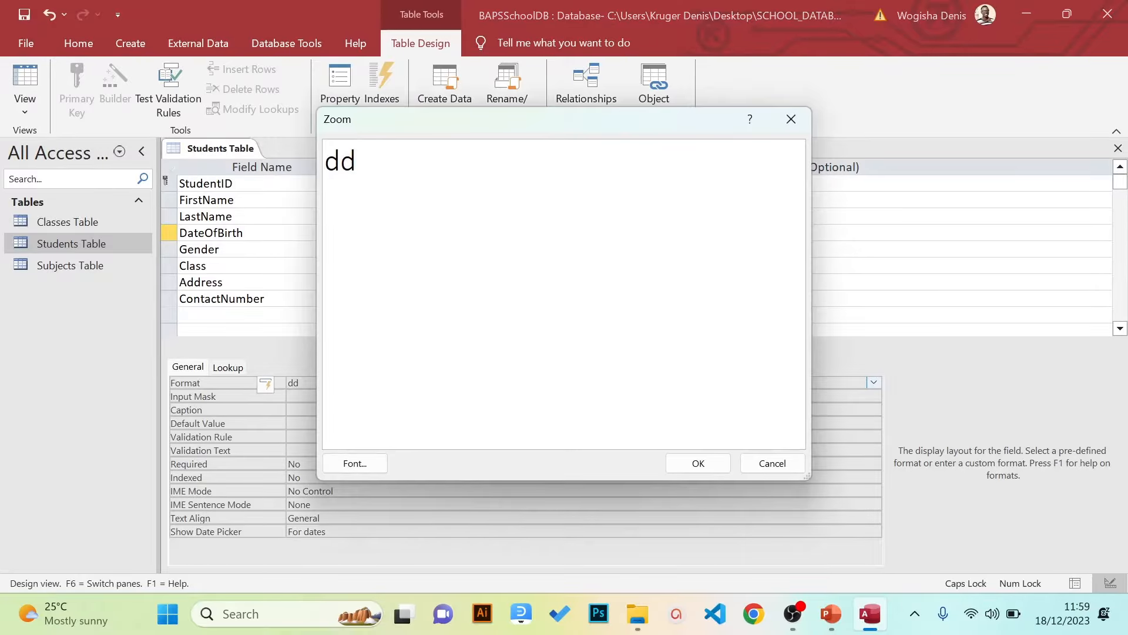
click(358, 160)
text(-MM)
key(BackSpace)
key(BackSpace)
key(Caps_Lock)
text(mmm-)
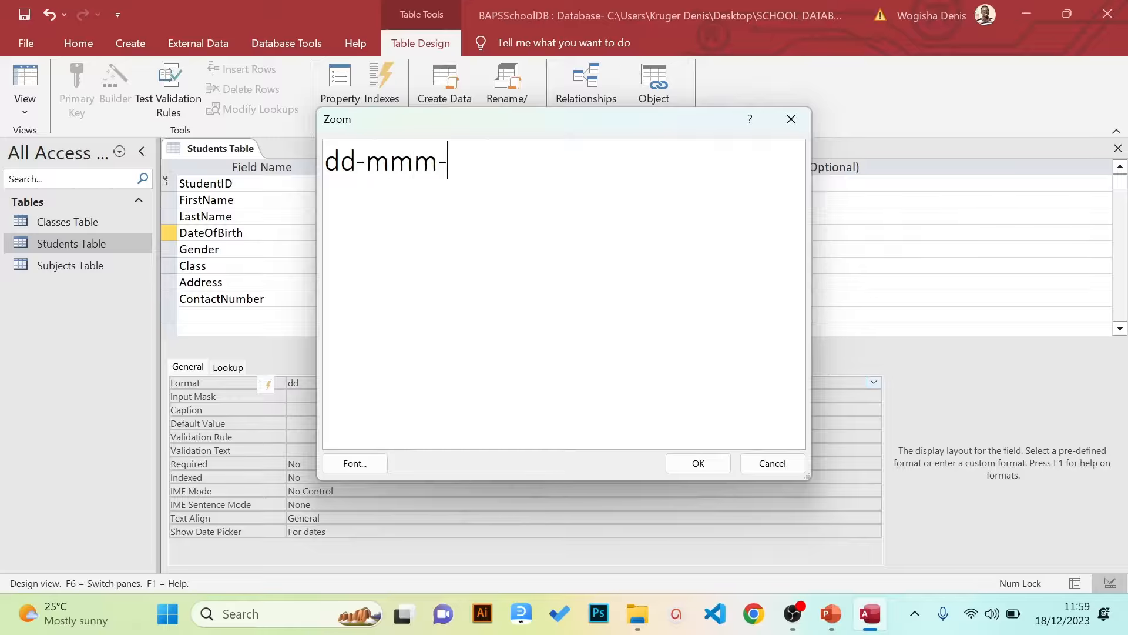
text(yyyy)
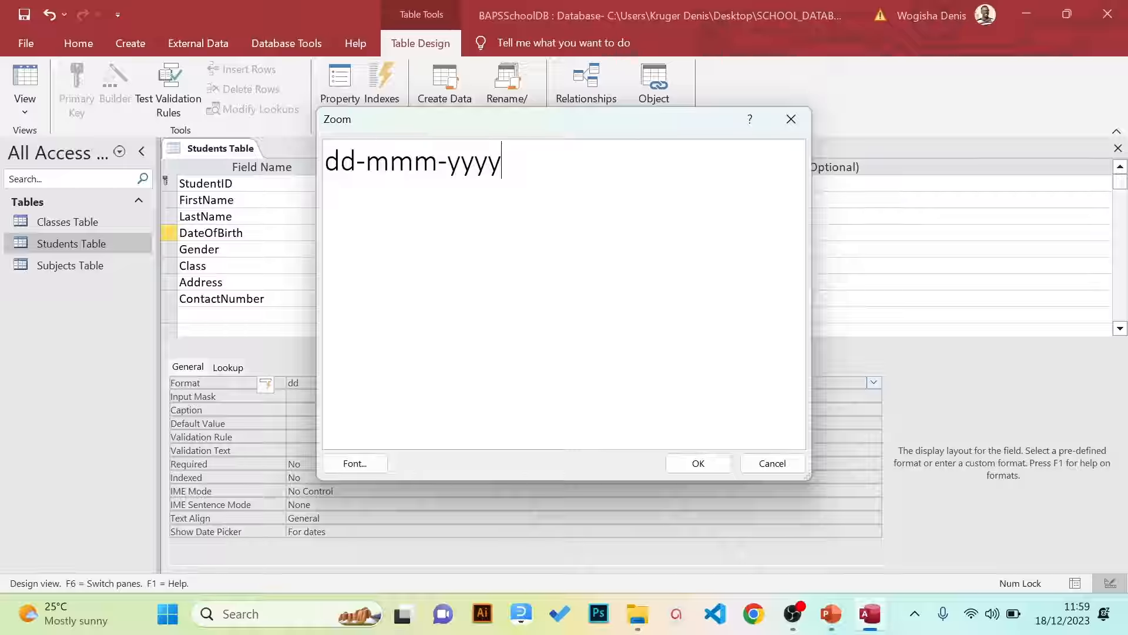
click(708, 464)
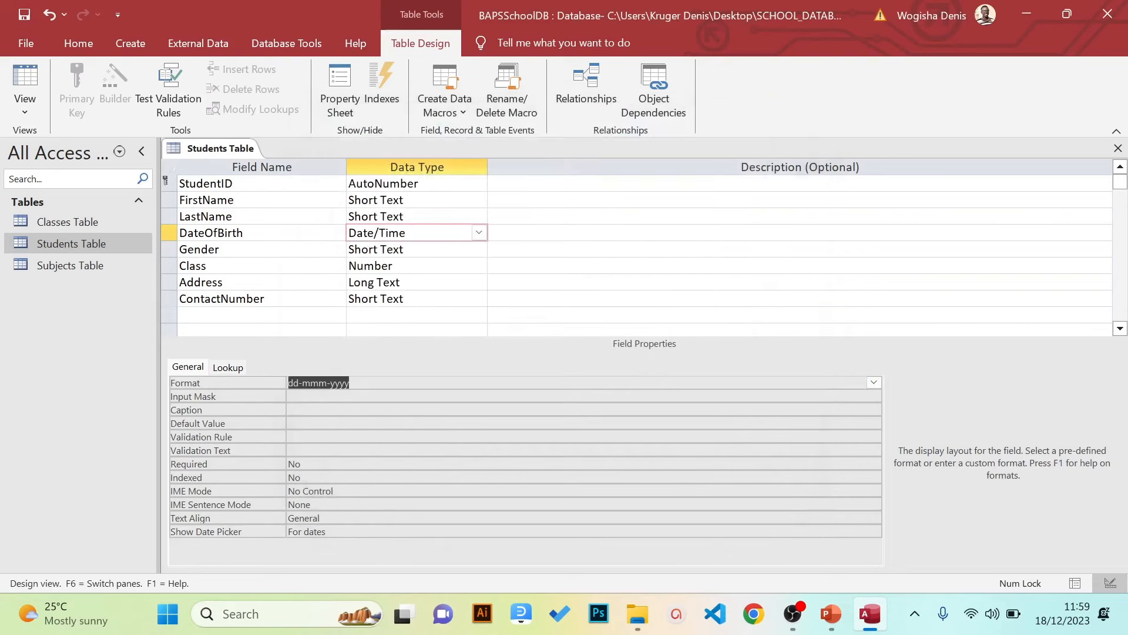
click(24, 46)
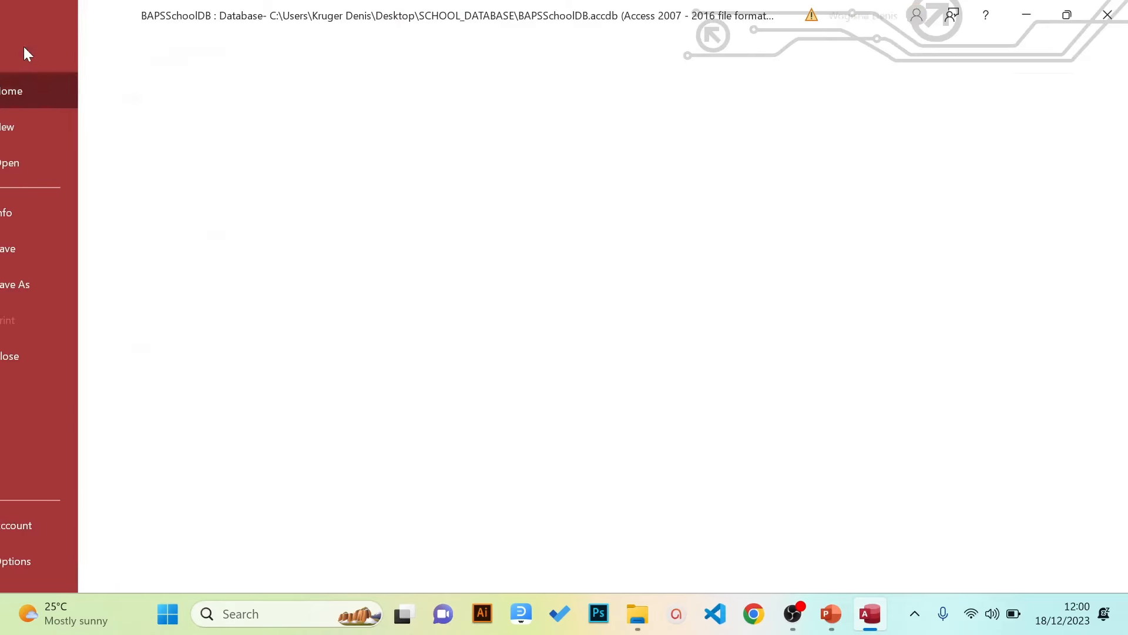
click(54, 245)
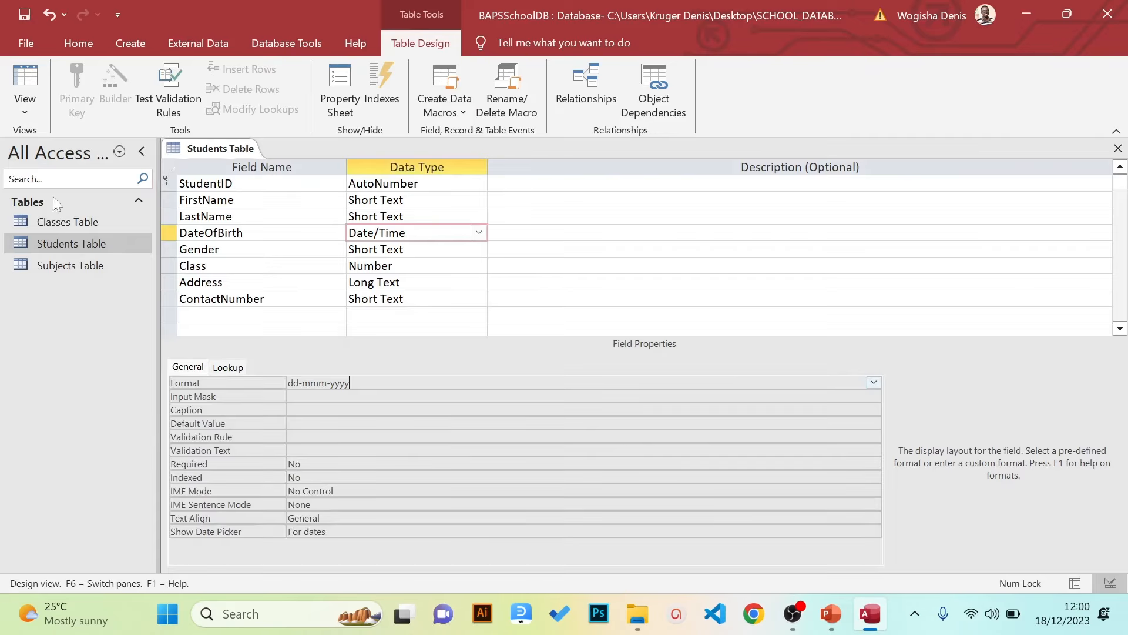
Check the dates display like 06-Feb-2011 in Datasheet view, then close the Students Table
click(27, 114)
click(39, 136)
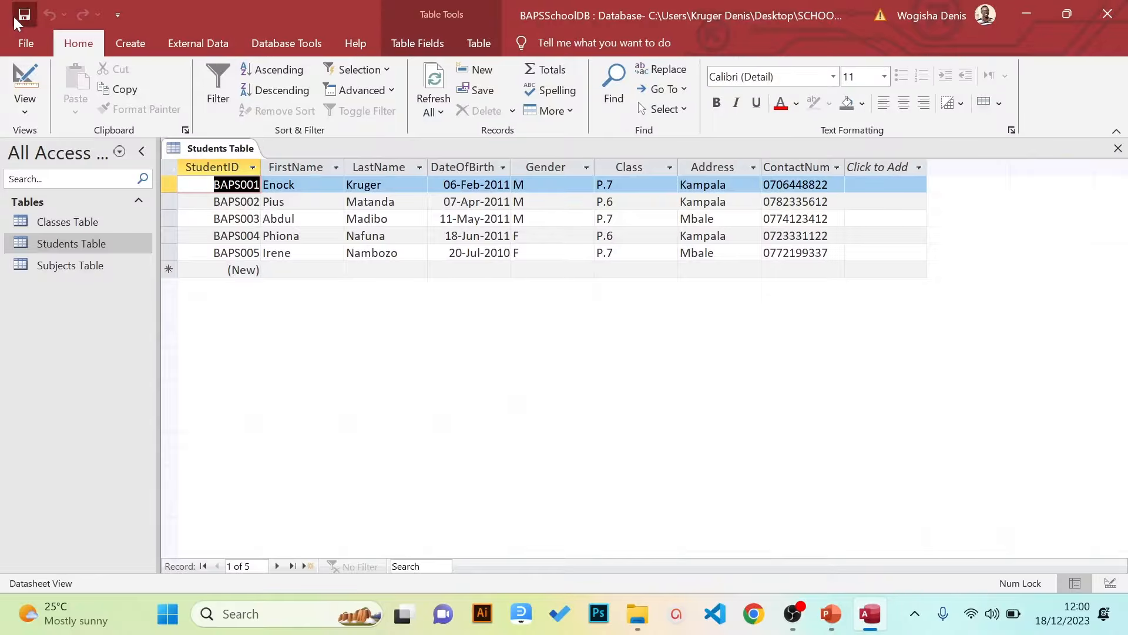
click(1119, 149)
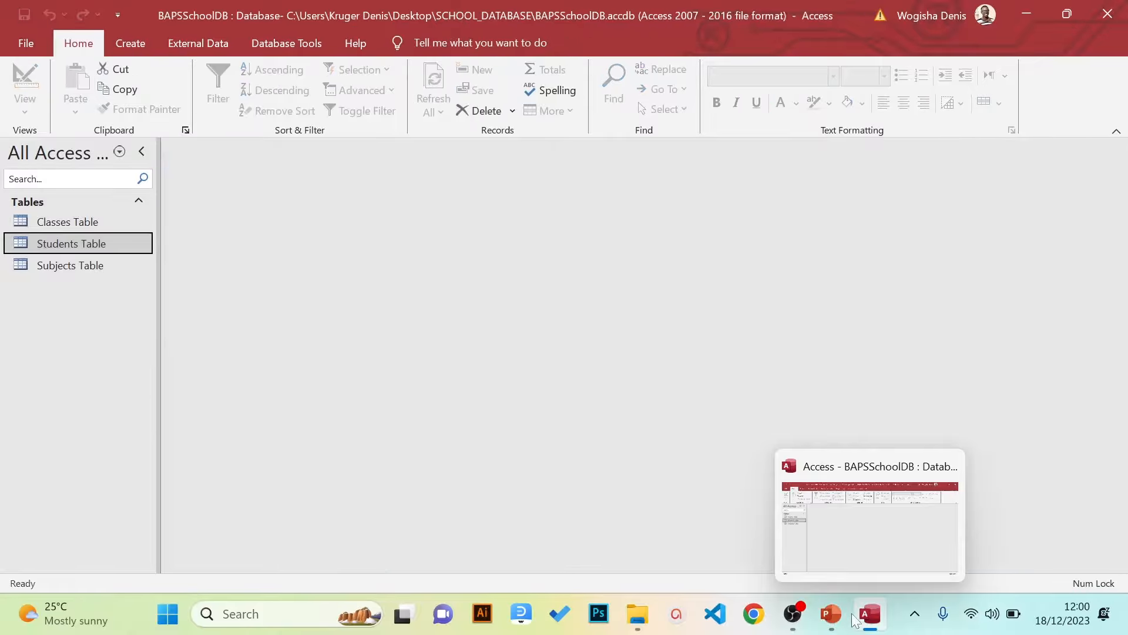
Switch to the Creating Databases presentation and scroll to slide 6, the Teachers' Table
mouse_move(835, 626)
click(807, 538)
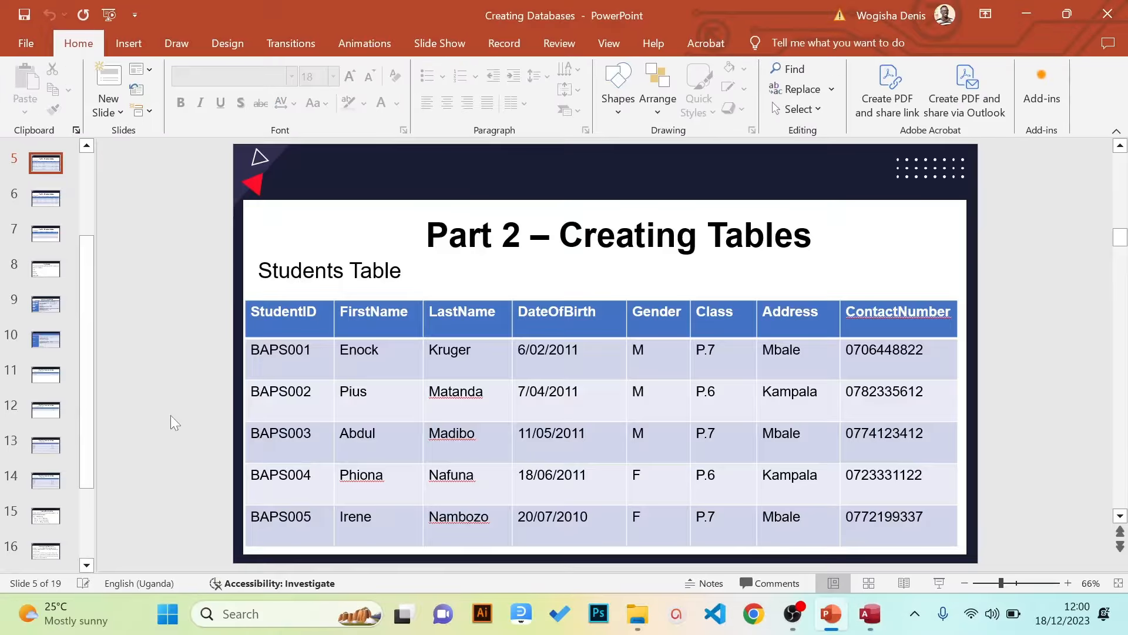
scroll(170, 415, down, 1)
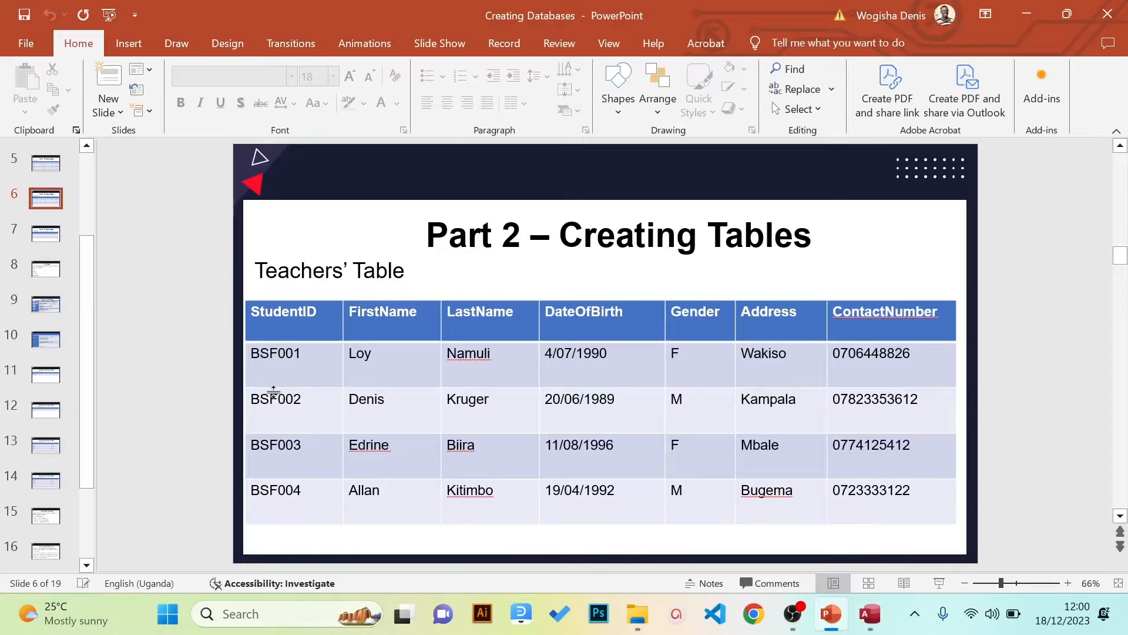
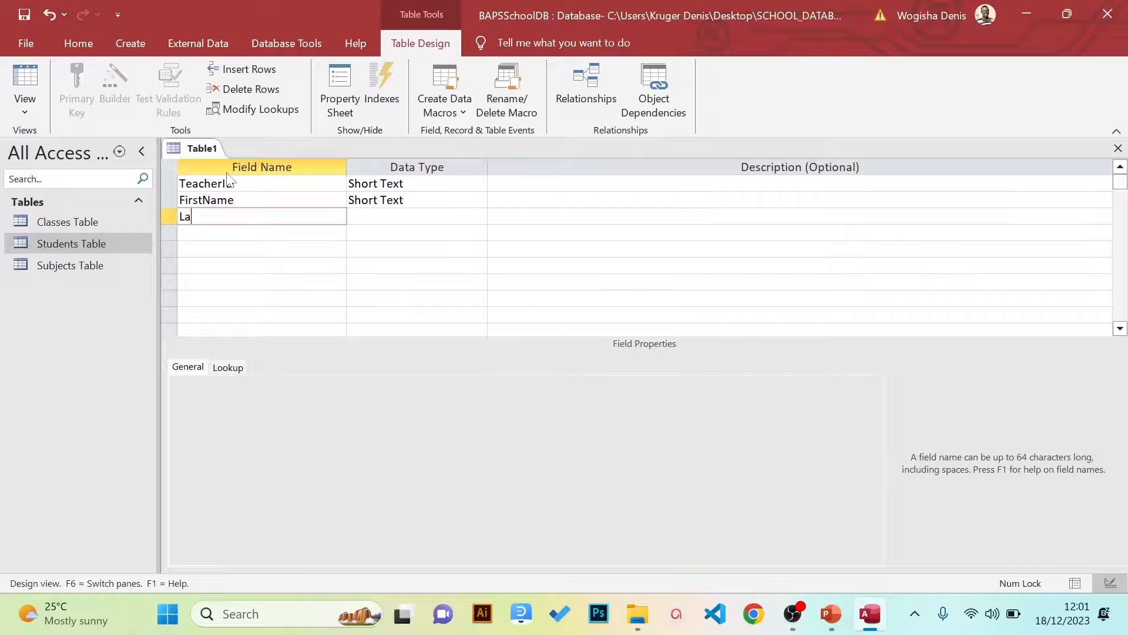
Add LastName, DateOfBirth, Gender, Address, SubjectTaught and ContactNumber field names below TeacherID and FirstName
text(stName)
key(Down)
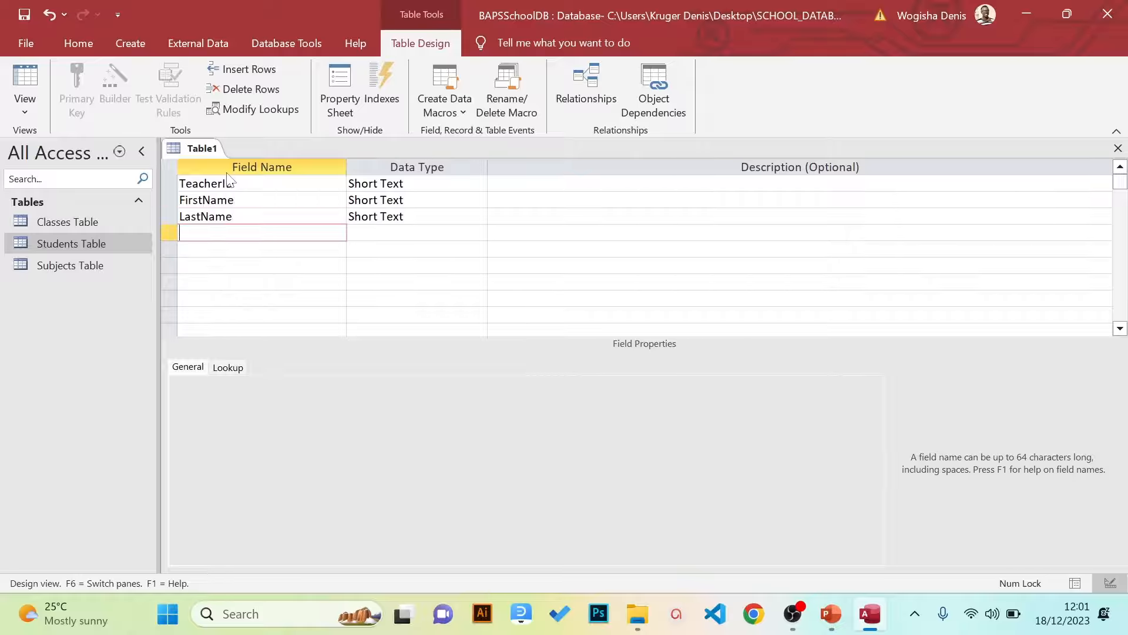
text(DateOfBirth)
key(Down)
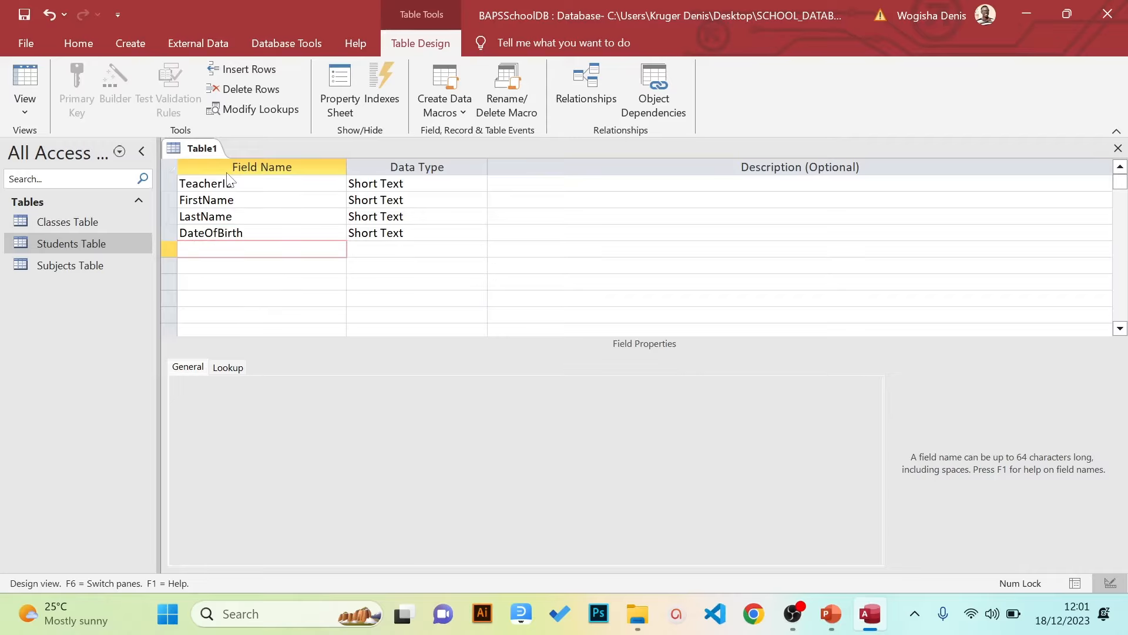
text(Gender)
key(Down)
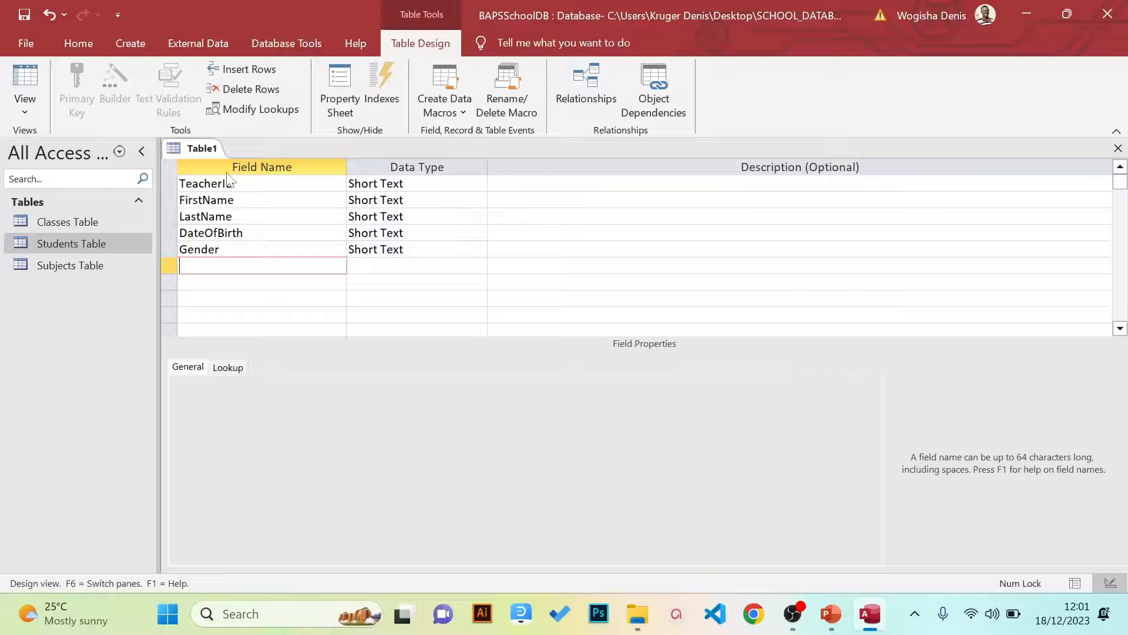
text(Address)
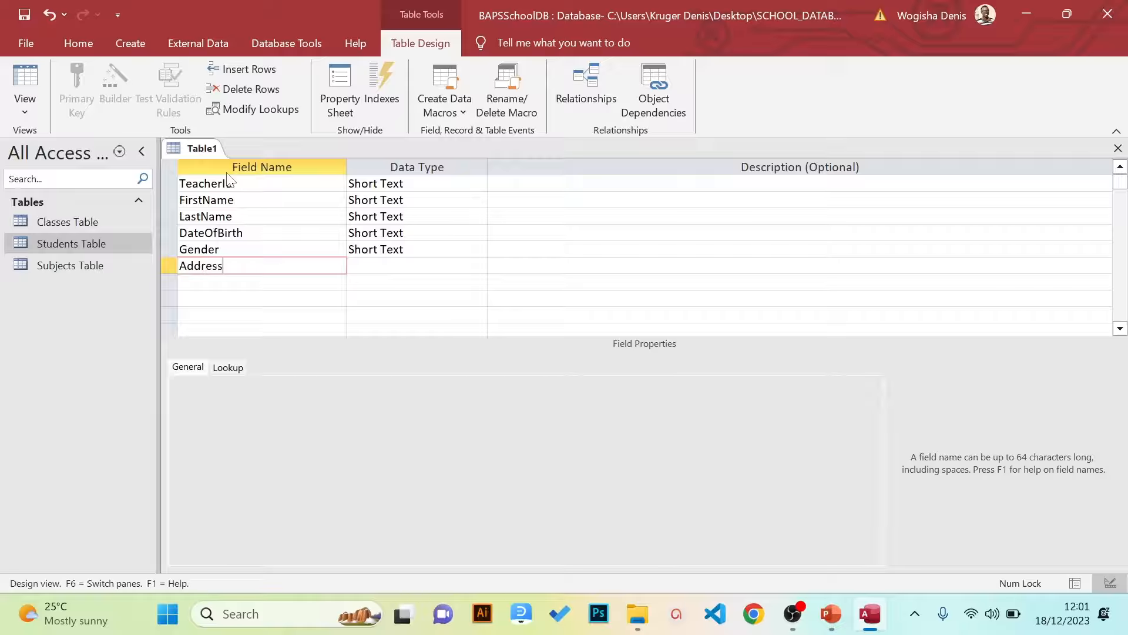
key(Down)
text(Subject)
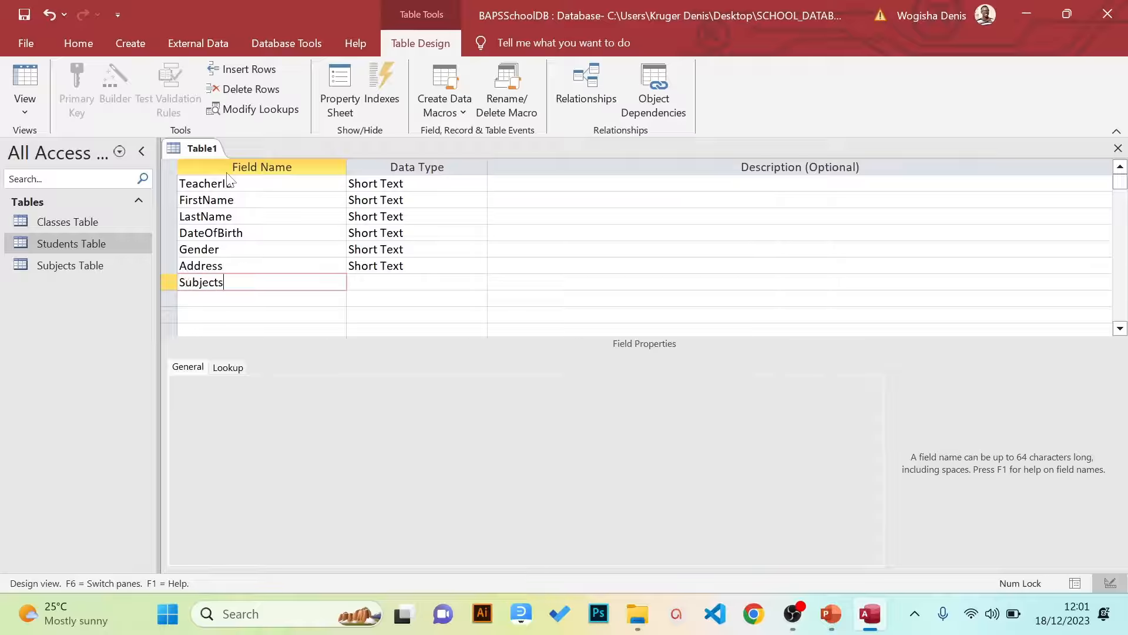
text(Taught)
key(Down)
text(C)
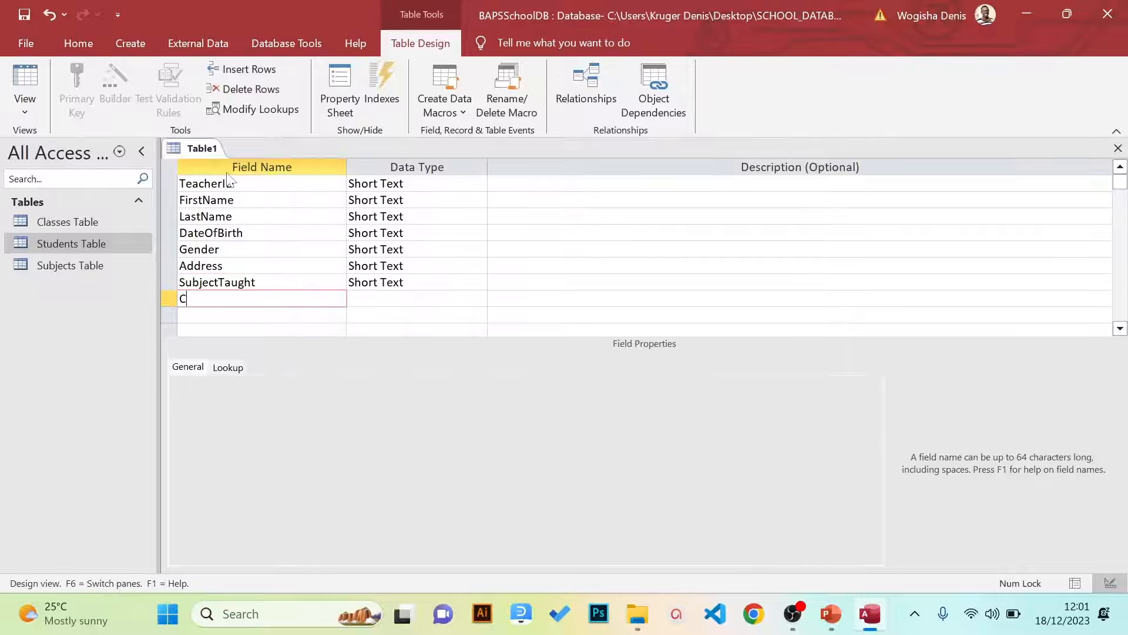
text(ontactNumber)
key(Up)
key(Up)
key(Up)
key(Up)
key(Up)
key(Up)
key(Up)
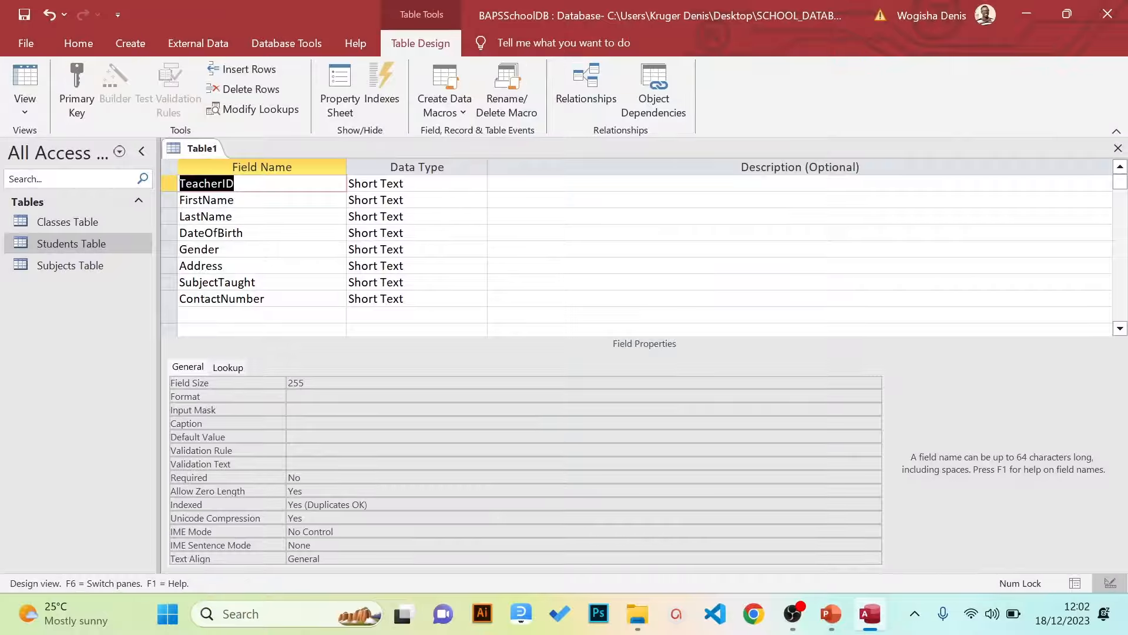
Set TeacherID's data type to AutoNumber and DateOfBirth's to Date/Time
key(Tab)
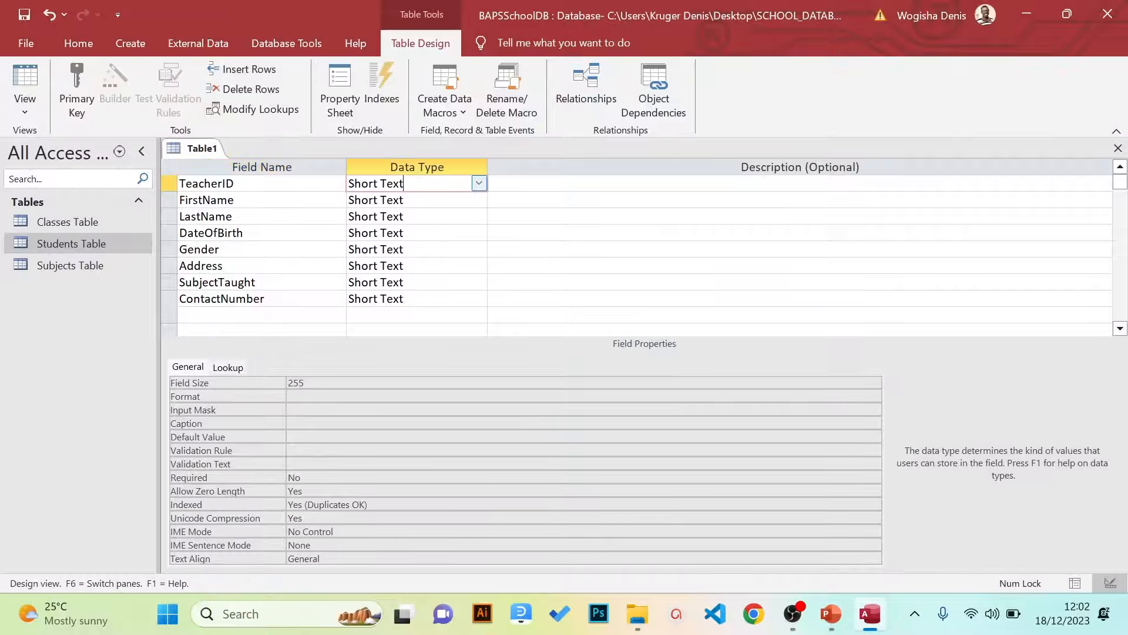
click(477, 187)
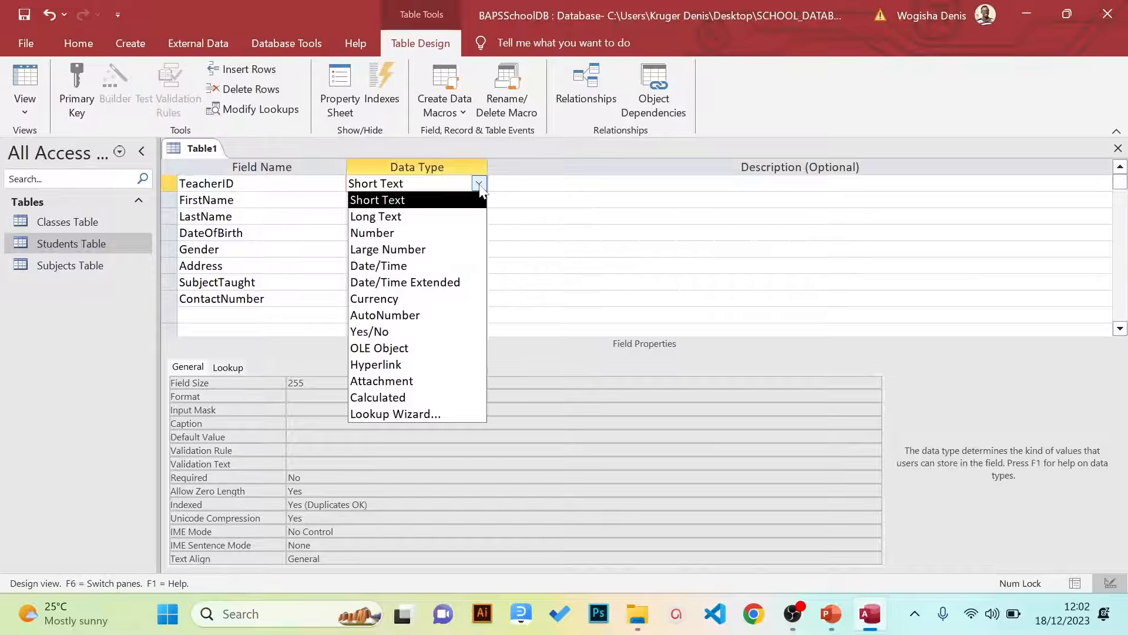
click(412, 316)
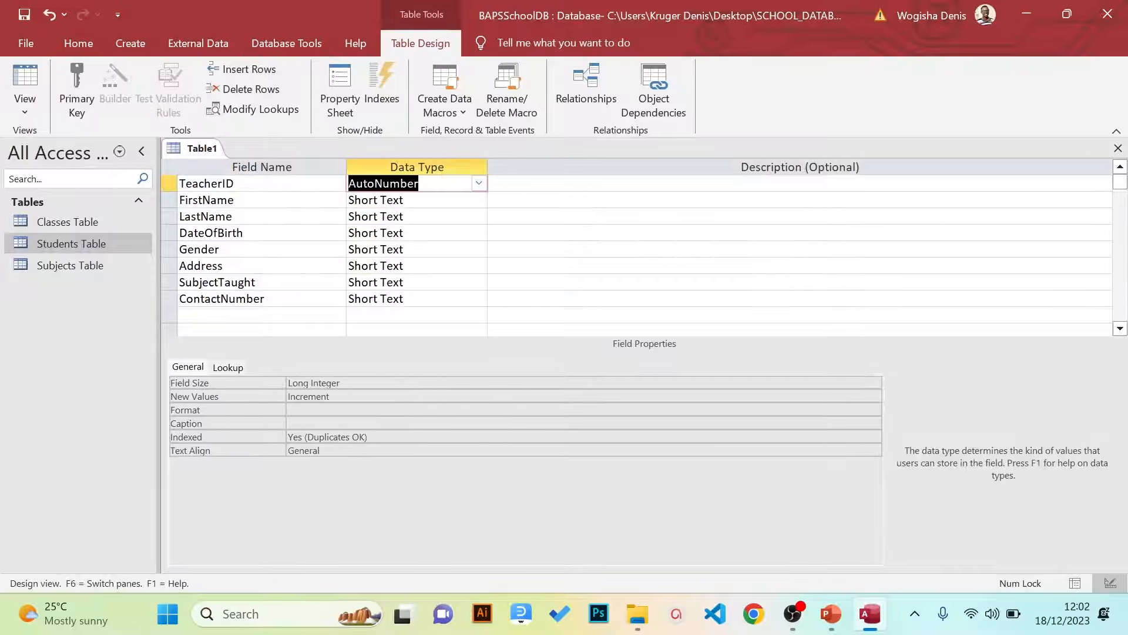
click(477, 201)
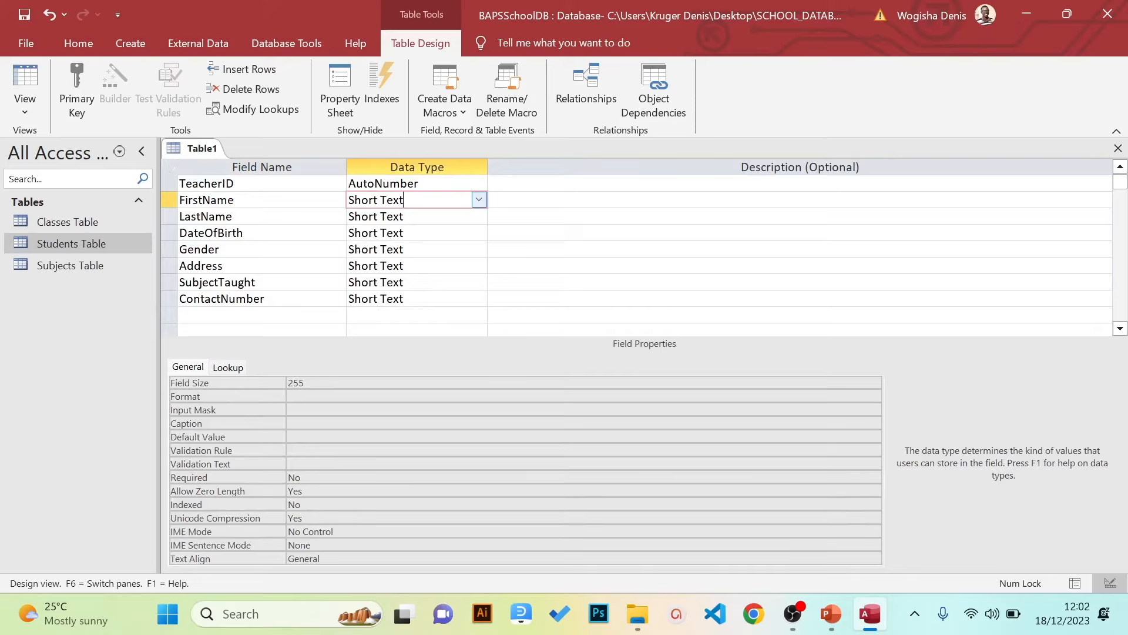
click(404, 217)
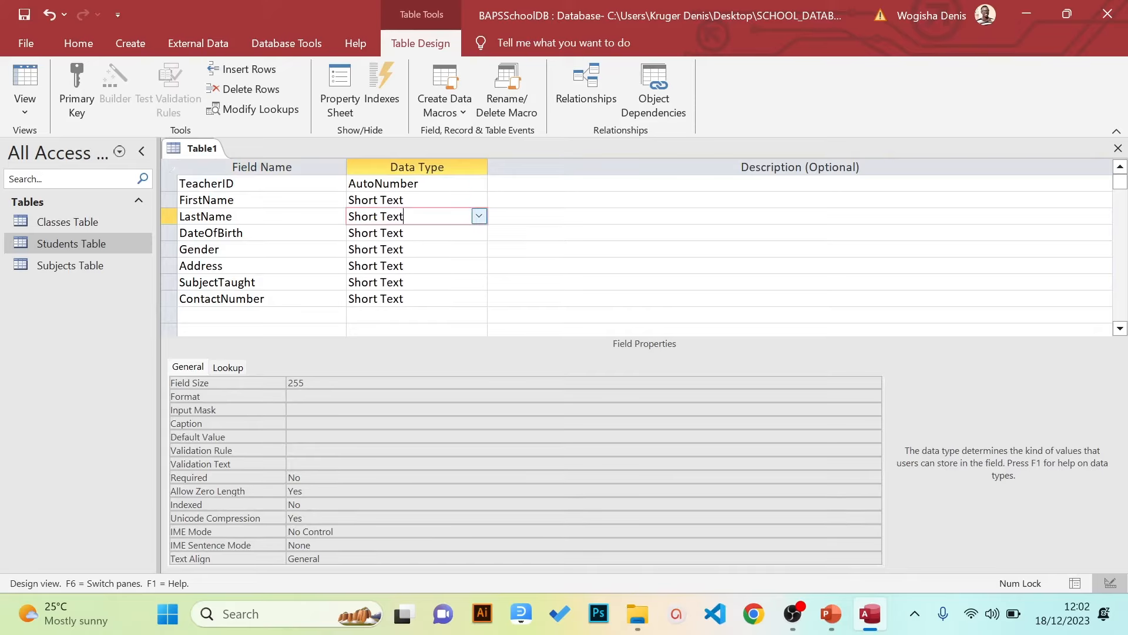
click(404, 233)
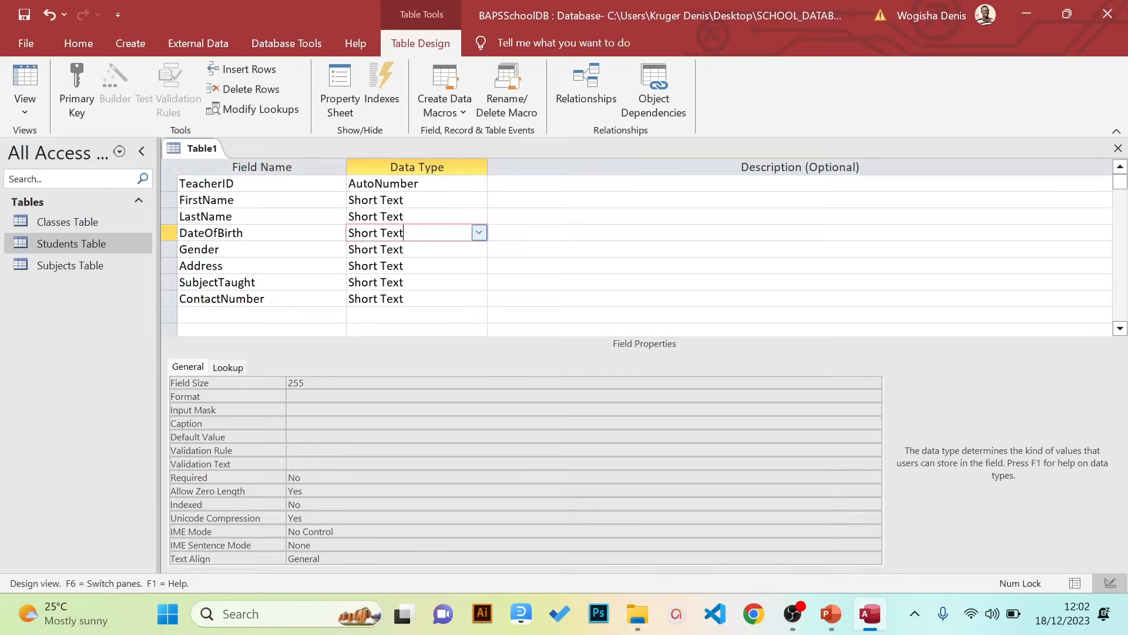
click(479, 233)
click(436, 315)
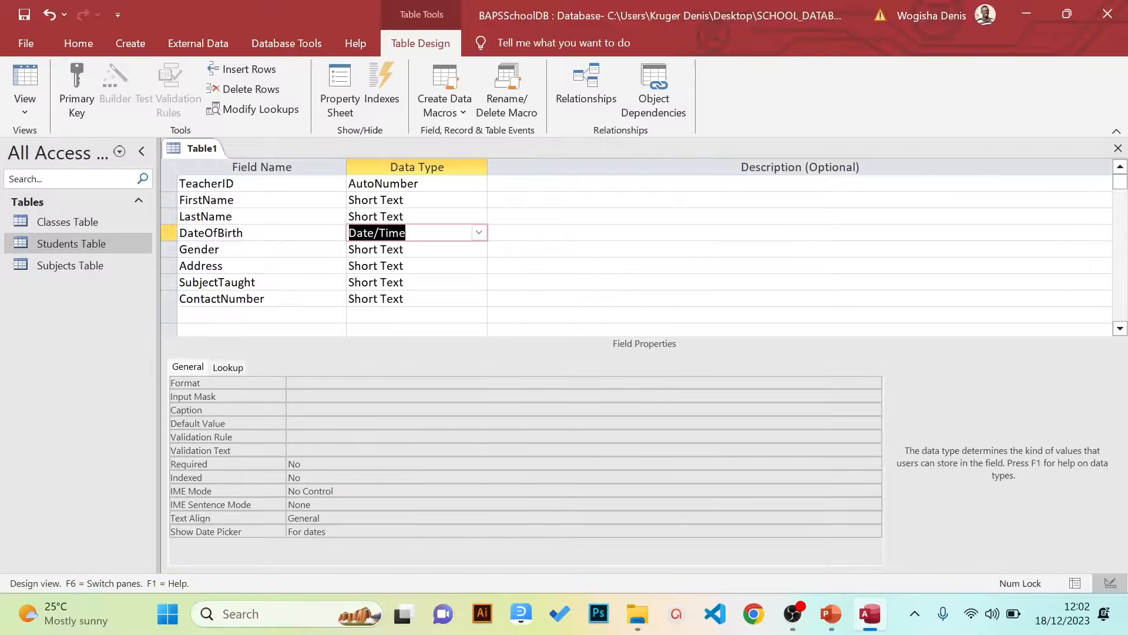
click(411, 249)
click(479, 249)
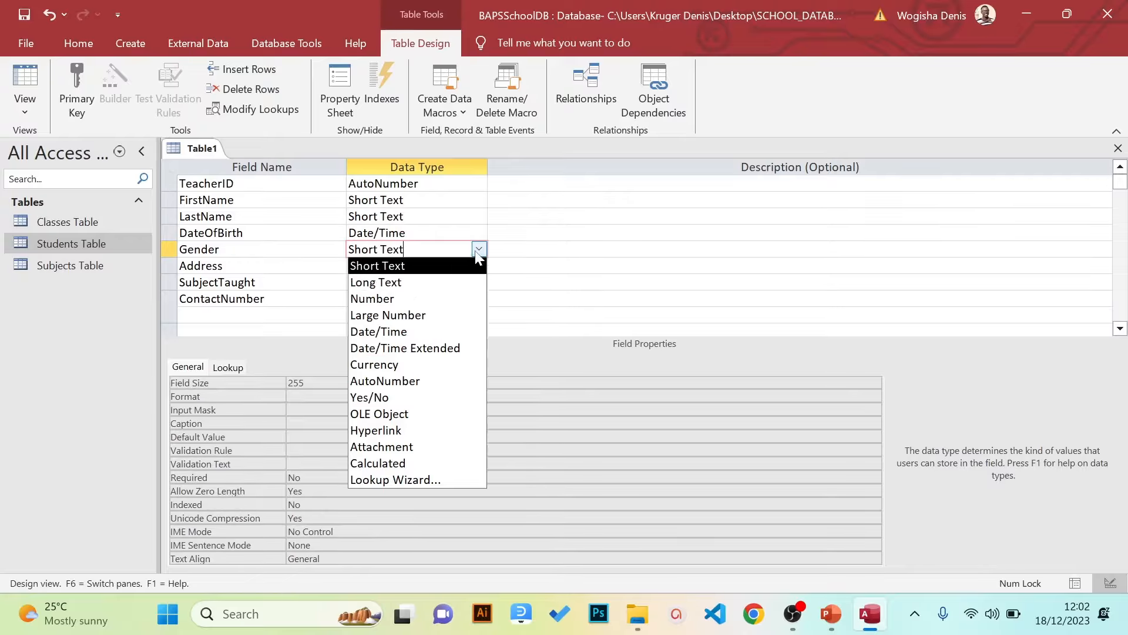
Start the Lookup Wizard for Gender and type in the values M and F
click(385, 481)
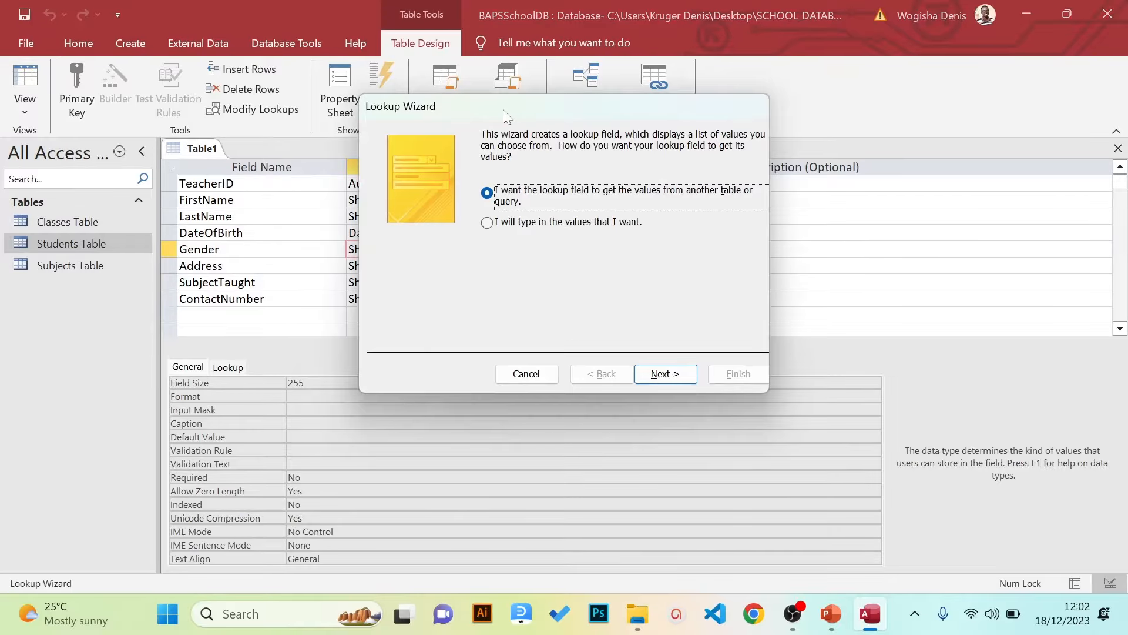
drag(504, 109, 459, 225)
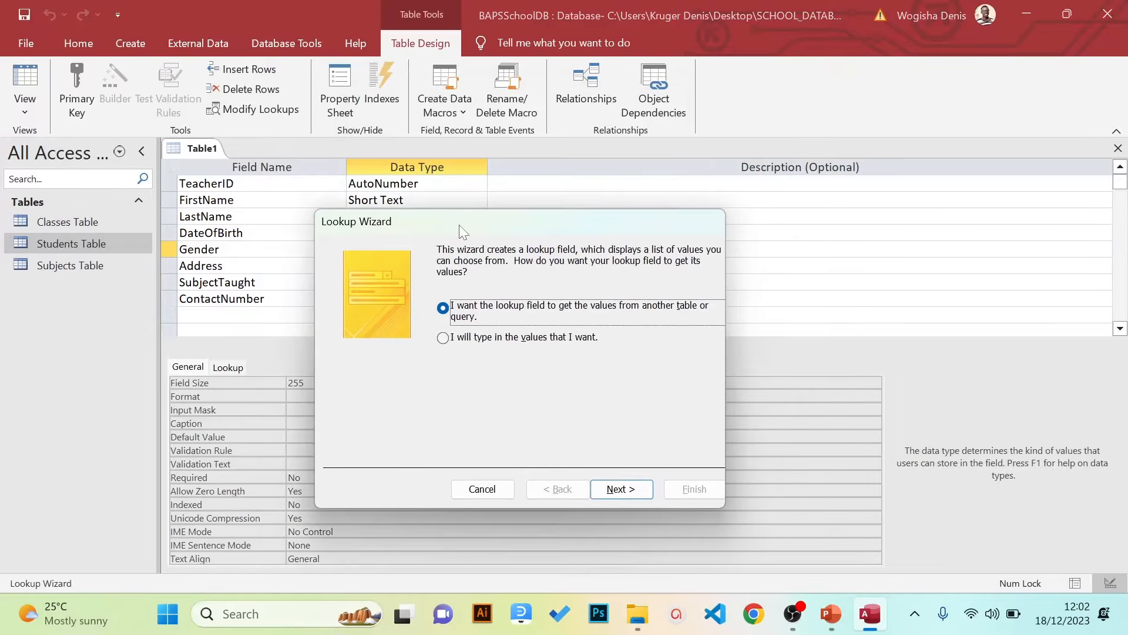
click(444, 339)
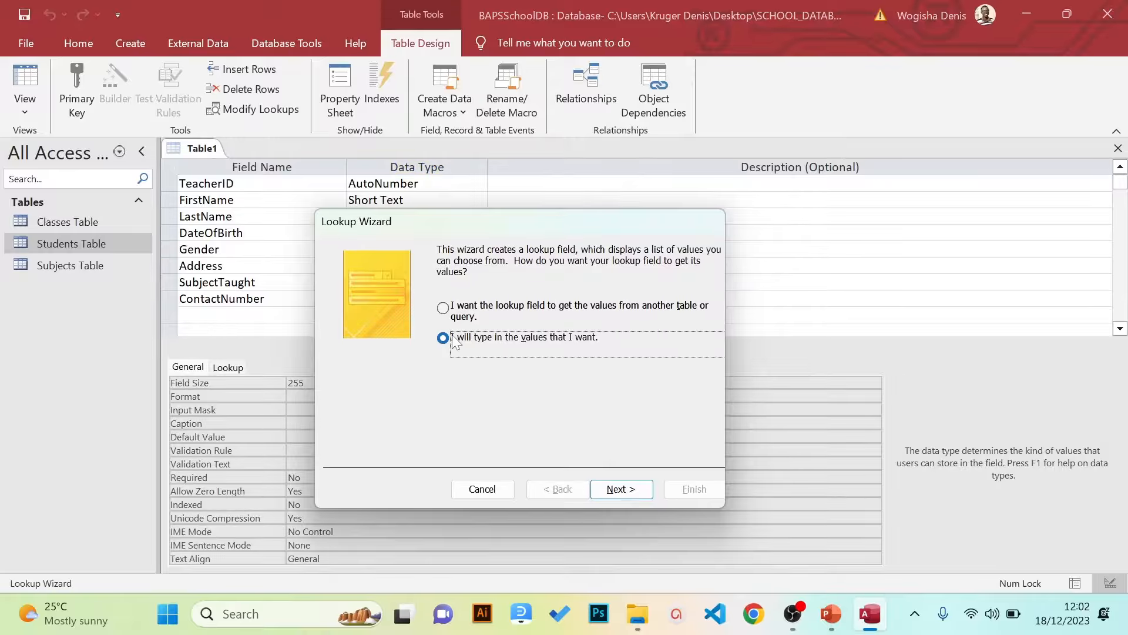
click(615, 488)
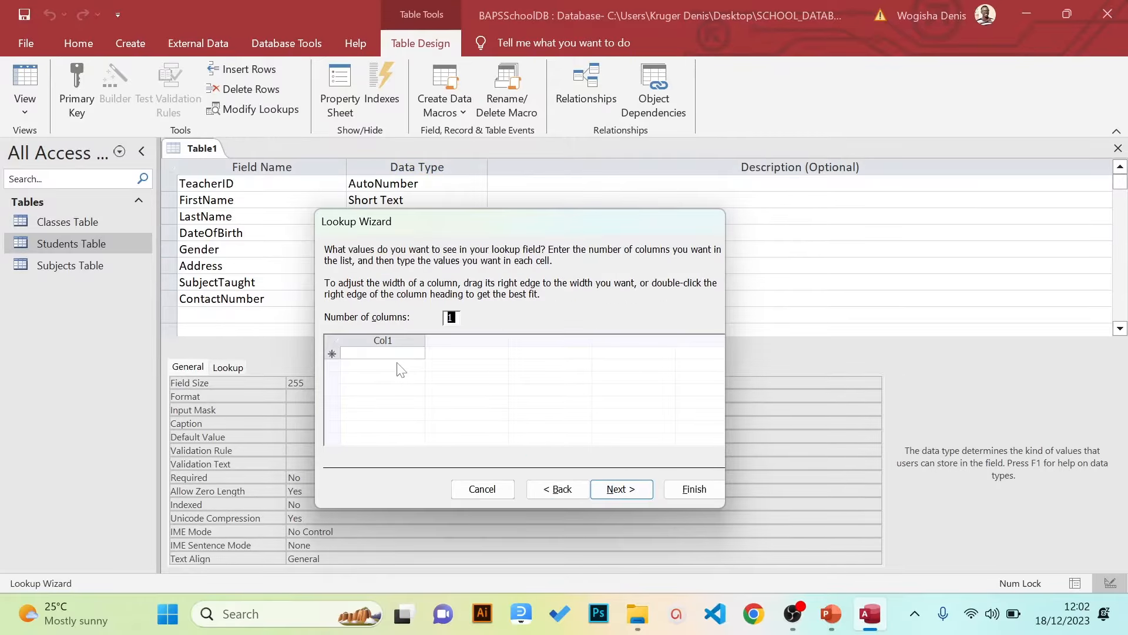
click(379, 353)
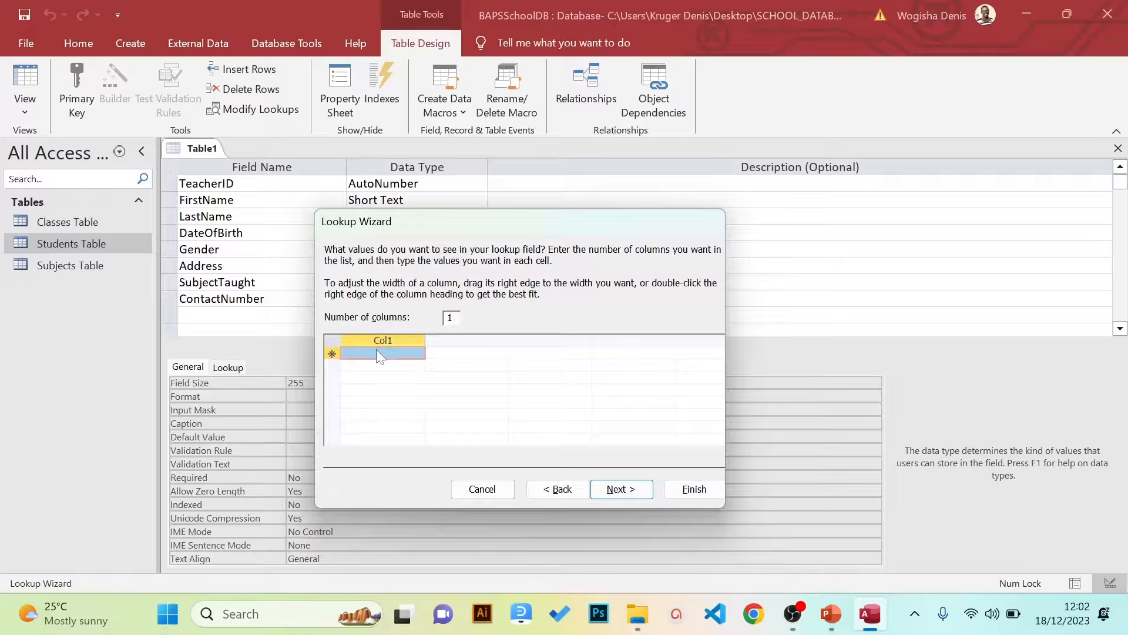
key(Caps_Lock)
text(M)
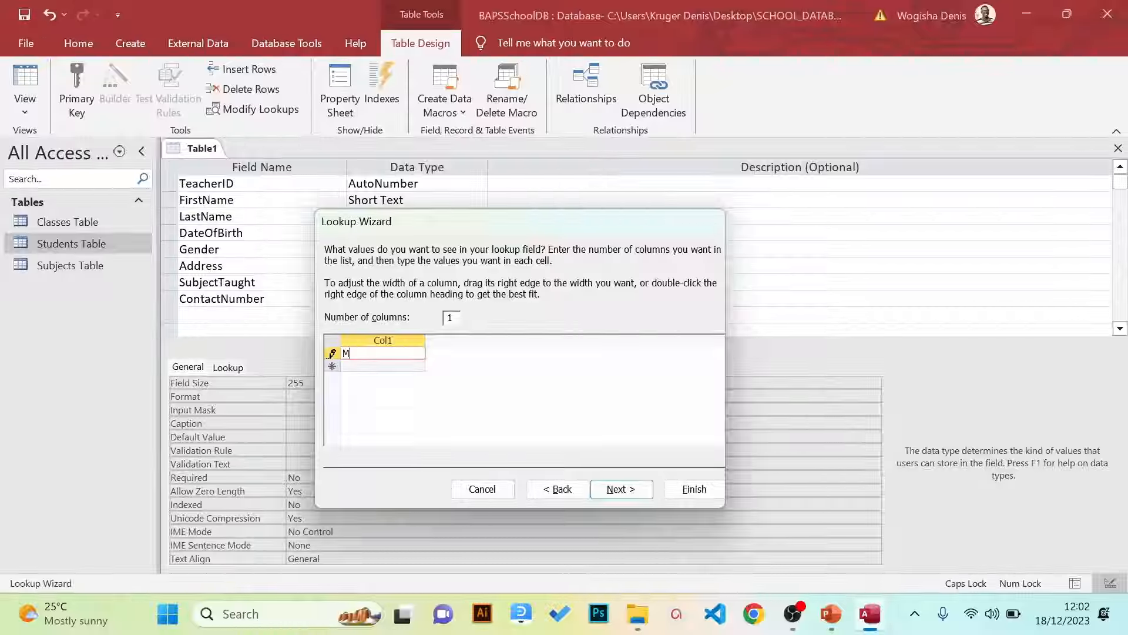
key(Return)
text(F)
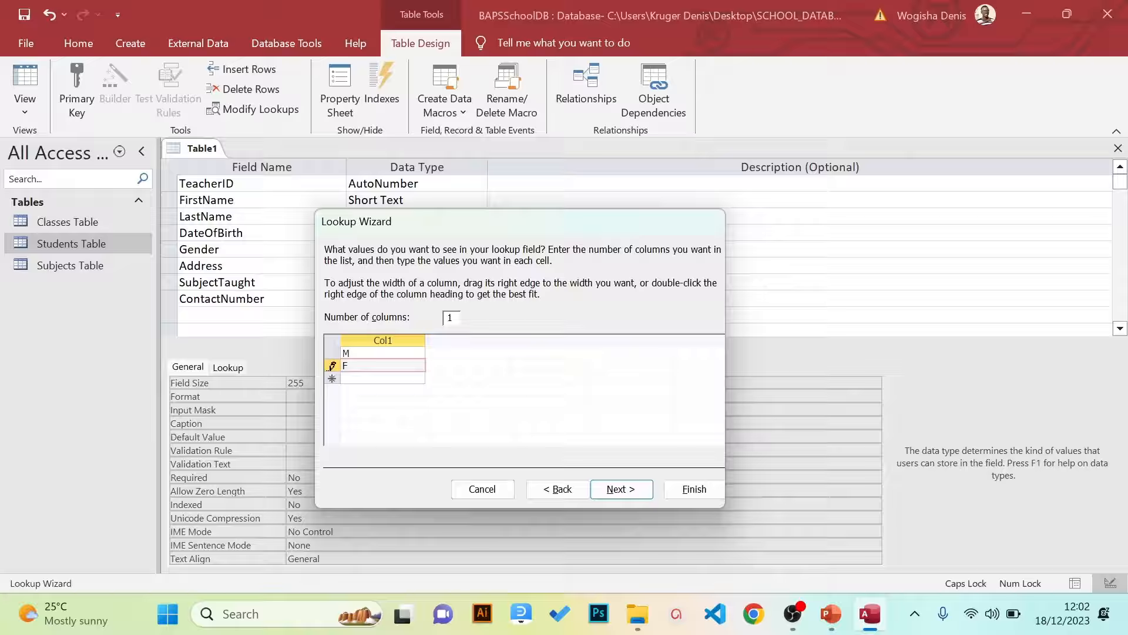
Tick Limit To List and finish the Gender lookup
click(612, 485)
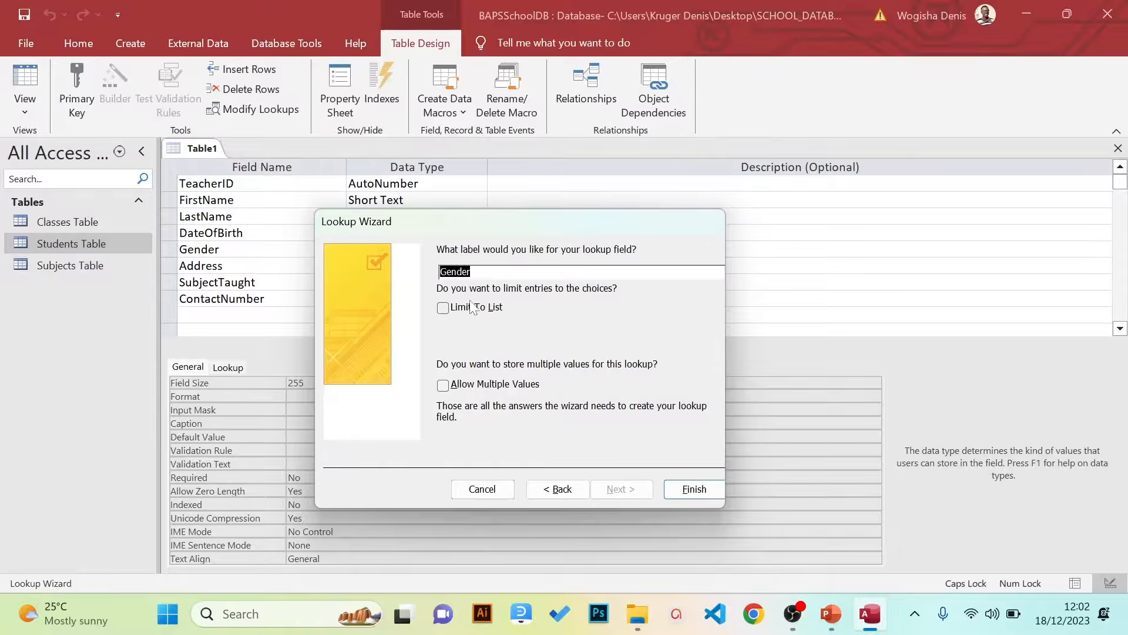
click(444, 310)
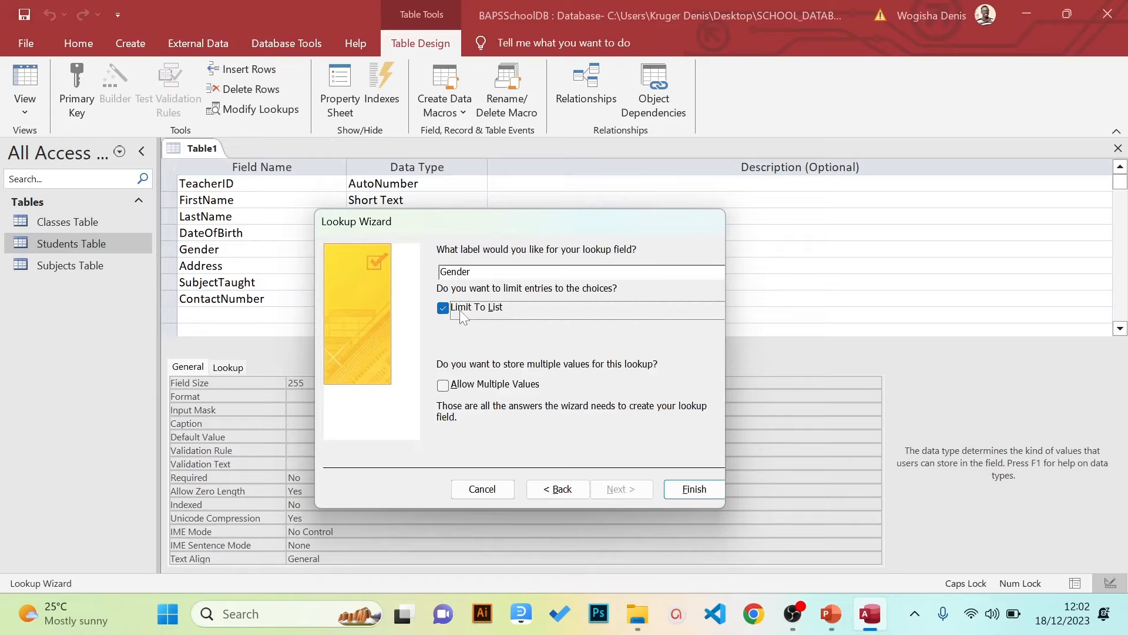
click(703, 492)
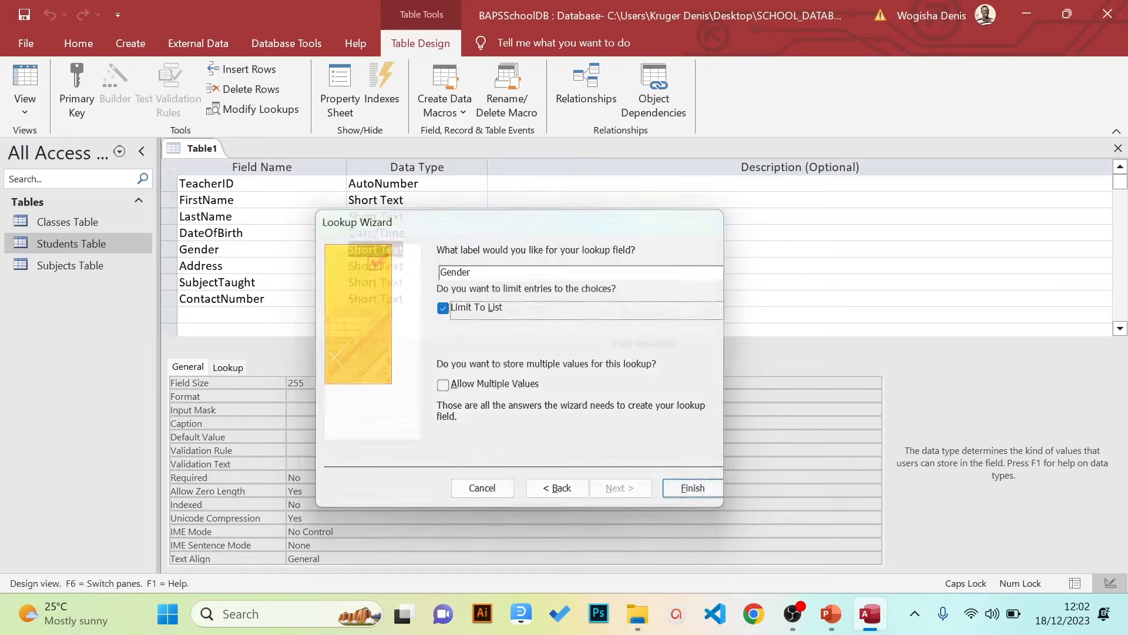
click(479, 266)
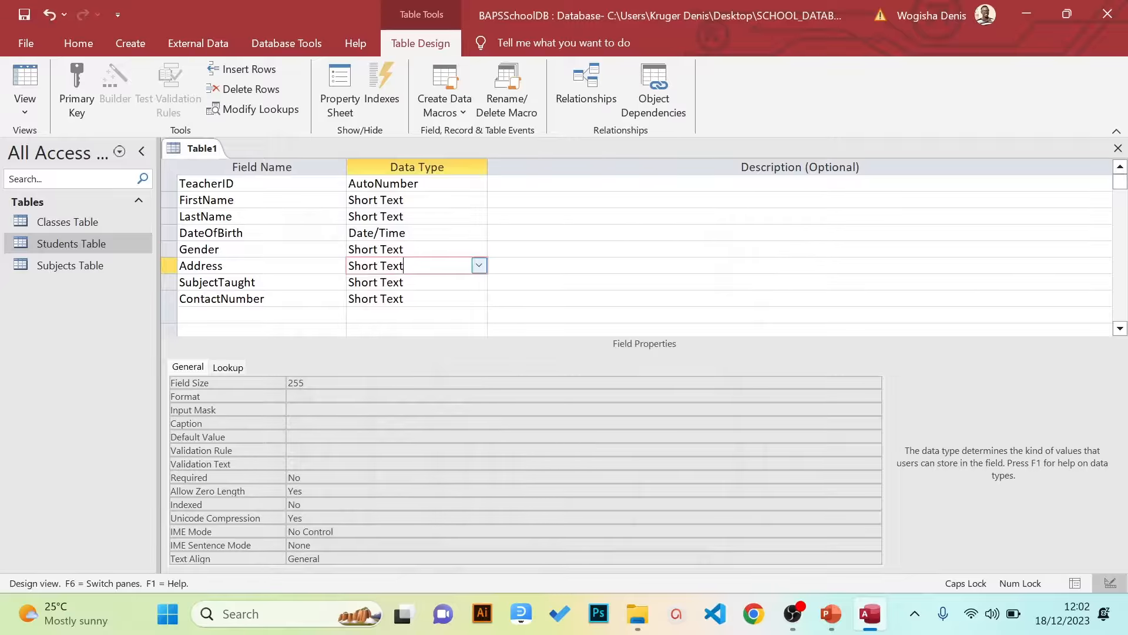
Make Address a Long Text field, leaving SubjectTaught unchanged
click(479, 265)
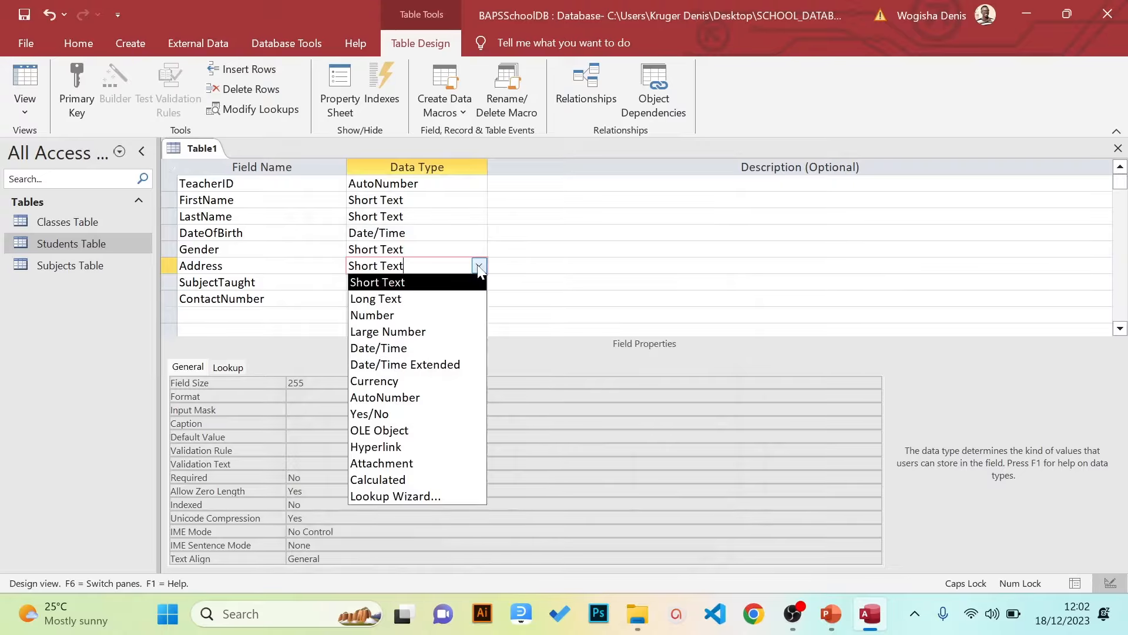
click(412, 299)
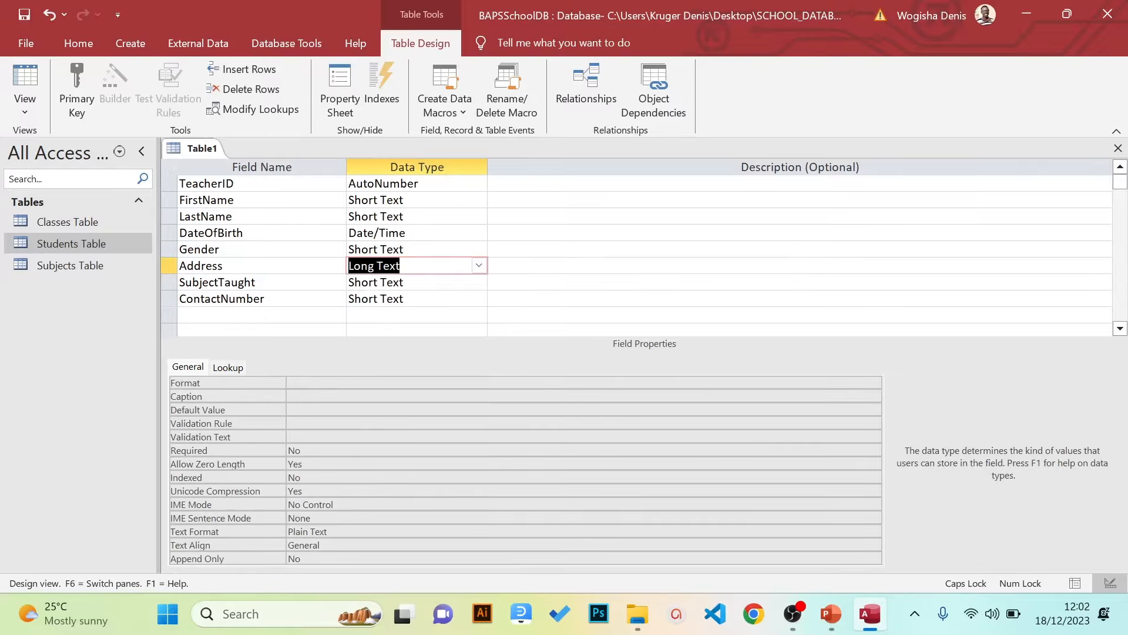
click(393, 282)
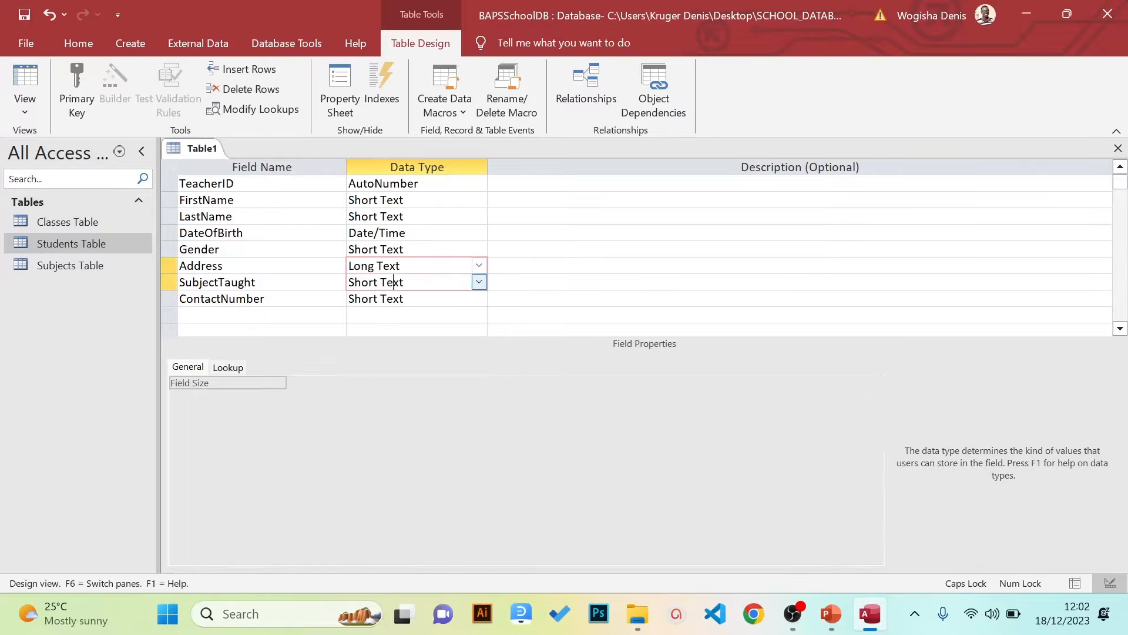
click(479, 282)
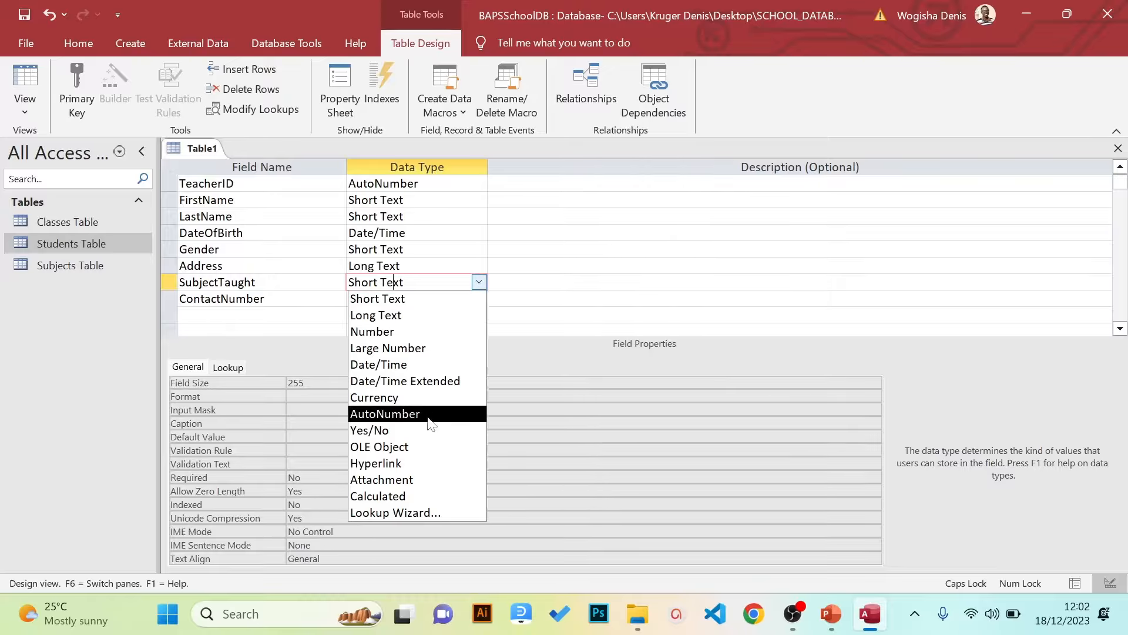
click(411, 233)
Set TeacherID as the table's primary key
click(408, 184)
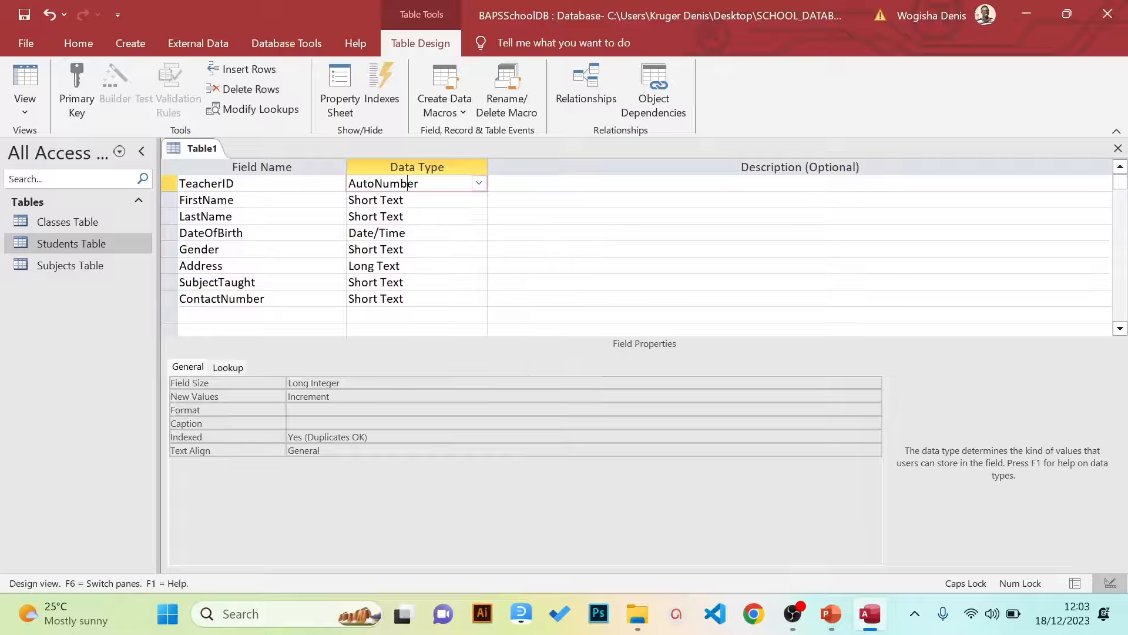
click(234, 183)
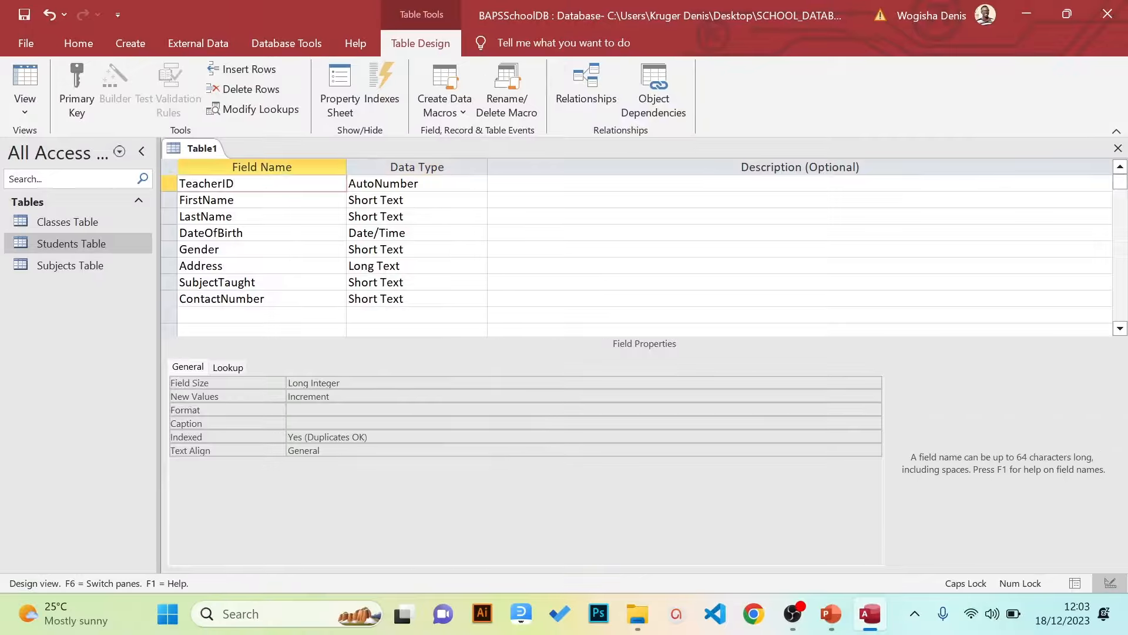
click(89, 104)
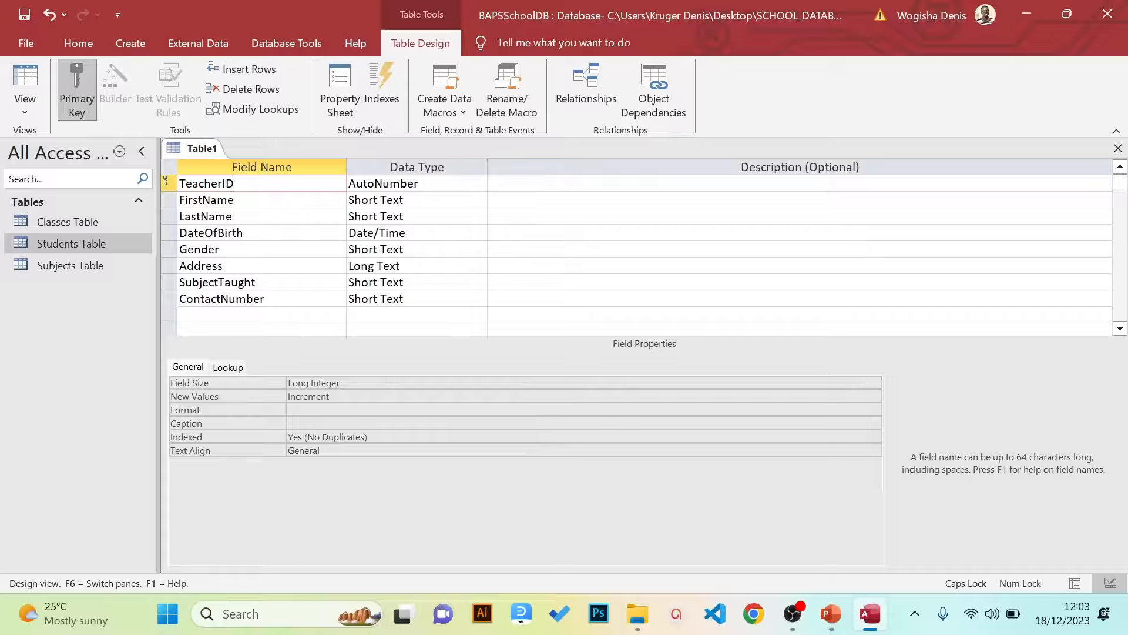
Save the new table with the name Teachers Table
key(ctrl+s)
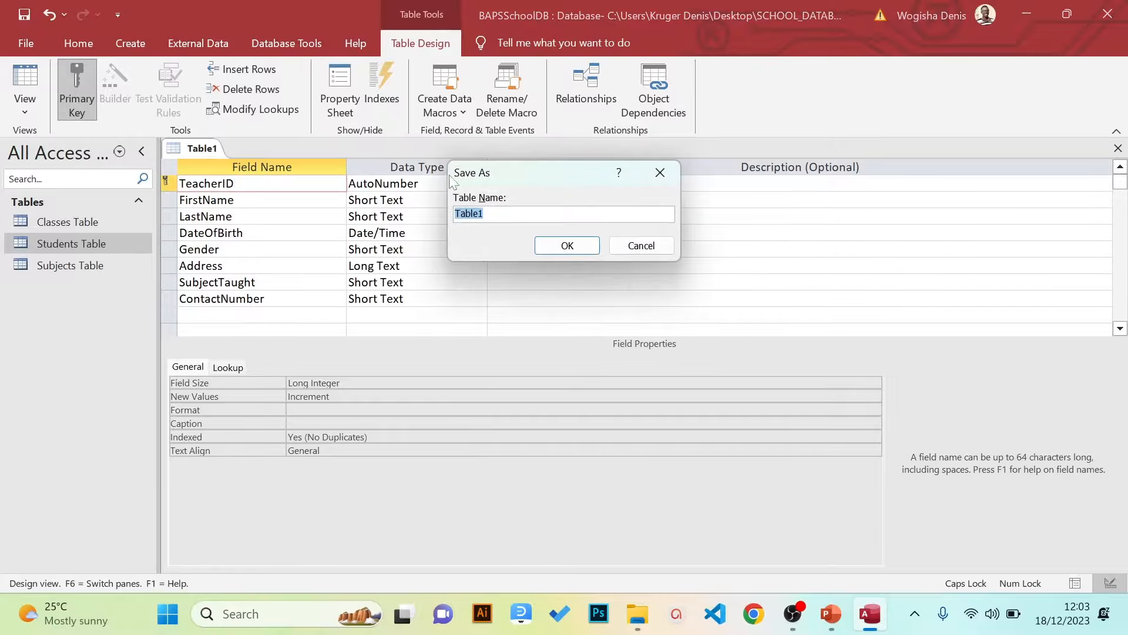
key(Caps_Lock)
text(Teachers Table)
click(544, 245)
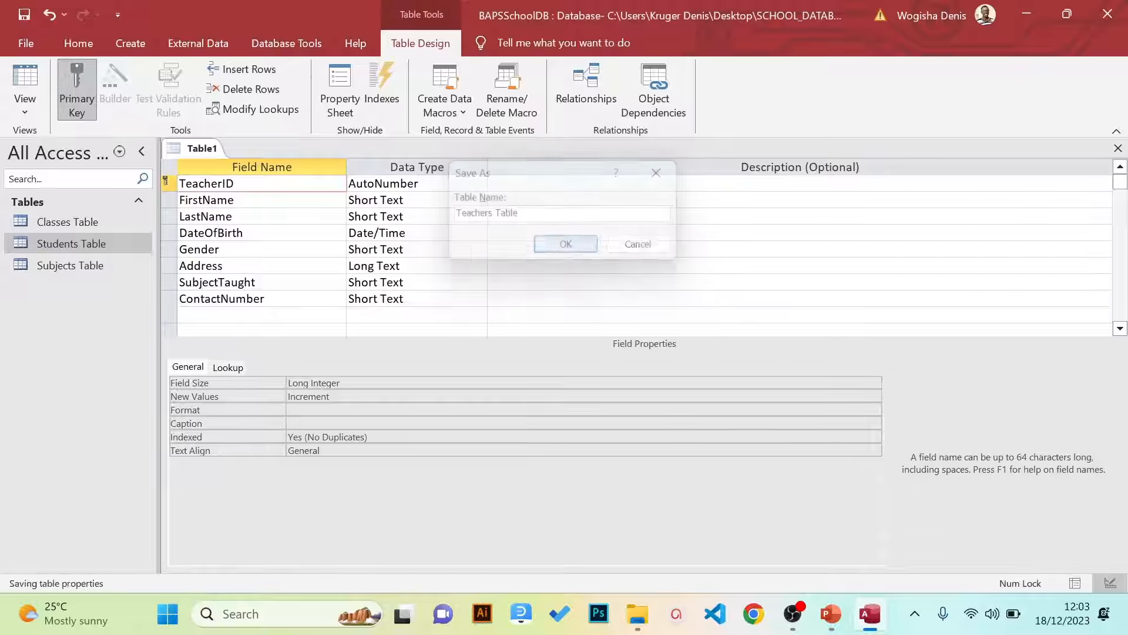
click(435, 283)
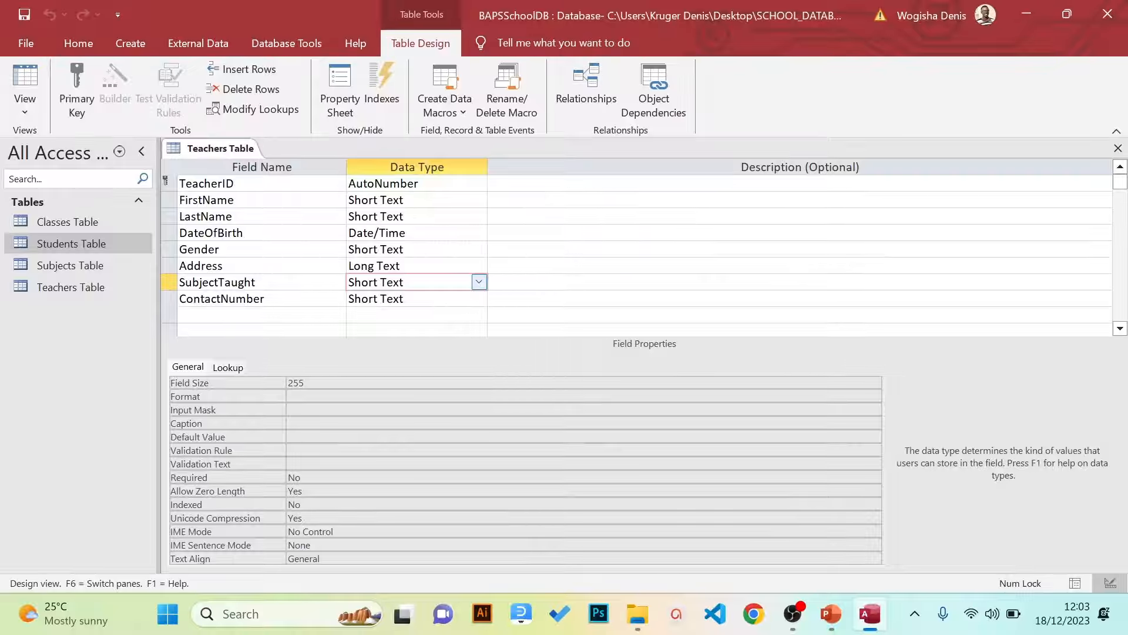
click(479, 282)
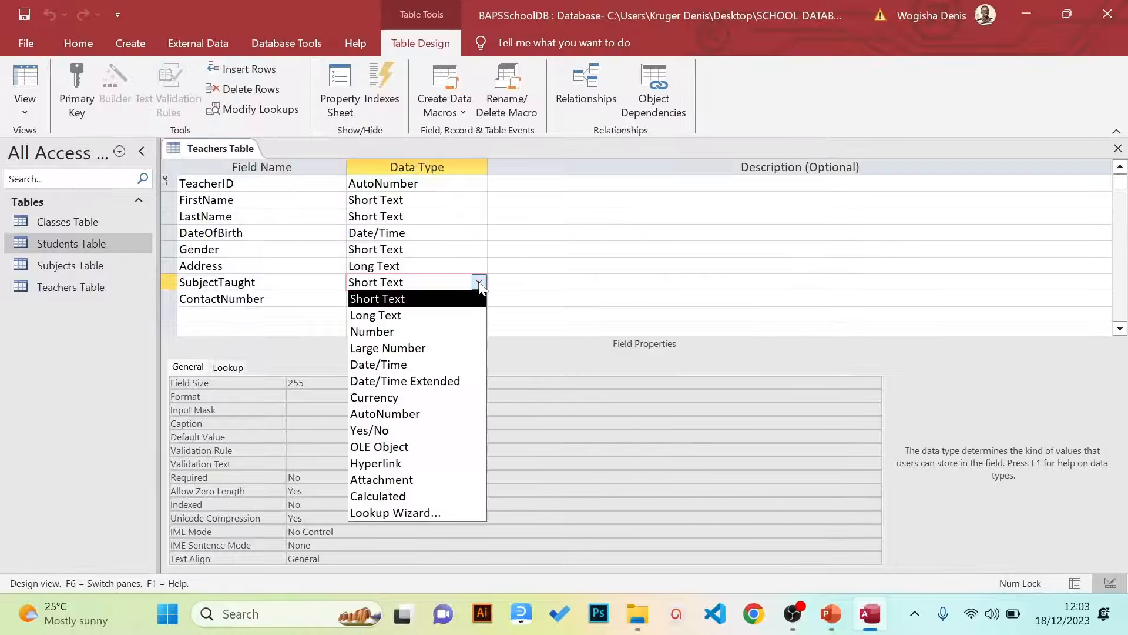
Start a Lookup Wizard for SubjectTaught that uses SubjectName from Subjects Table
click(404, 513)
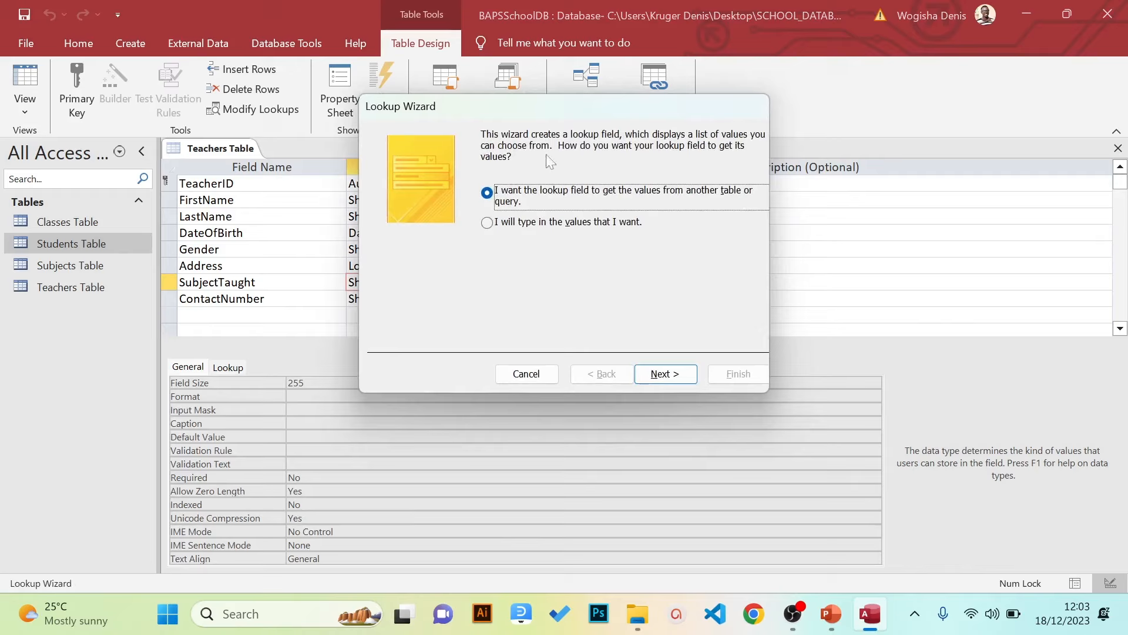
click(655, 378)
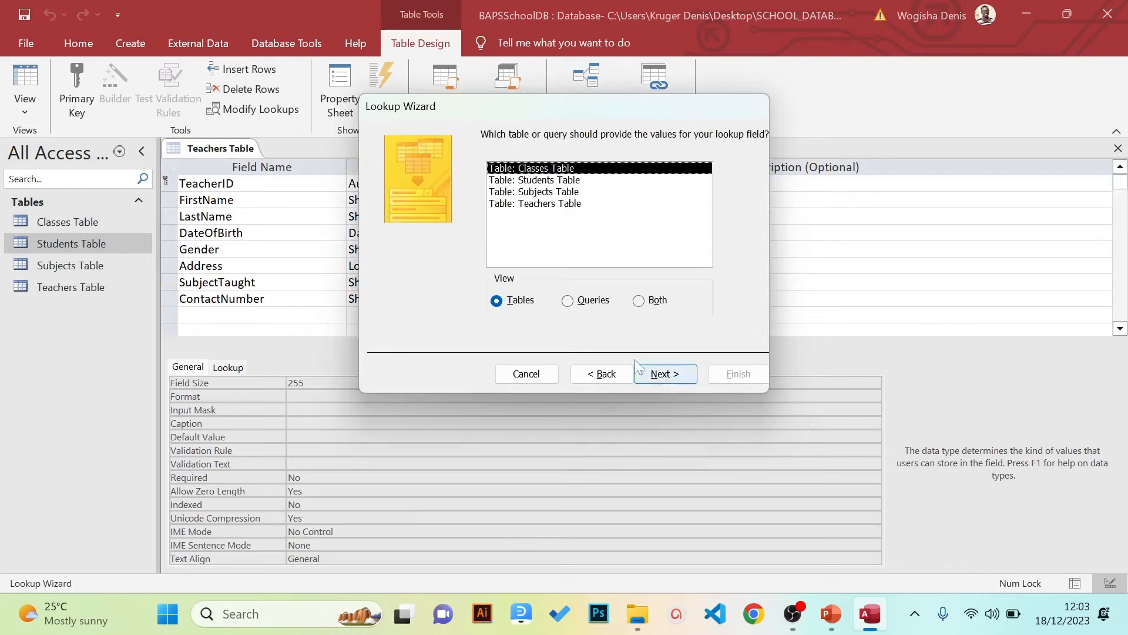
click(545, 196)
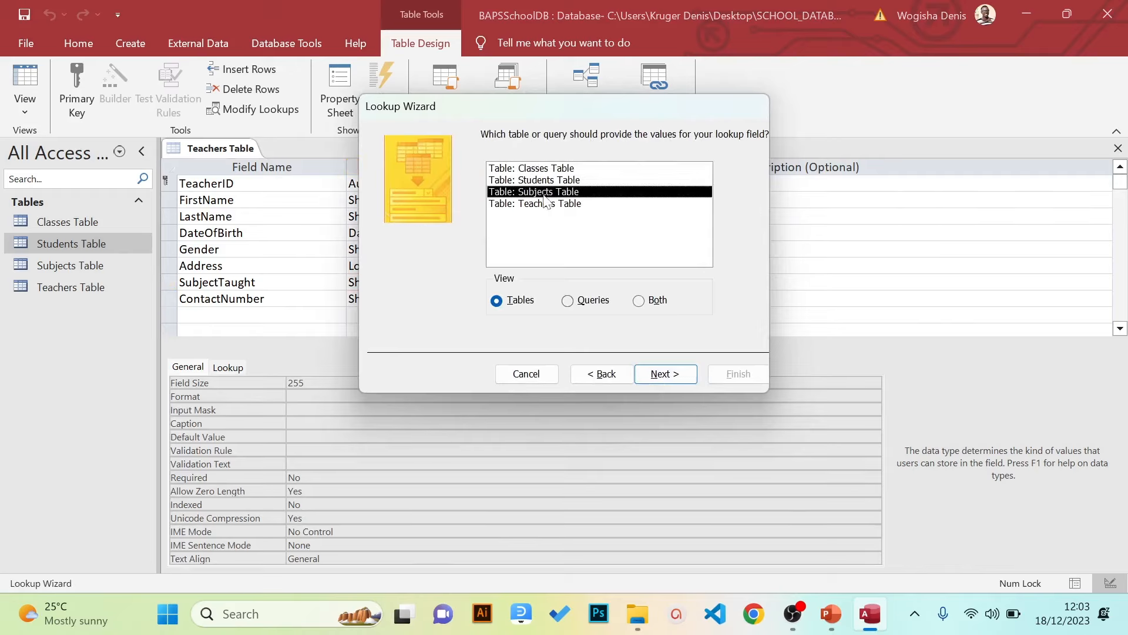
click(655, 372)
click(432, 265)
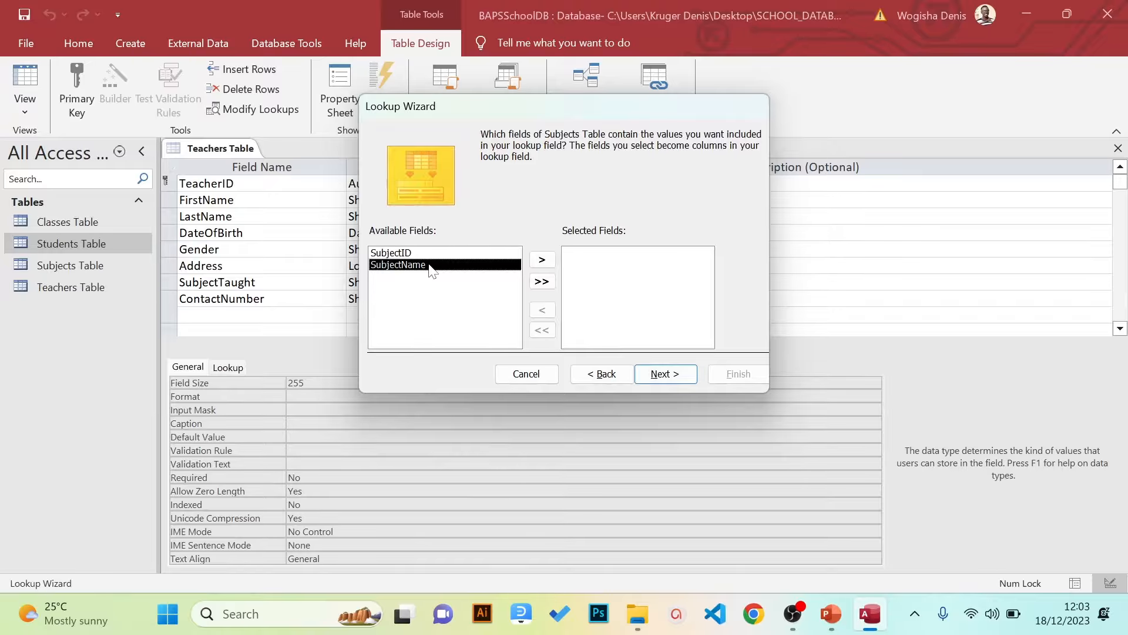
click(543, 260)
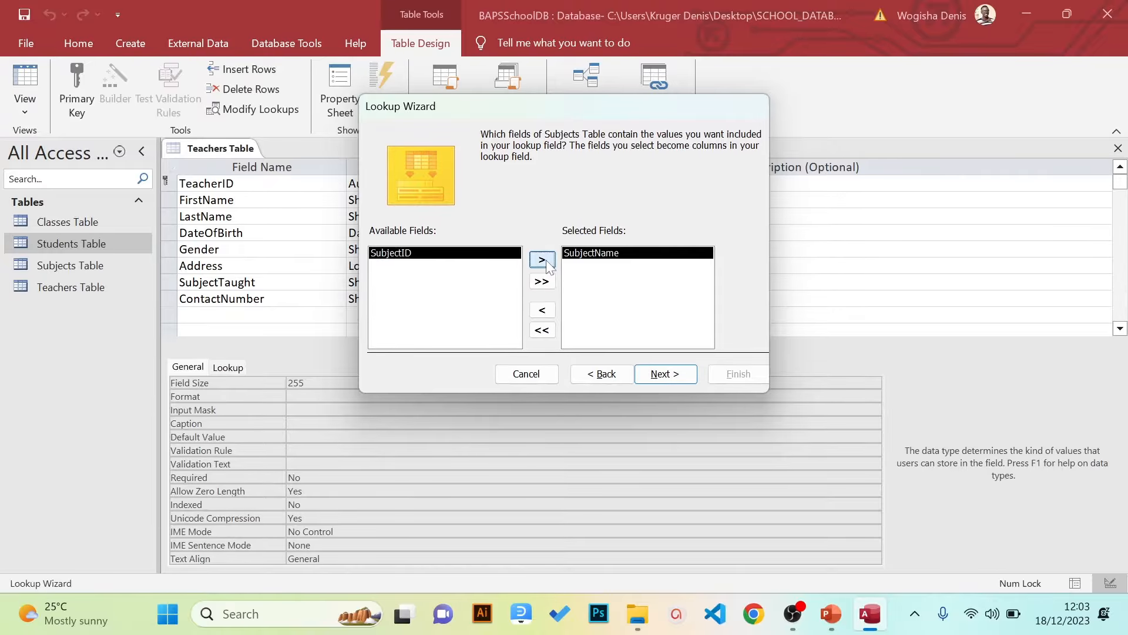
Accept the default sorting and column widths, finish the lookup, and save the table
click(665, 375)
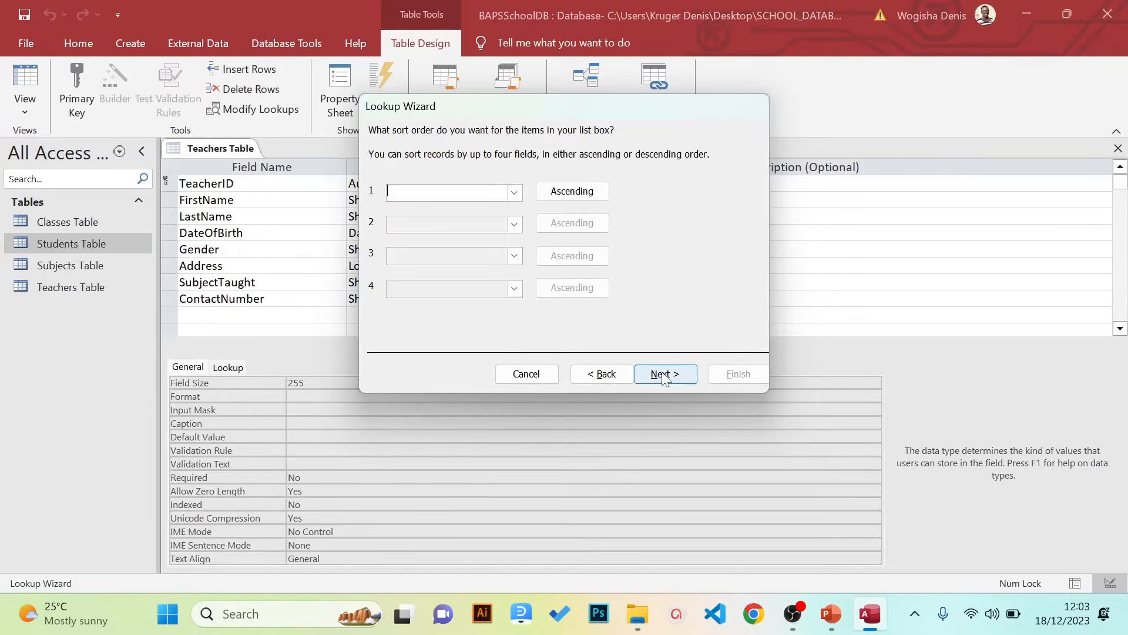
click(664, 375)
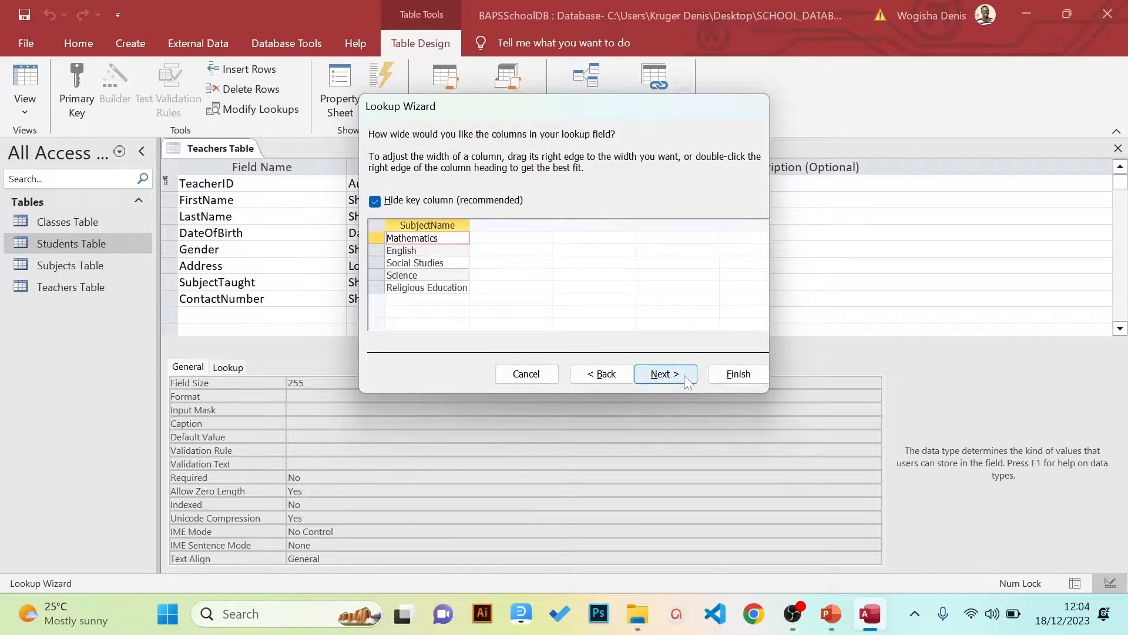
click(665, 374)
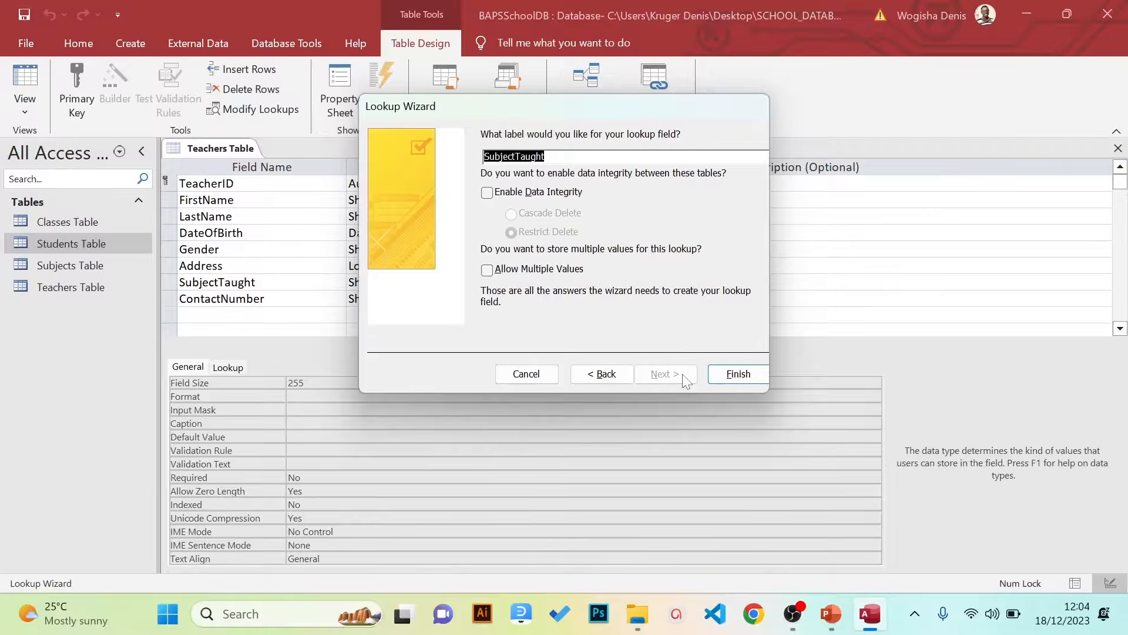
click(738, 374)
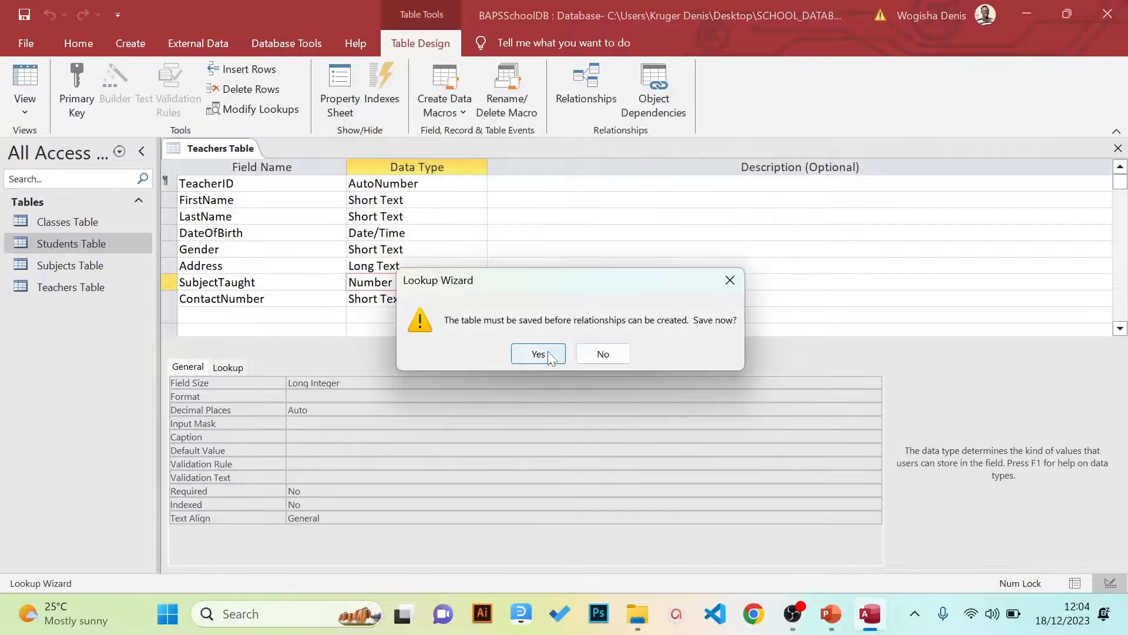
click(550, 355)
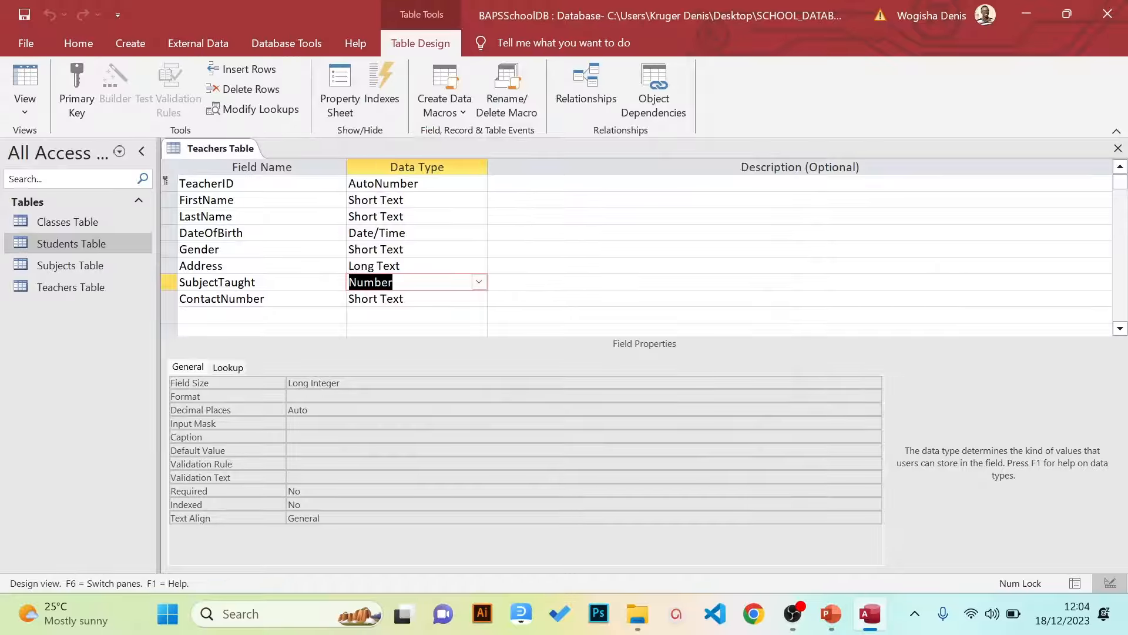
click(479, 299)
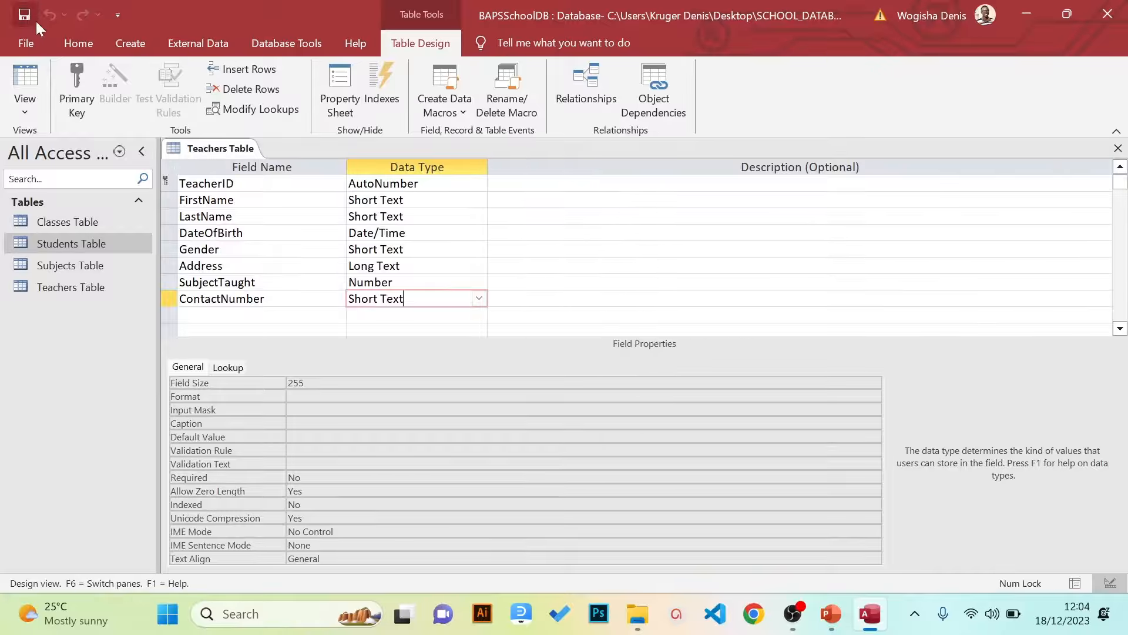
Switch Teachers Table from Design view to Datasheet view using the status-bar view buttons
click(26, 112)
click(37, 135)
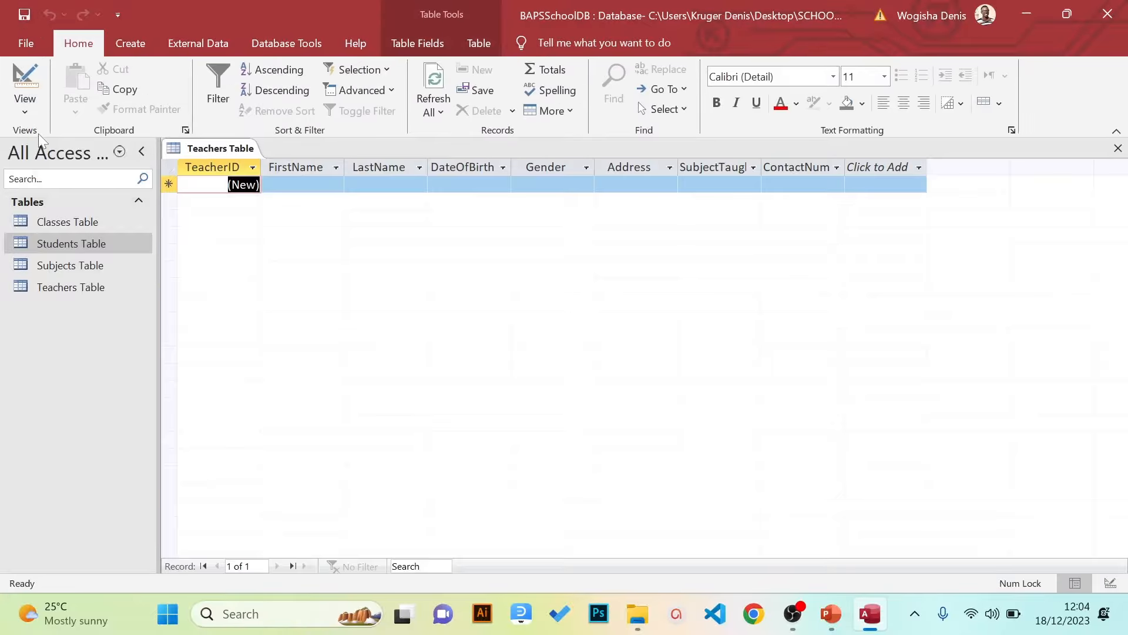
click(30, 112)
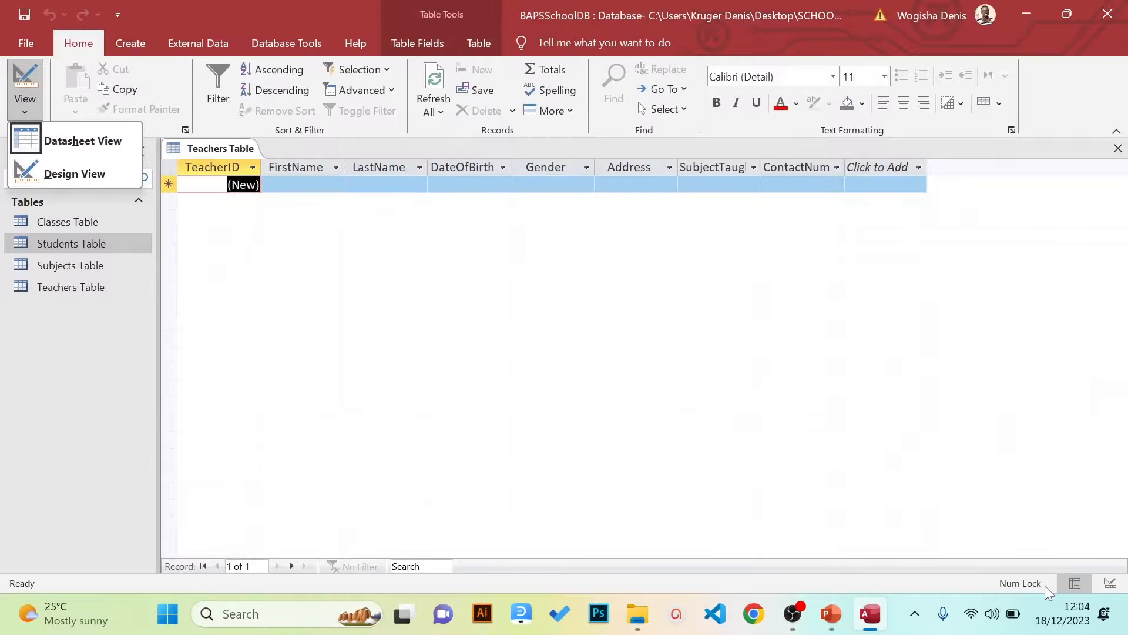
click(1077, 583)
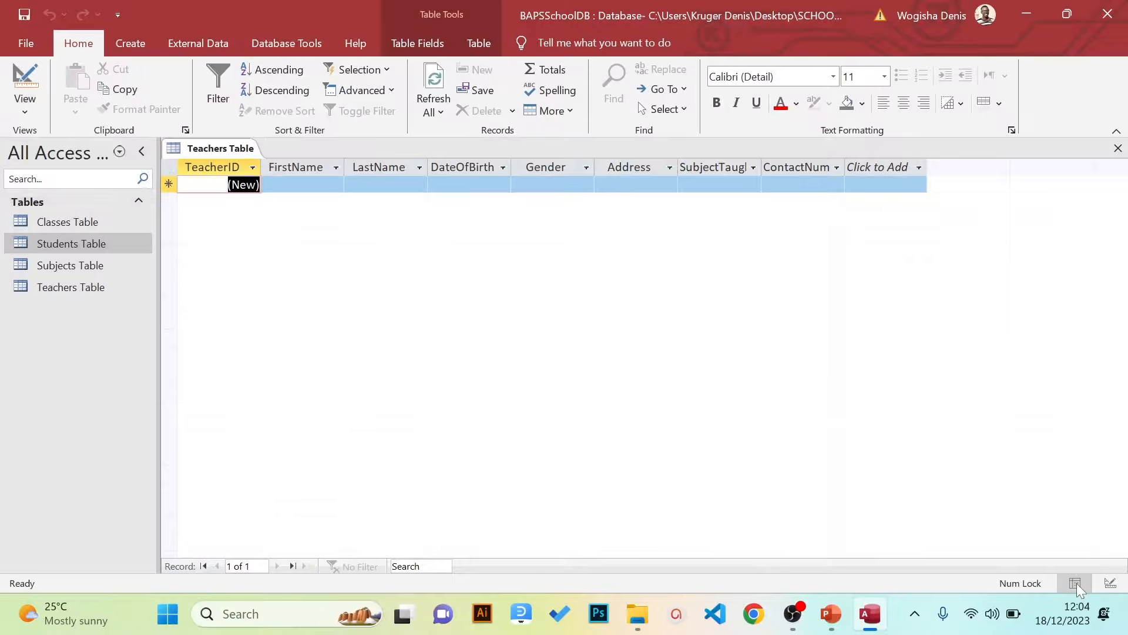
click(1116, 584)
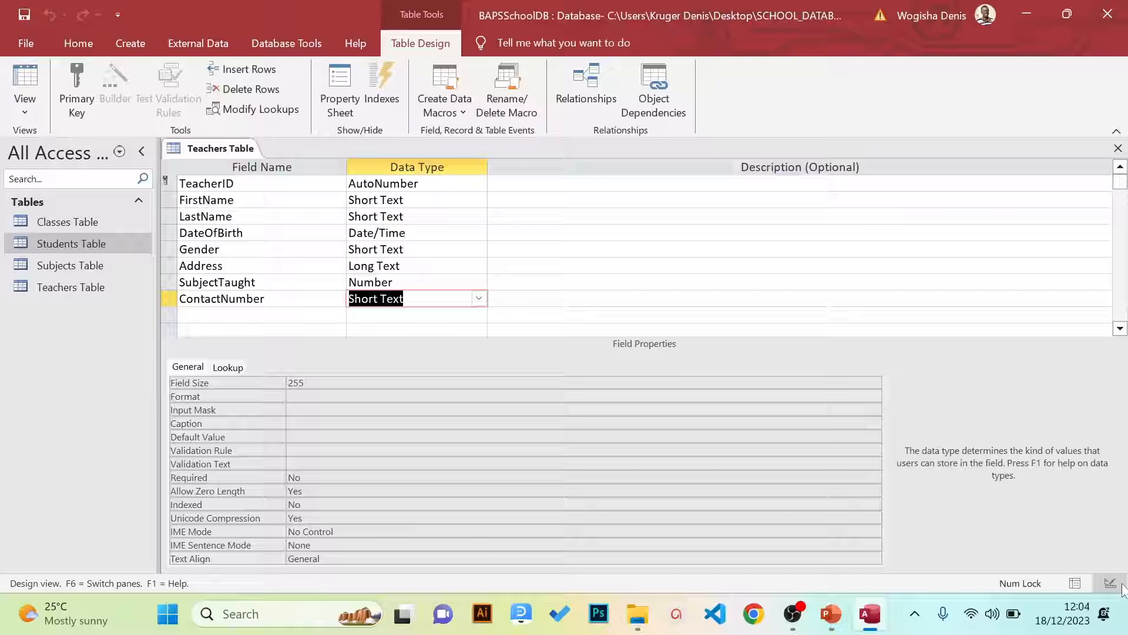
click(1080, 583)
click(1116, 584)
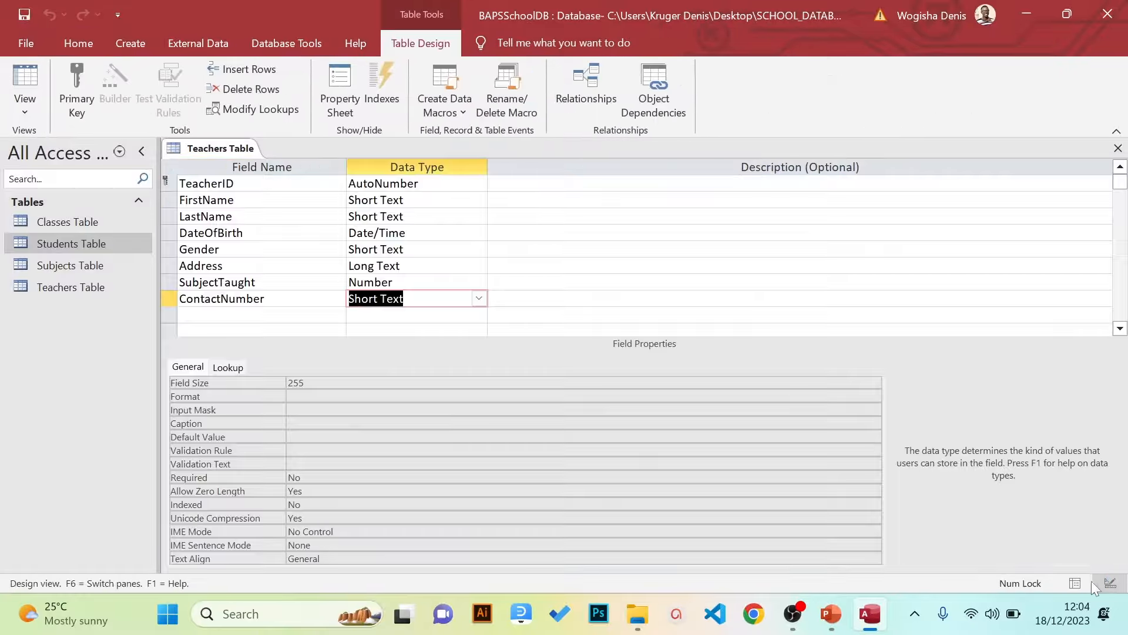
click(1077, 581)
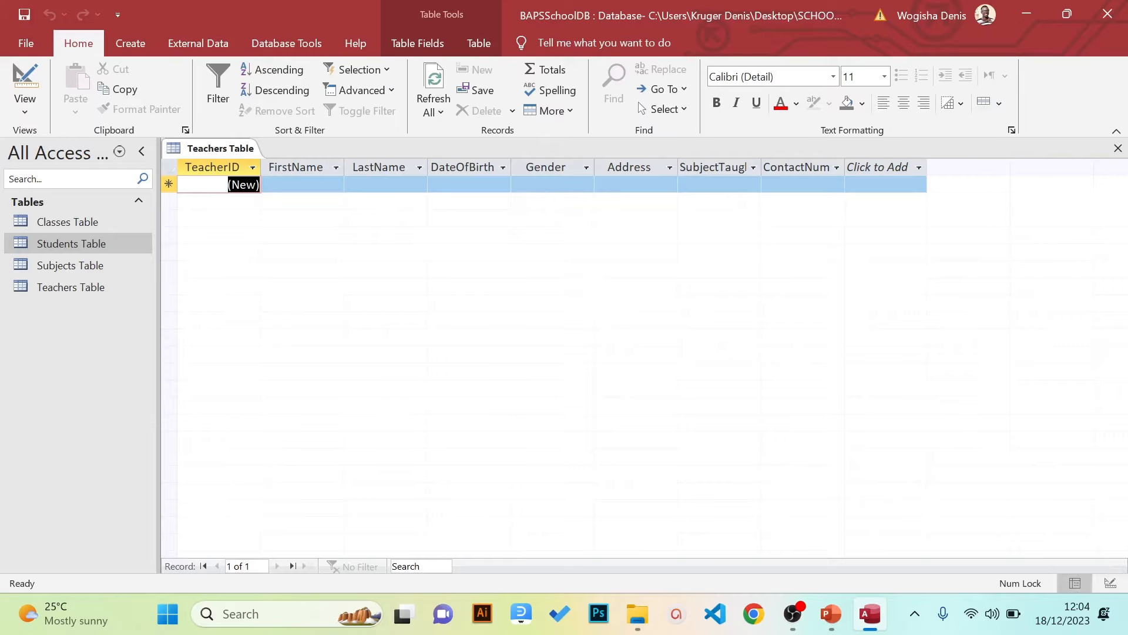
Enter the first teacher's first name and surname in the new record
key(Tab)
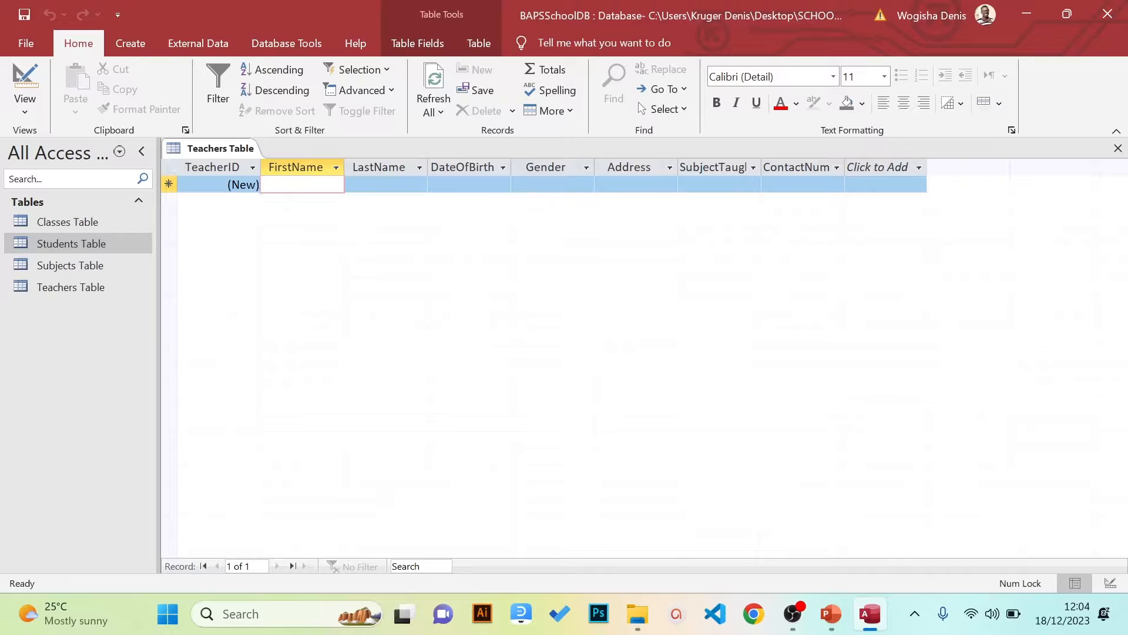
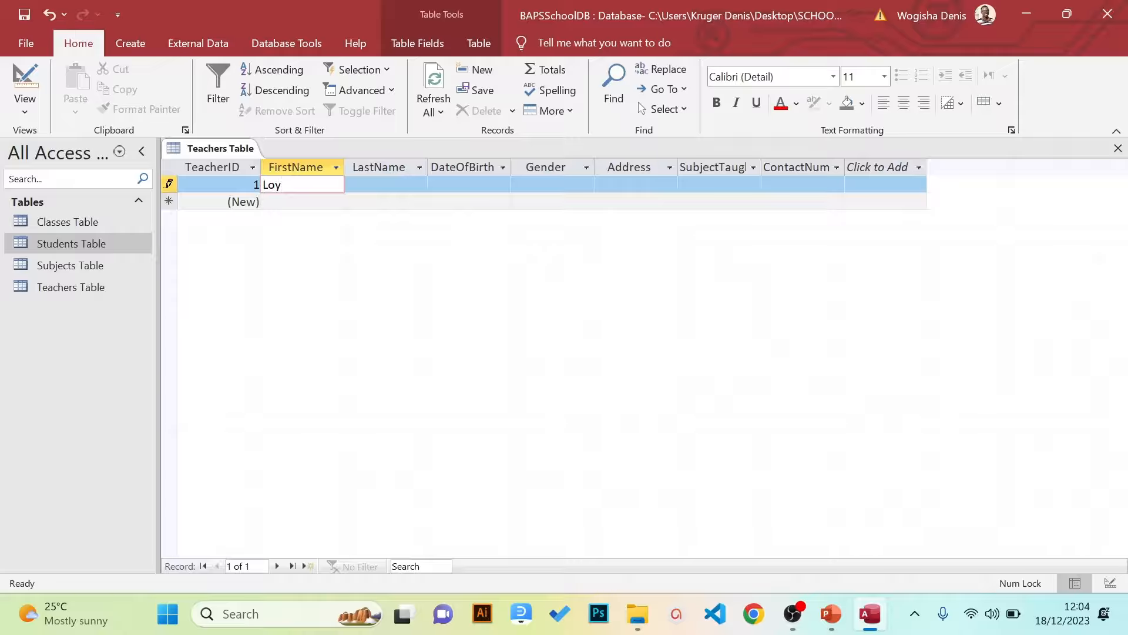
key(Tab)
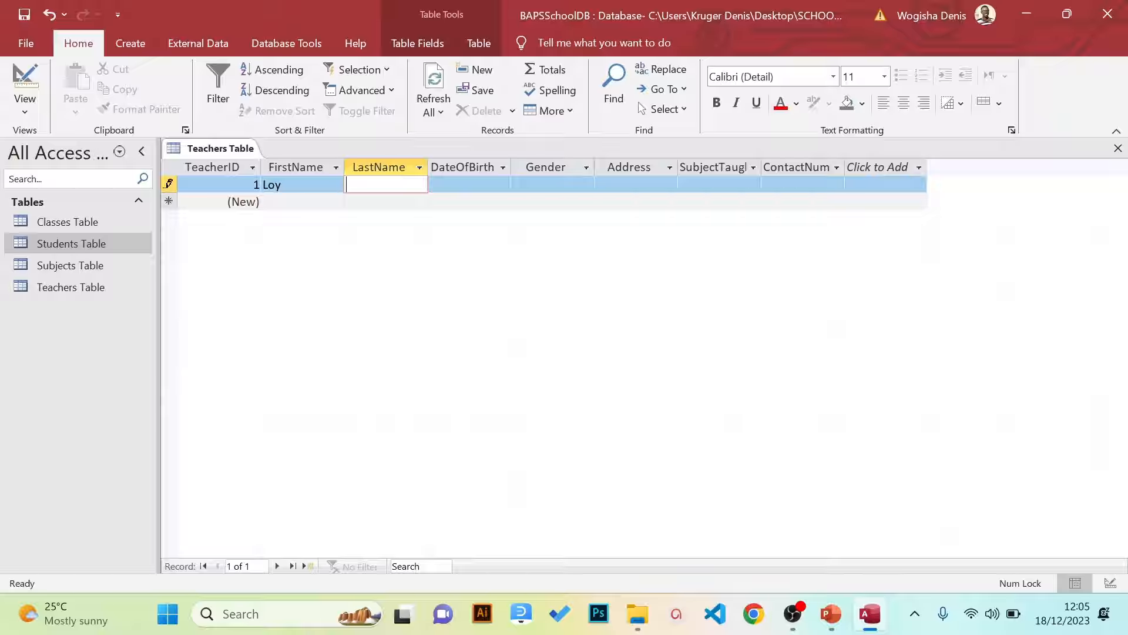
key(Tab)
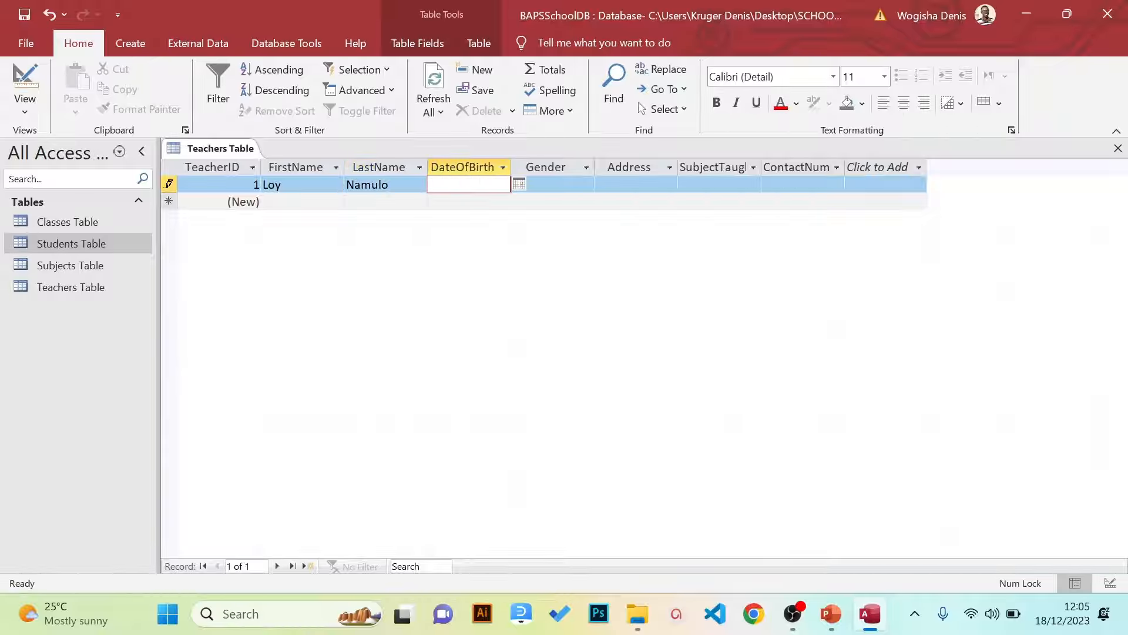
key(shift+Tab)
key(F2)
key(BackSpace)
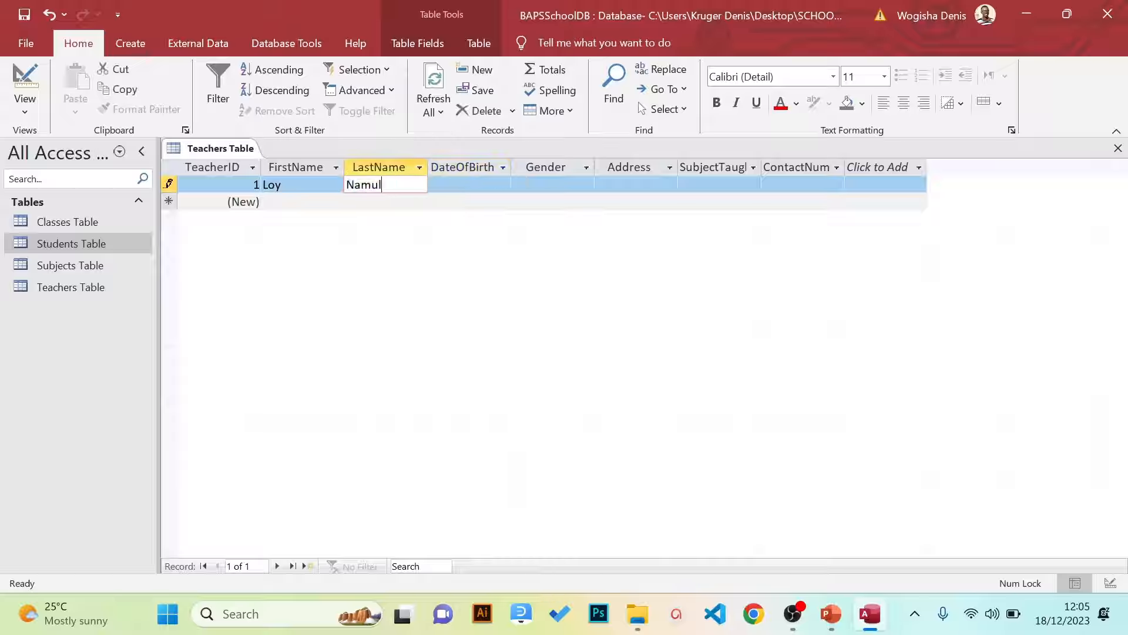
text(1)
key(BackSpace)
text(i)
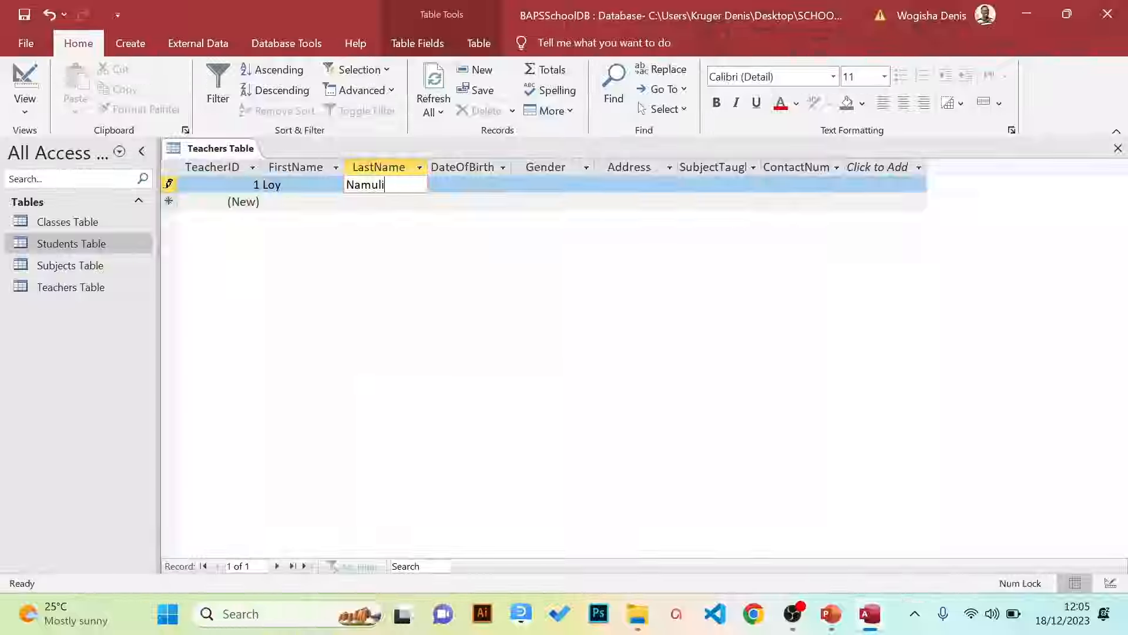
key(Tab)
text(04/)
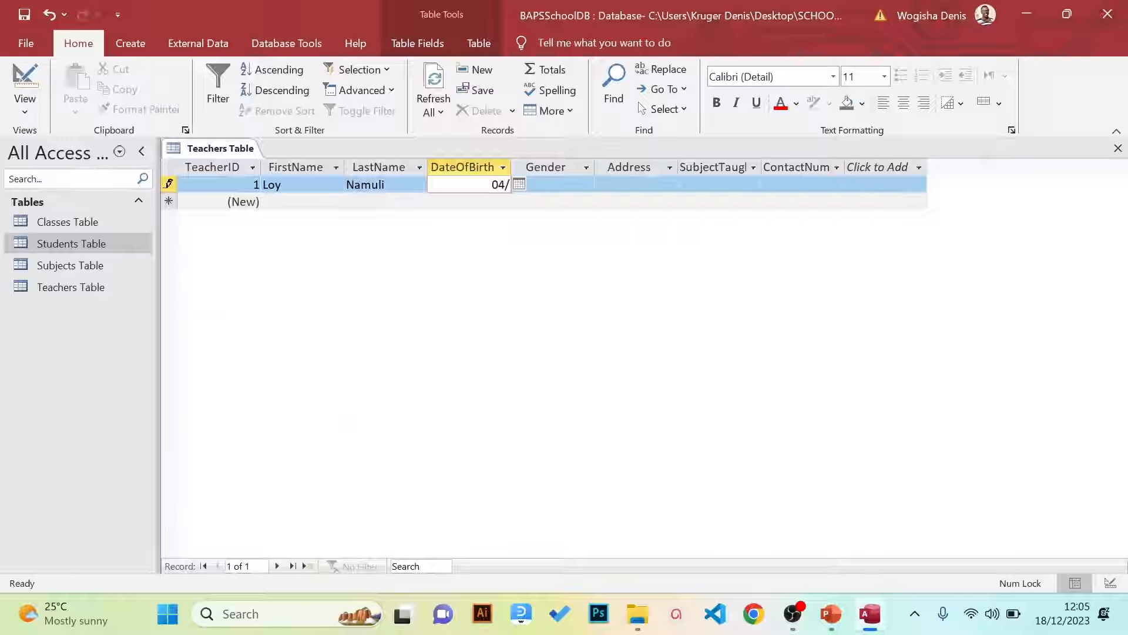
text(07/1990)
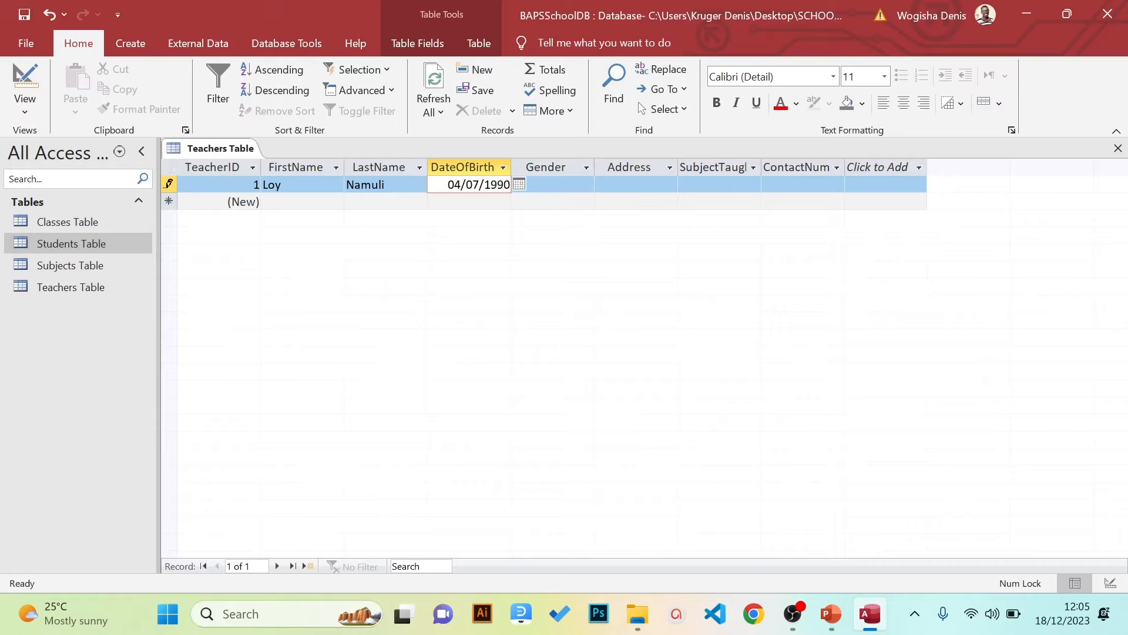
key(Tab)
Set the first teacher's Gender to F from the dropdown list
text(f)
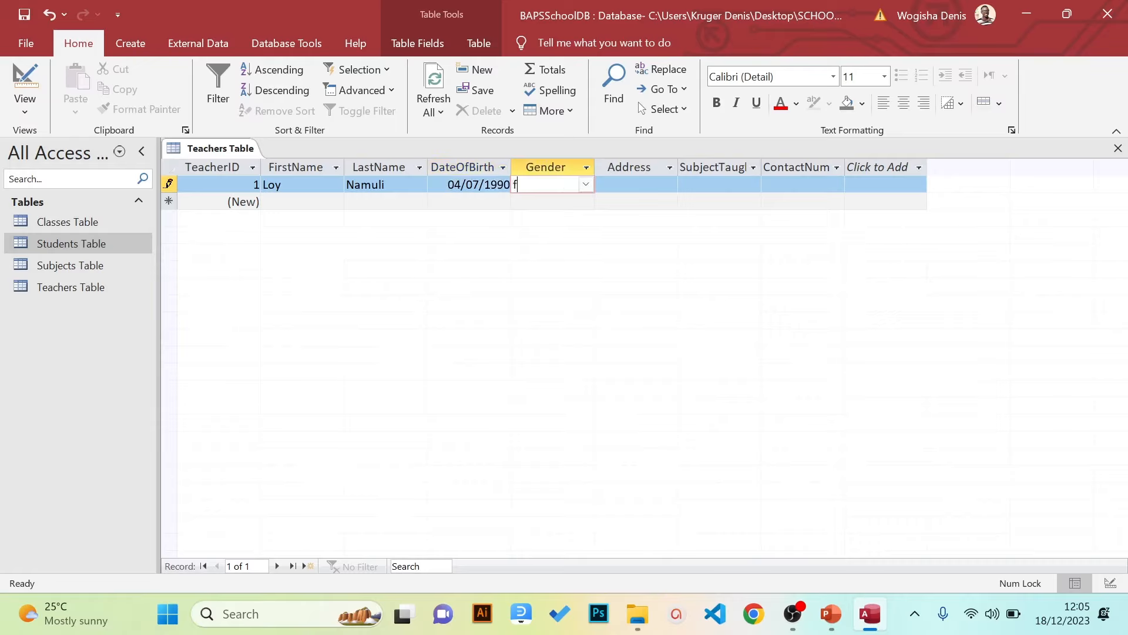
key(BackSpace)
click(585, 185)
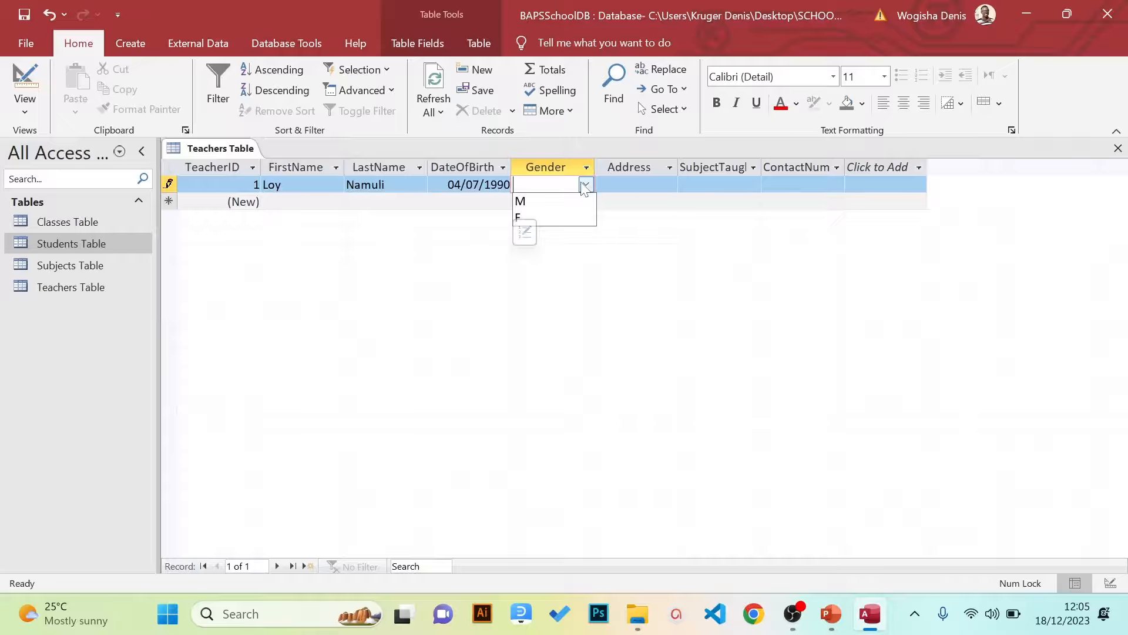
click(587, 185)
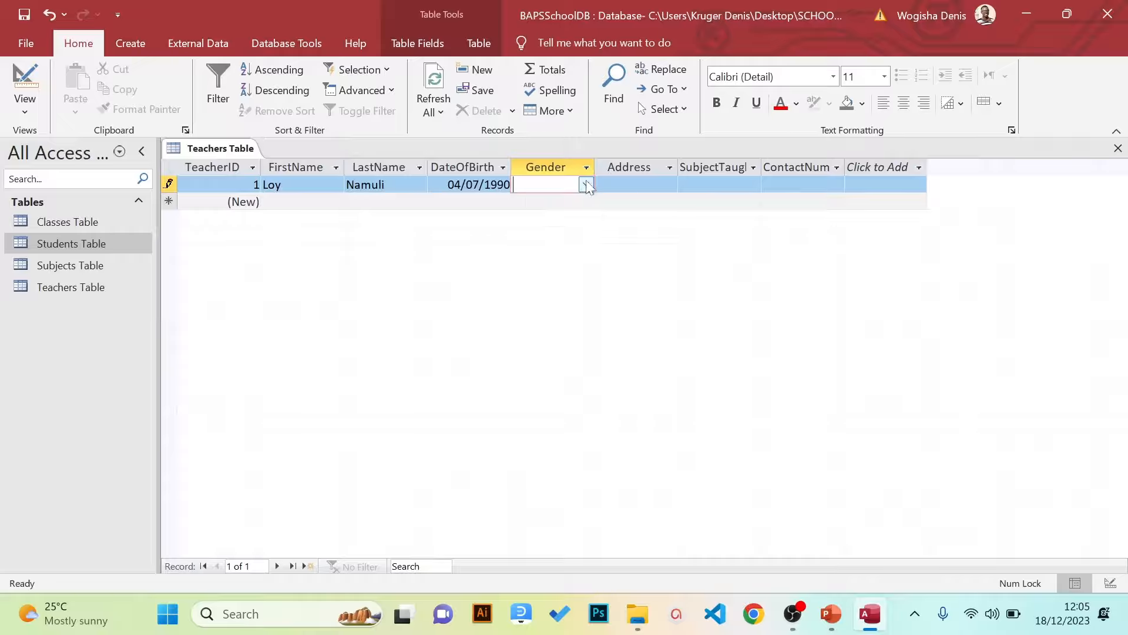
click(586, 185)
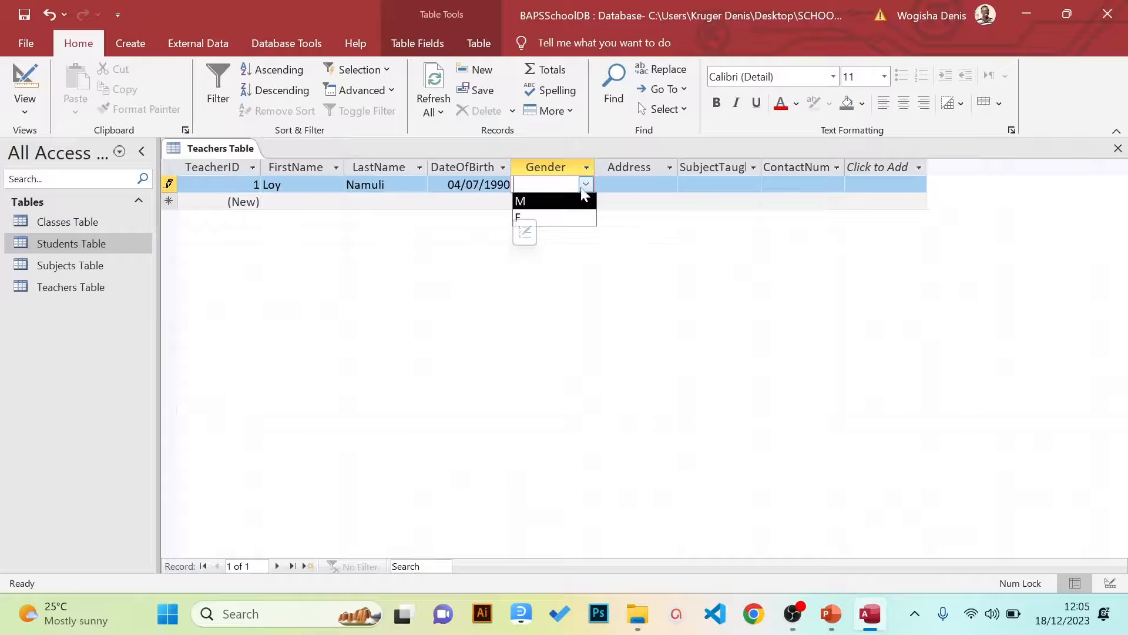
click(567, 218)
key(Tab)
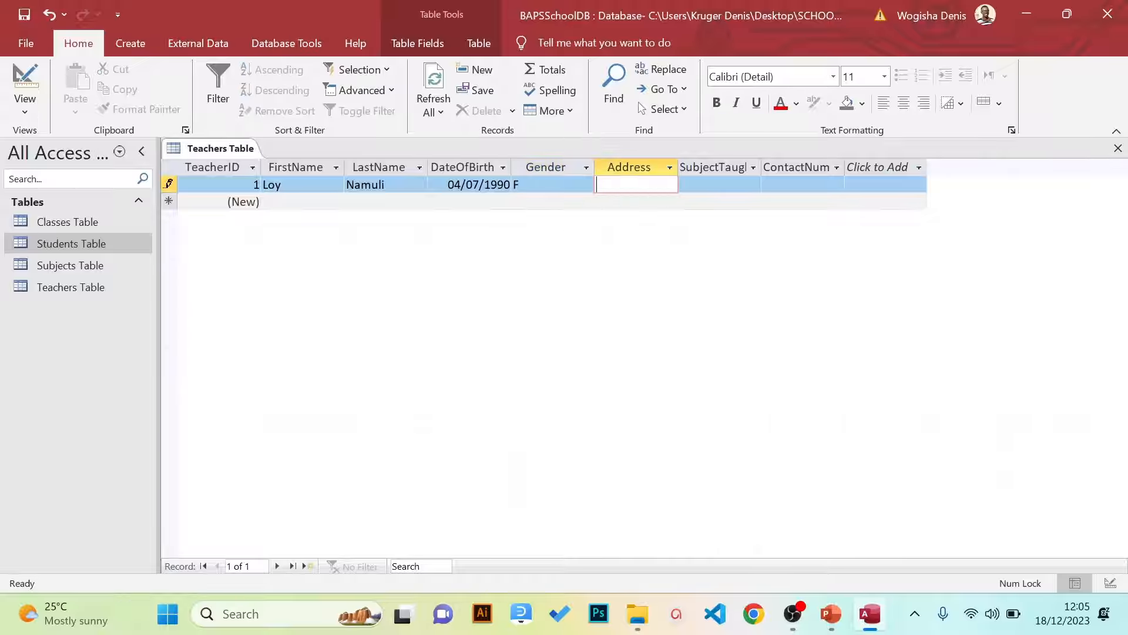
Enter the teacher's address, choose Religious Education as SubjectTaught, and type the contact number
text(Wakiso)
key(Tab)
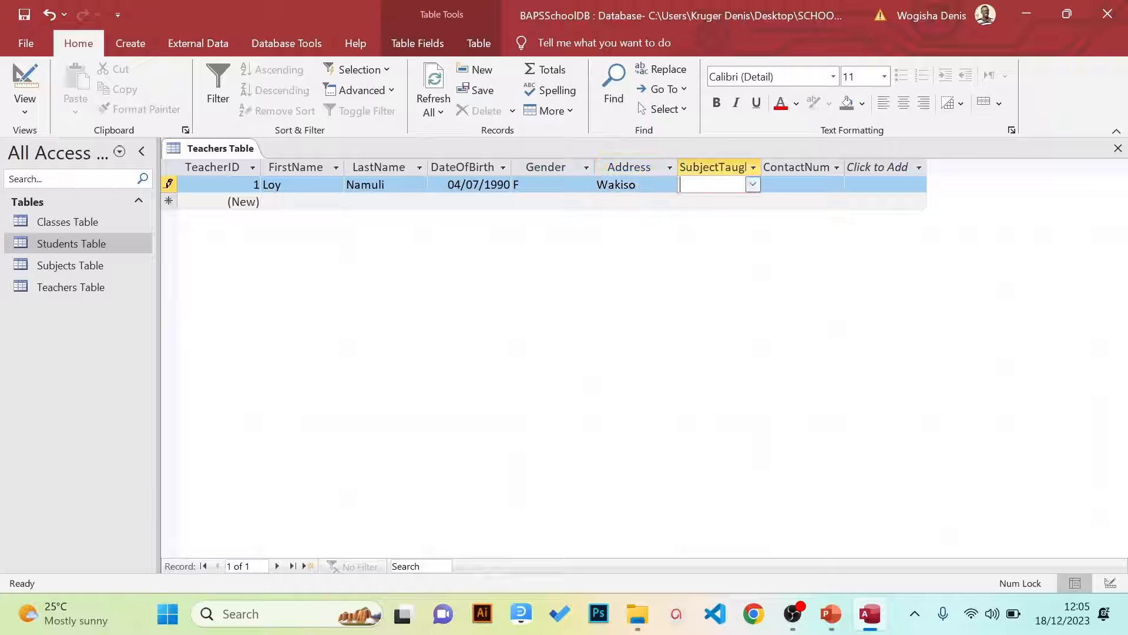
click(753, 184)
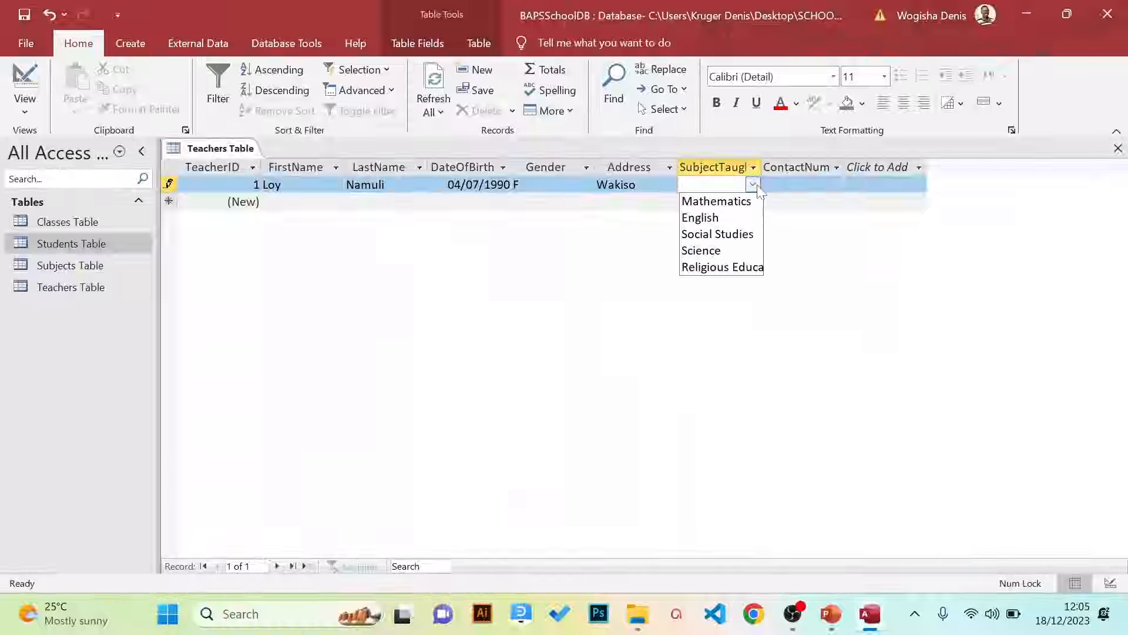
click(726, 271)
key(Tab)
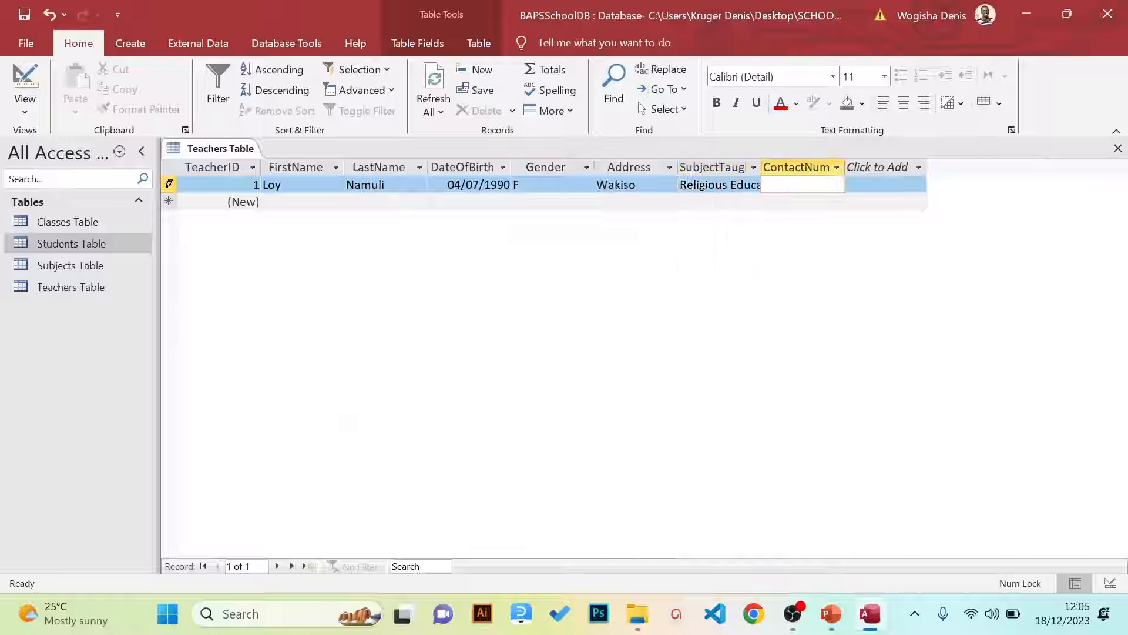
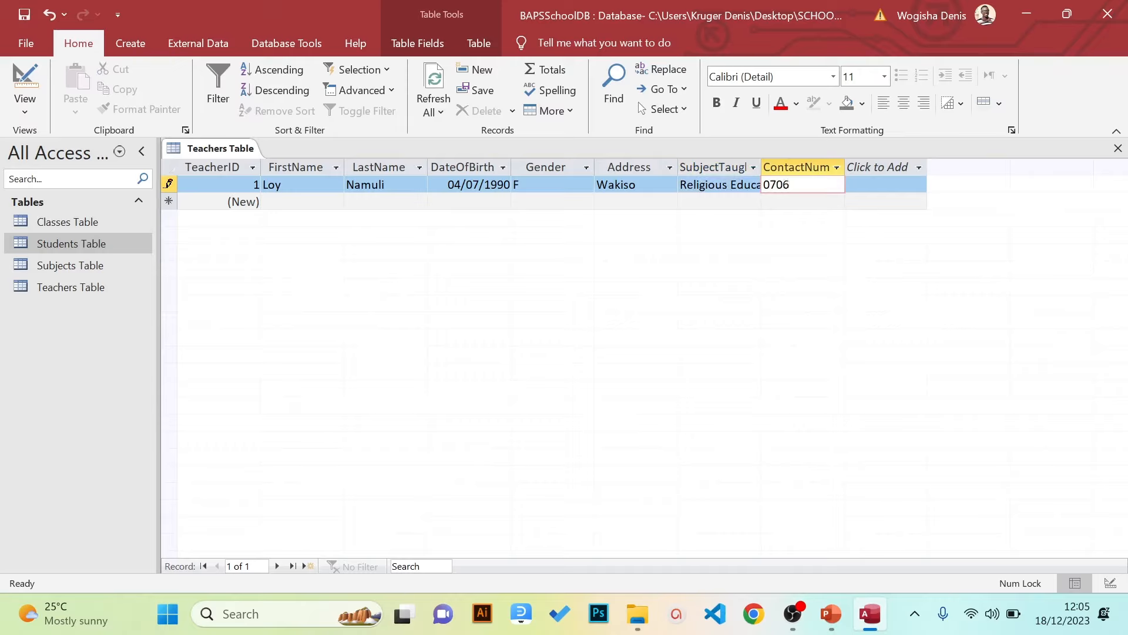
key(Tab)
Move through the teacher records, then select the FirstName and LastName columns
key(Tab)
key(Tab)
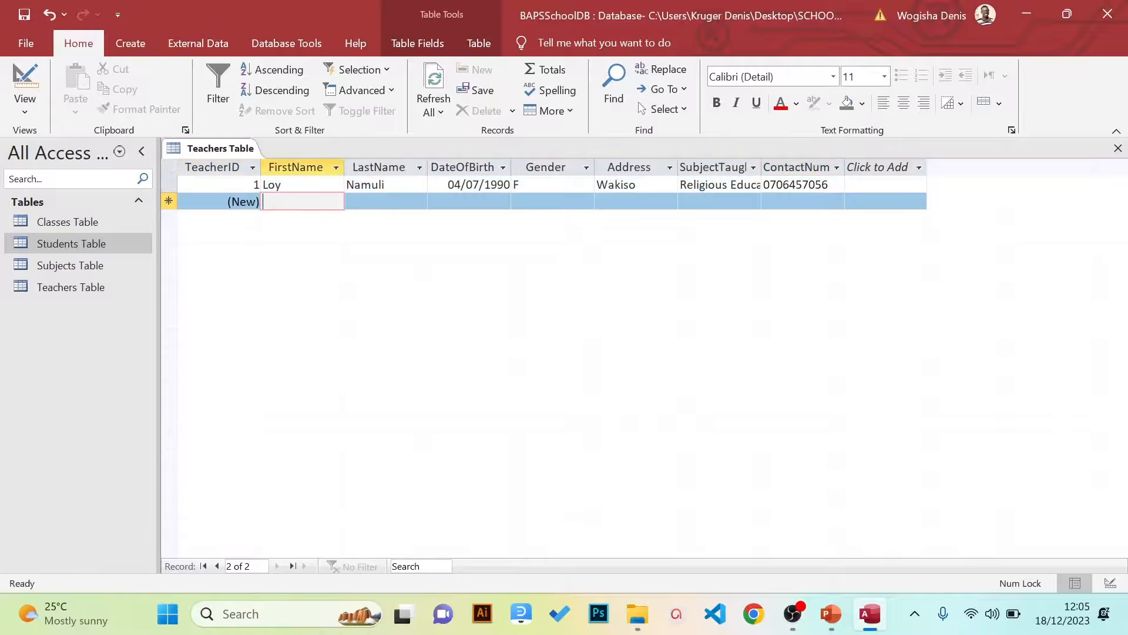
key(Tab)
key(Tab)
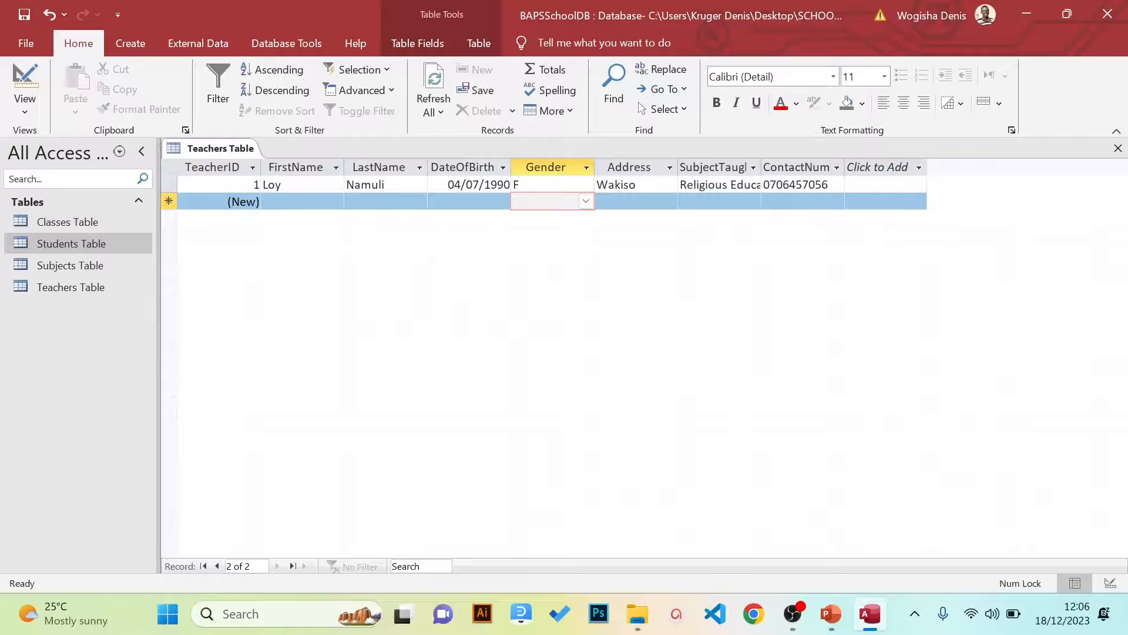
key(shift+Tab)
key(shift+Tab)
key(shift+Tab)
key(shift+Tab)
key(shift+Tab)
key(shift+Tab)
key(shift+Tab)
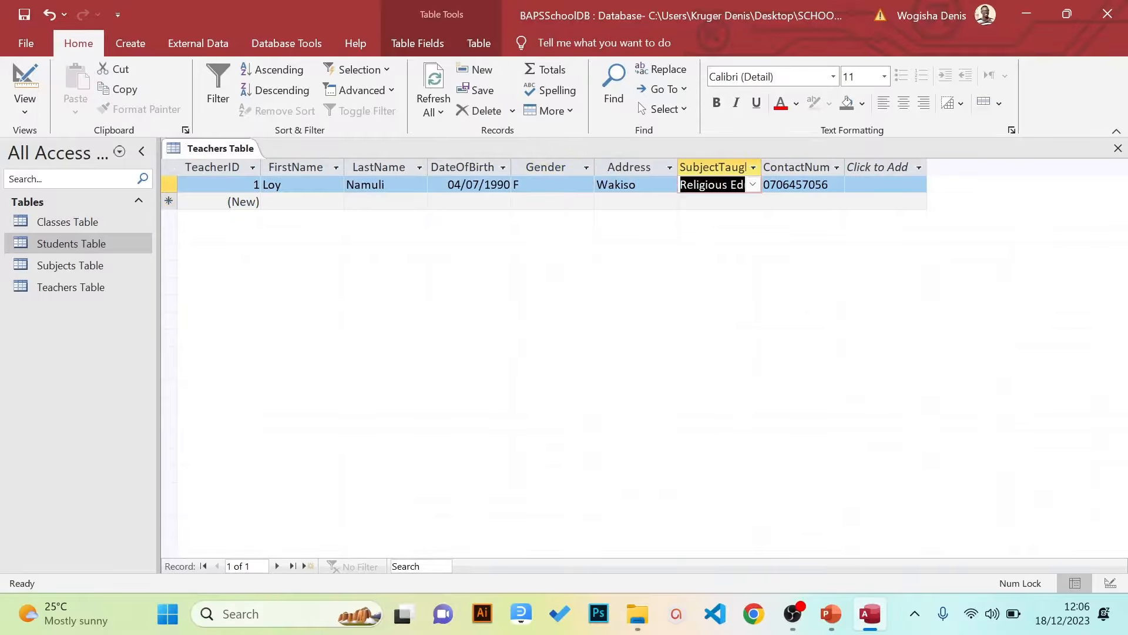
key(shift+Tab)
key(shift+Tab)
key(Tab)
key(Tab)
key(Tab)
key(Tab)
key(Tab)
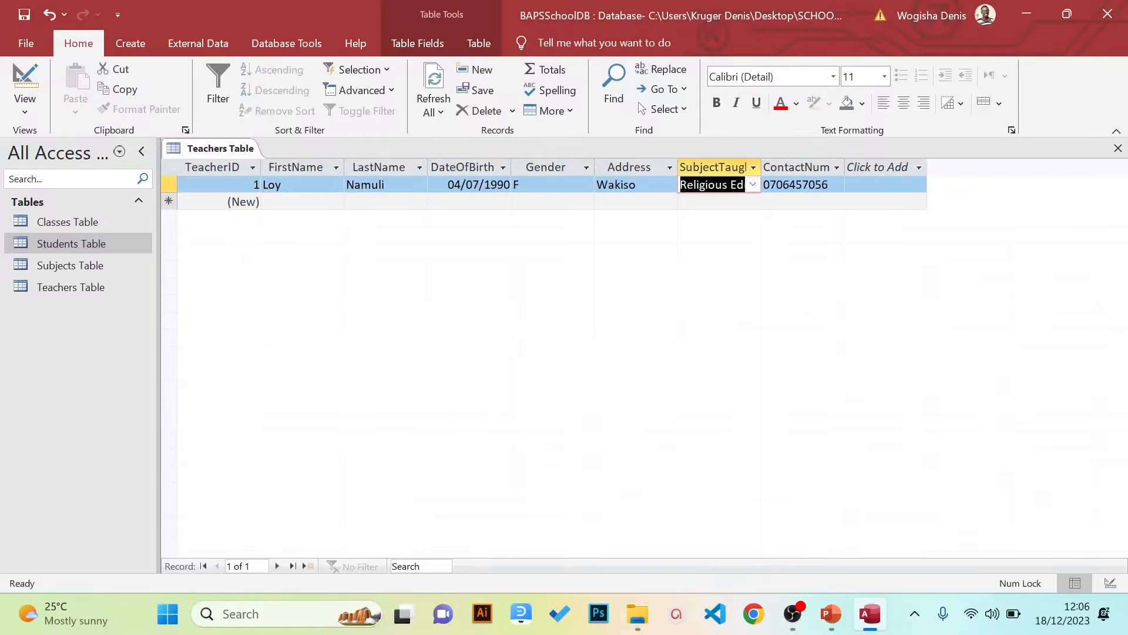
key(Tab)
key(Tab)
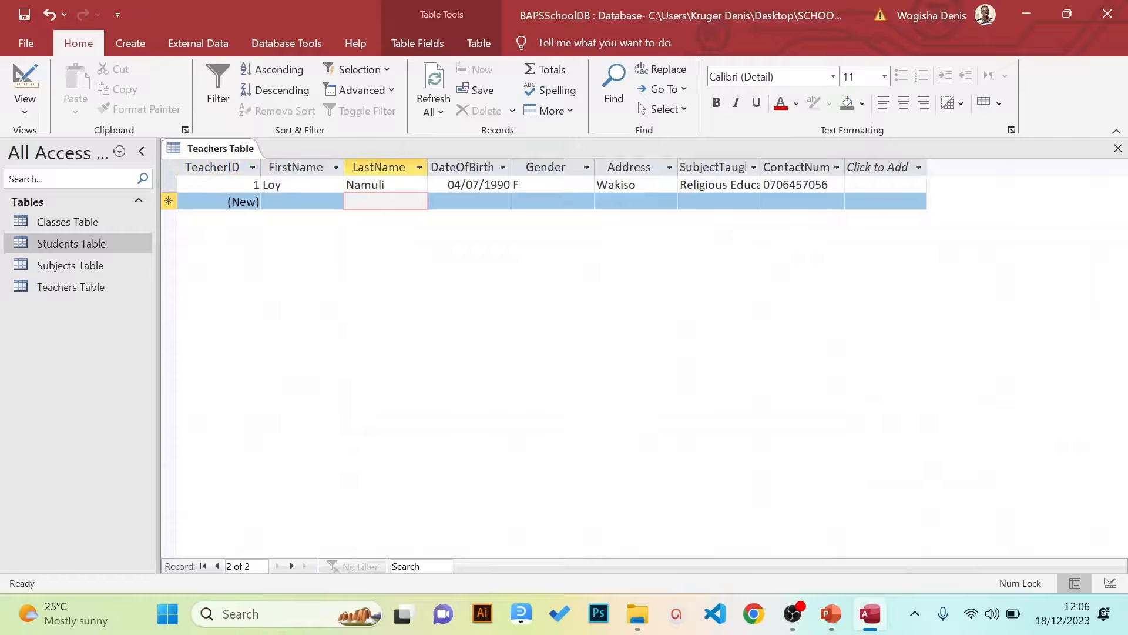
key(Tab)
key(Tab)
key(shift+Tab)
key(shift+Tab)
key(shift+Tab)
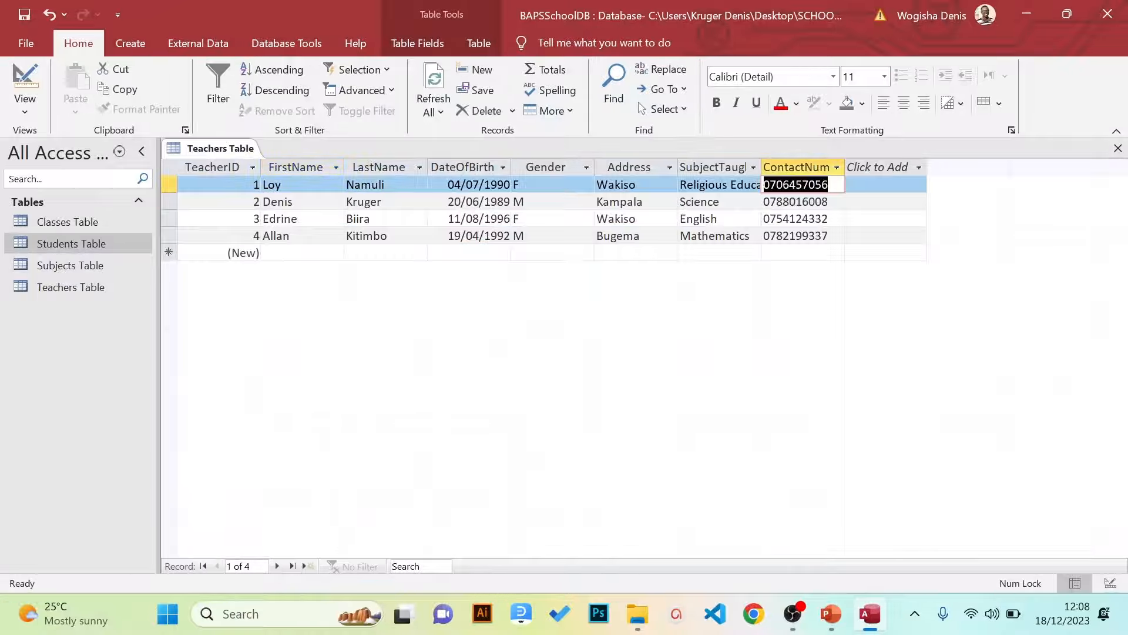
key(Down)
key(Down)
key(Down)
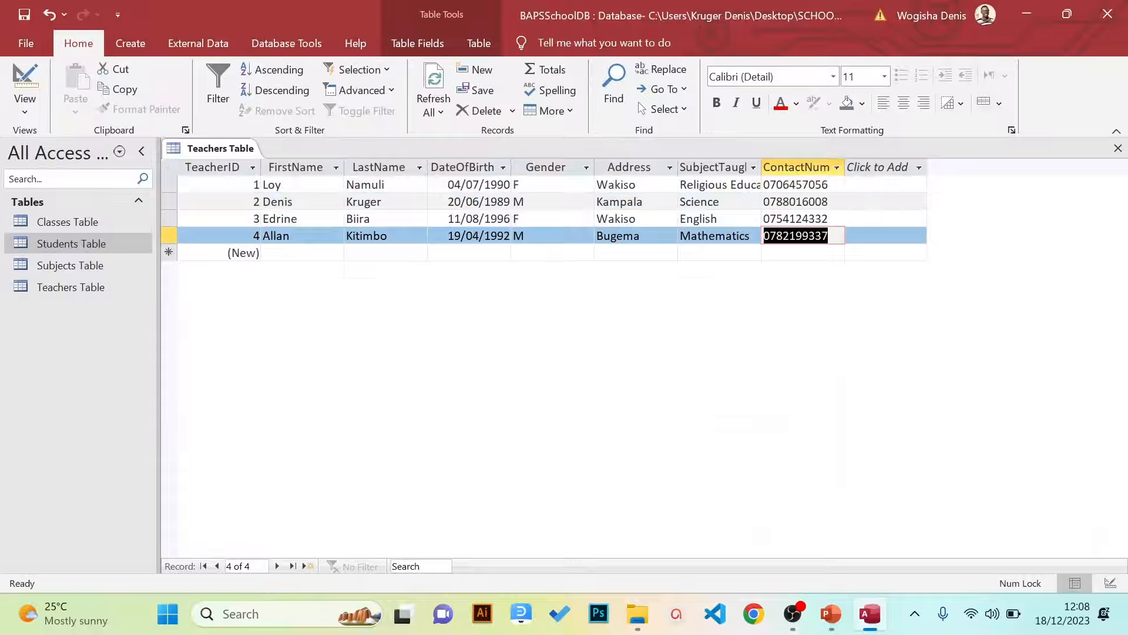
key(shift+Tab)
key(shift+Tab)
key(shift+Tab)
key(shift+Tab)
key(shift+Tab)
key(shift+Tab)
key(shift+Tab)
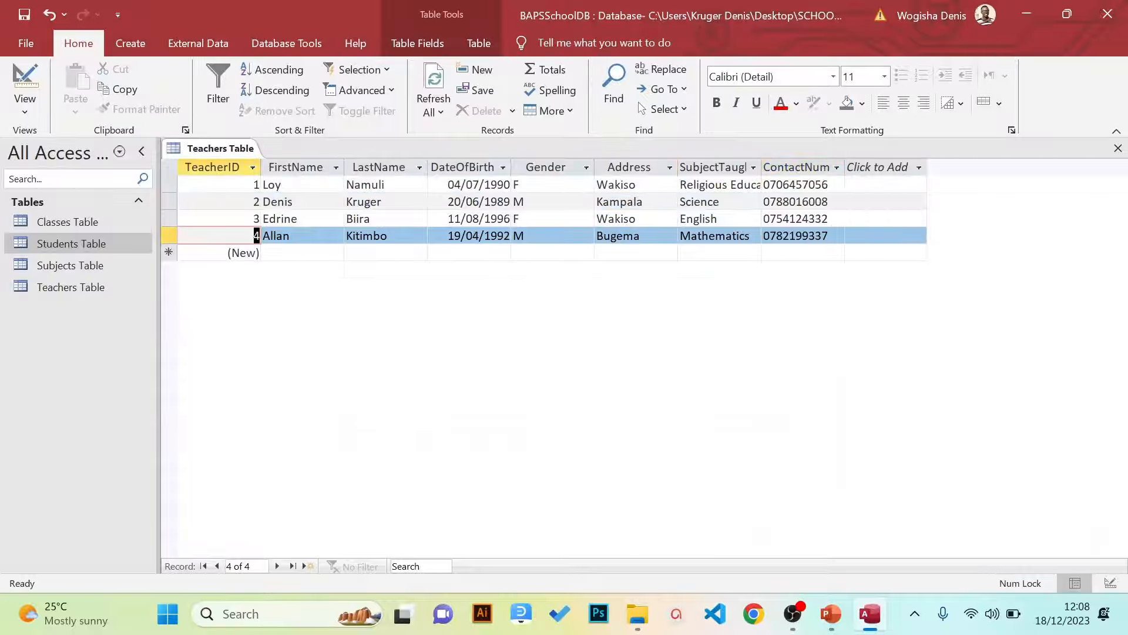
key(Up)
key(Up)
key(Up)
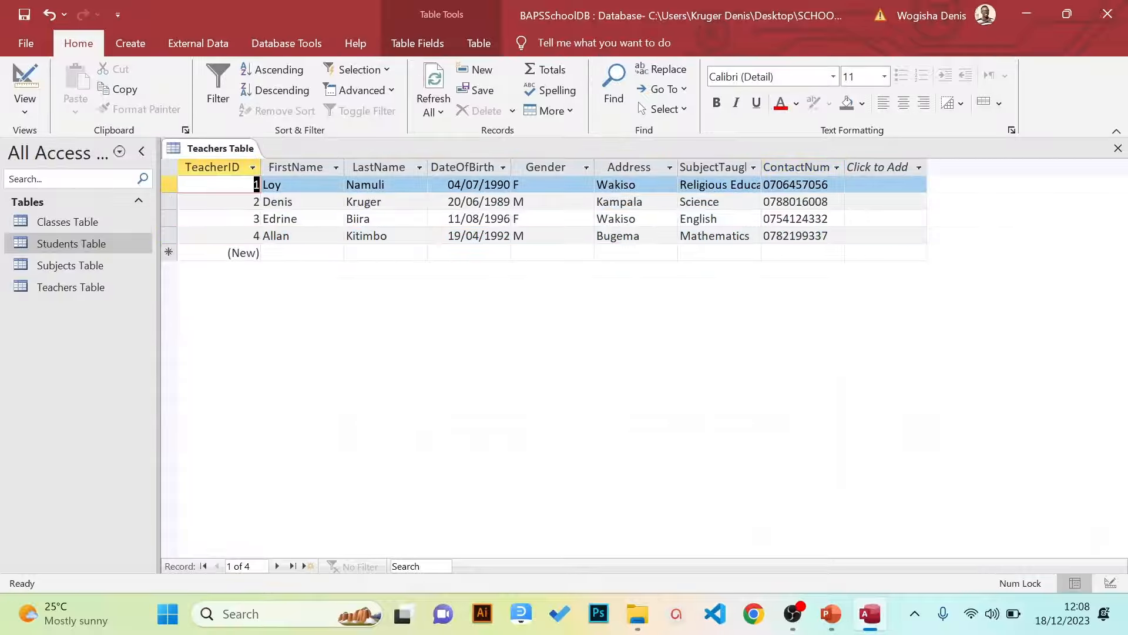
click(304, 171)
click(370, 169)
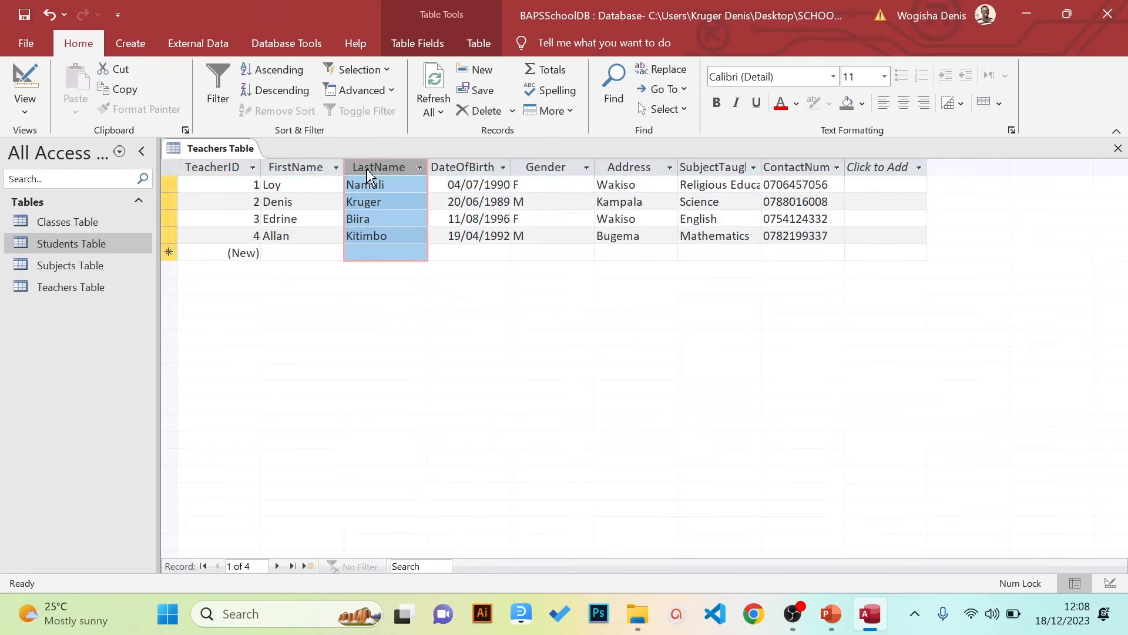
Review the Teachers' Table slide in Creating Databases, then minimize PowerPoint
mouse_move(830, 614)
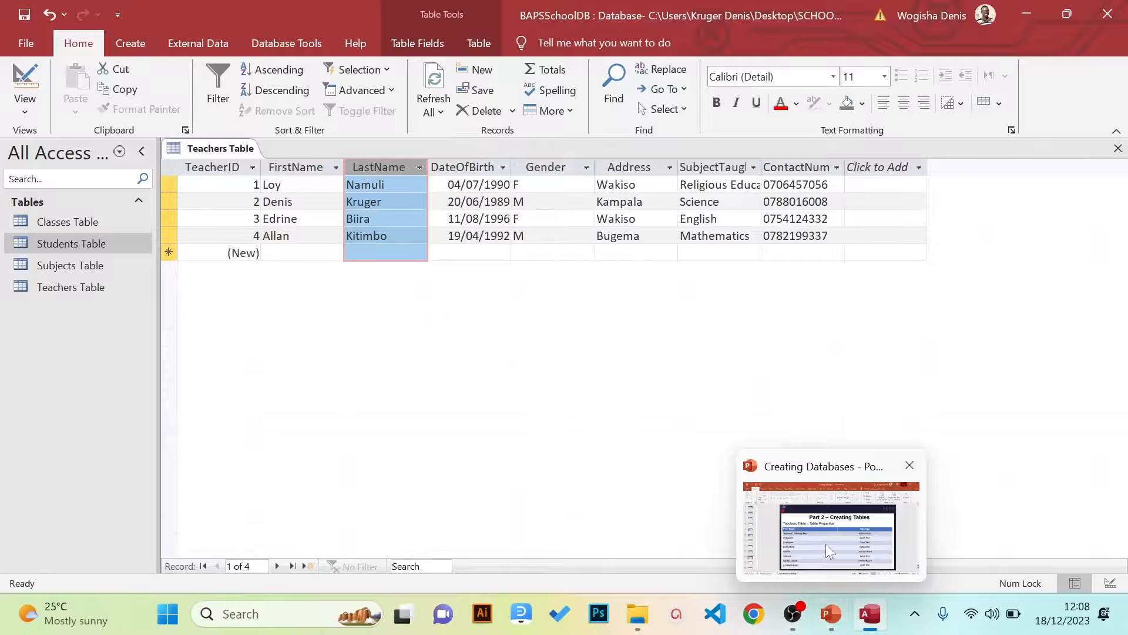
click(826, 544)
scroll(624, 416, up, 7)
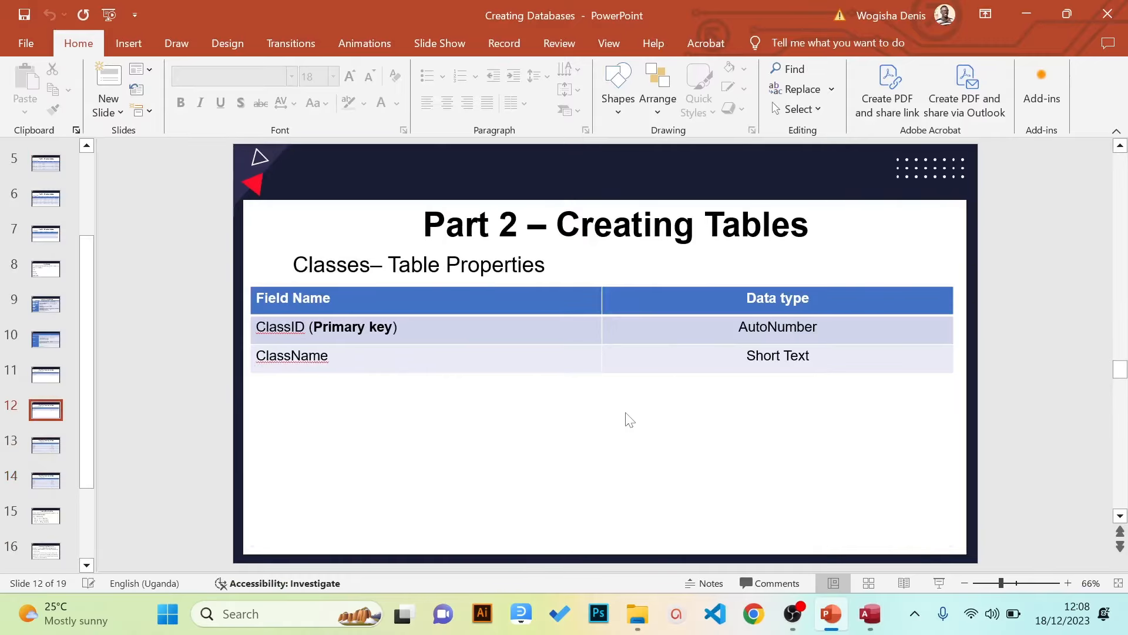
scroll(625, 415, up, 1)
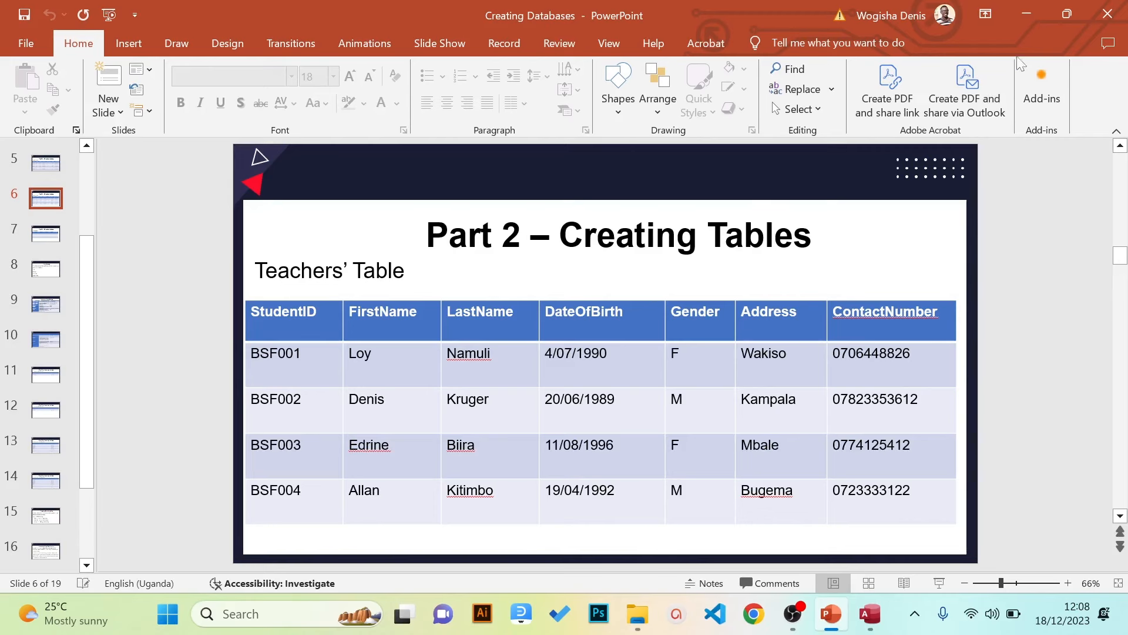
click(1038, 9)
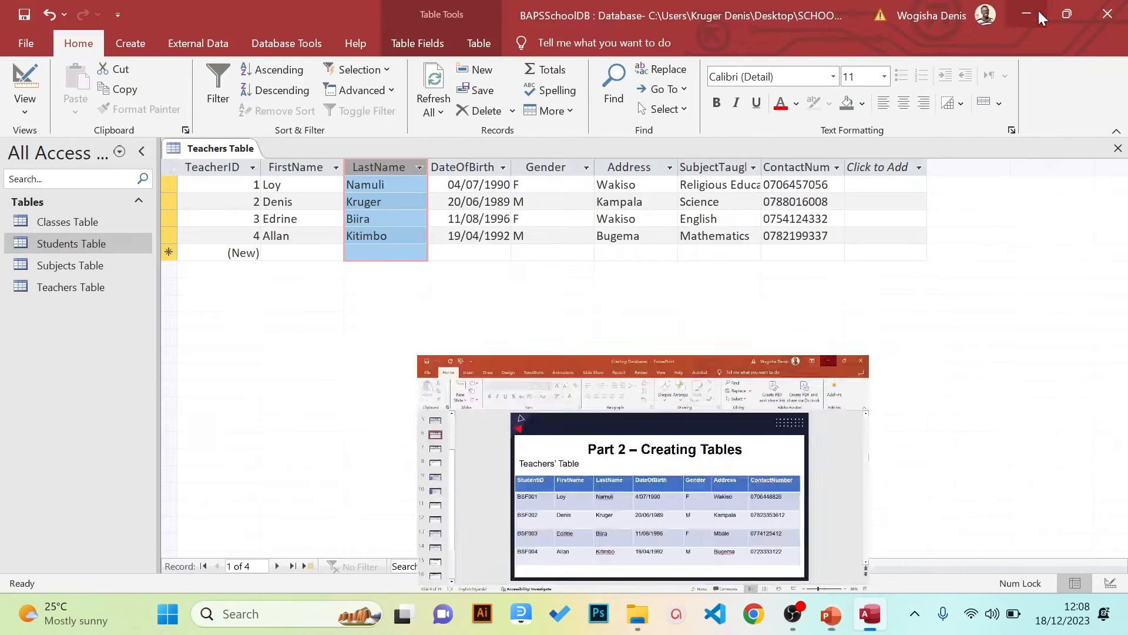
Switch Teachers Table to Design view and select the TeacherID field
click(527, 241)
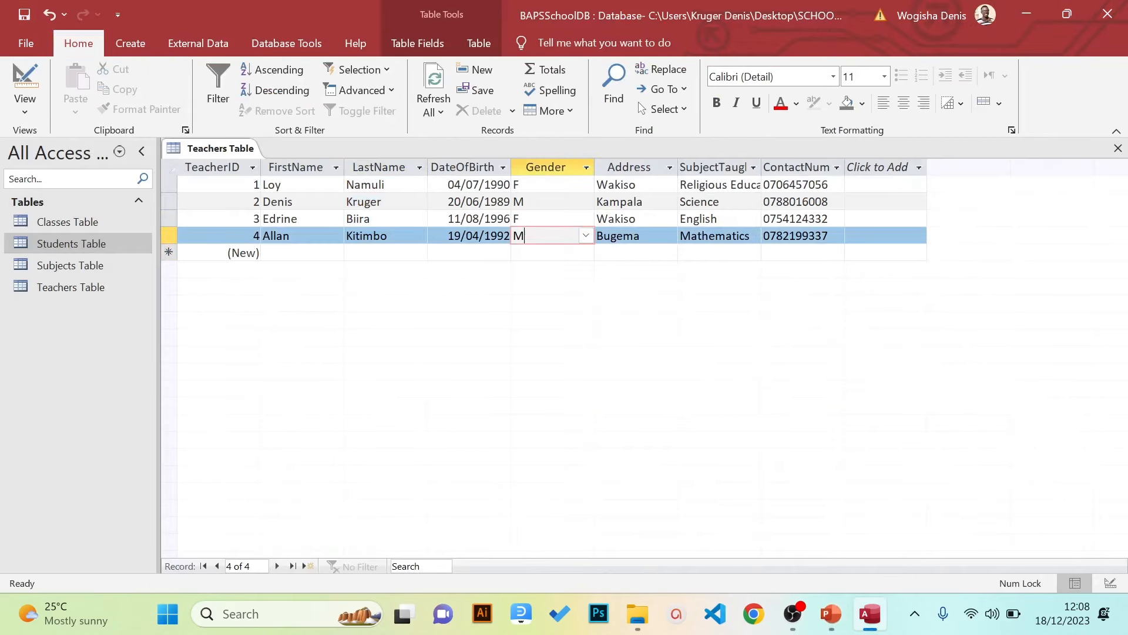
click(307, 201)
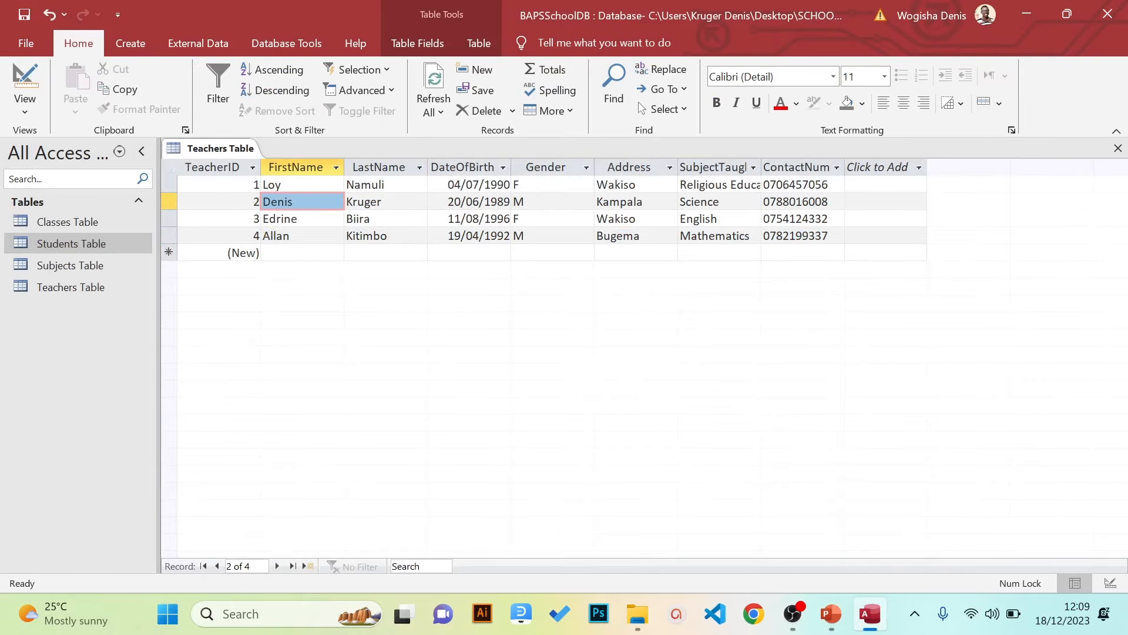
click(24, 105)
click(54, 165)
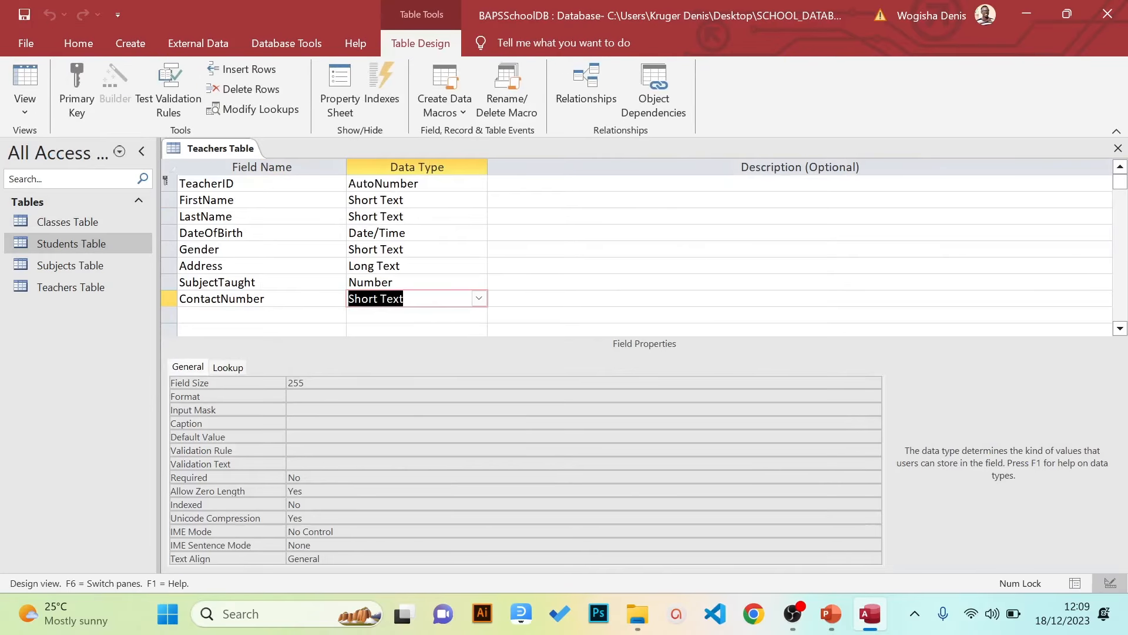
click(390, 184)
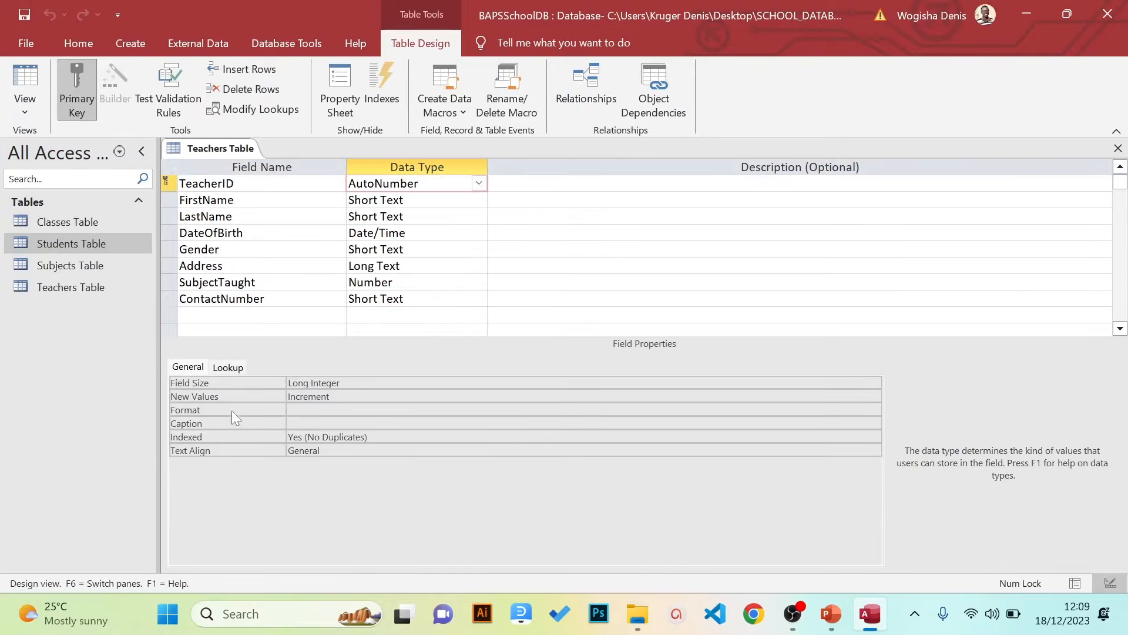
Enter "BSF"000 as TeacherID's Format through the Zoom box
click(288, 410)
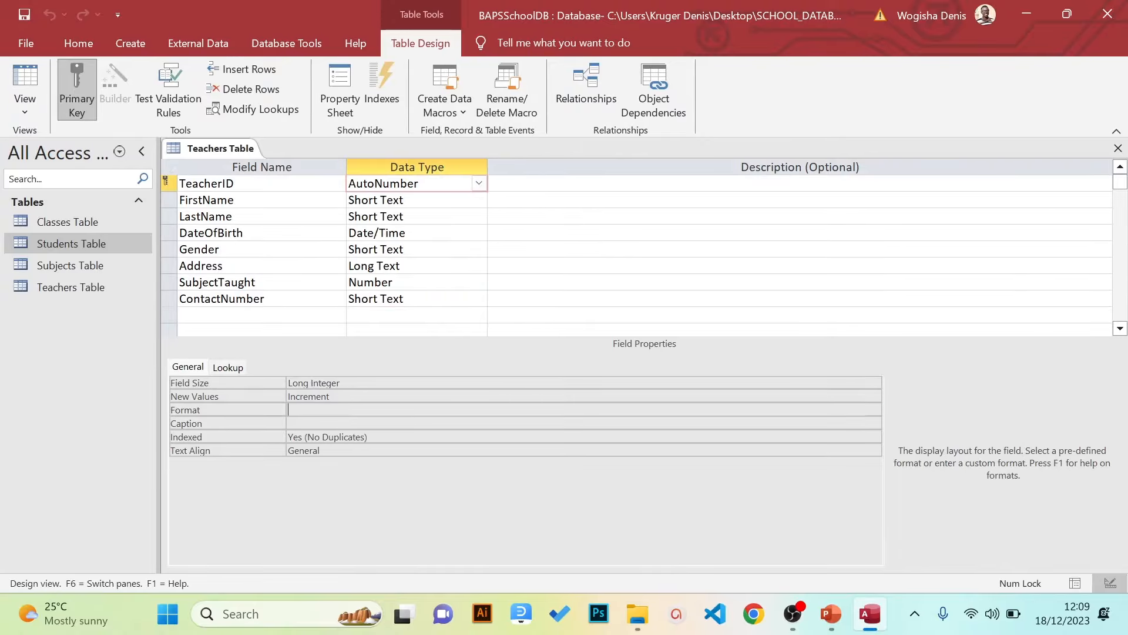
right_click(293, 411)
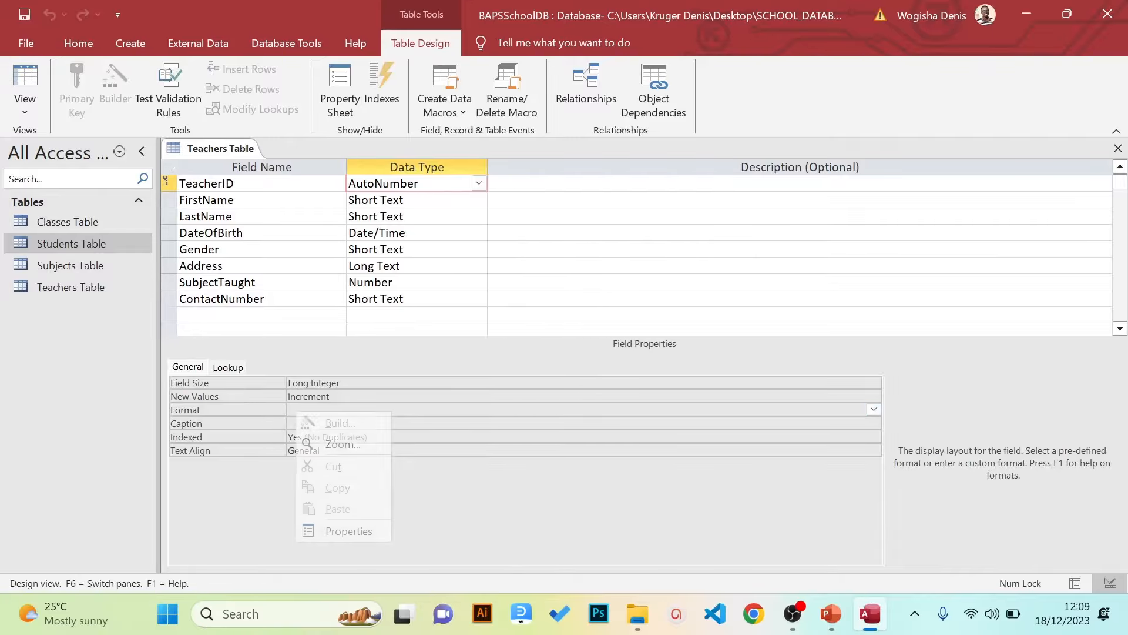
click(337, 436)
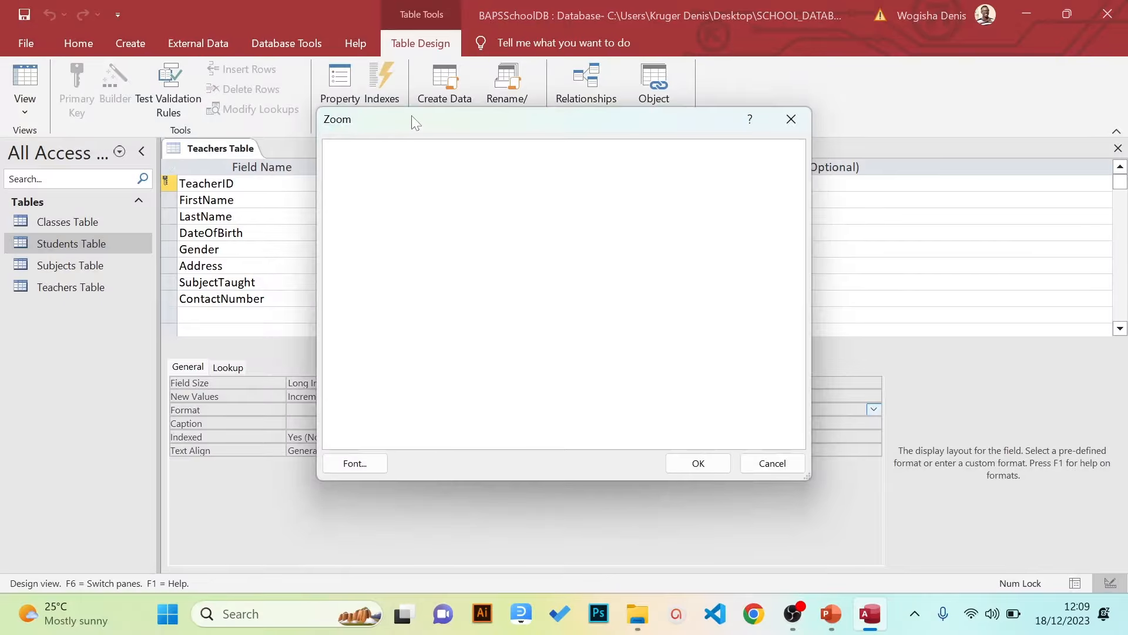
drag(414, 120, 362, 283)
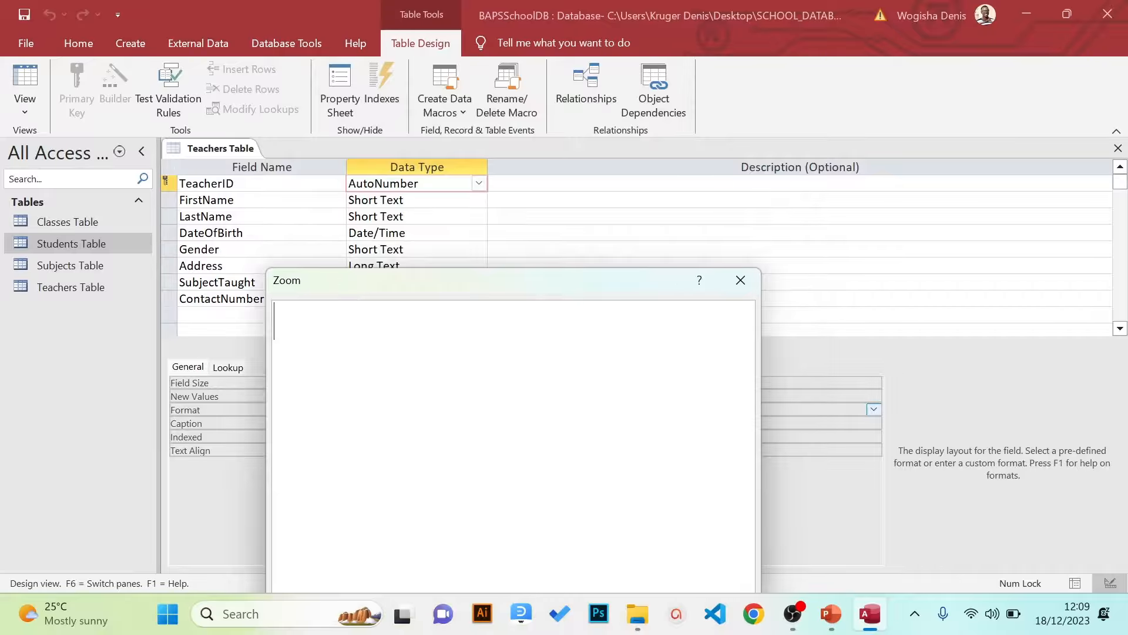
text("bs)
key(BackSpace)
key(BackSpace)
key(Caps_Lock)
text(BSF")
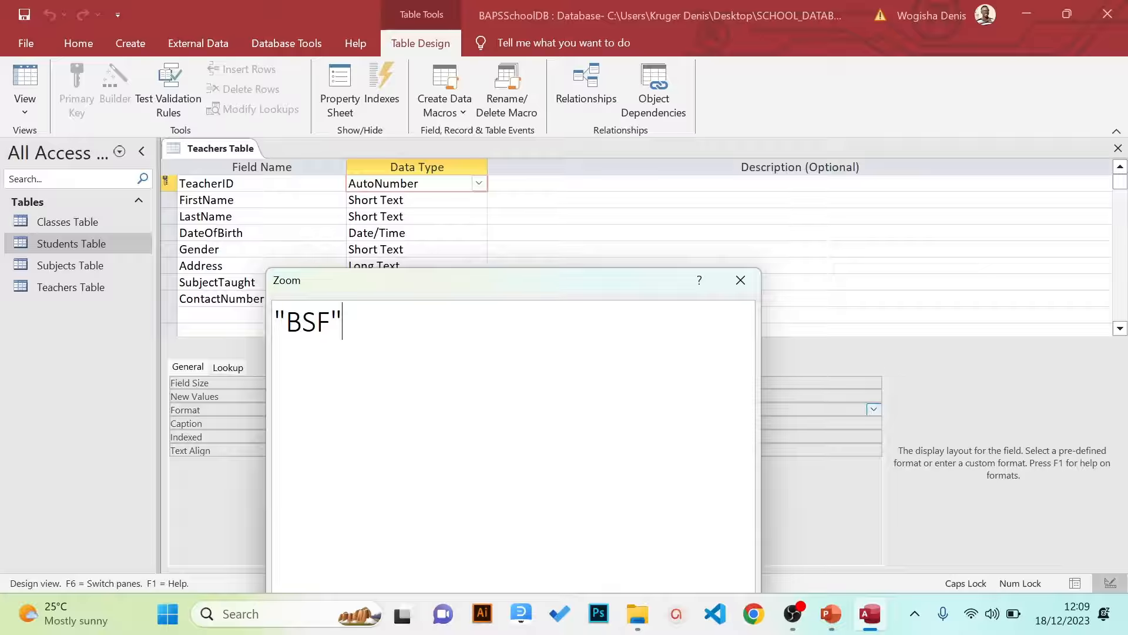
text(000)
drag(403, 282, 437, 151)
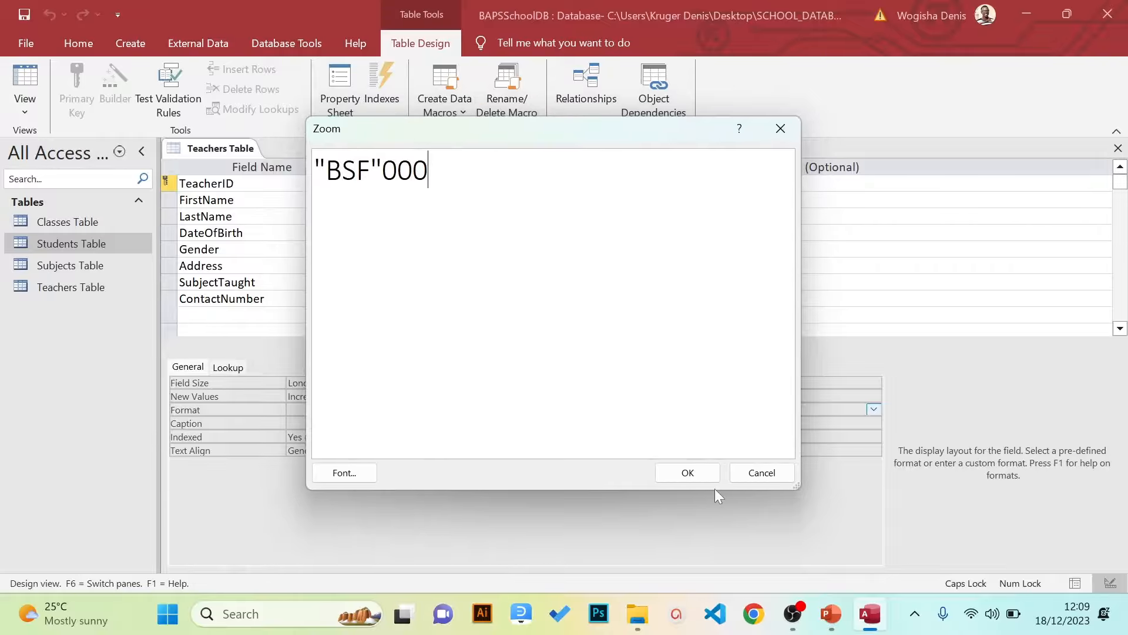
click(688, 473)
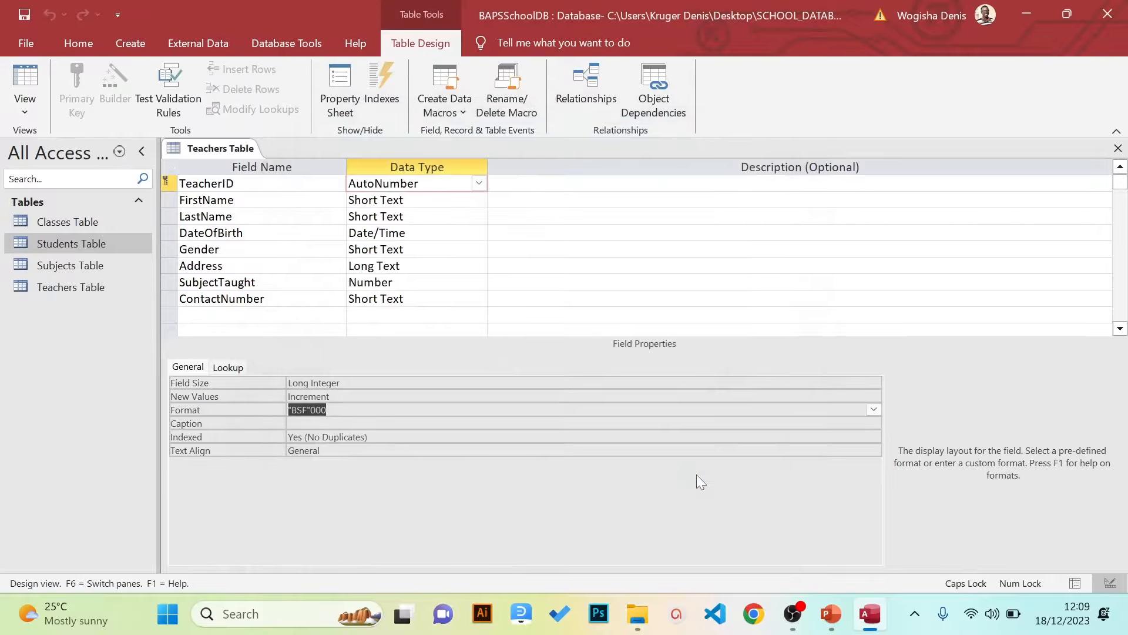
Save the design and return to Datasheet view to check IDs BSF001–BSF004
click(19, 17)
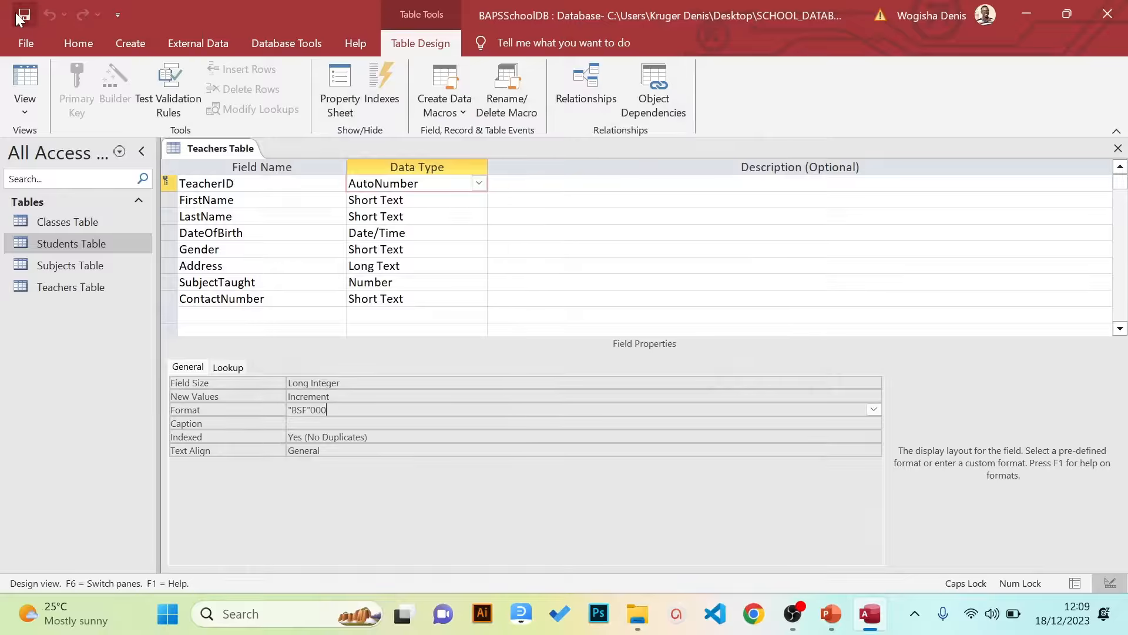
click(24, 113)
click(37, 129)
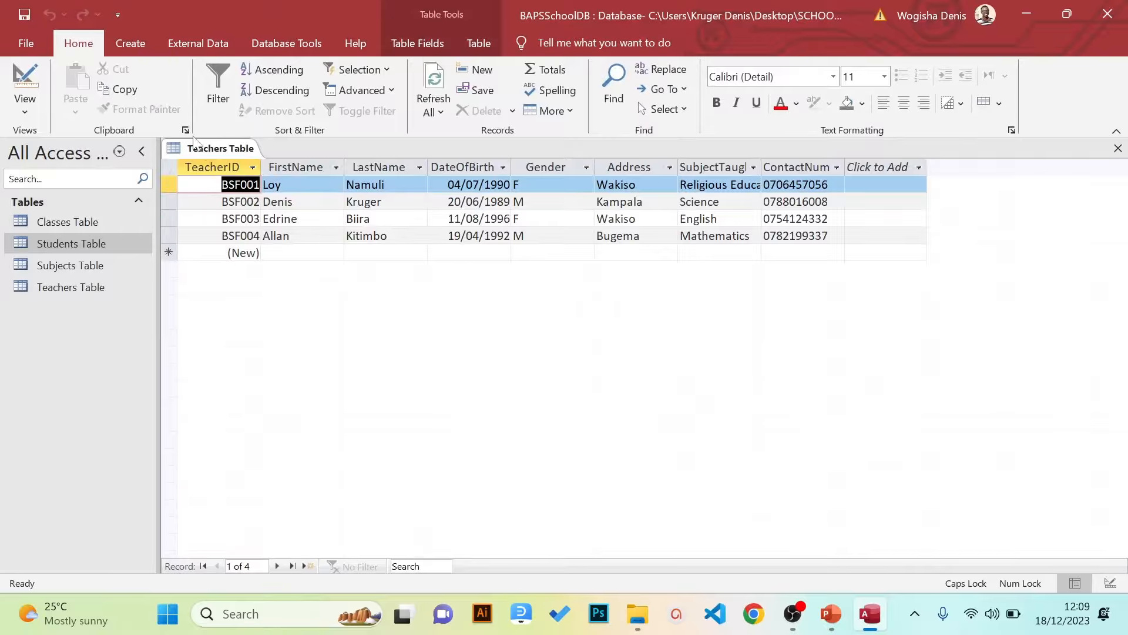
In Design View, set the DateOfBirth field's Format property to DD-MMM-YYYY
click(33, 107)
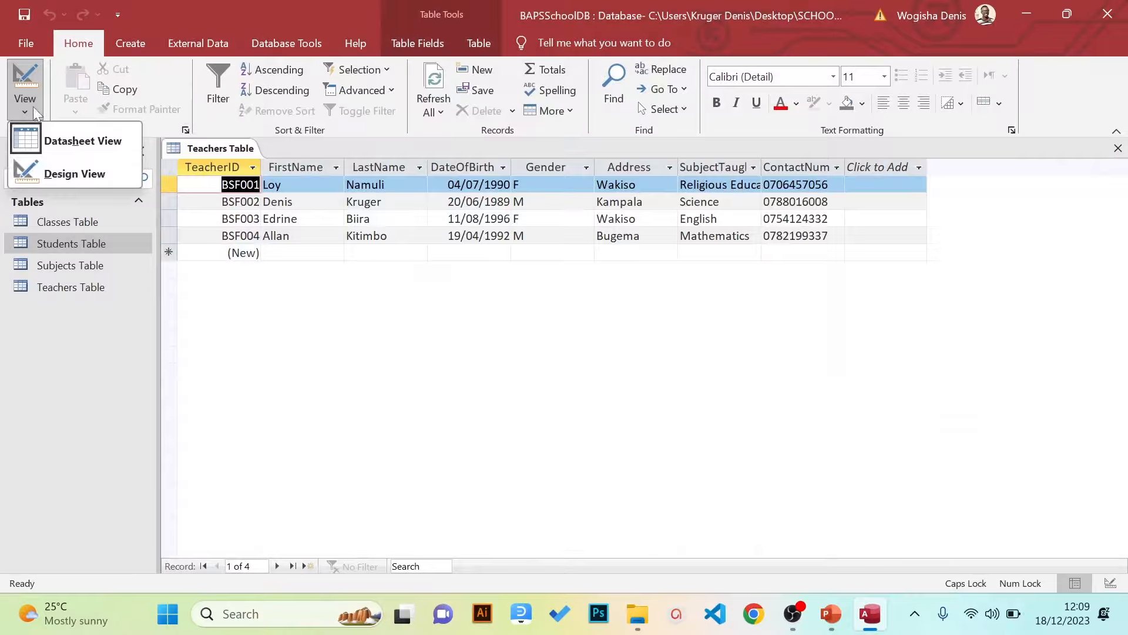
click(44, 164)
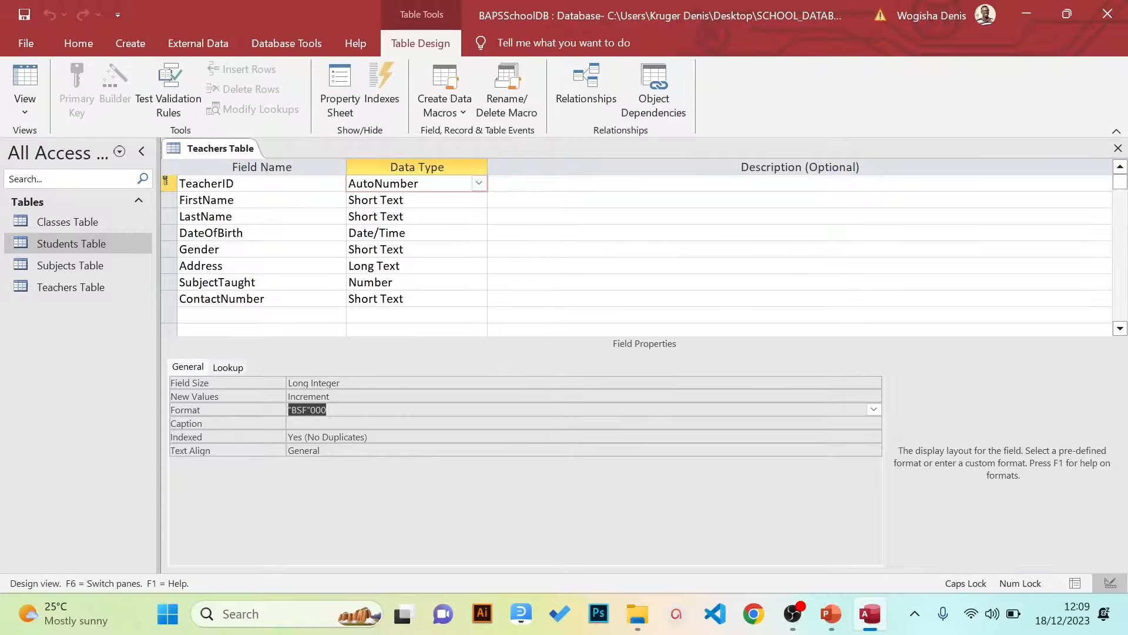
click(379, 233)
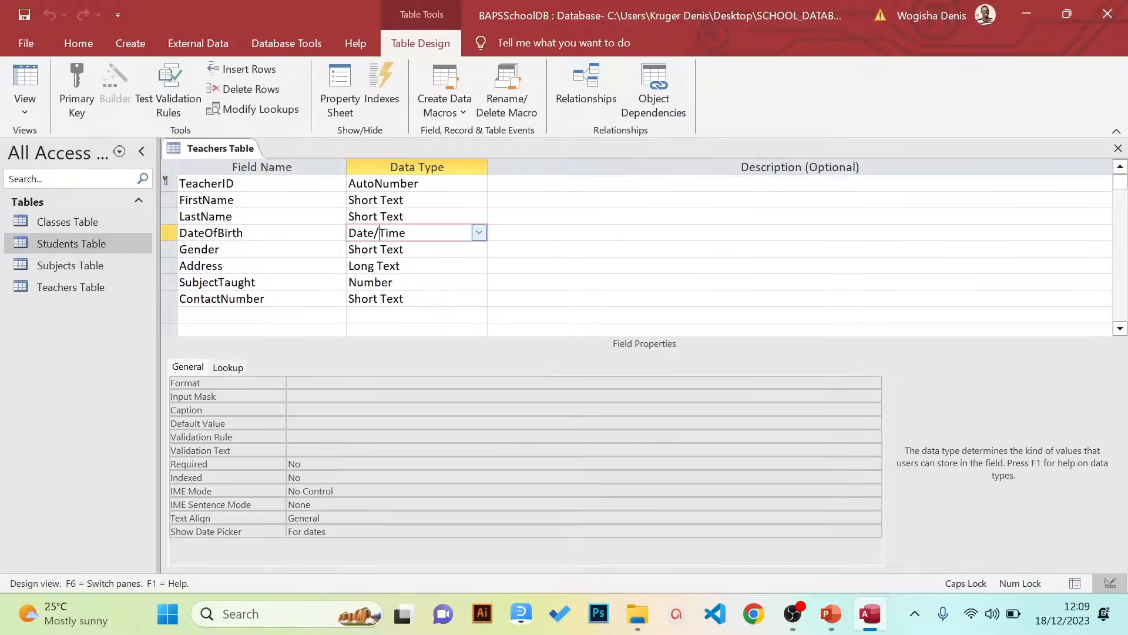
click(411, 383)
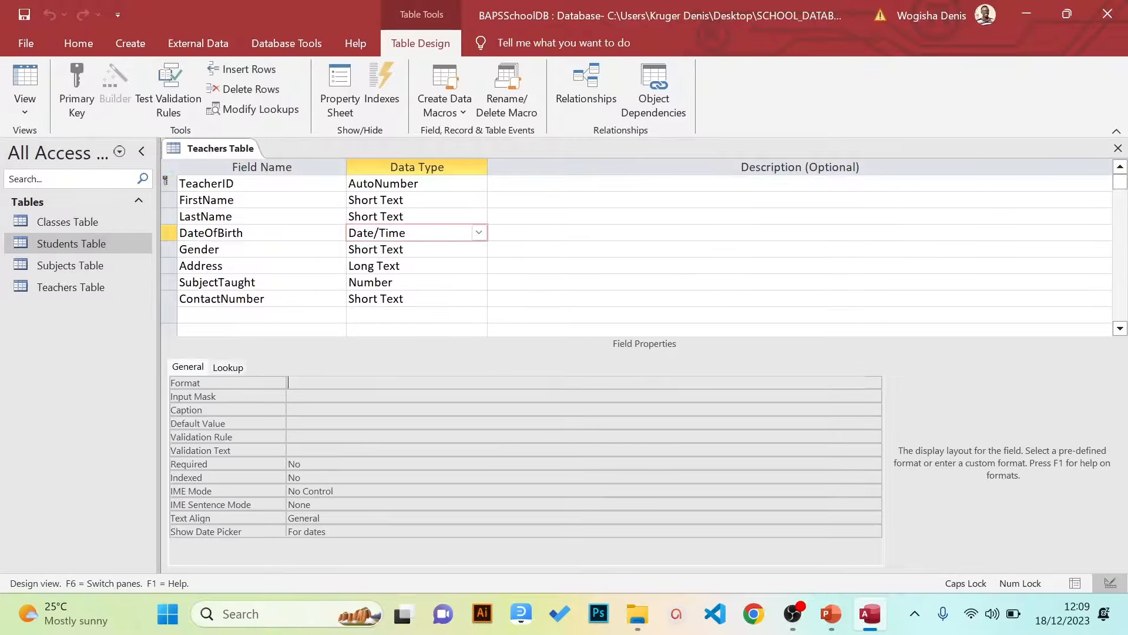
right_click(305, 382)
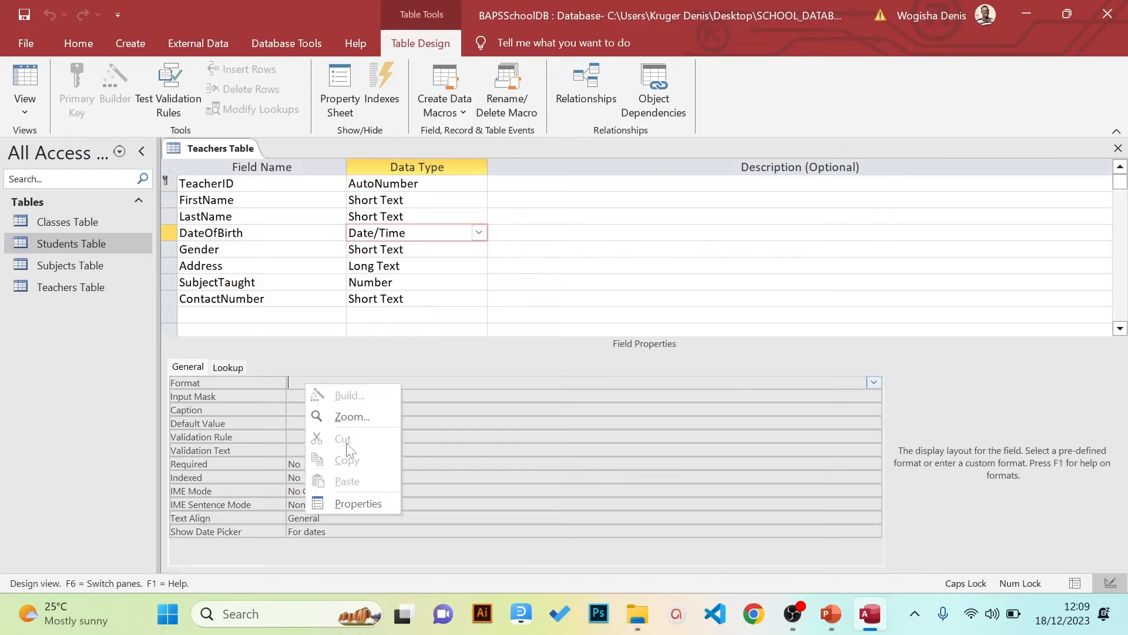
click(345, 410)
text(DD)
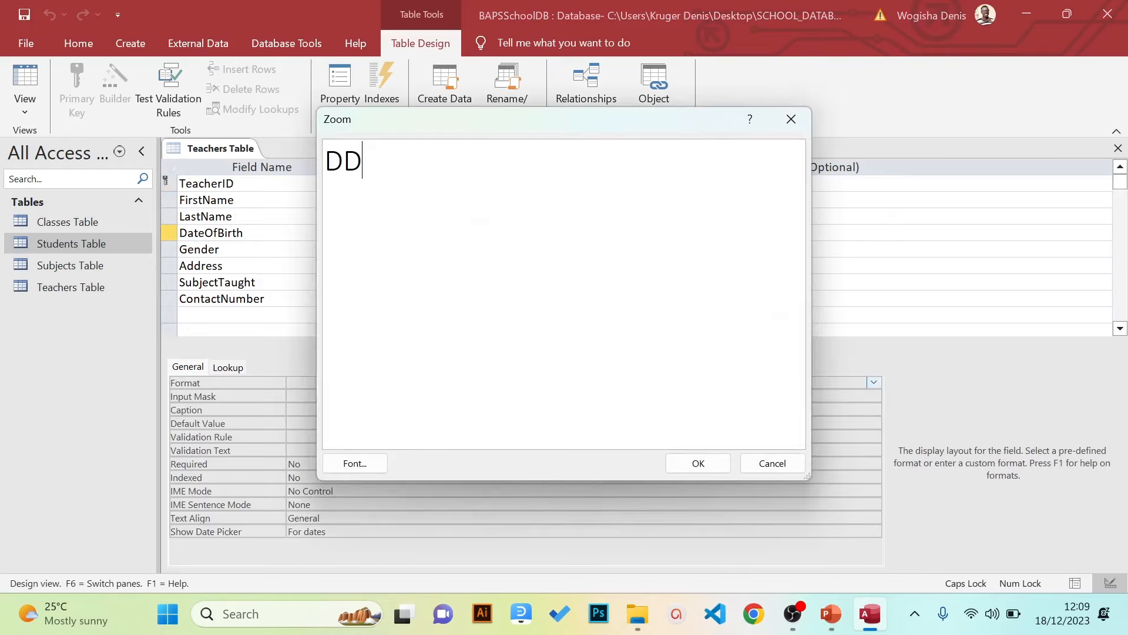
text(-MMM)
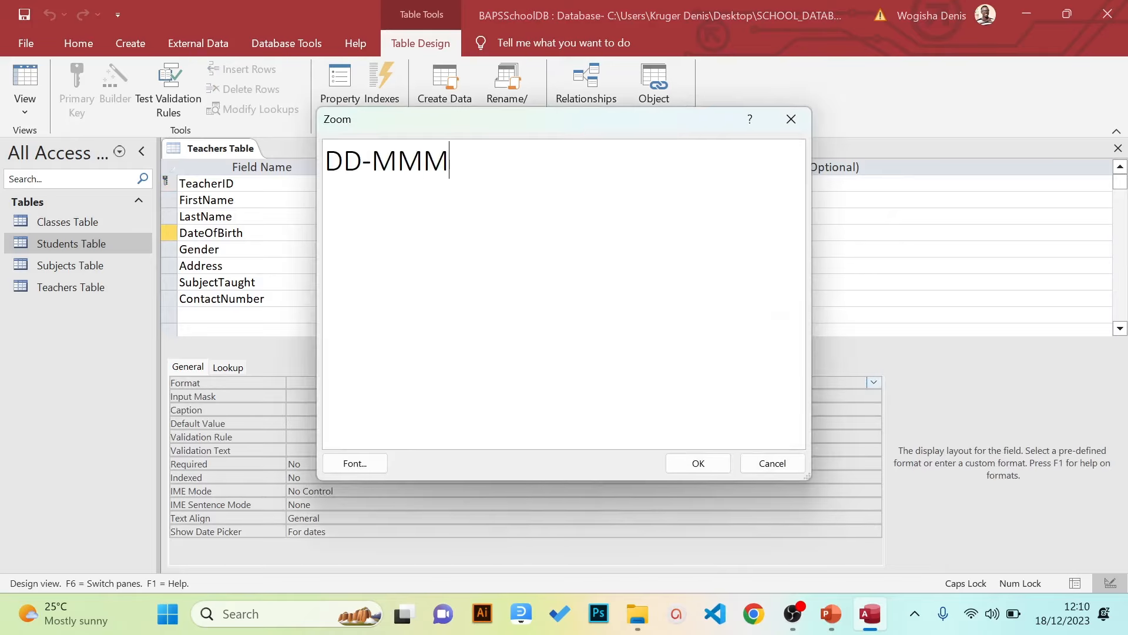
text(-YYYY)
click(694, 464)
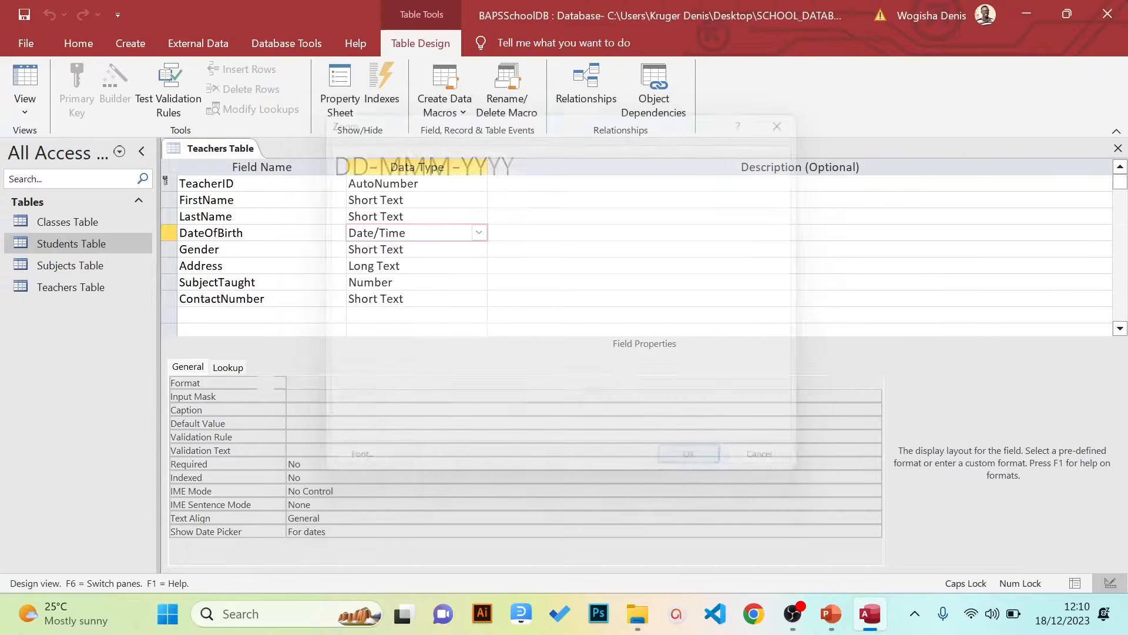
Save the Teachers table and database, then return to Datasheet View to check the dates
click(24, 14)
click(27, 37)
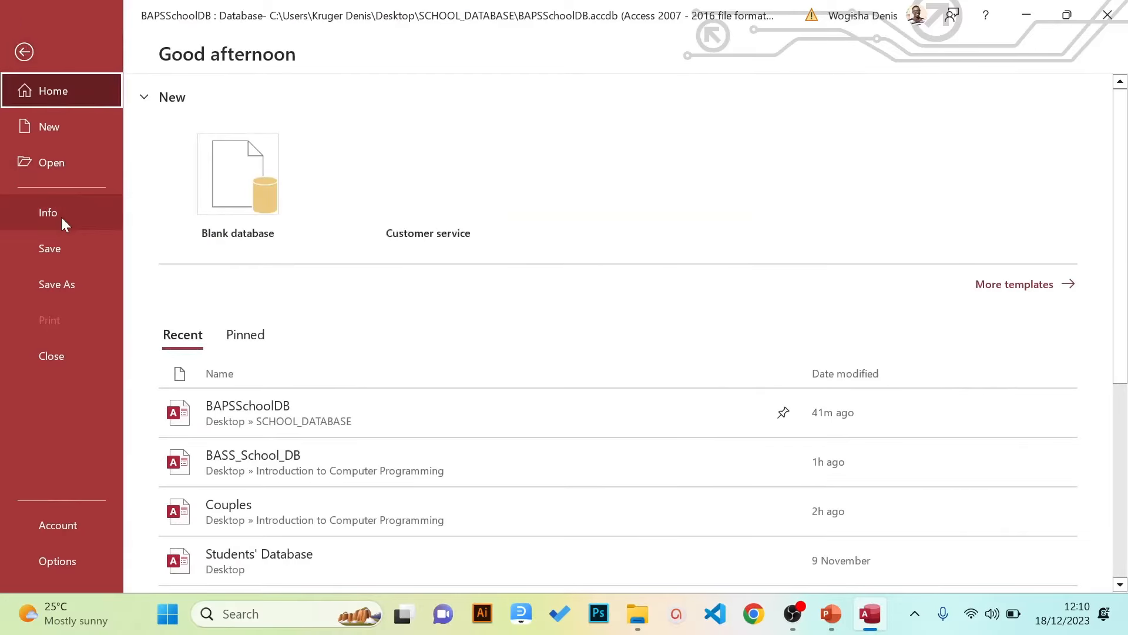
click(51, 248)
click(21, 100)
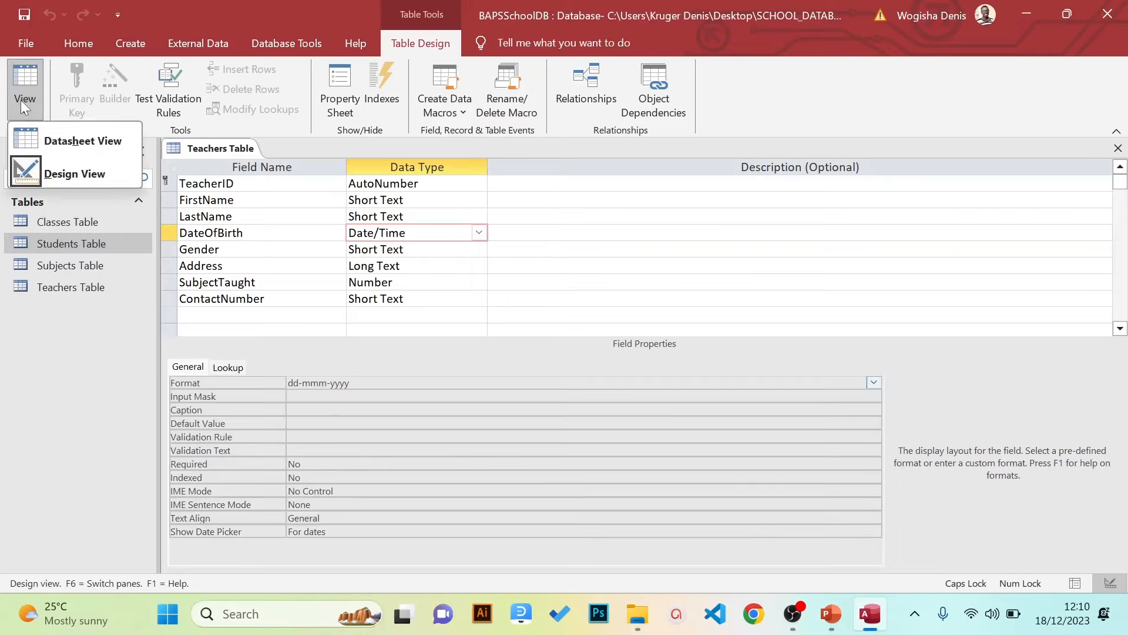
click(70, 140)
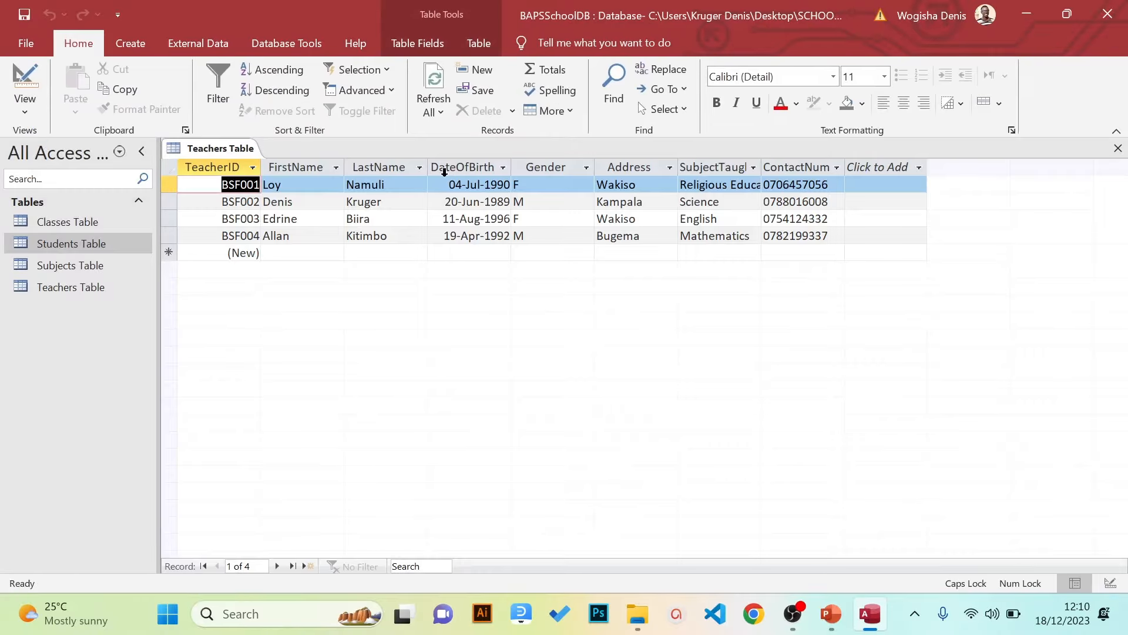